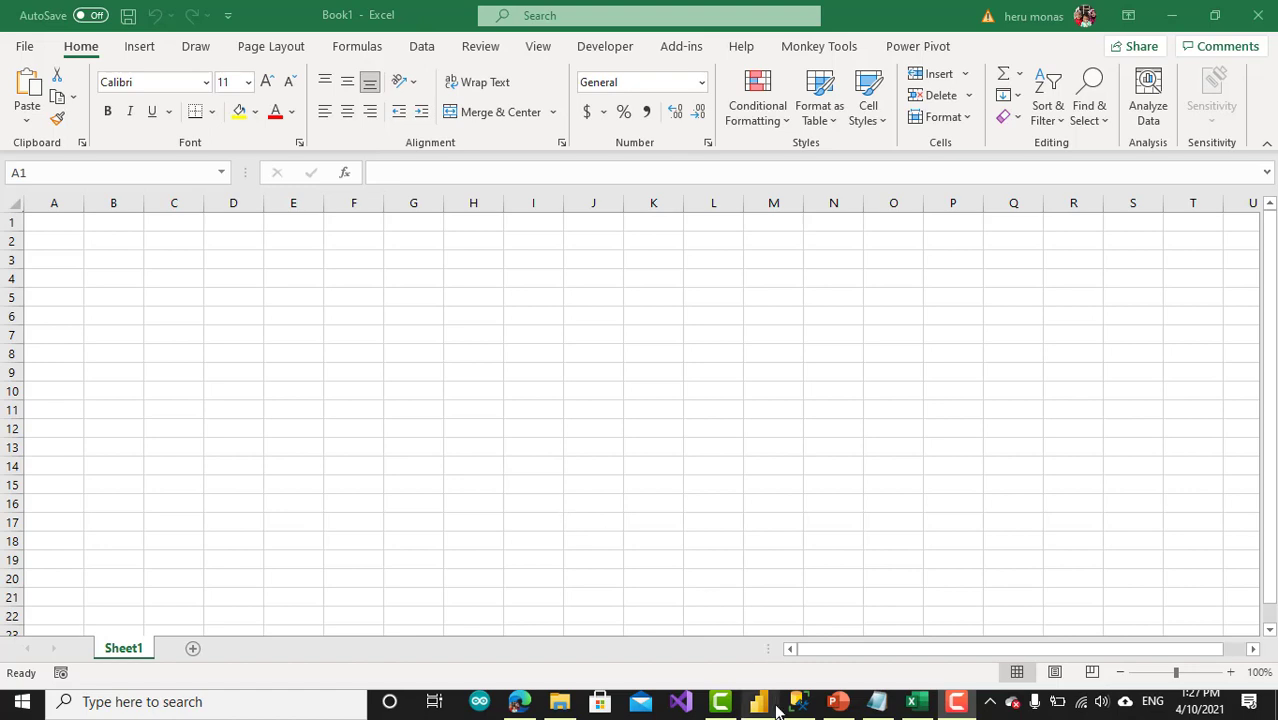
# Step: Switch to Power BI Desktop and examine the columns of the FactSales table in the data view
pyautogui.click(519, 701)
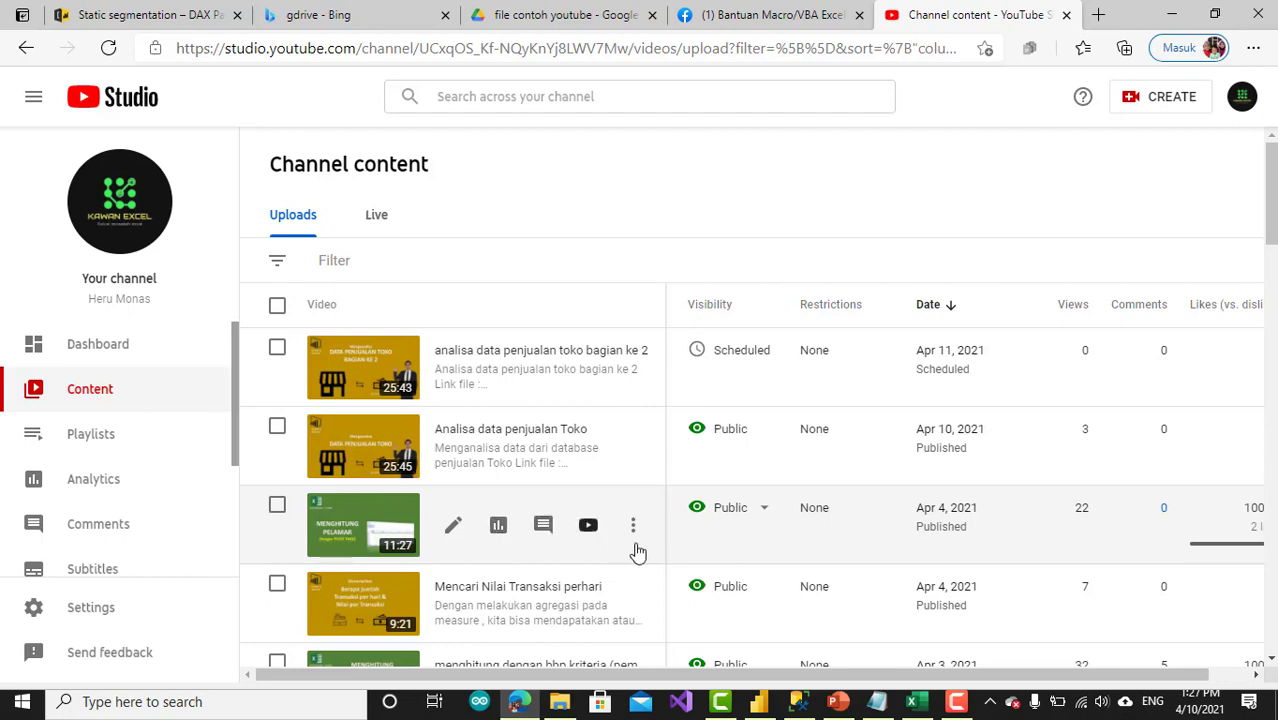
pyautogui.click(759, 703)
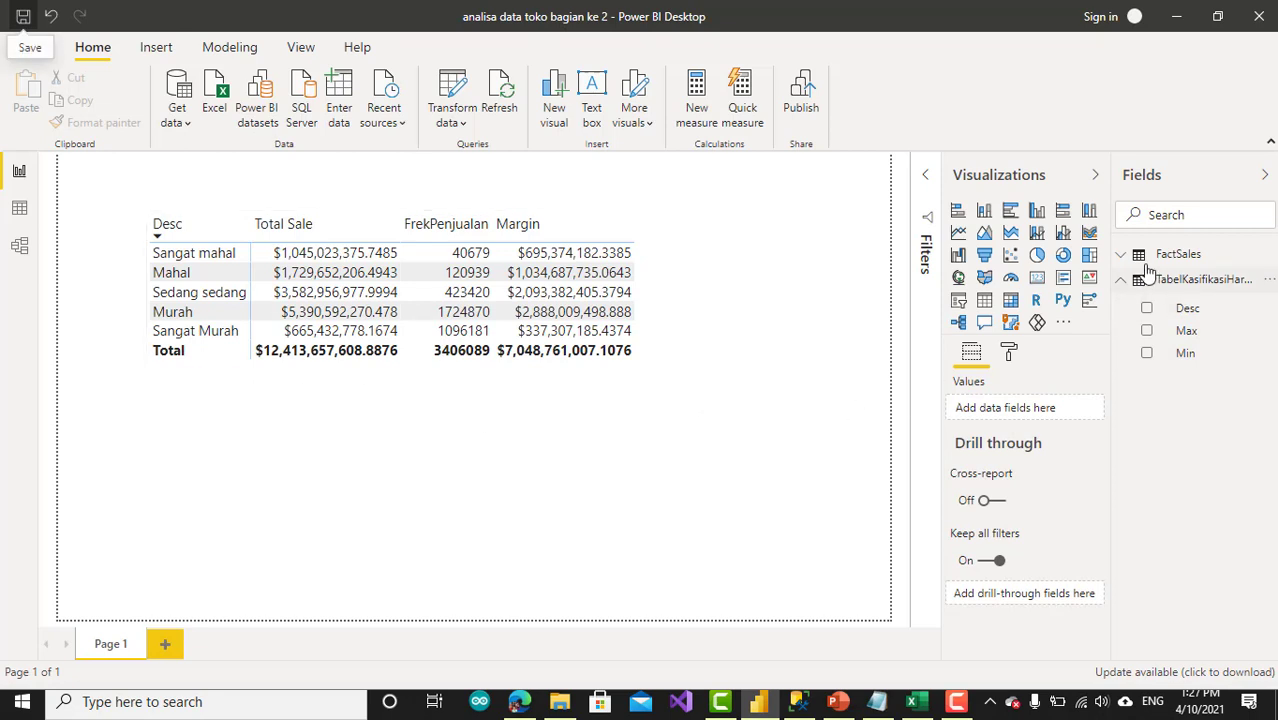
pyautogui.click(1180, 256)
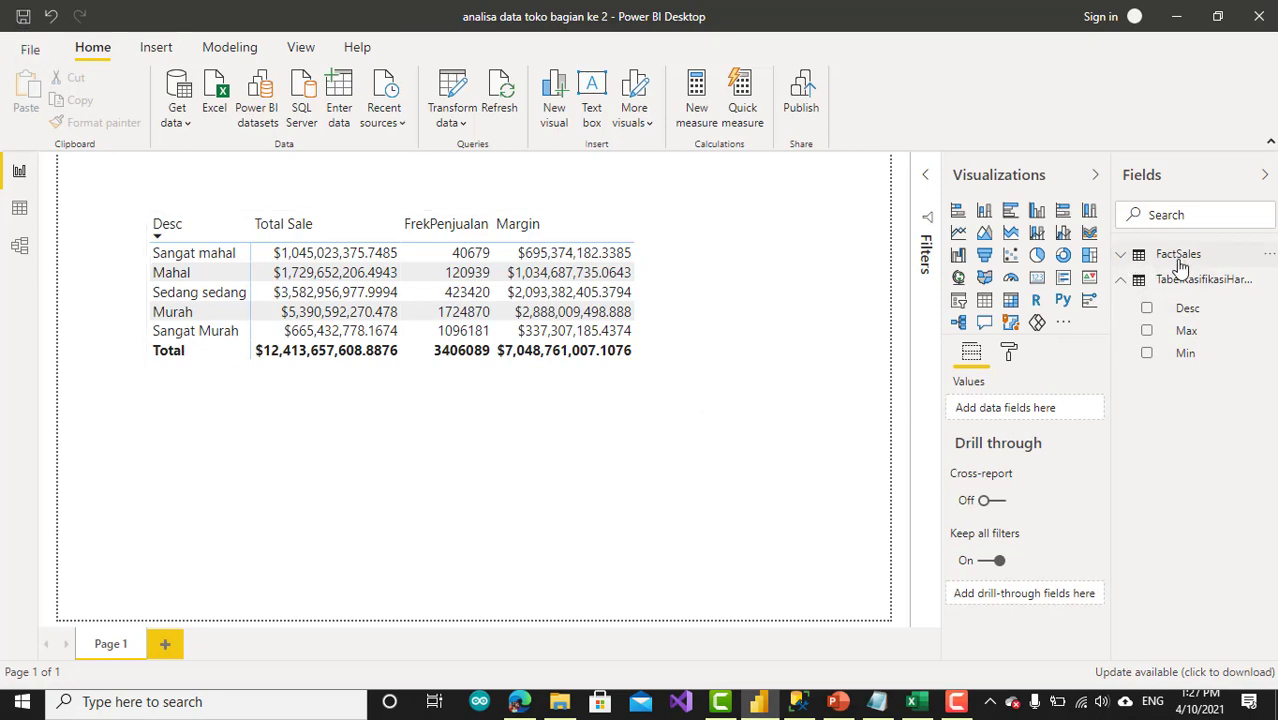
pyautogui.click(20, 209)
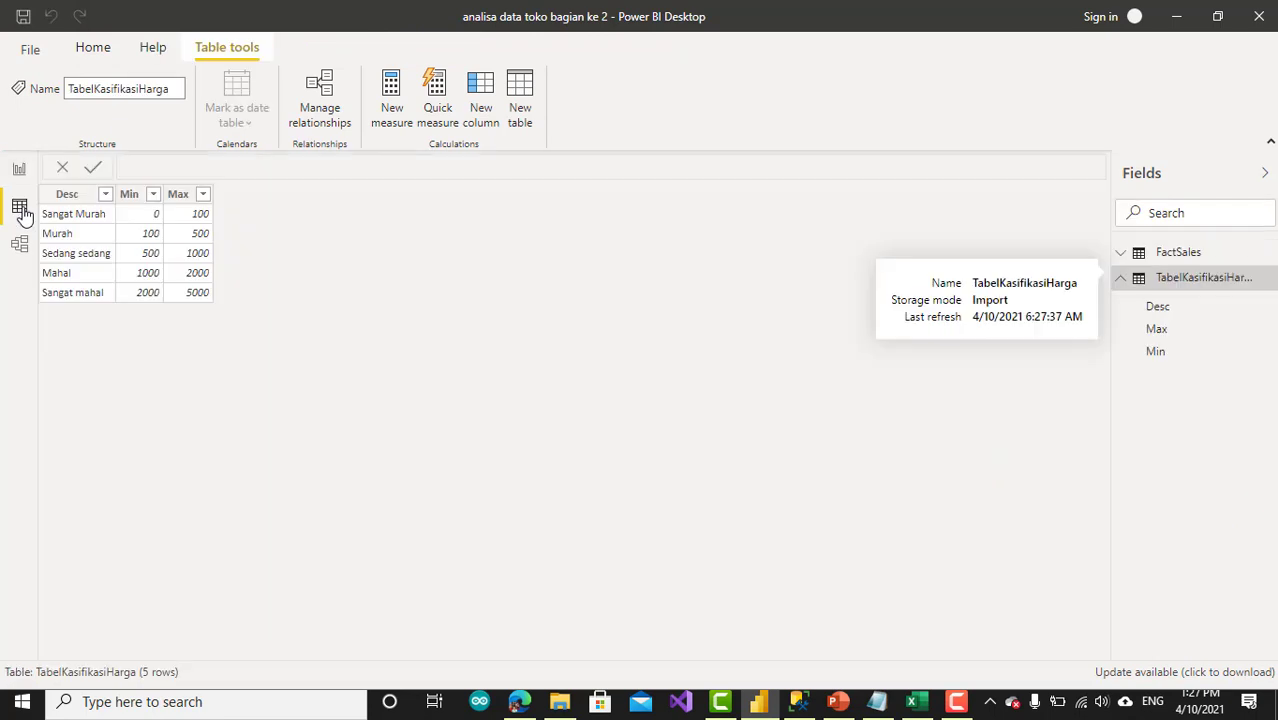
pyautogui.click(1178, 254)
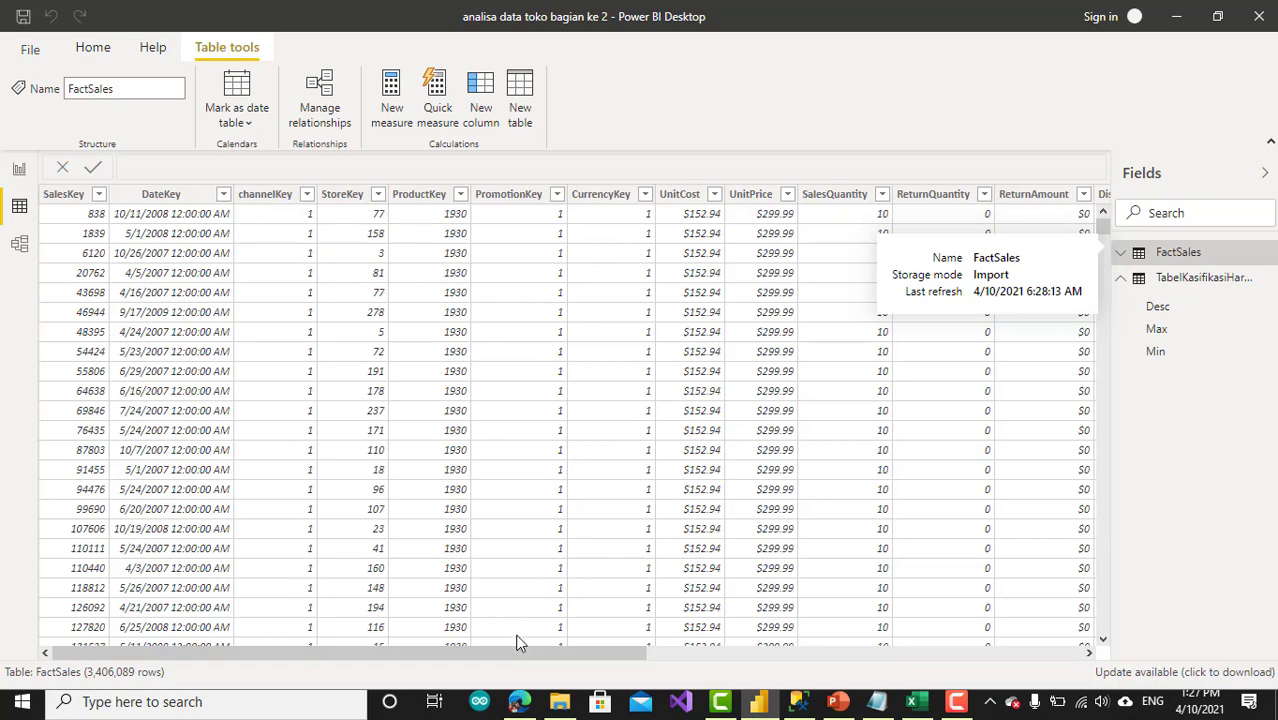
pyautogui.moveTo(518, 649); pyautogui.dragTo(870, 648)
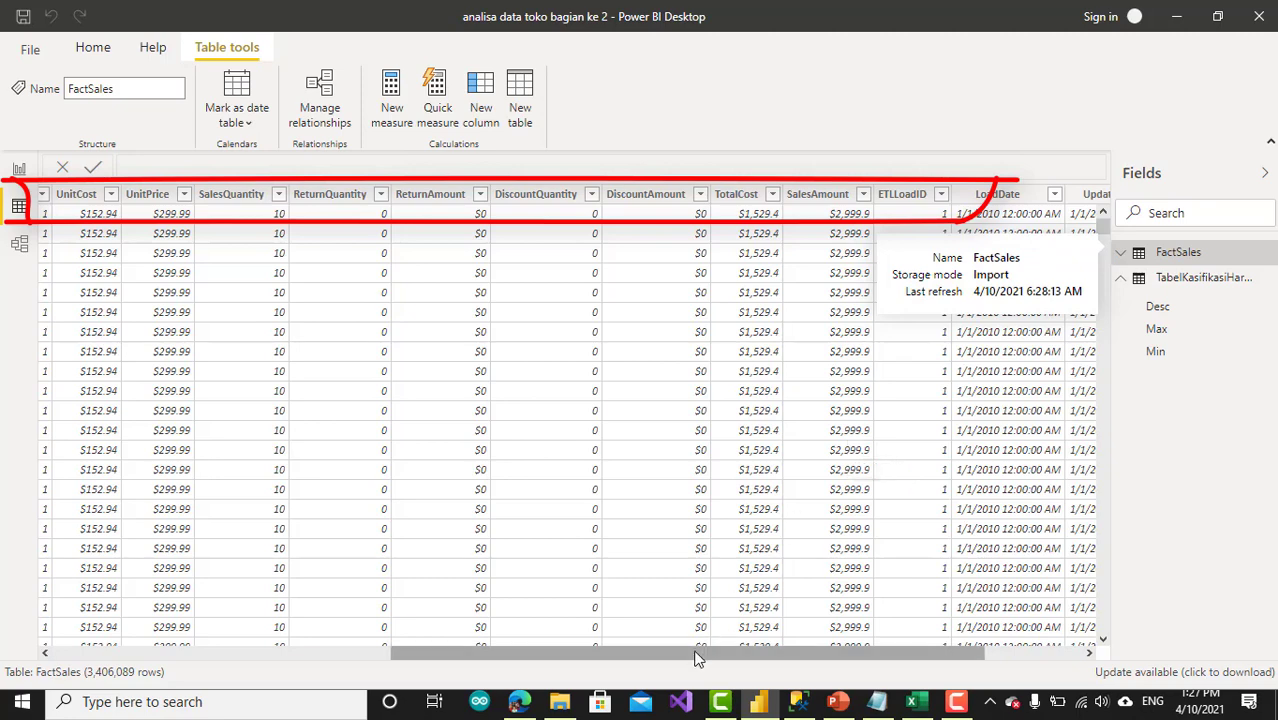
pyautogui.moveTo(700, 653); pyautogui.dragTo(911, 653)
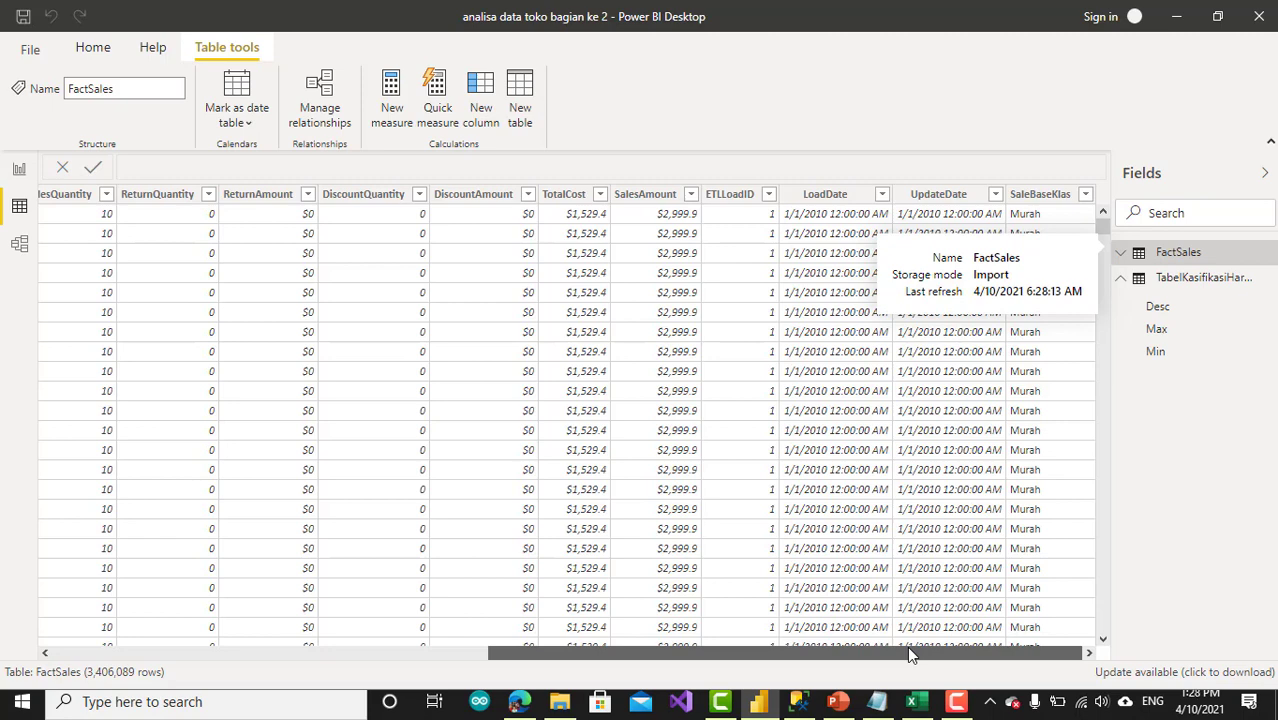
pyautogui.moveTo(908, 650); pyautogui.dragTo(340, 650)
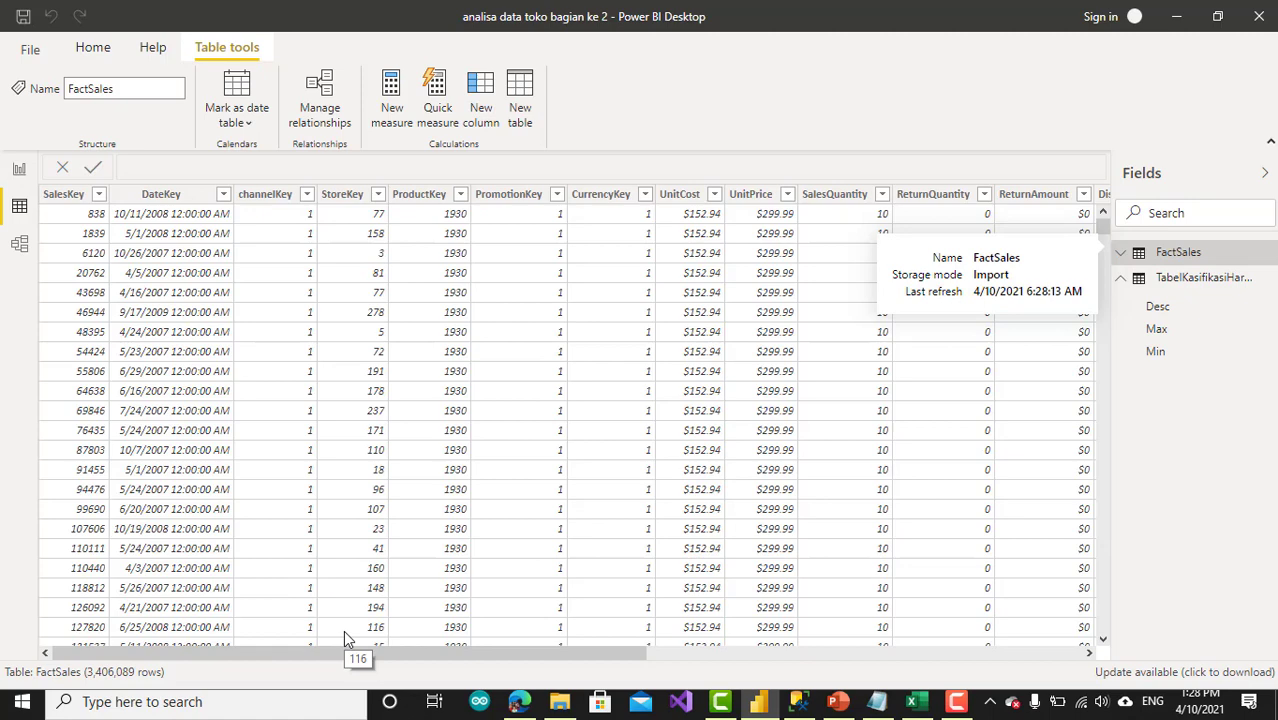
# Step: Examine the report matrix of total sale, sales frequency and margin by price class, comparing it with the FactSales data
pyautogui.click(18, 172)
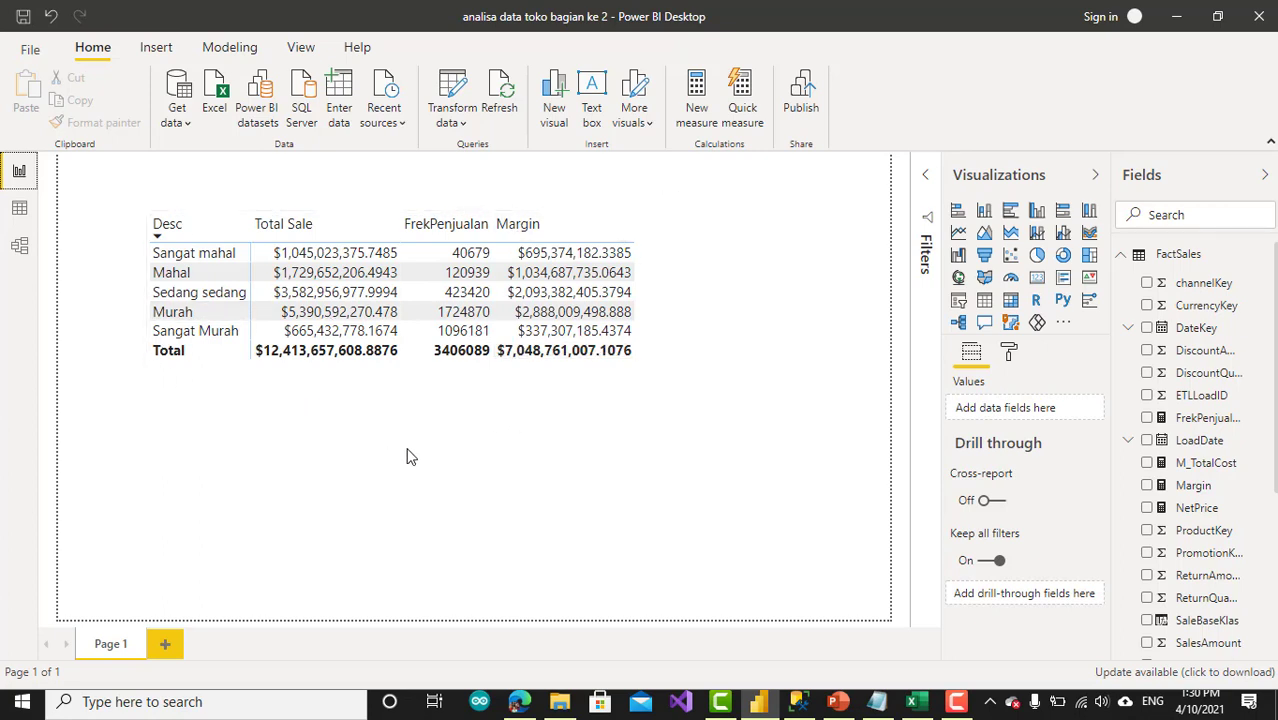
pyautogui.click(495, 396)
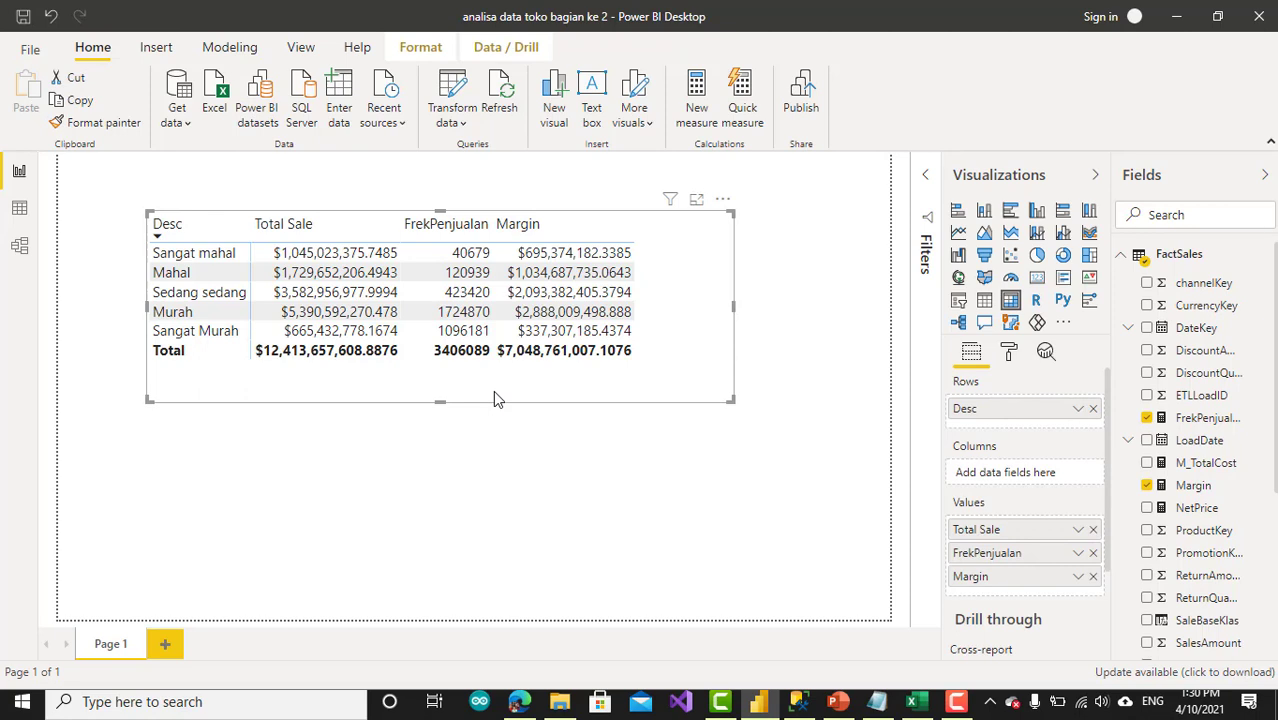
pyautogui.click(18, 210)
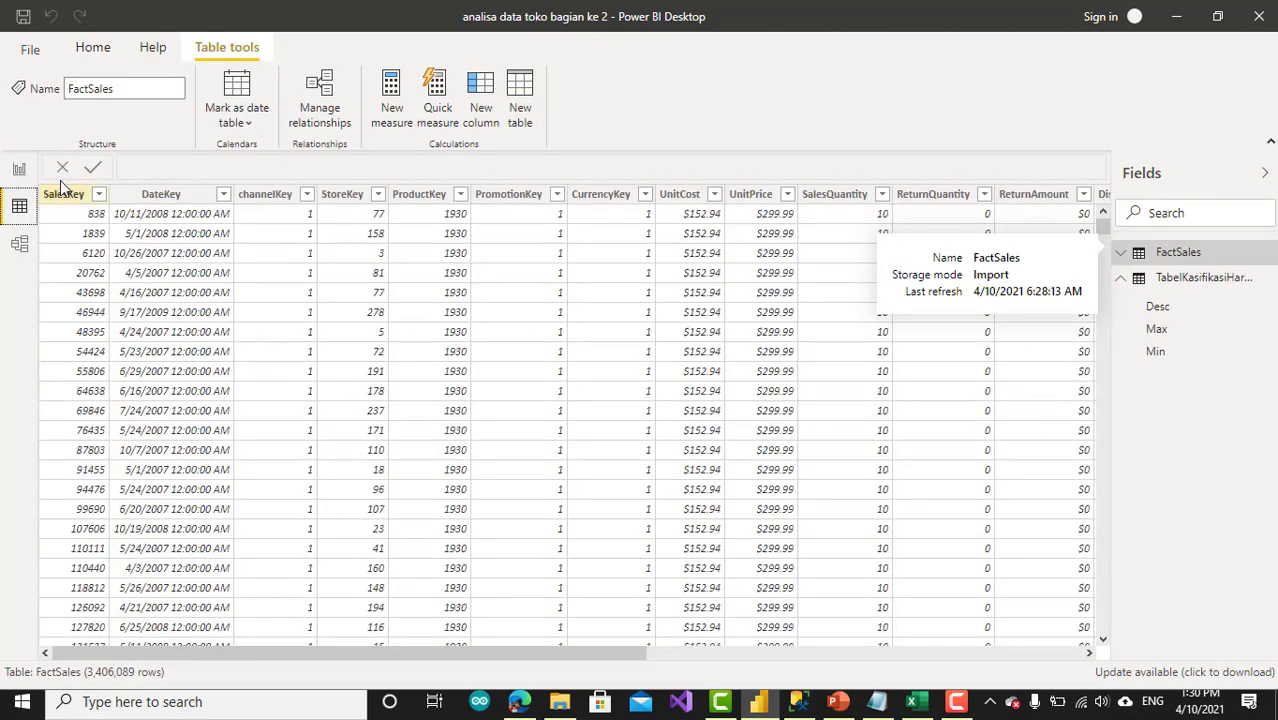
pyautogui.click(19, 170)
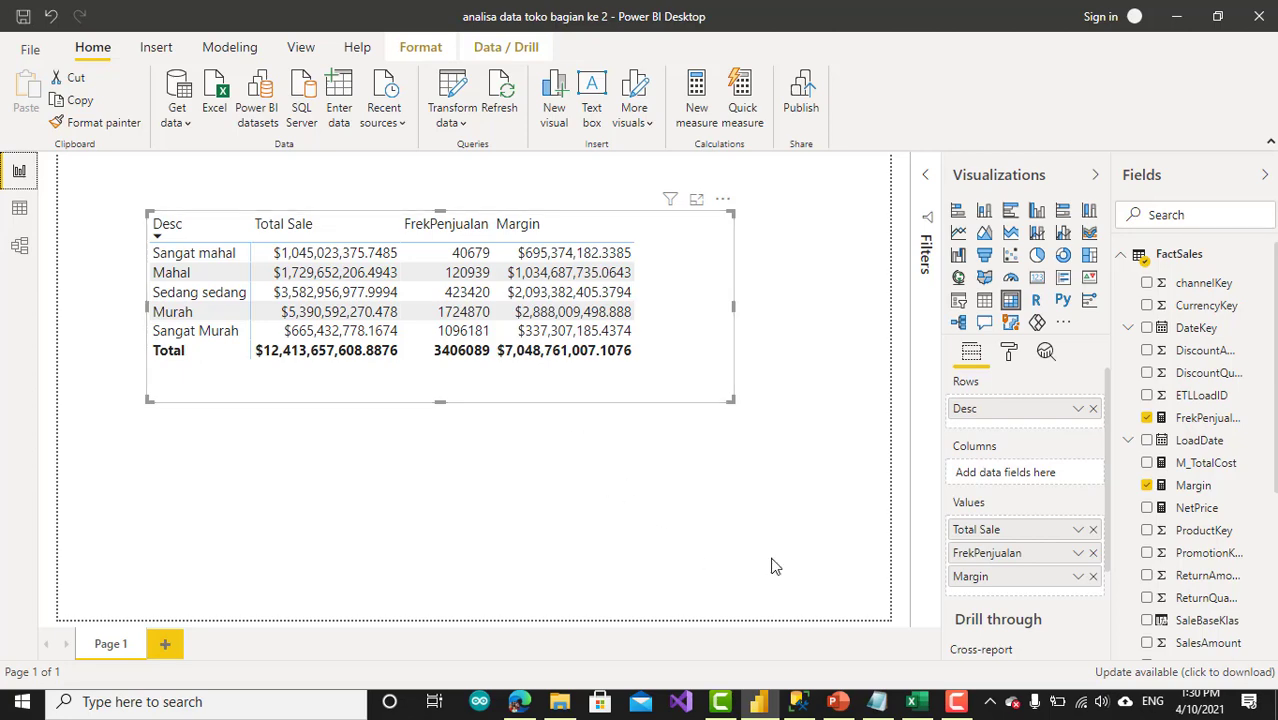
# Step: Switch to the blank Excel workbook for a data import and look up the server name in SQL Server Management Studio
pyautogui.click(911, 701)
pyautogui.click(497, 385)
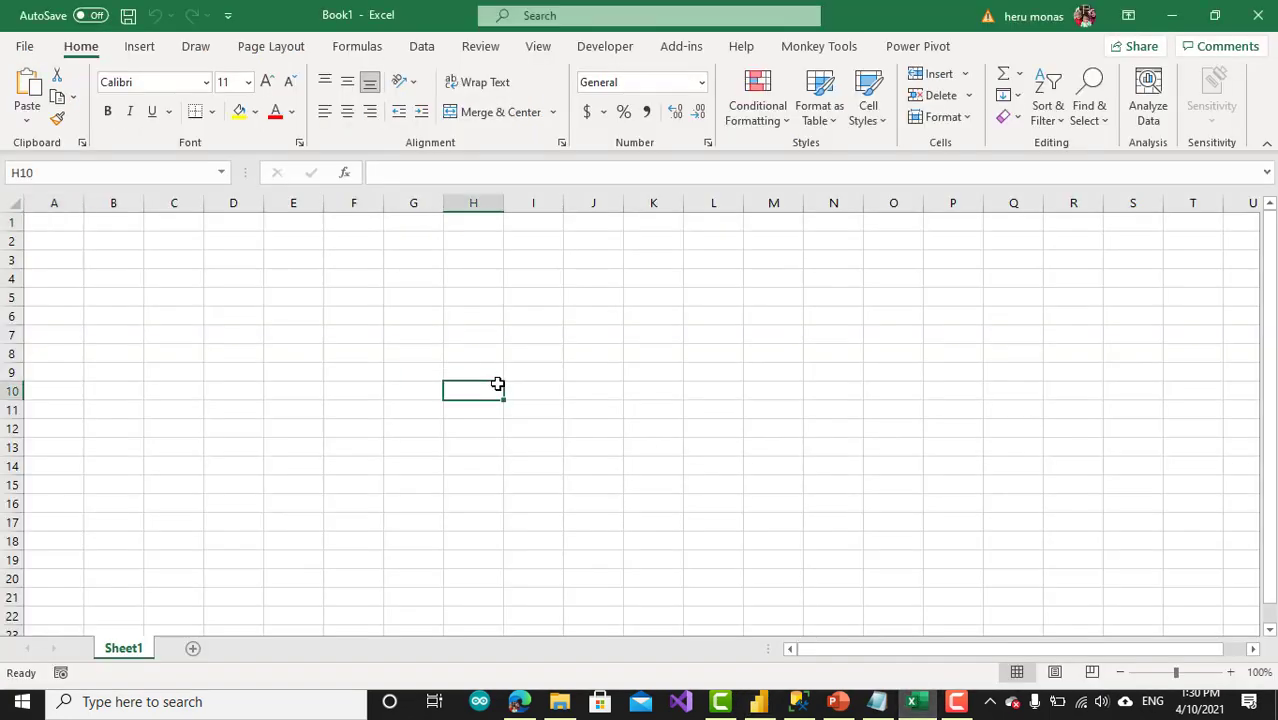
pyautogui.click(360, 311)
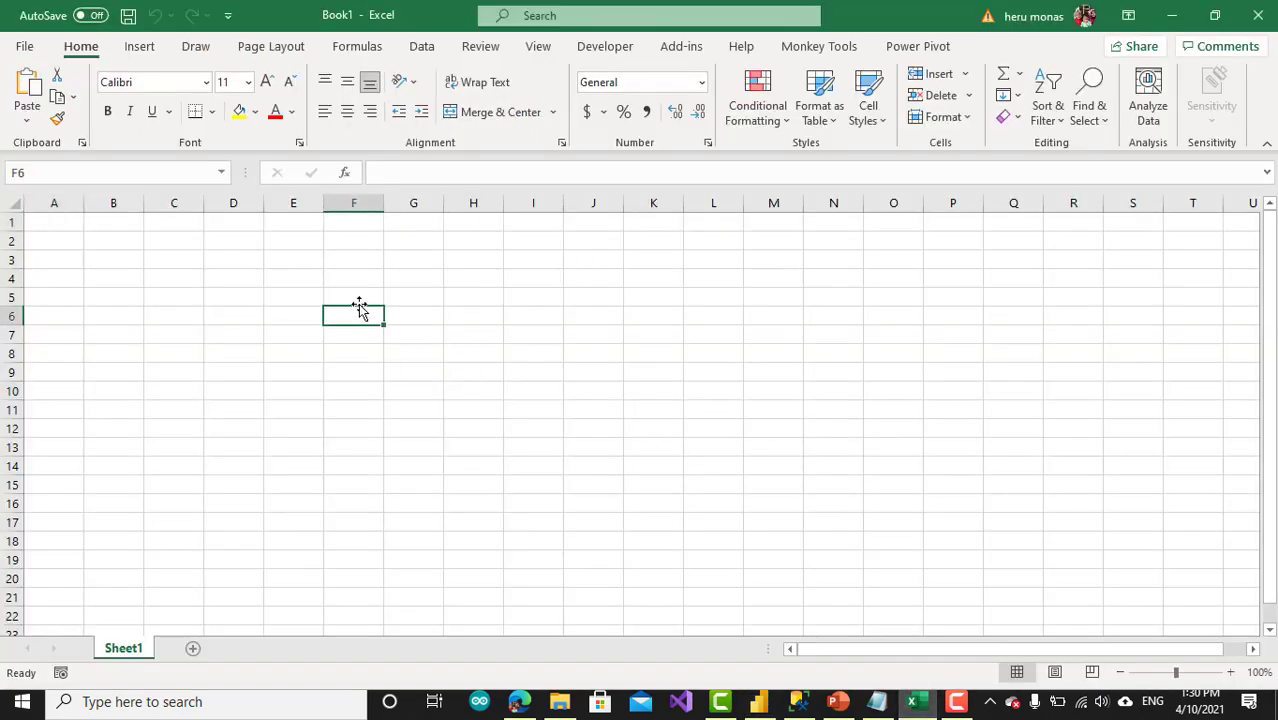
pyautogui.click(422, 47)
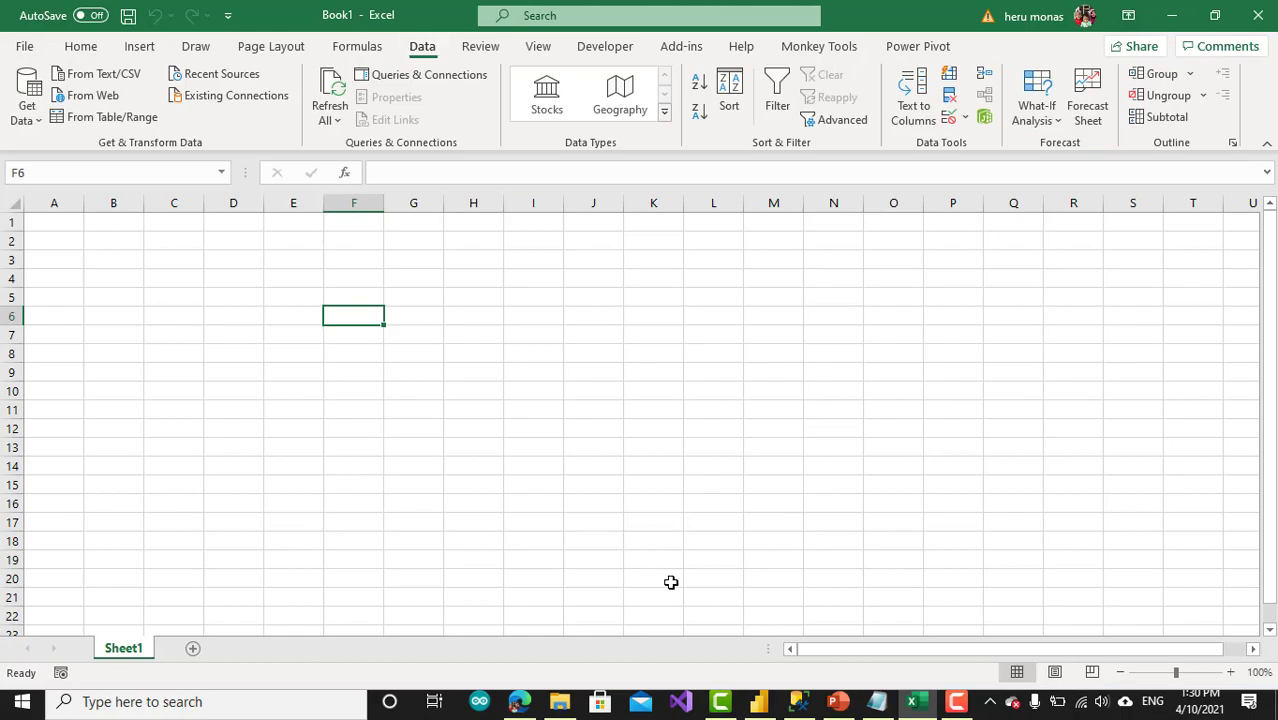
pyautogui.click(804, 704)
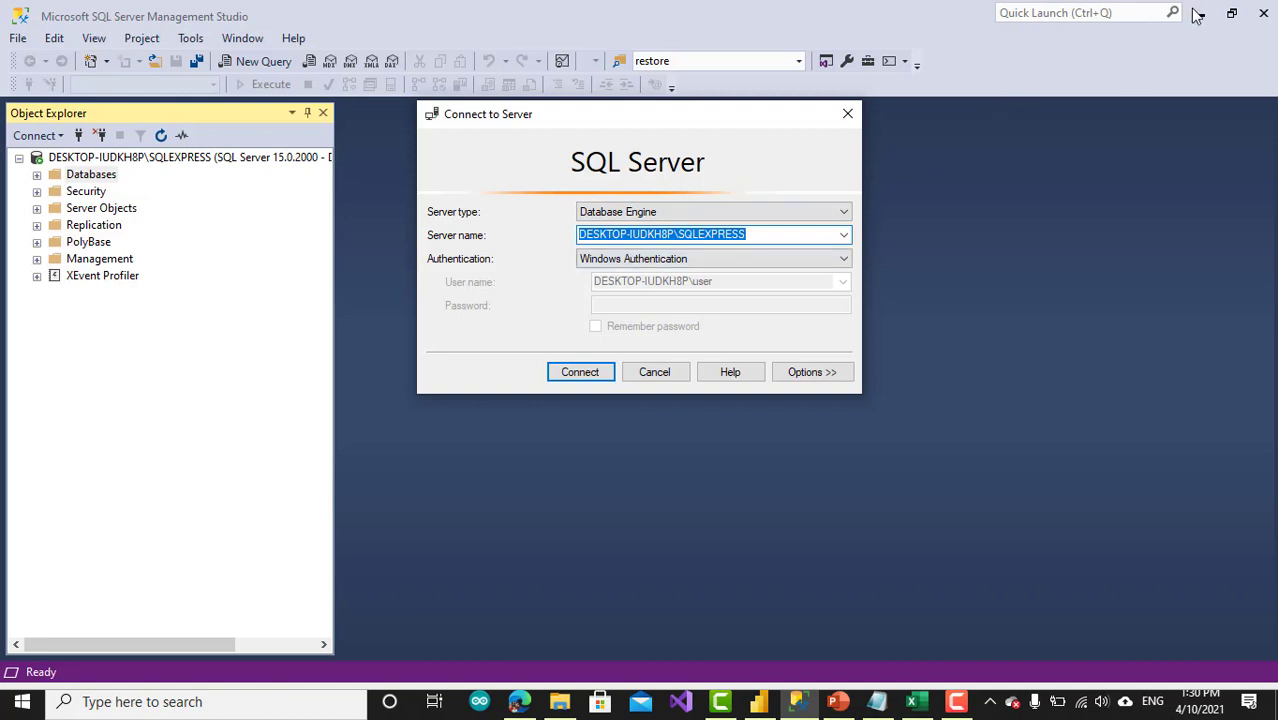
pyautogui.click(912, 704)
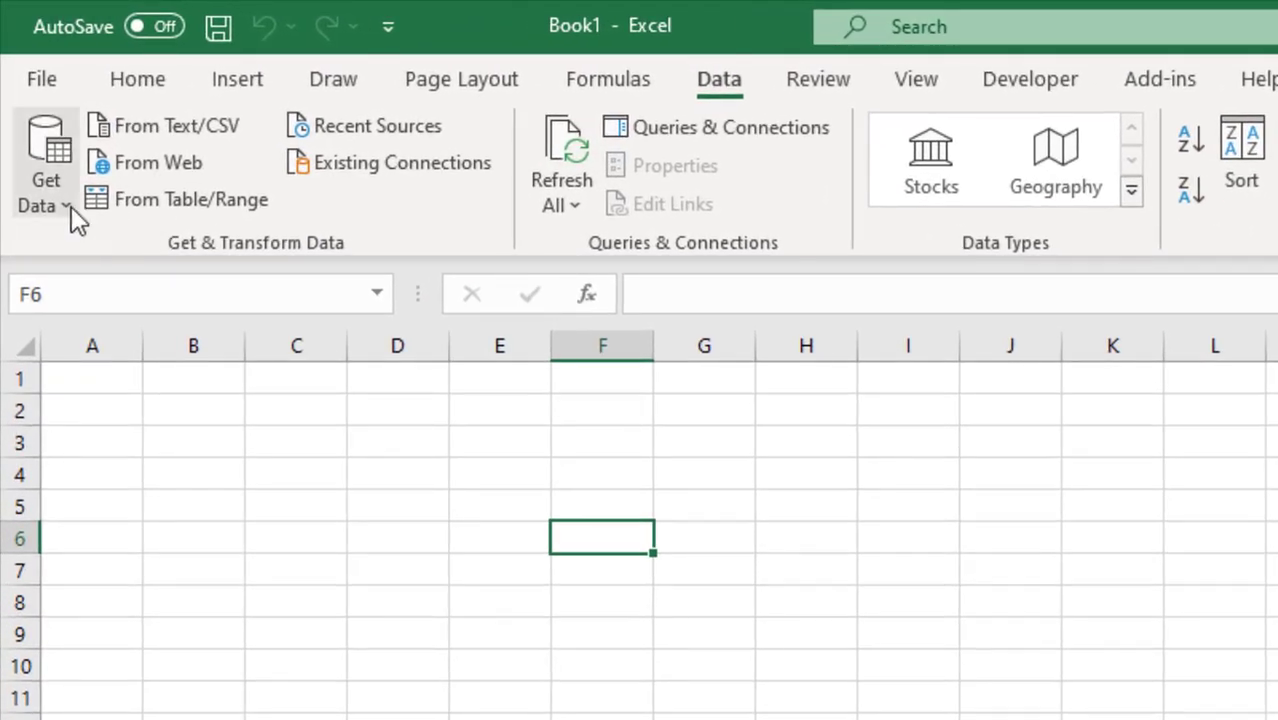
# Step: Connect the workbook to the SQL Server database server DESKTOP-IUDKH8P\SQLEXPRESS, leaving the database unspecified
pyautogui.click(66, 205)
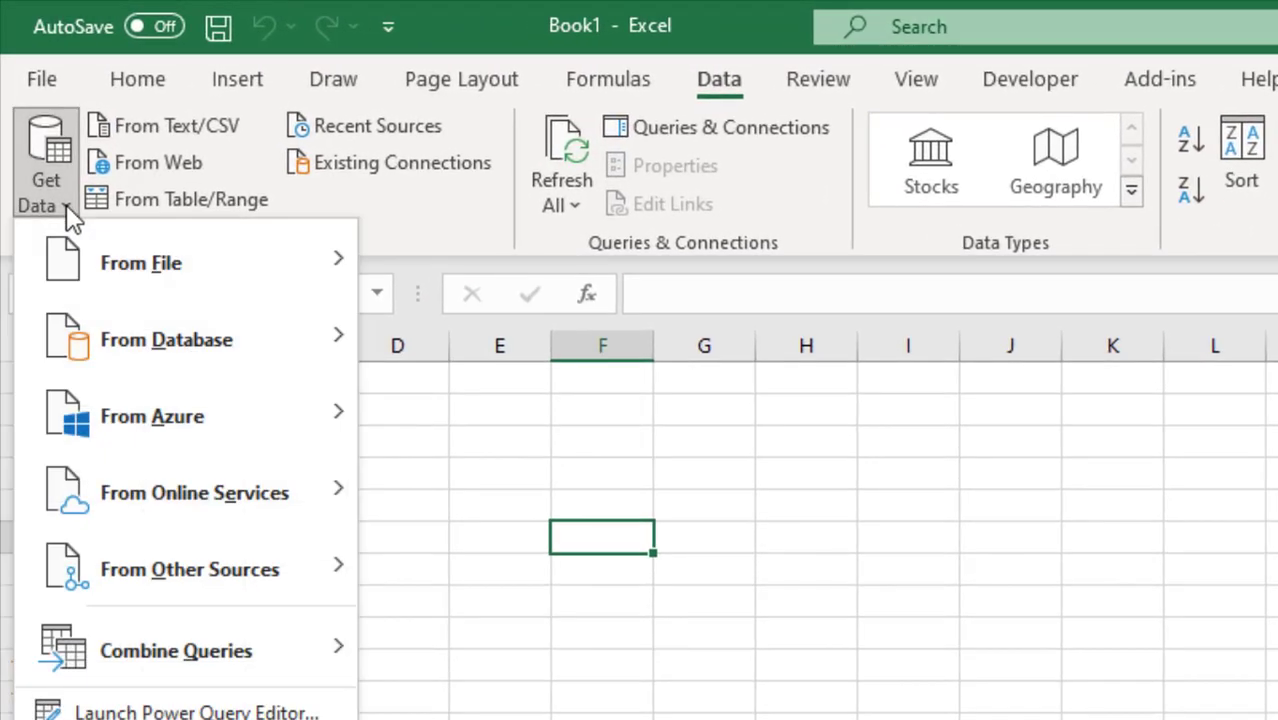
pyautogui.moveTo(160, 350)
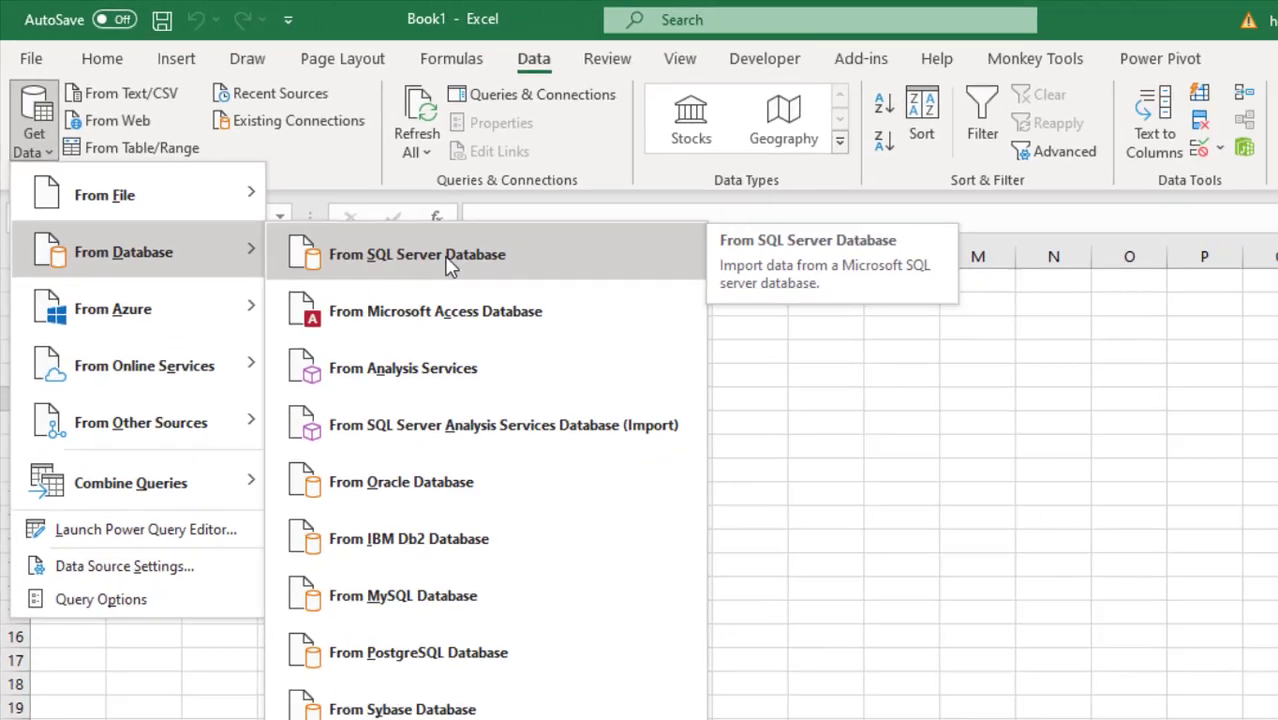
pyautogui.click(601, 347)
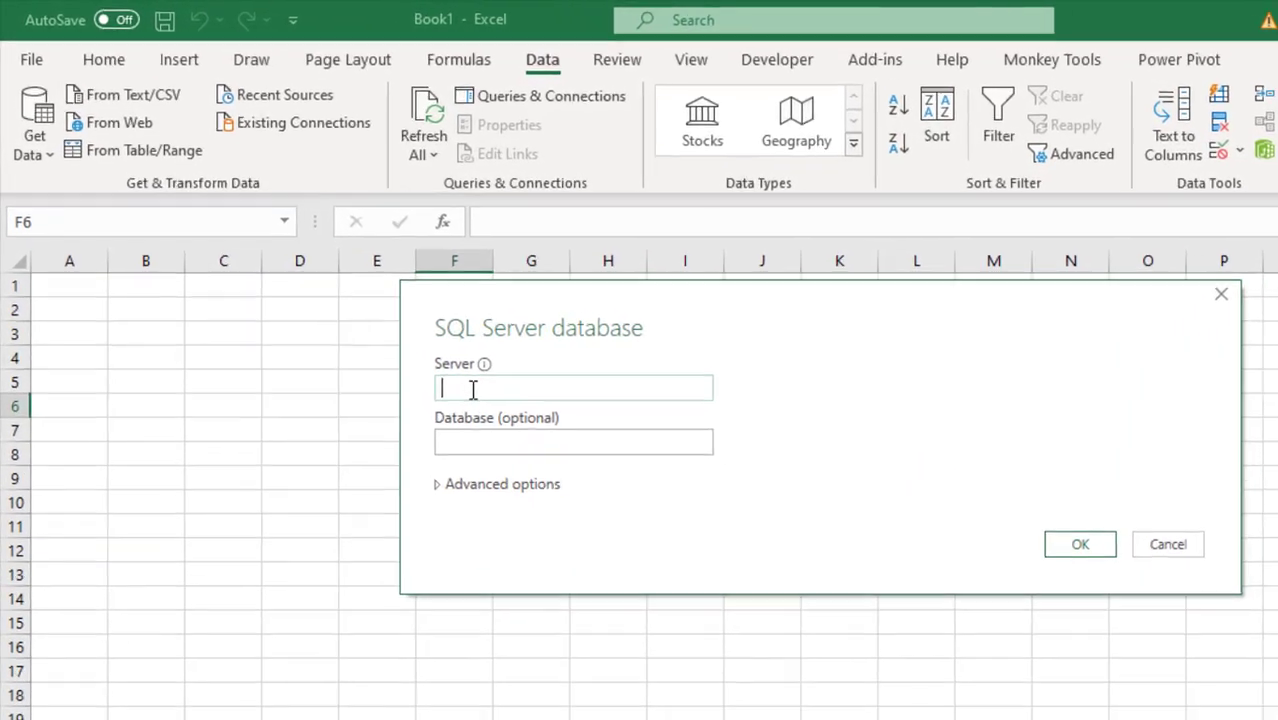
pyautogui.write('DESKTOP-IUDKH8P\\SQLEXPRESS')
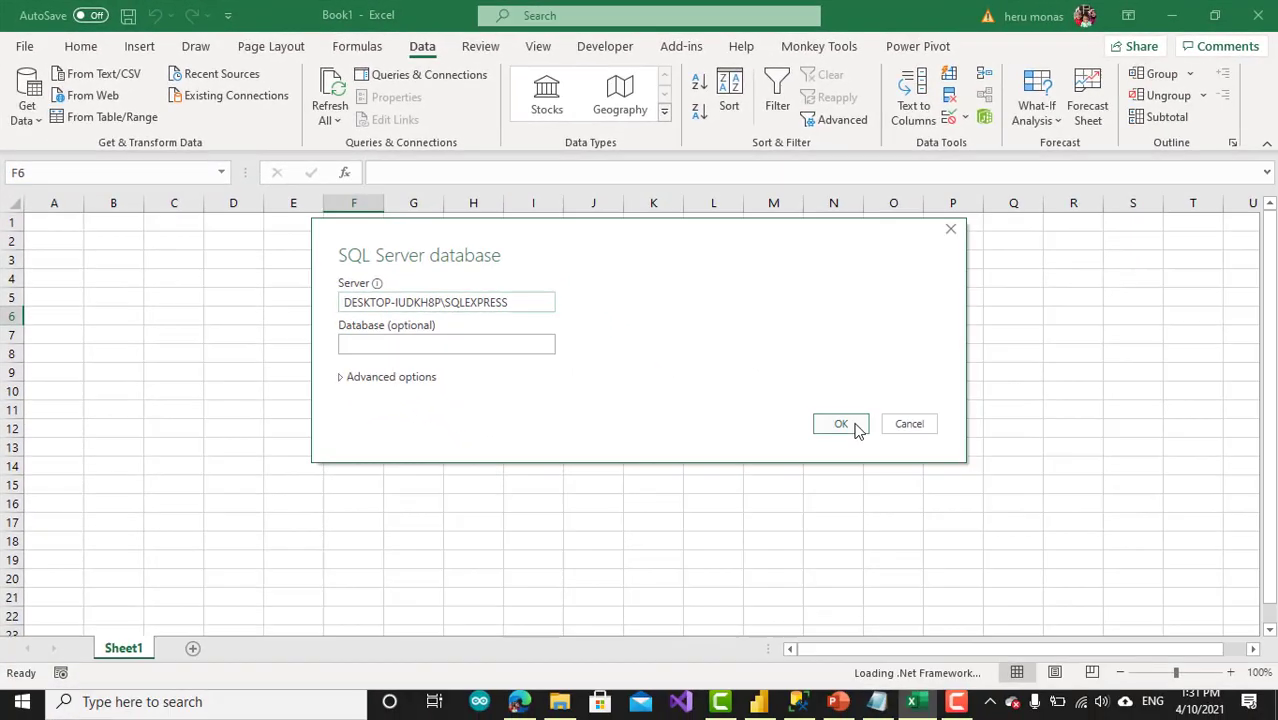
pyautogui.click(1160, 578)
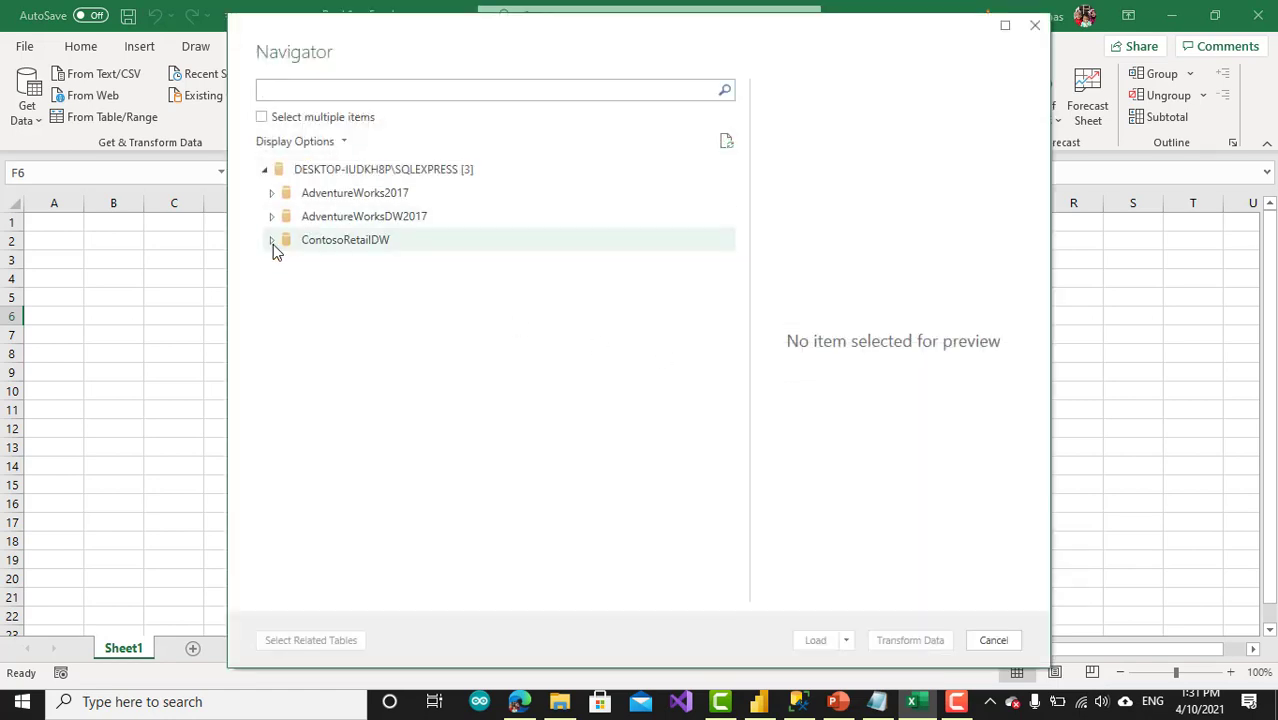
# Step: Try to load the FactSales table from the ContosoRetailDW database directly into a worksheet
pyautogui.click(272, 243)
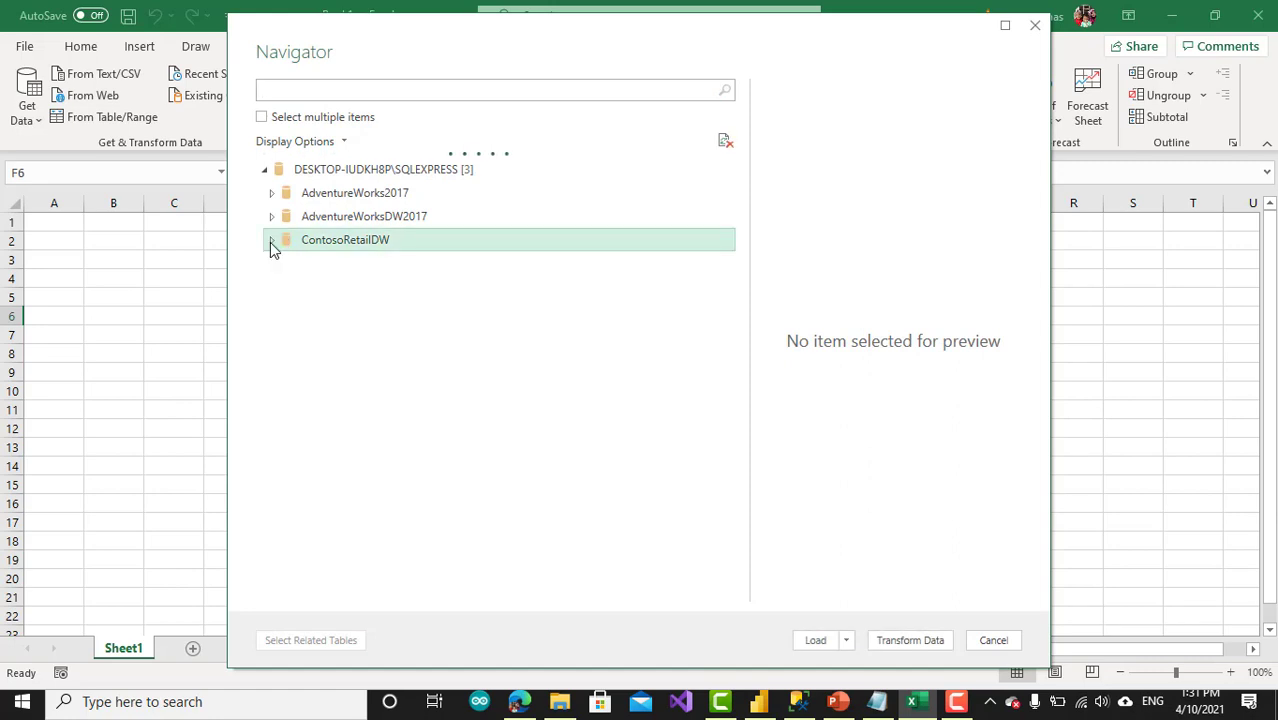
pyautogui.scroll(-1, 485, 422)
pyautogui.scroll(-10, 485, 428)
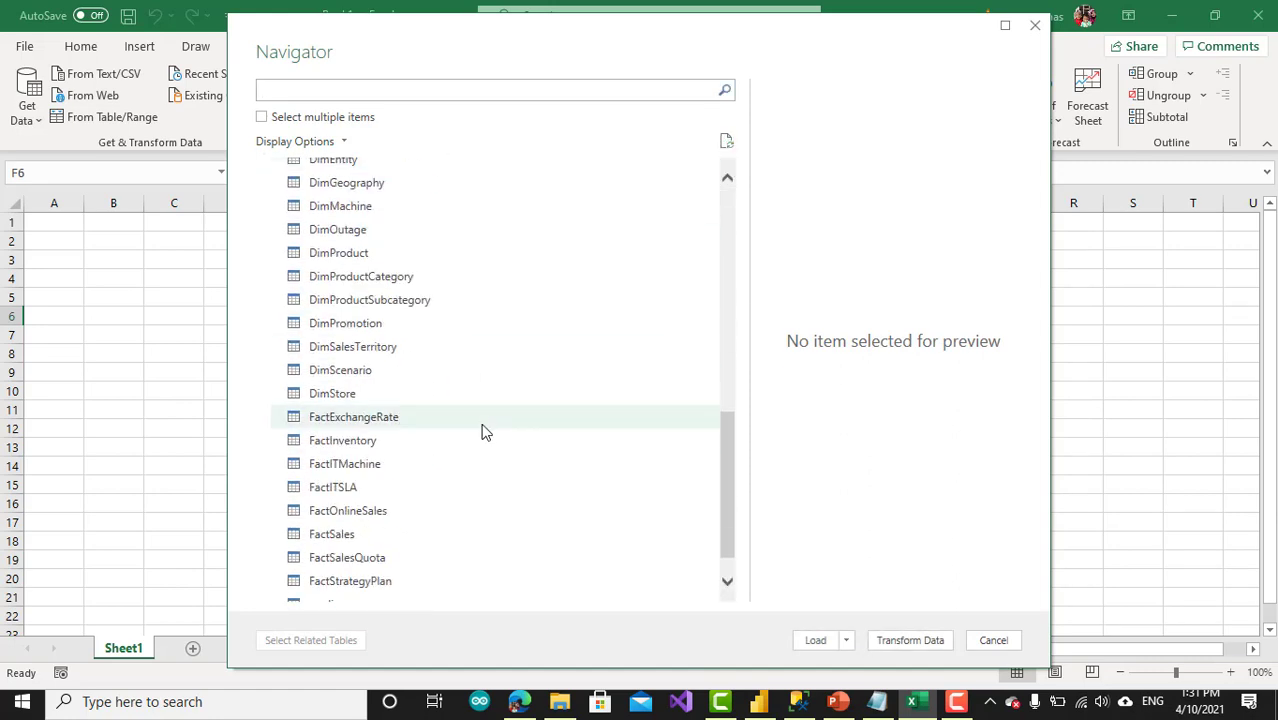
pyautogui.click(338, 535)
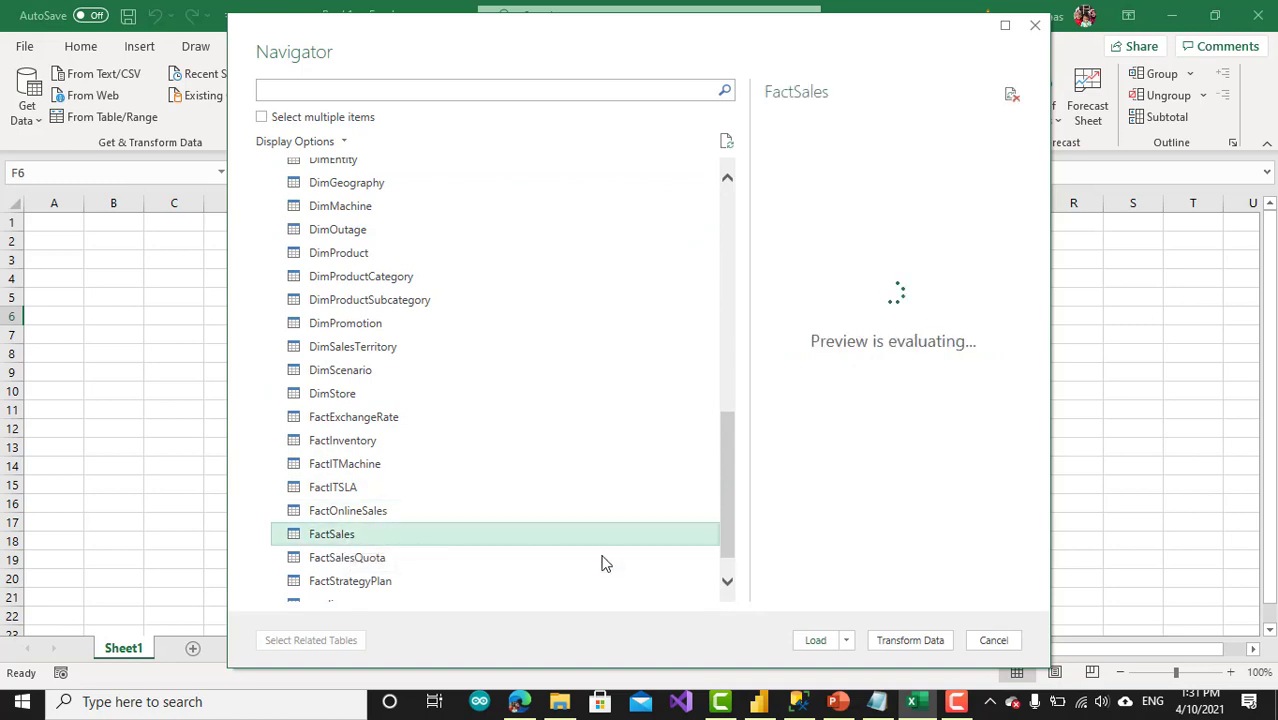
pyautogui.click(815, 641)
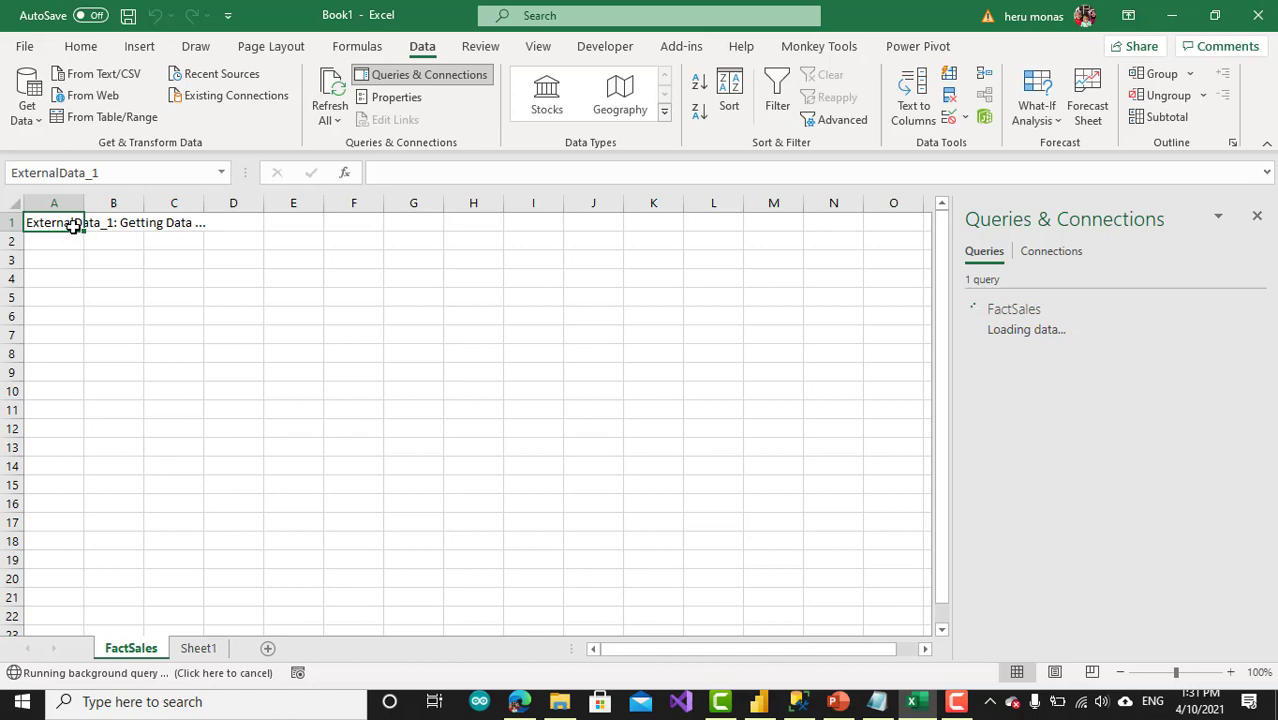
# Step: Cancel the loading of the FactSales query and permanently delete the FactSales worksheet
pyautogui.rightClick(1053, 317)
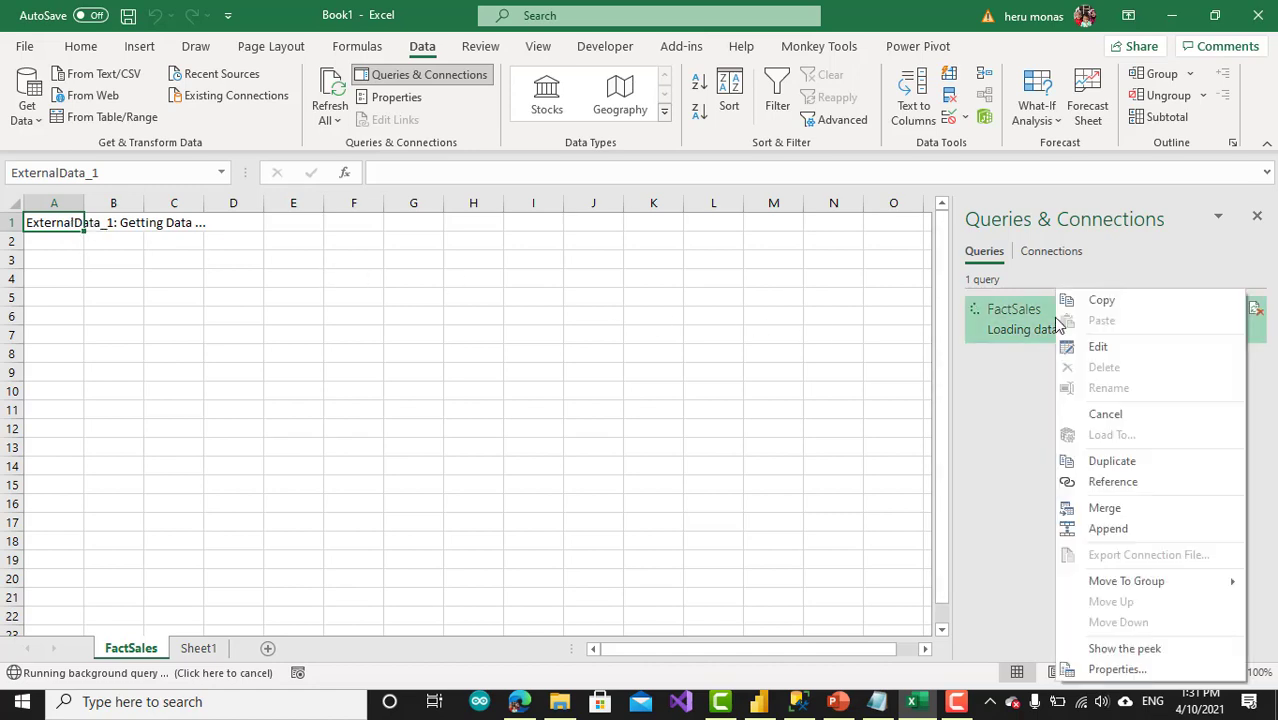
pyautogui.click(1108, 415)
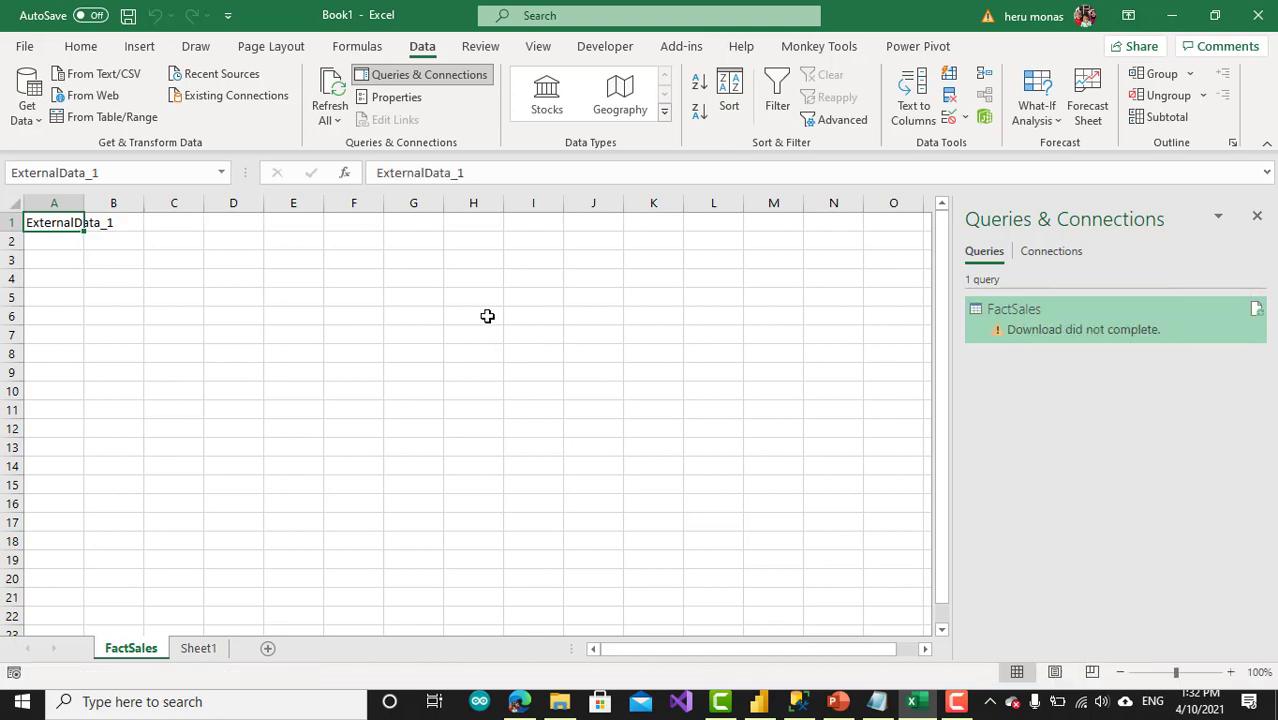
pyautogui.rightClick(148, 651)
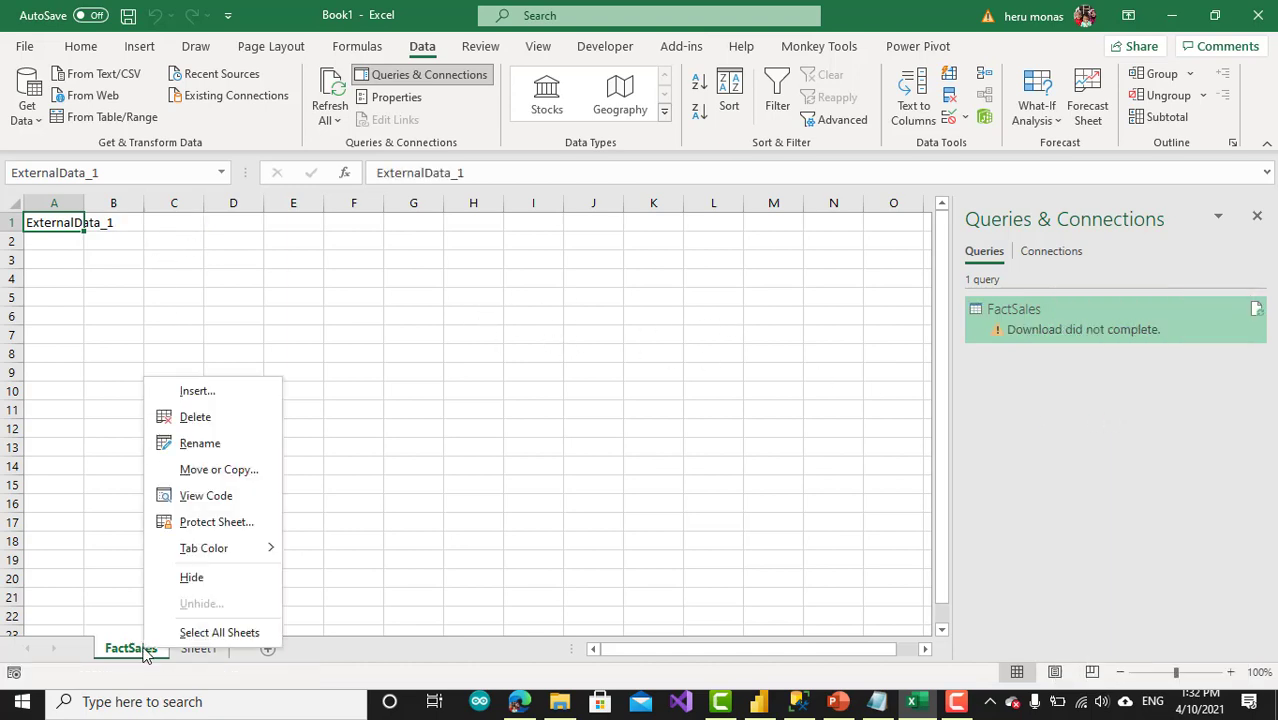
pyautogui.click(196, 417)
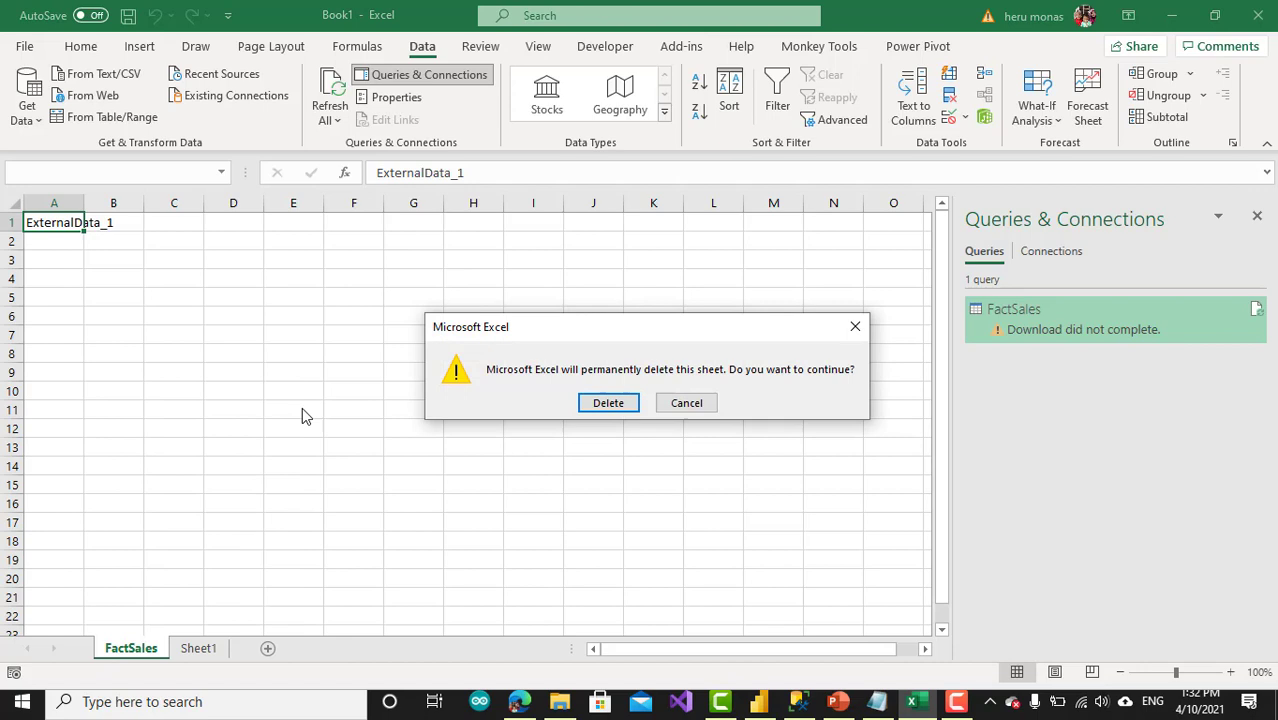
pyautogui.click(592, 404)
# Step: Delete the FactSales query from the workbook
pyautogui.rightClick(1048, 331)
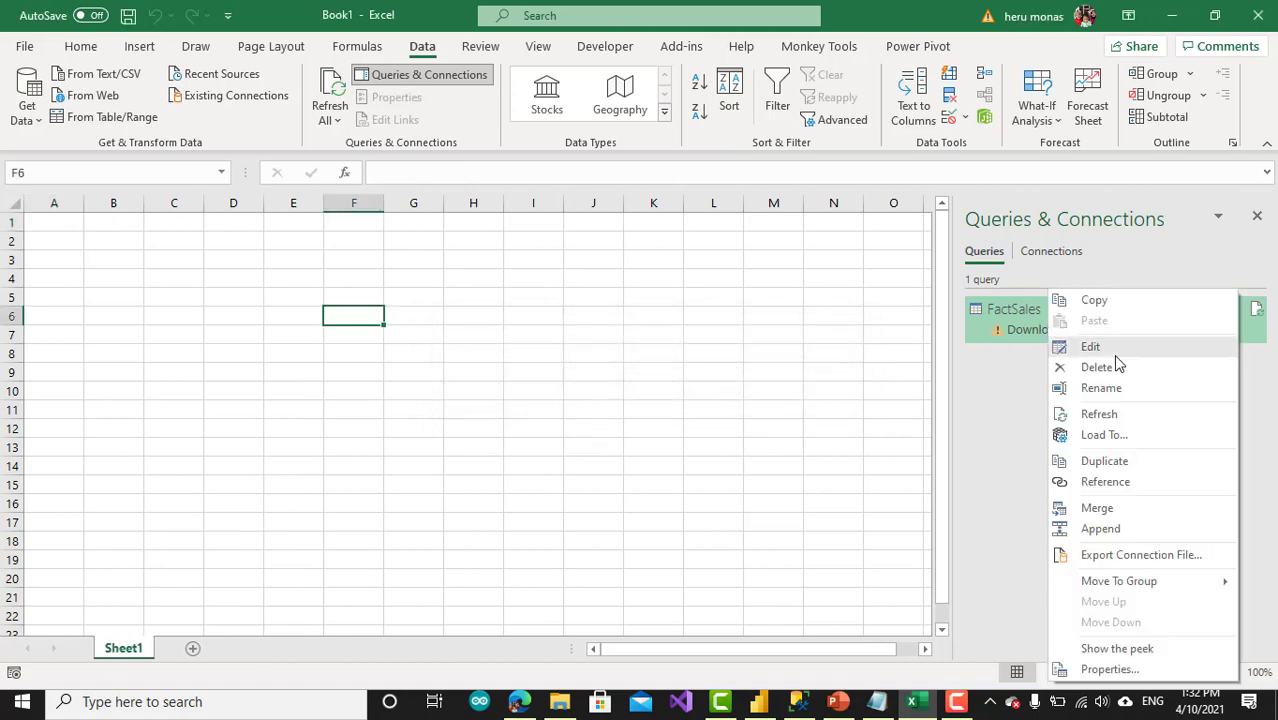
pyautogui.click(1097, 368)
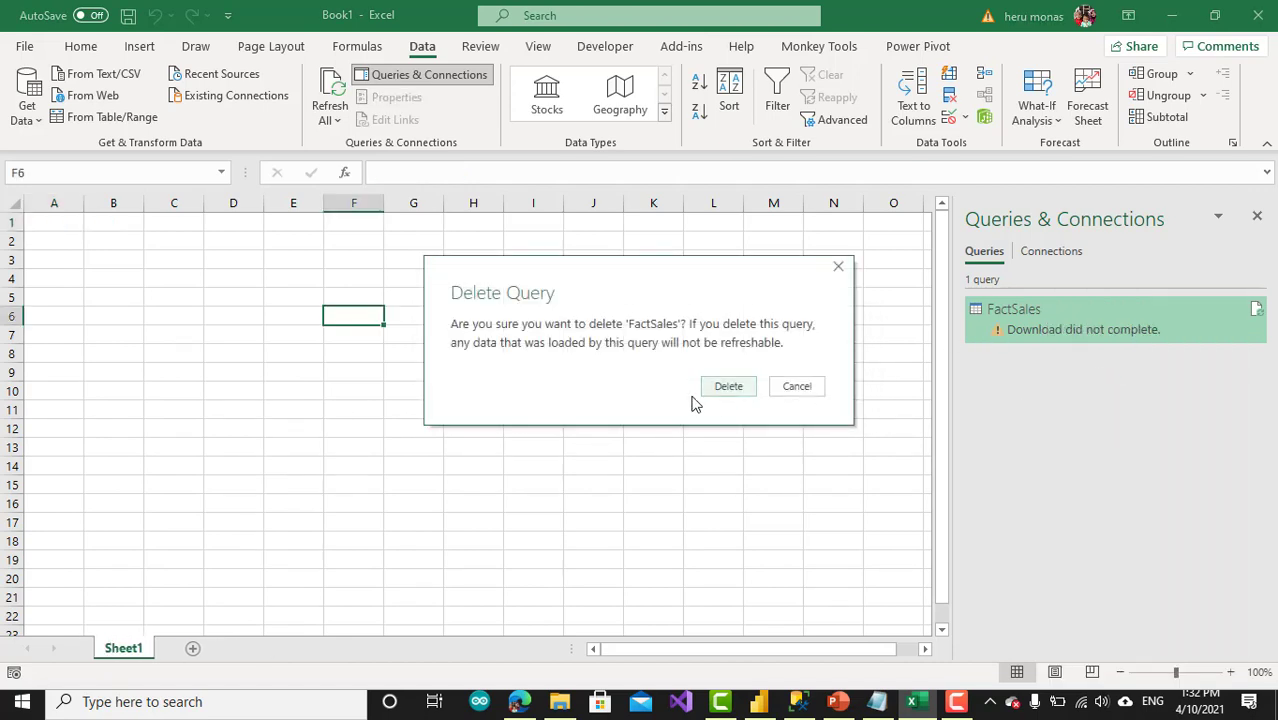
pyautogui.click(728, 387)
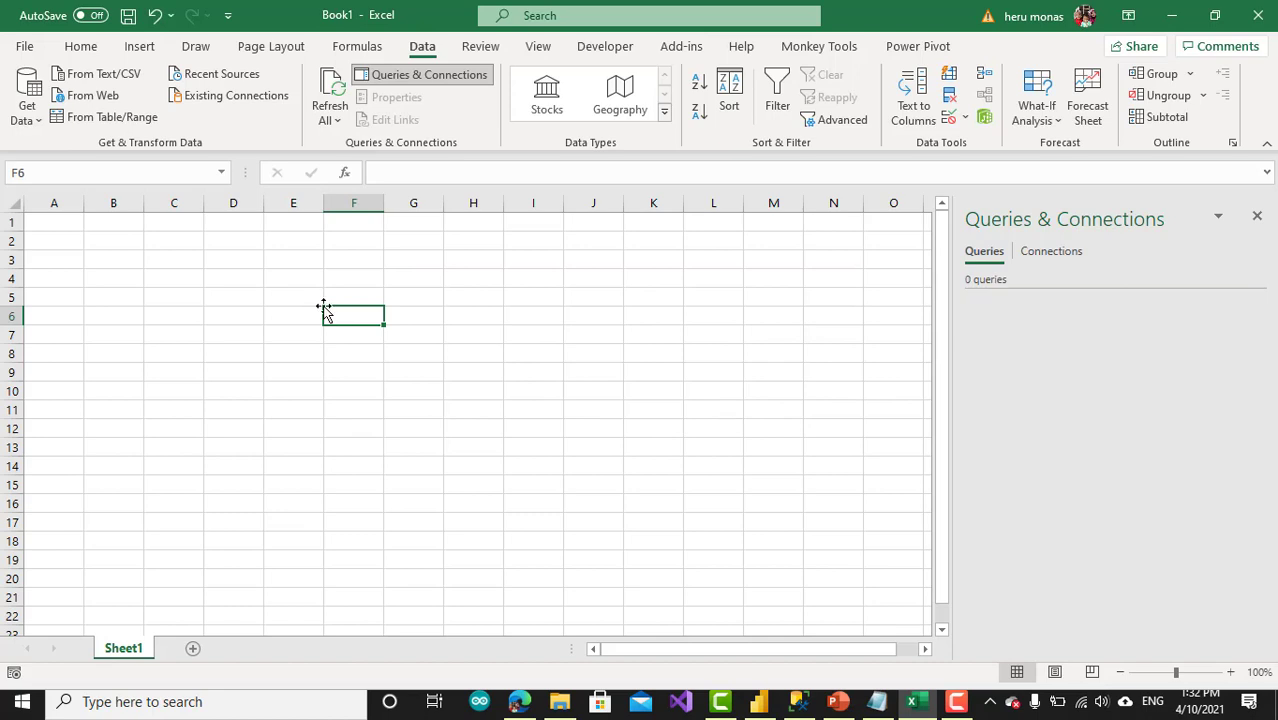
# Step: Connect the workbook to the SQL Server instance DESKTOP-IUDKH8P\SQLEXPRESS again, without naming a database
pyautogui.click(38, 118)
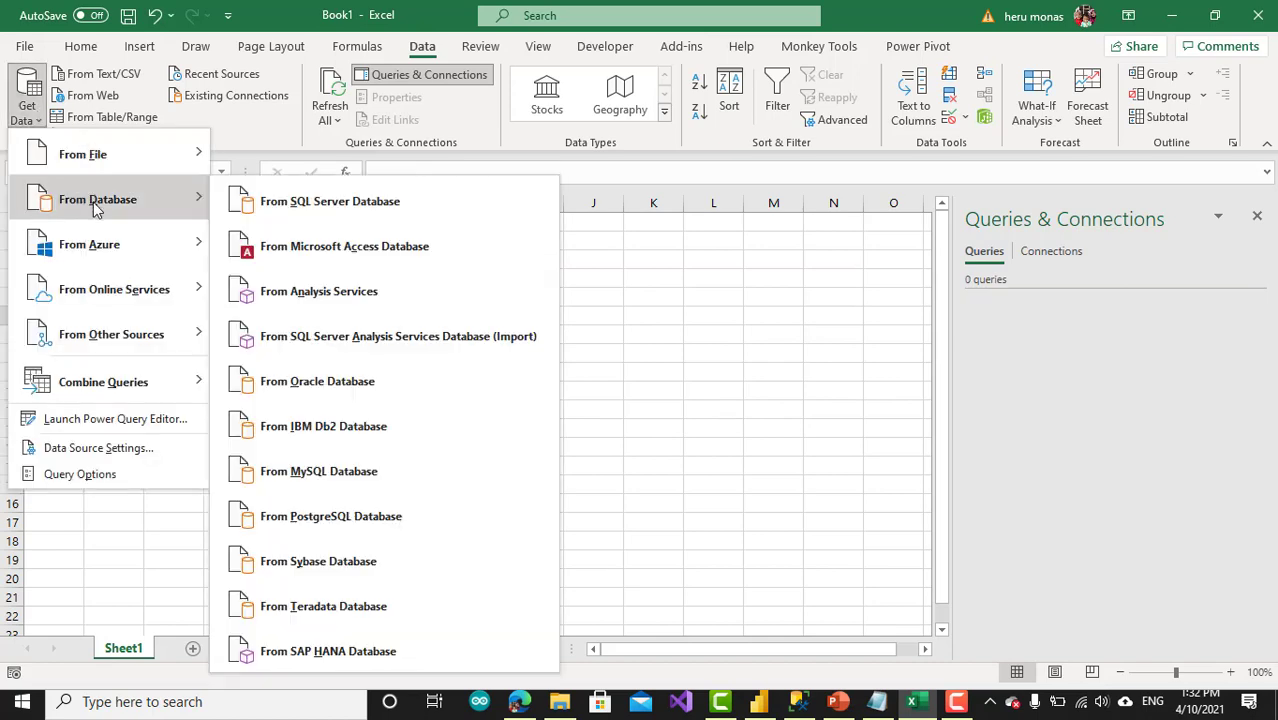
pyautogui.moveTo(95, 205)
pyautogui.click(323, 203)
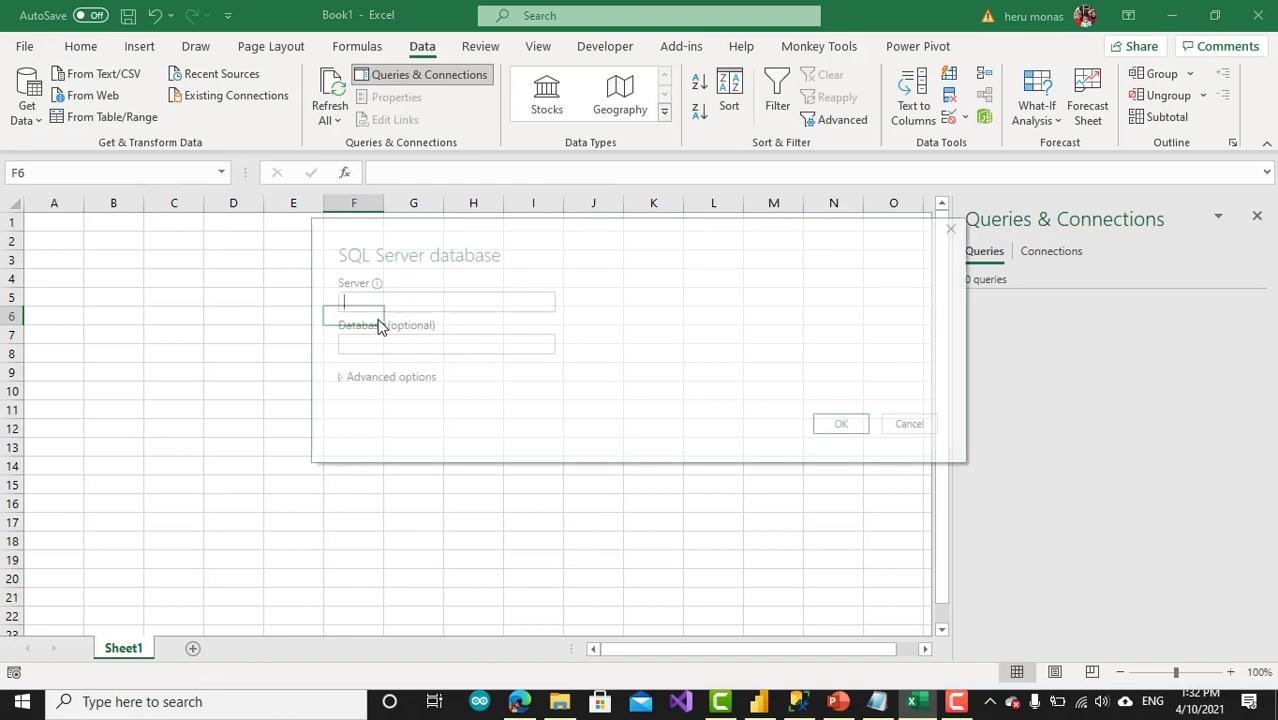
pyautogui.write('DESKTOP-IUDKH8P\\SQLEXPRESS')
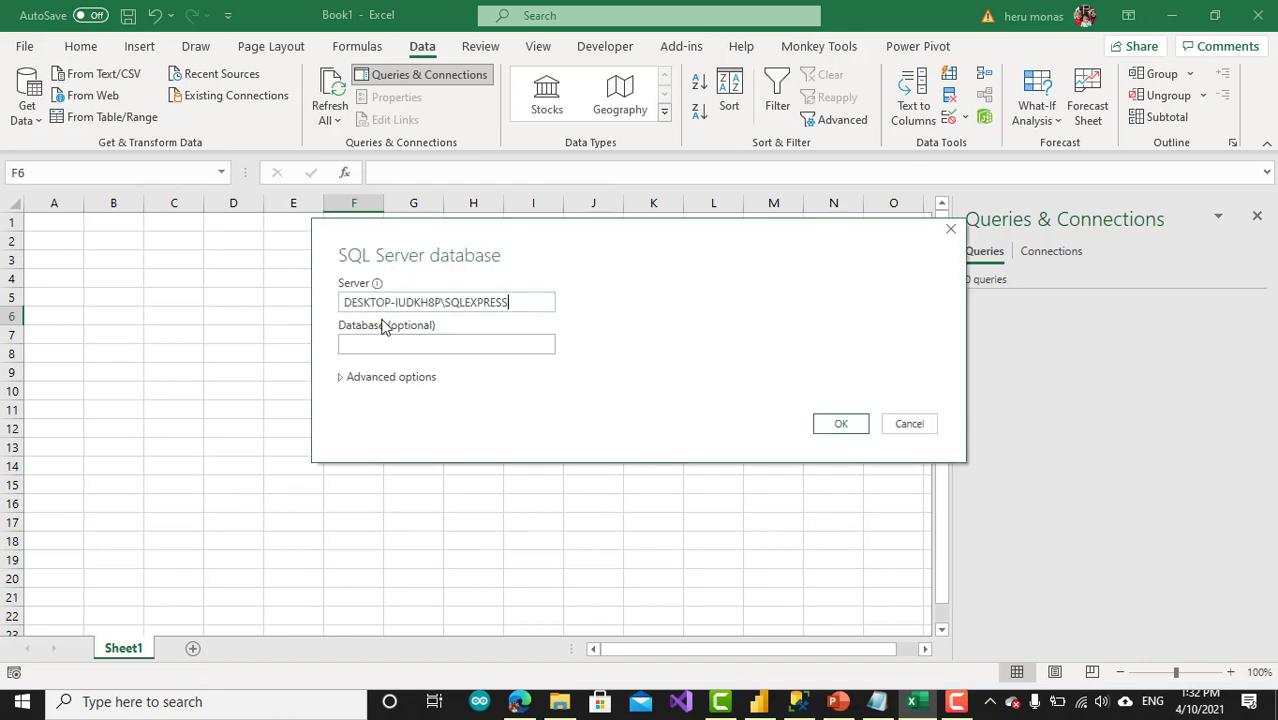
pyautogui.click(840, 425)
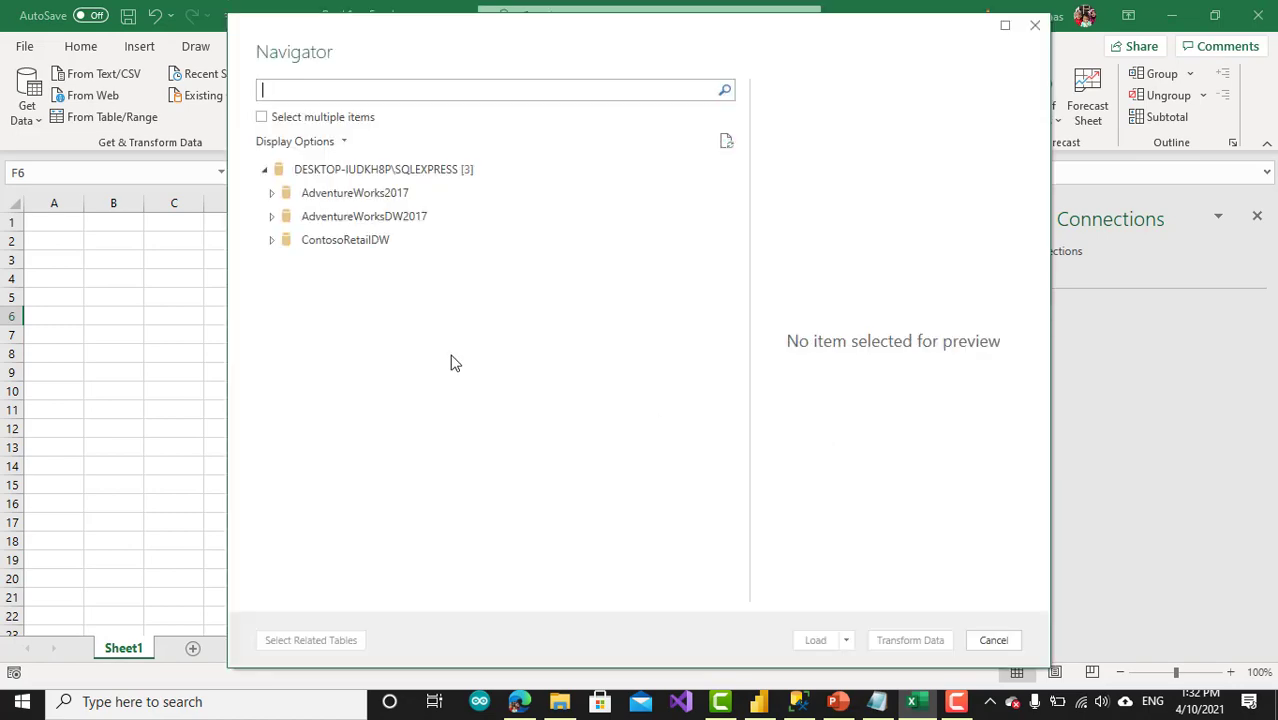
# Step: Open the FactSales table of the ContosoRetailDW database for transformation in Power Query Editor and refresh its preview
pyautogui.click(287, 245)
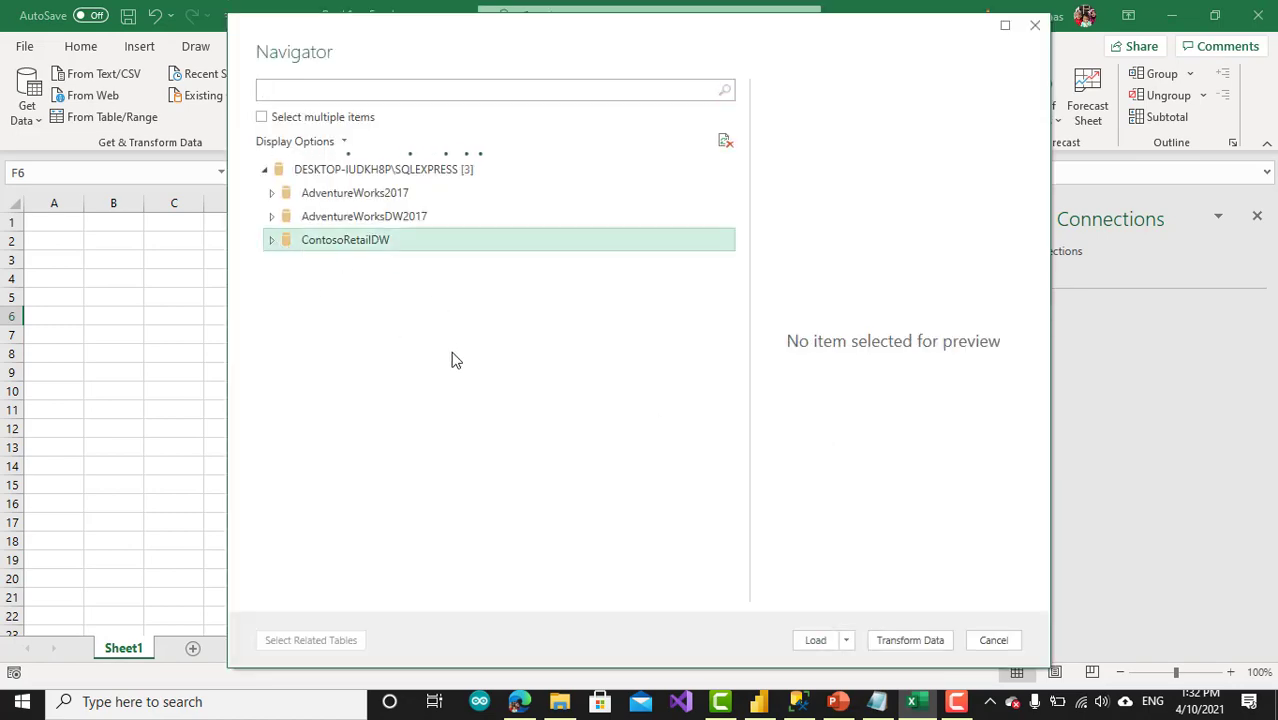
pyautogui.scroll(-10, 451, 357)
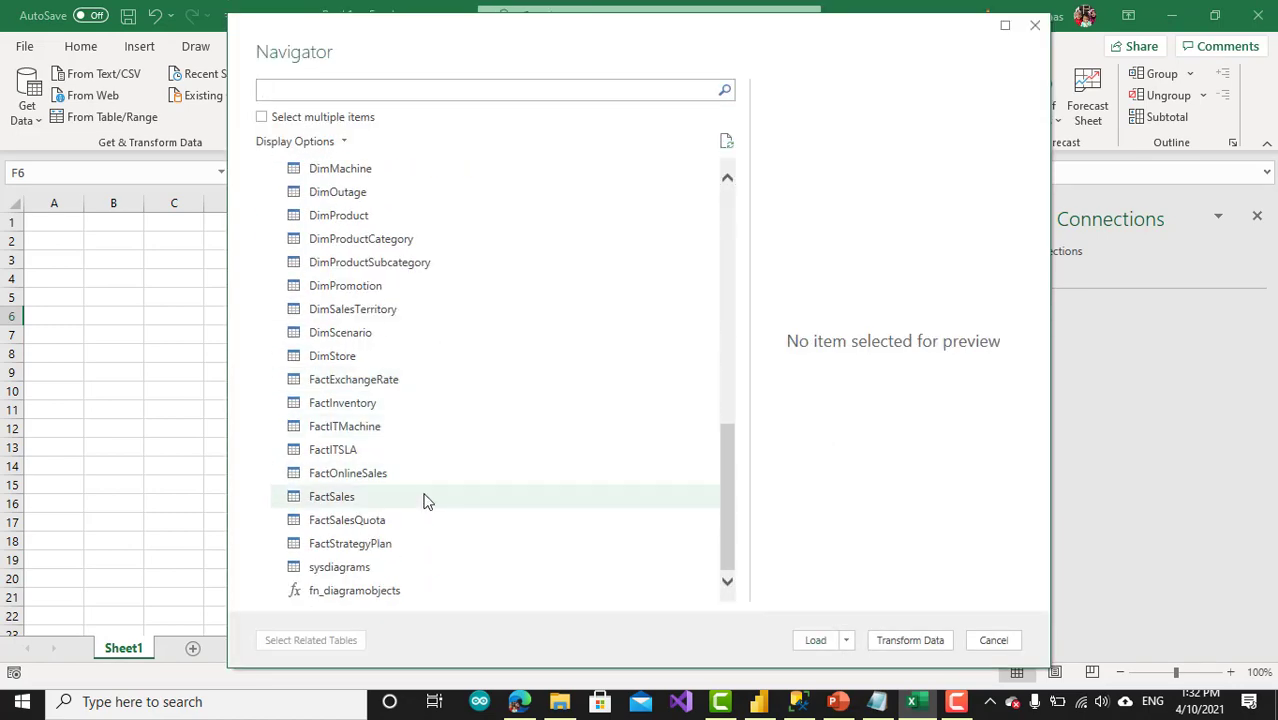
pyautogui.click(345, 500)
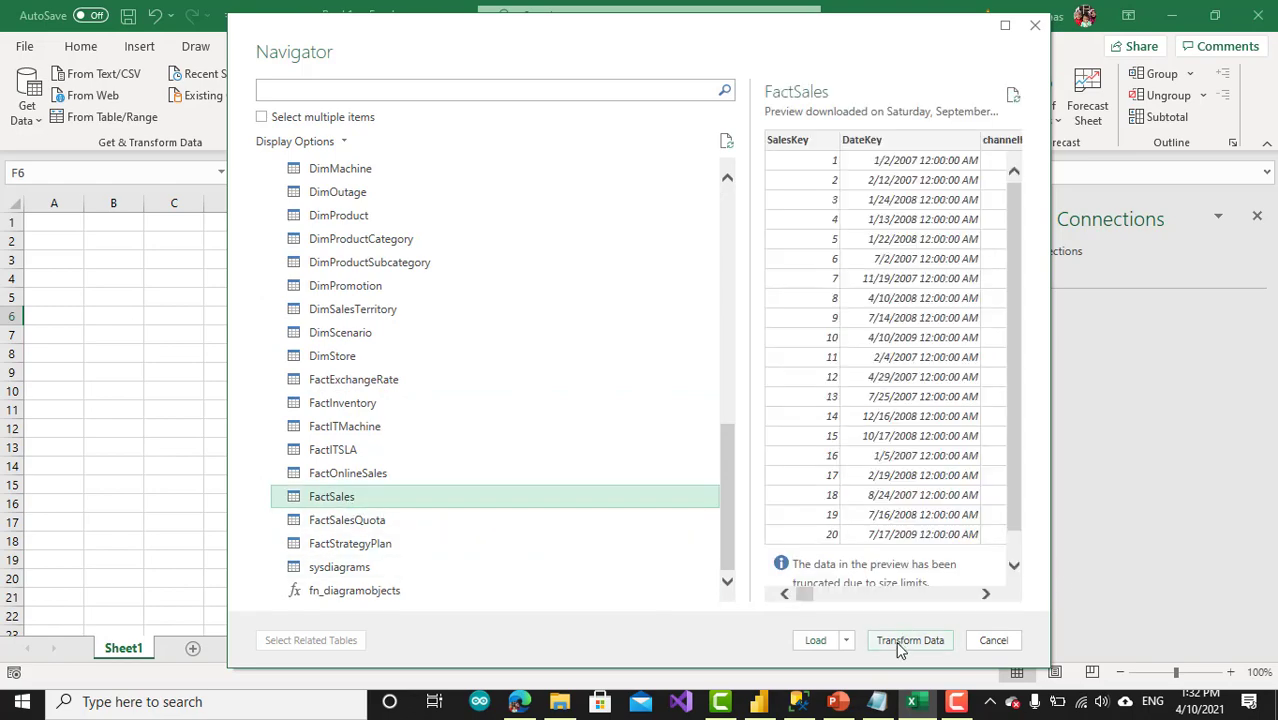
pyautogui.click(898, 641)
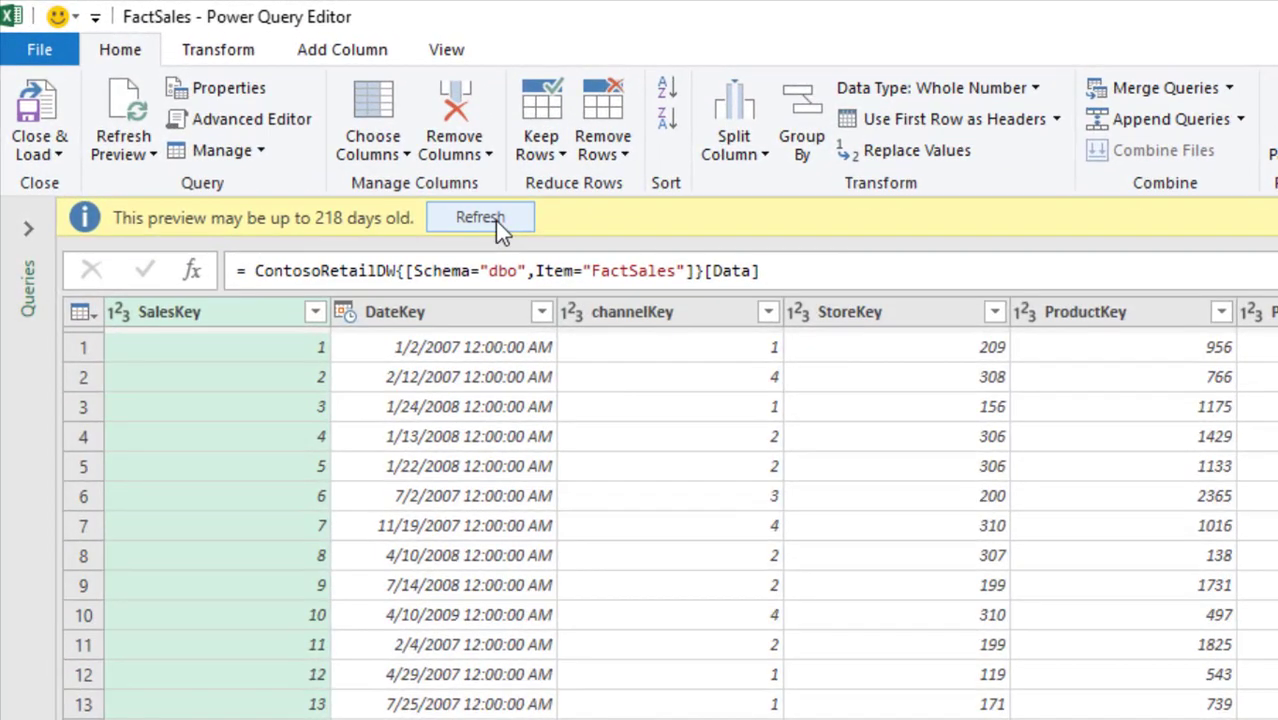
pyautogui.click(495, 220)
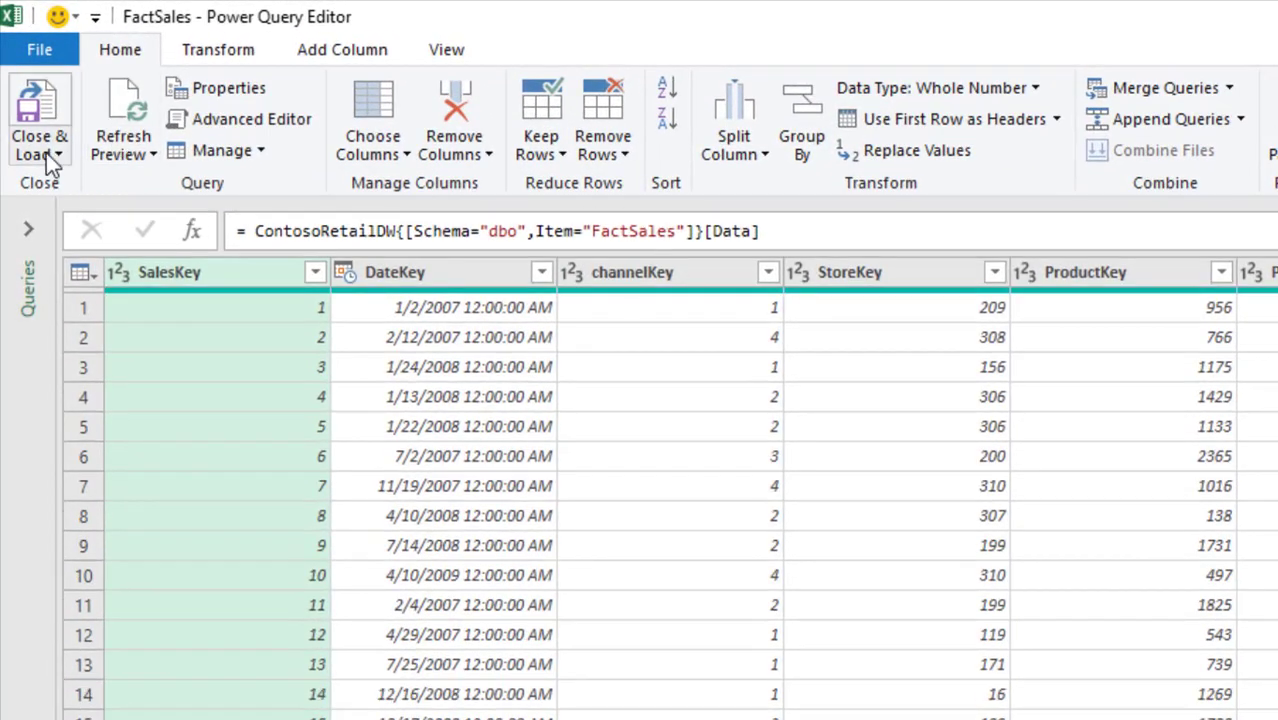
# Step: Load the FactSales query as a connection only and add its data to the Data Model
pyautogui.click(46, 153)
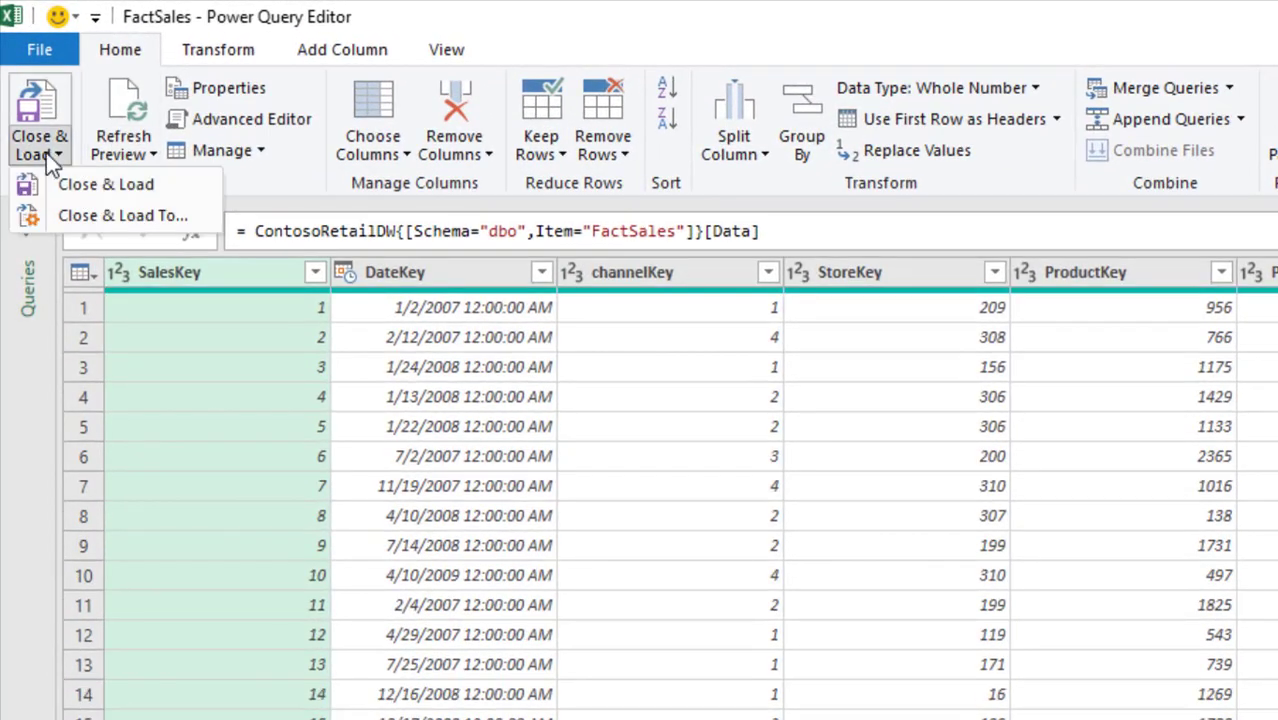
pyautogui.click(126, 206)
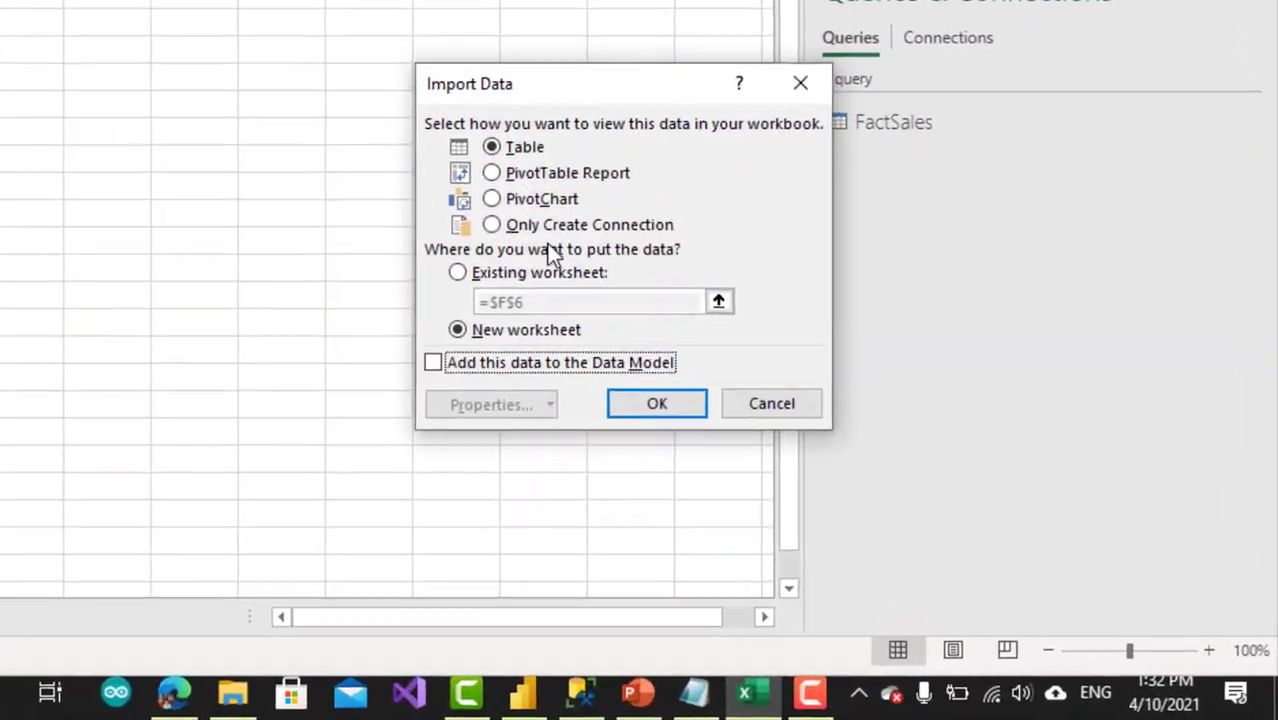
pyautogui.click(543, 227)
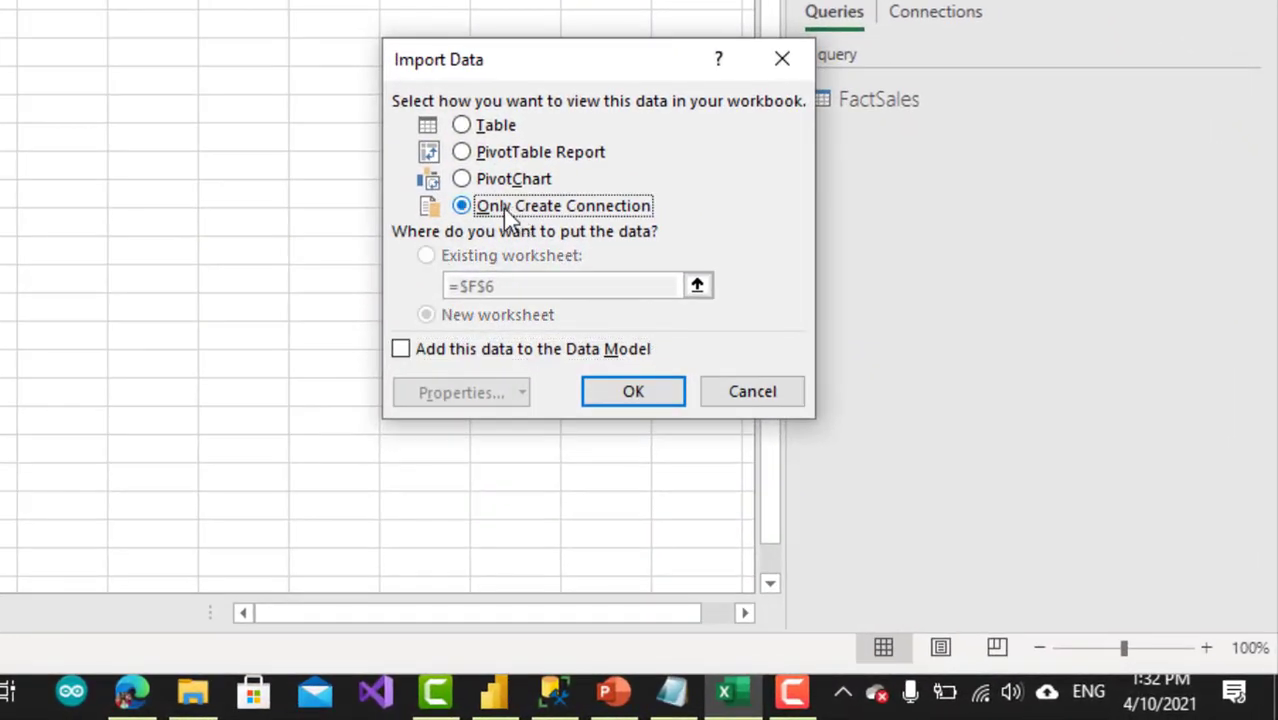
pyautogui.click(403, 351)
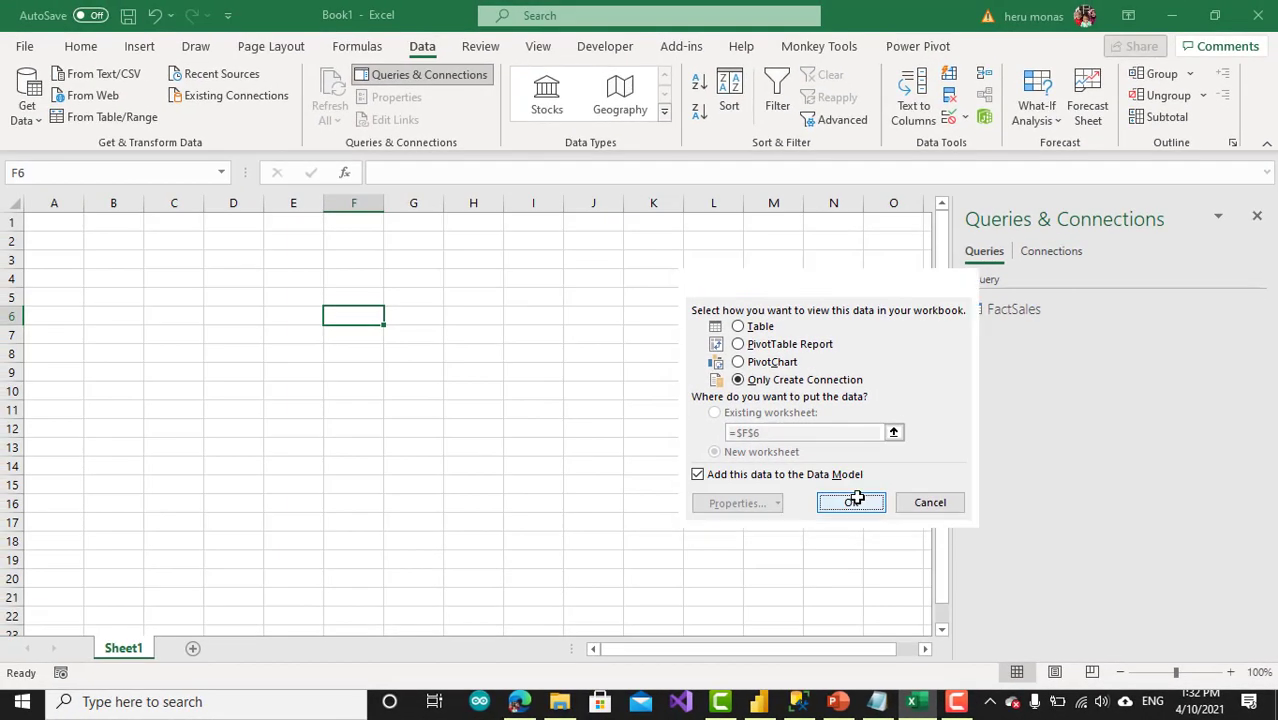
pyautogui.click(633, 391)
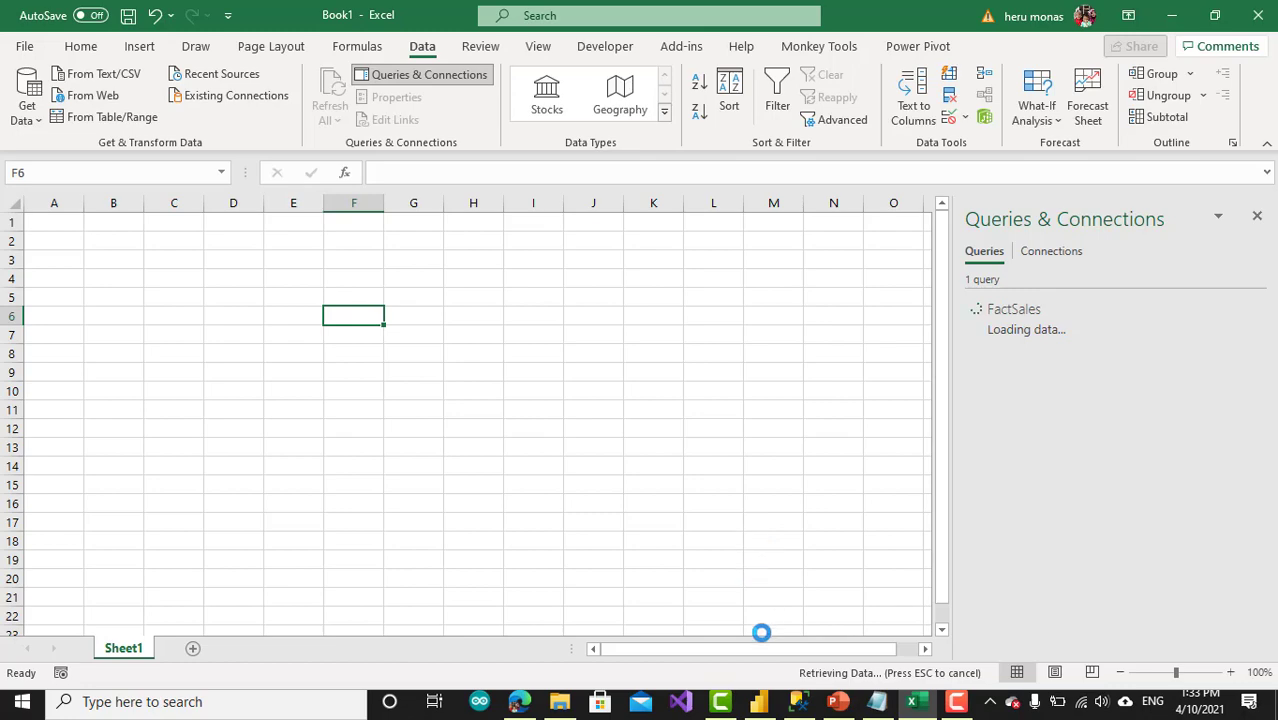
pyautogui.click(759, 701)
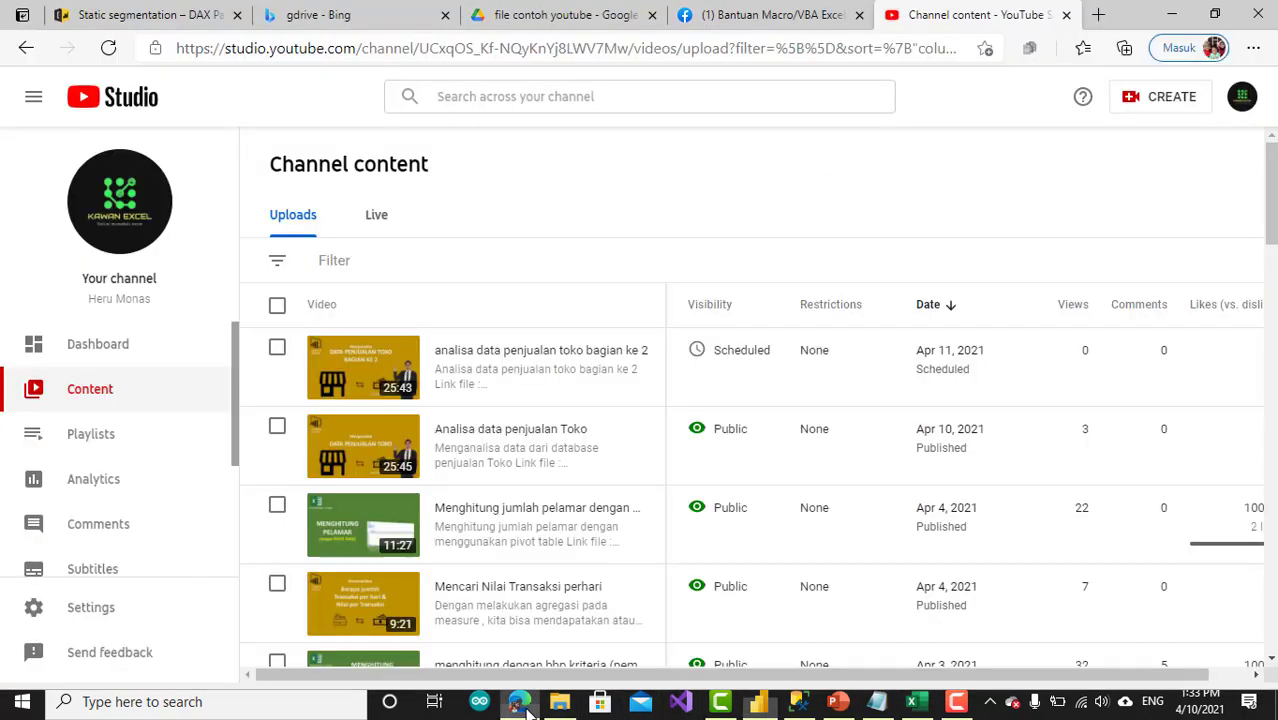
pyautogui.click(519, 701)
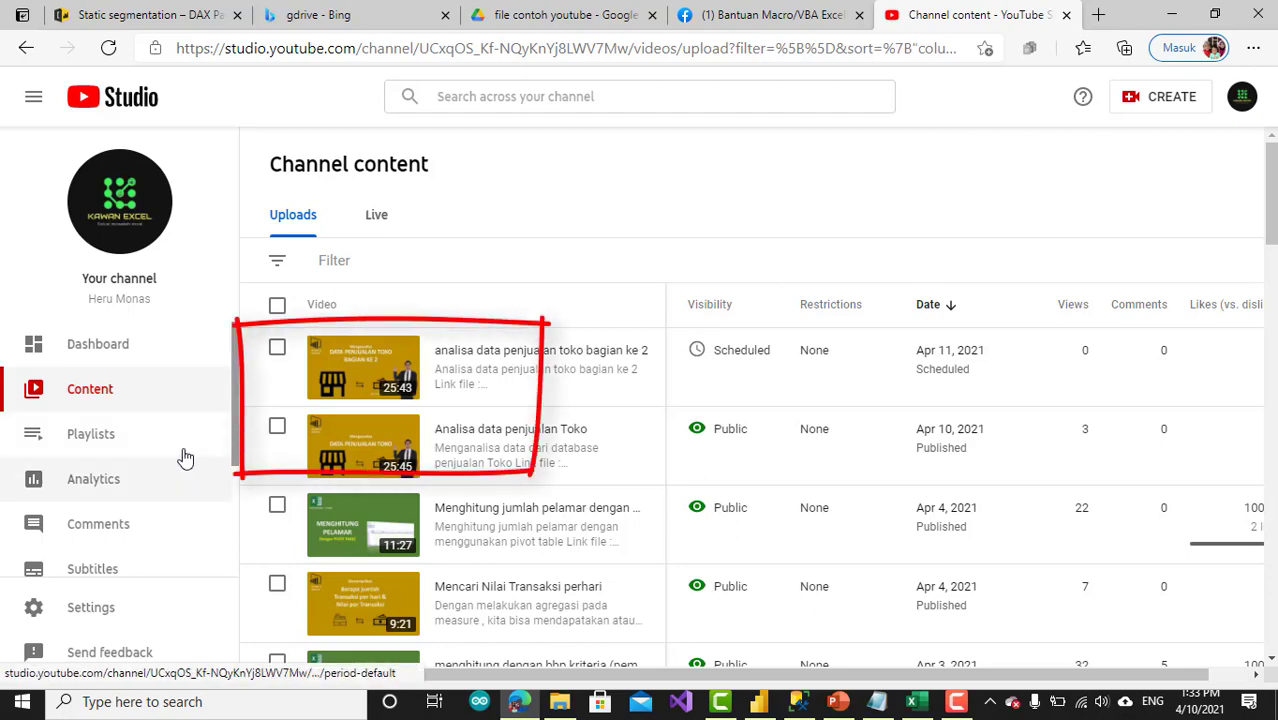
pyautogui.click(905, 700)
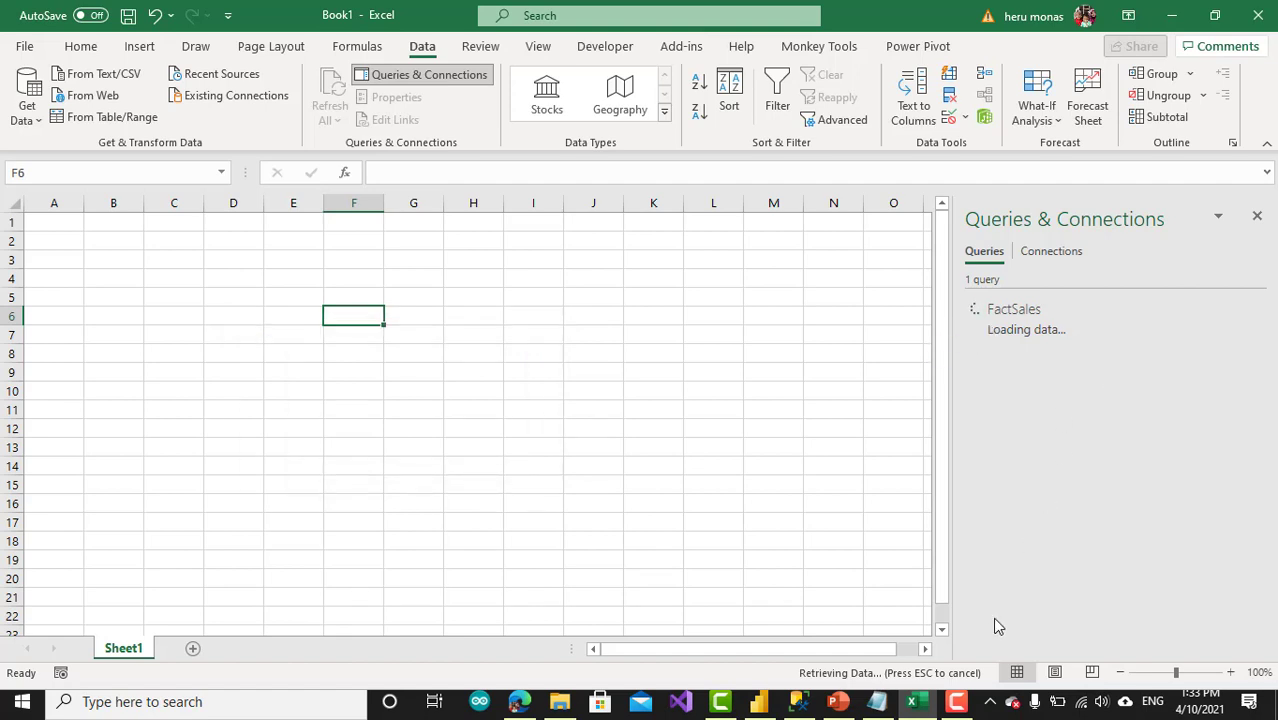
pyautogui.click(965, 708)
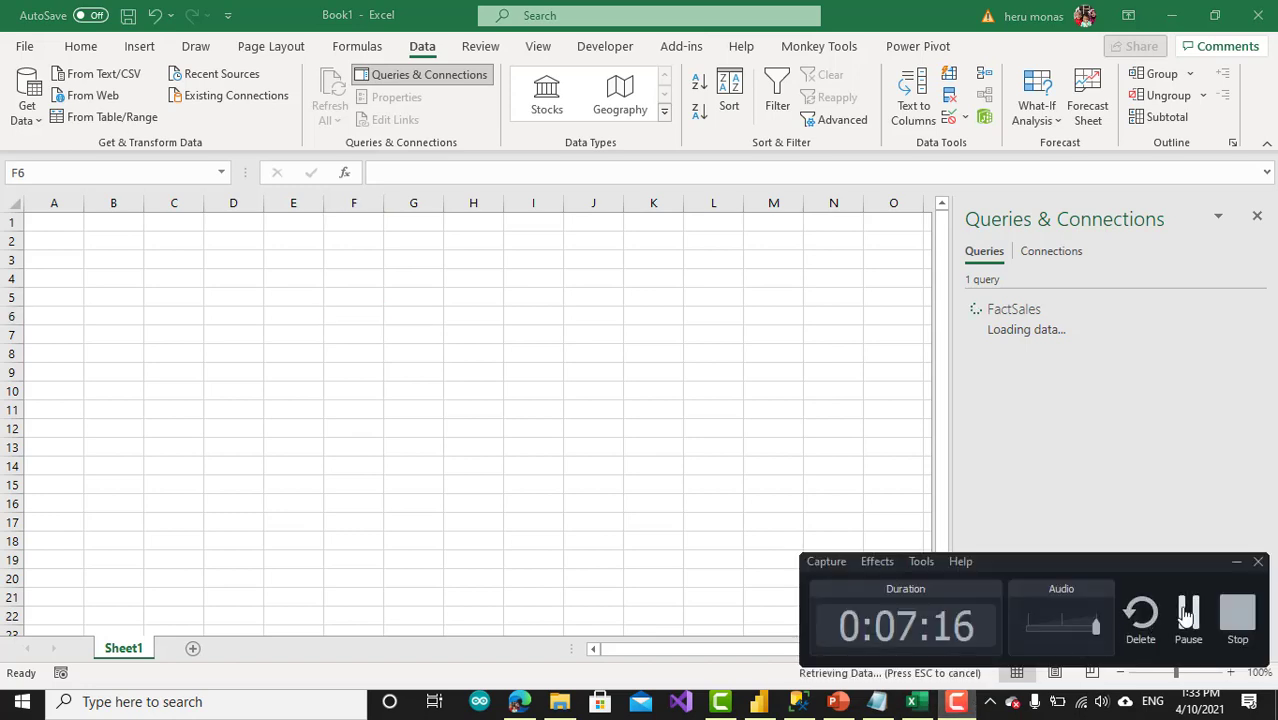
pyautogui.click(1188, 615)
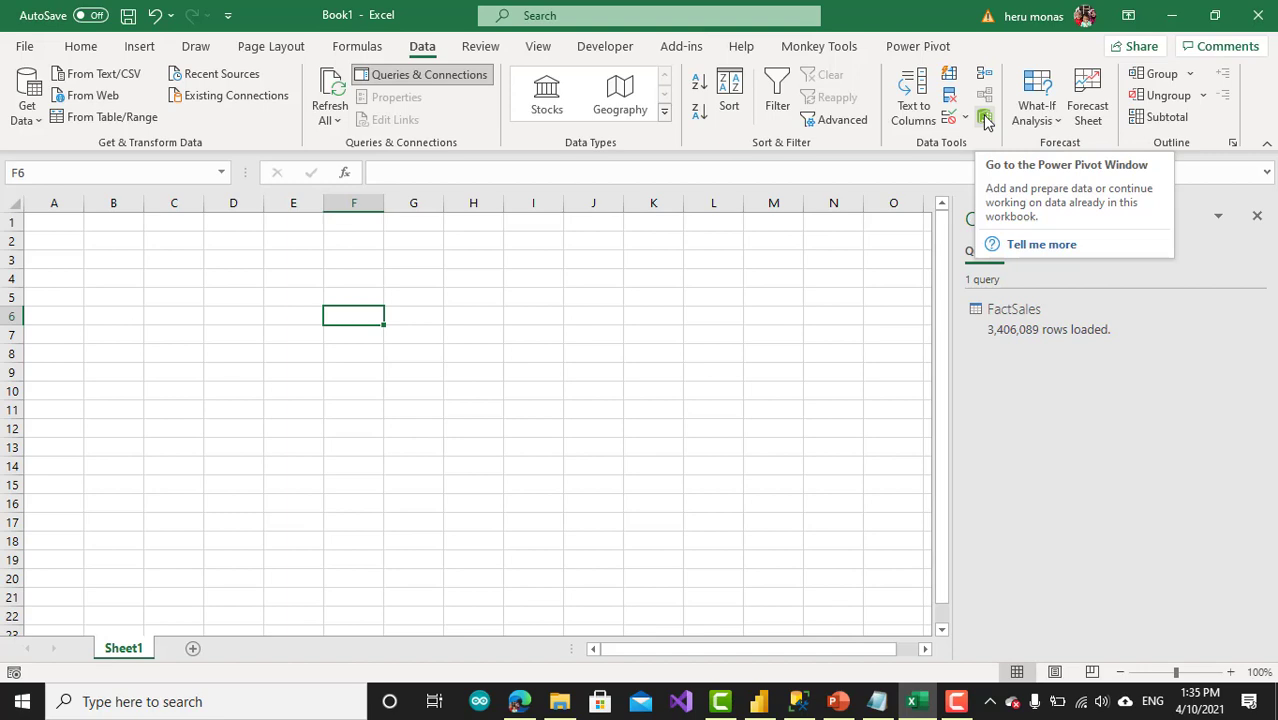
# Step: Review the active and inactive add-ins in the Excel options and leave the options without changing anything
pyautogui.click(25, 48)
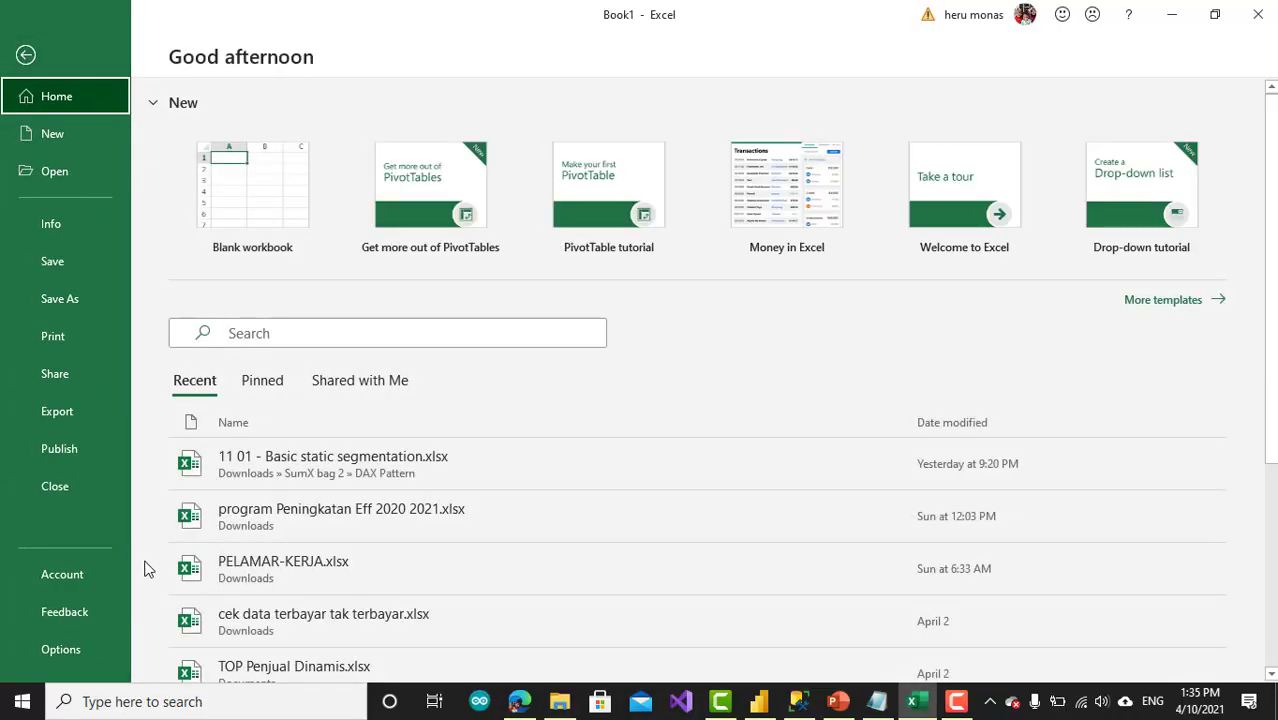
pyautogui.click(61, 650)
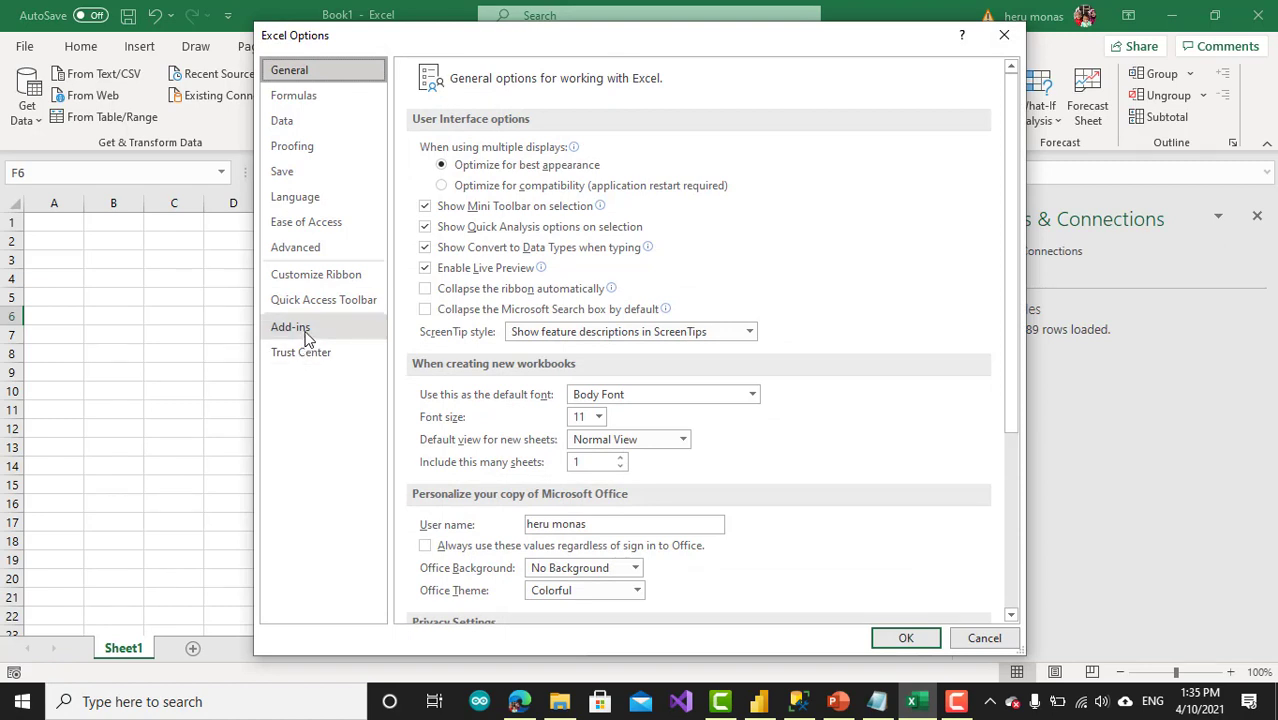
pyautogui.click(310, 332)
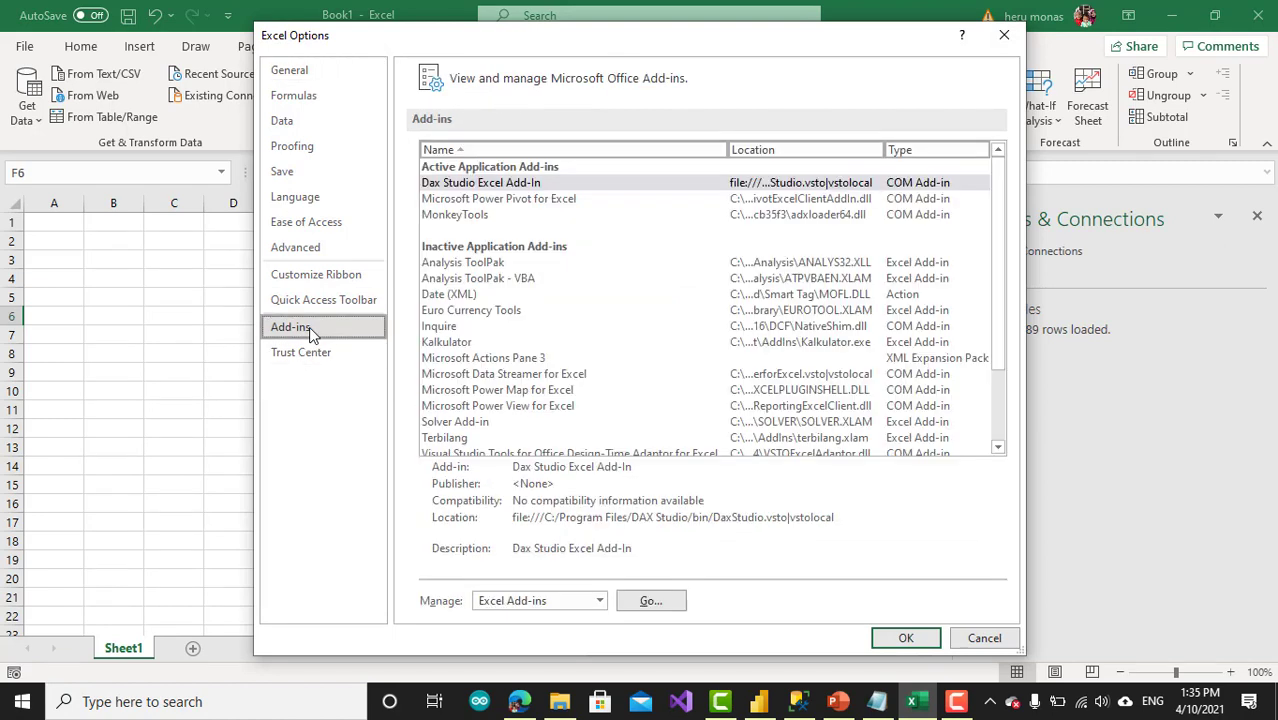
pyautogui.scroll(-2, 580, 403)
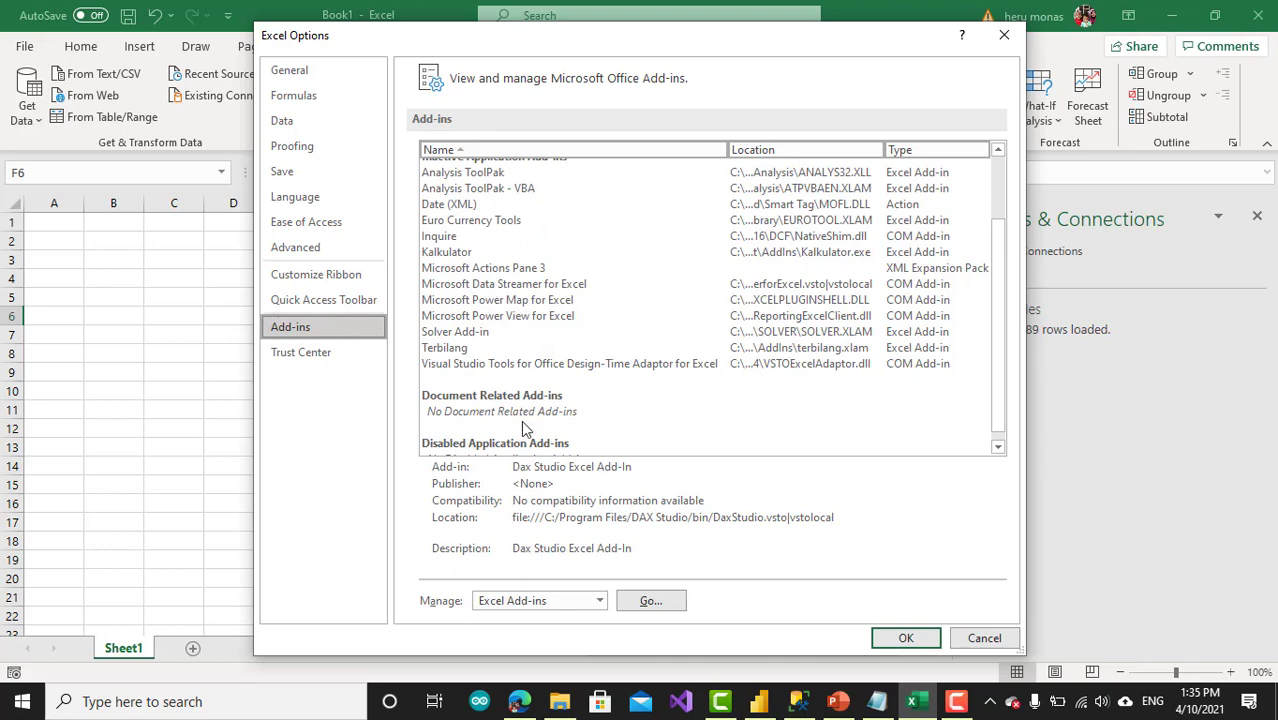
pyautogui.scroll(-1, 558, 386)
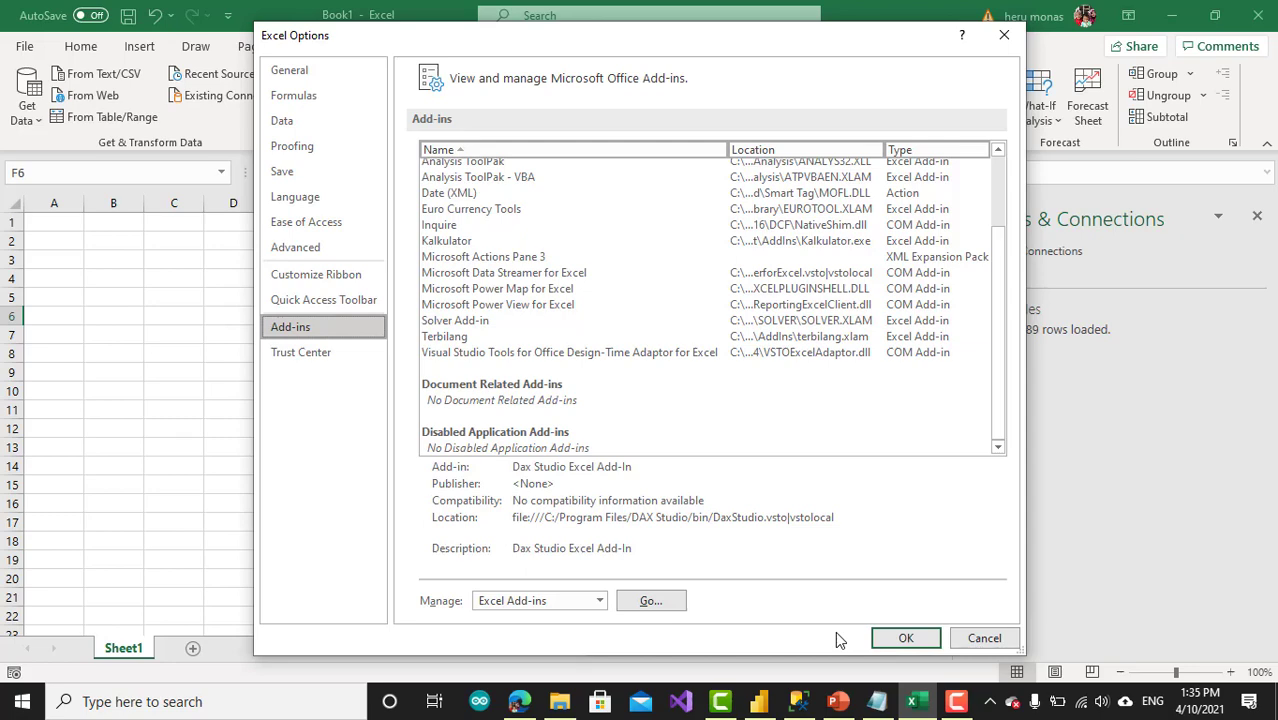
pyautogui.click(984, 638)
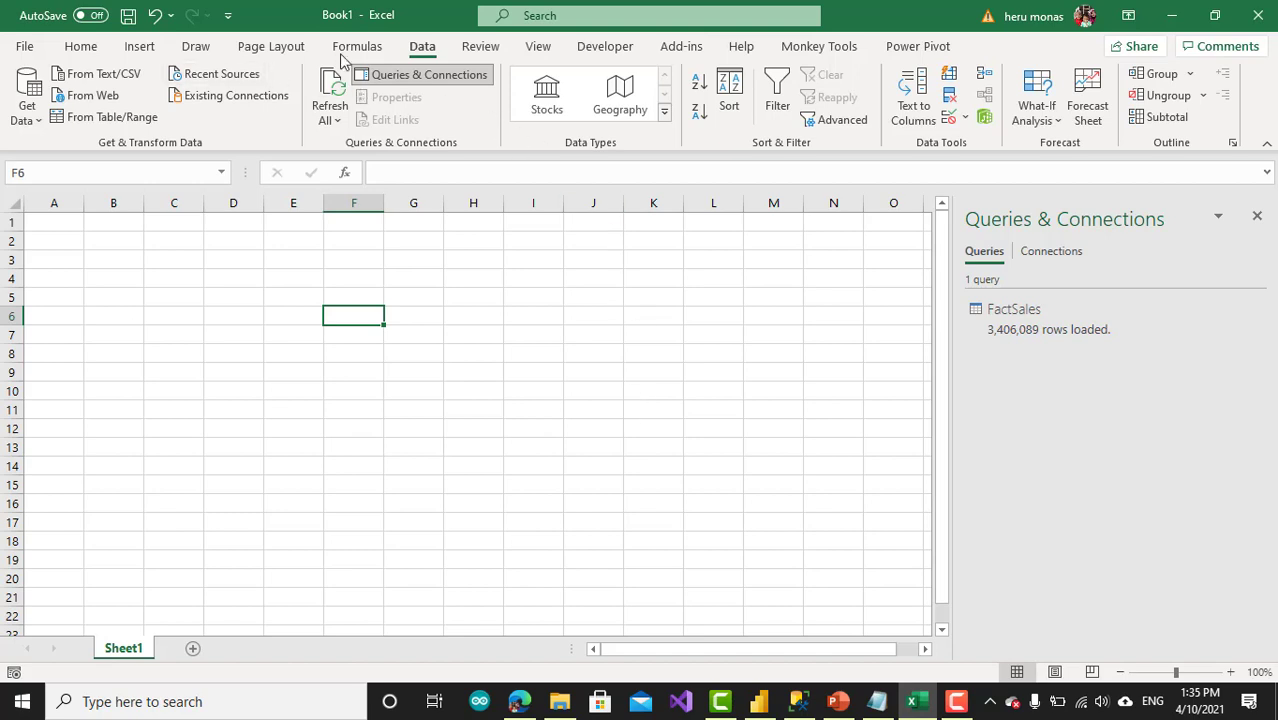
# Step: In the Power Pivot calculation area below SalesAmount, create the measure TotalSales:=SUM(FactSales[SalesAmount])
pyautogui.click(985, 120)
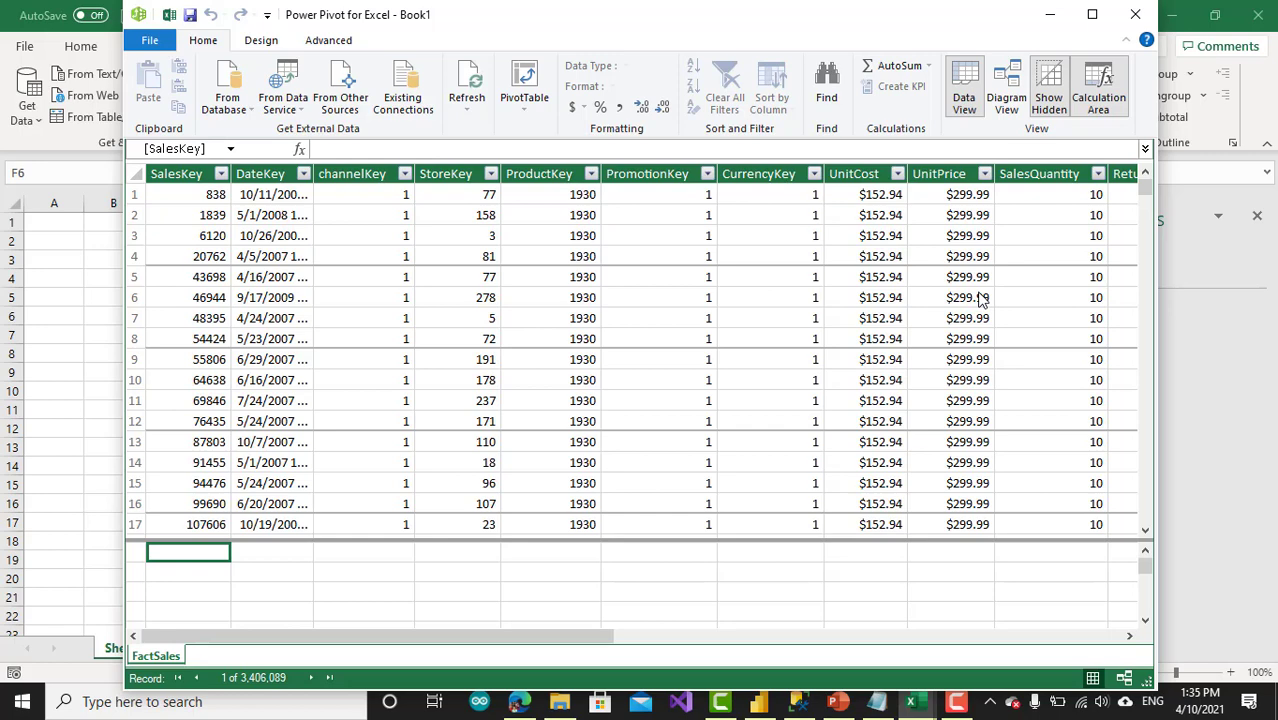
pyautogui.moveTo(488, 637); pyautogui.dragTo(982, 630)
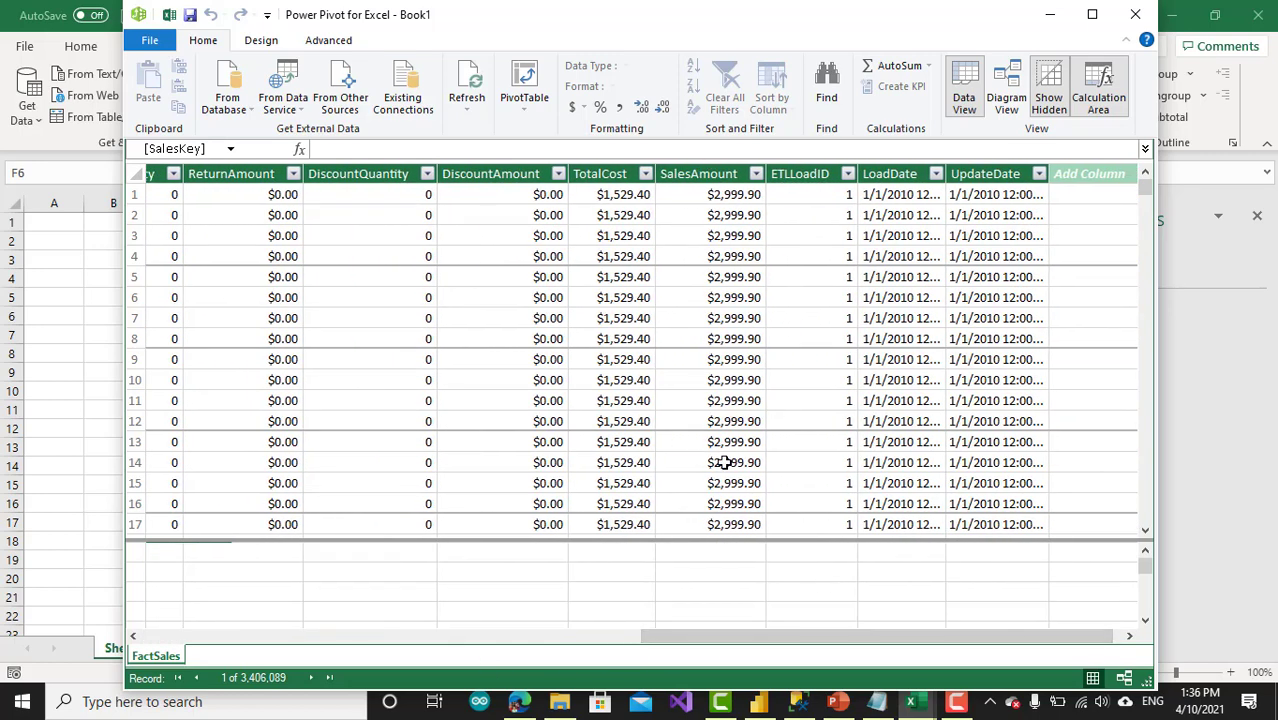
pyautogui.click(713, 571)
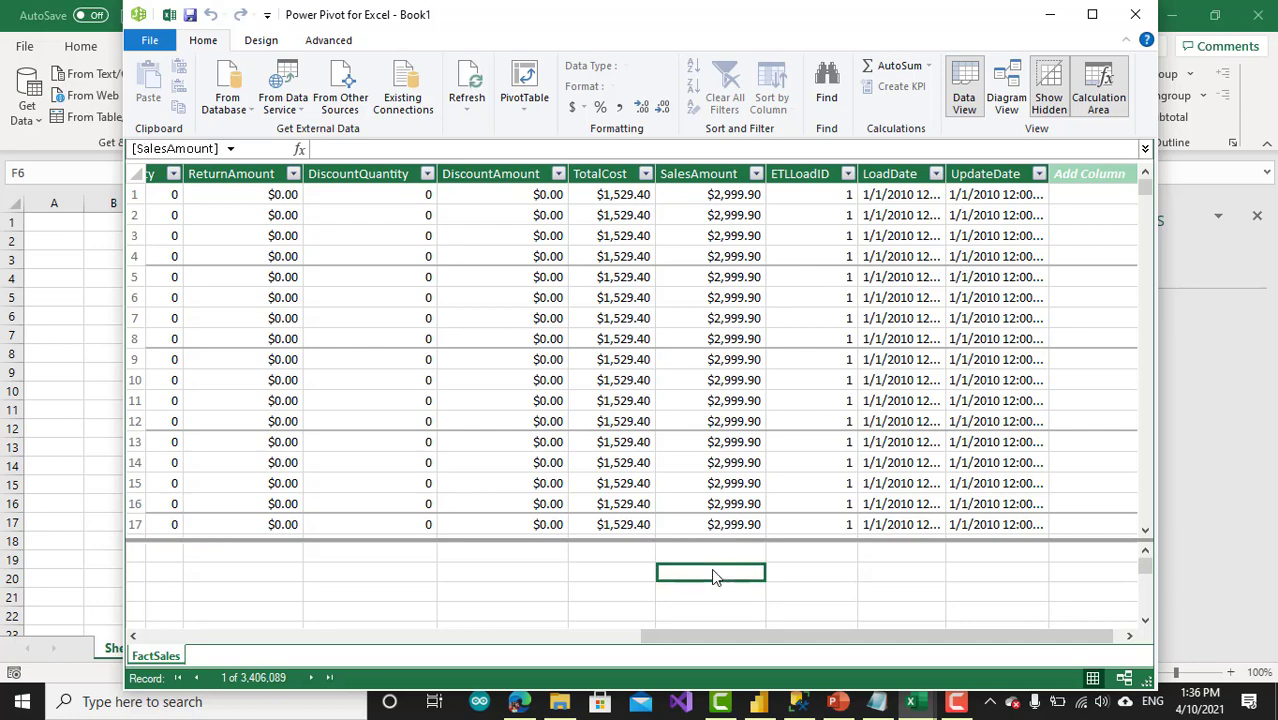
pyautogui.write('Tota')
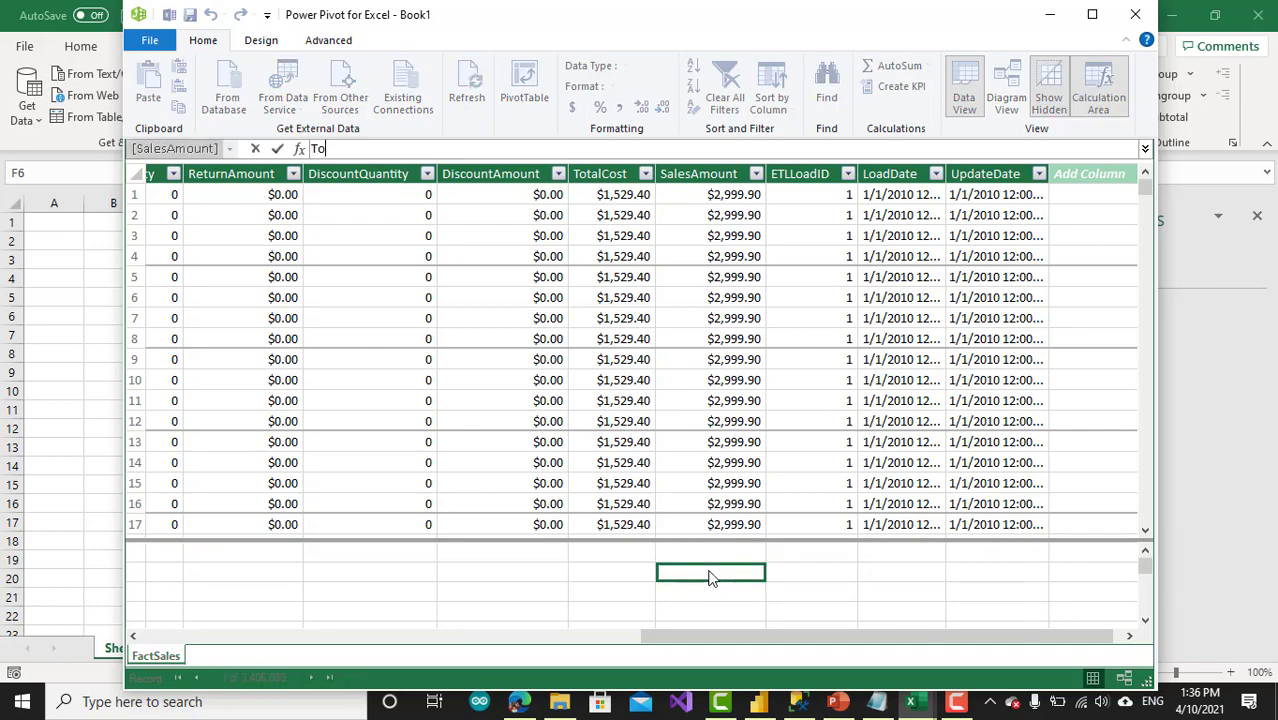
pyautogui.write('lS')
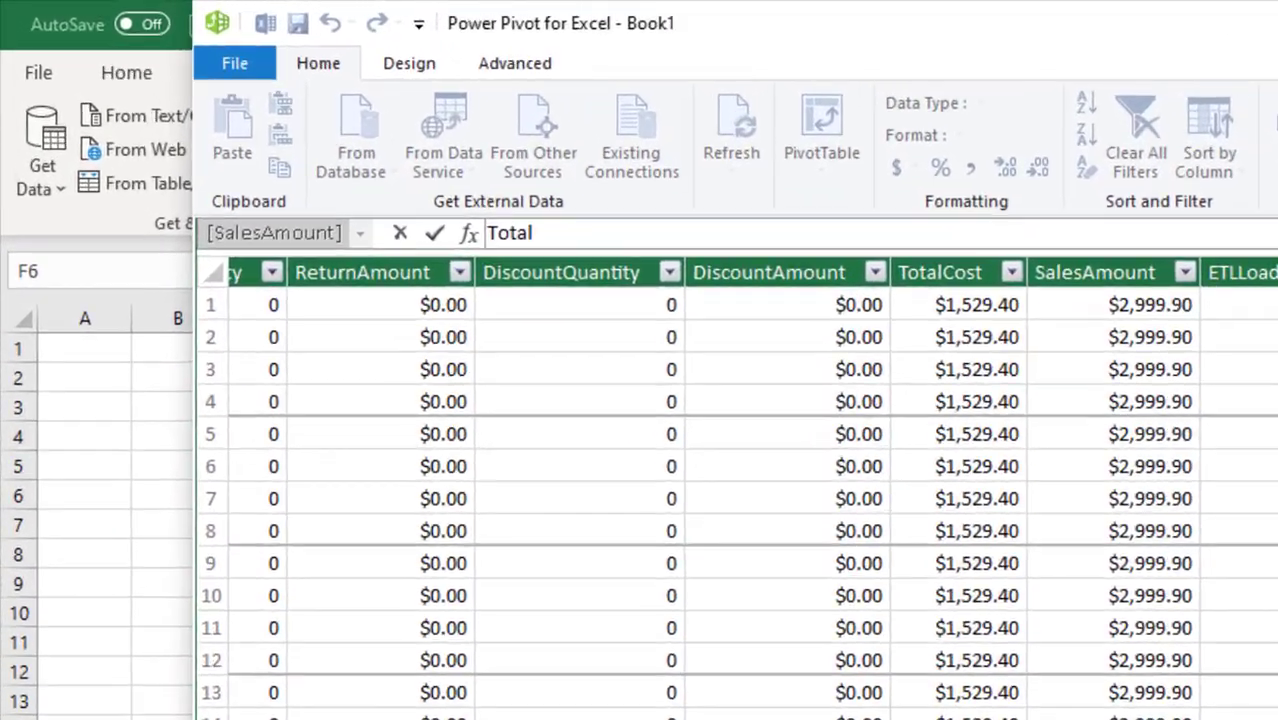
pyautogui.write('ale')
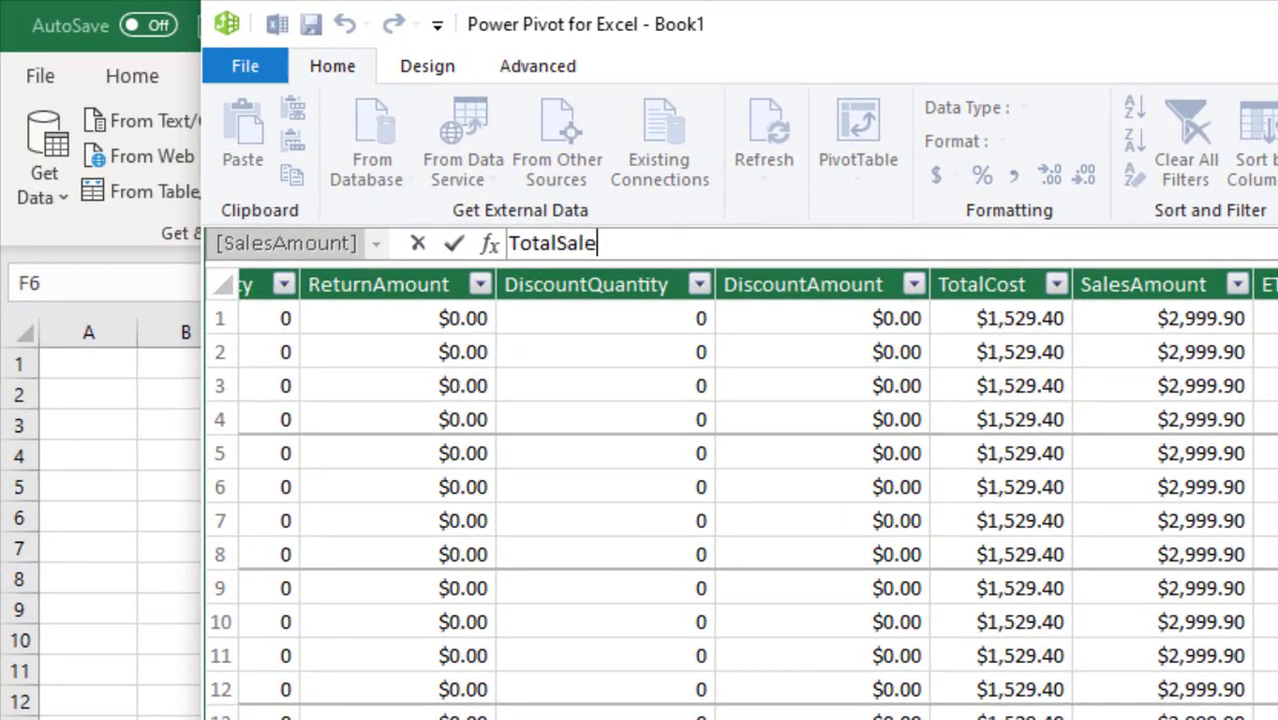
pyautogui.write('s :=SUM(')
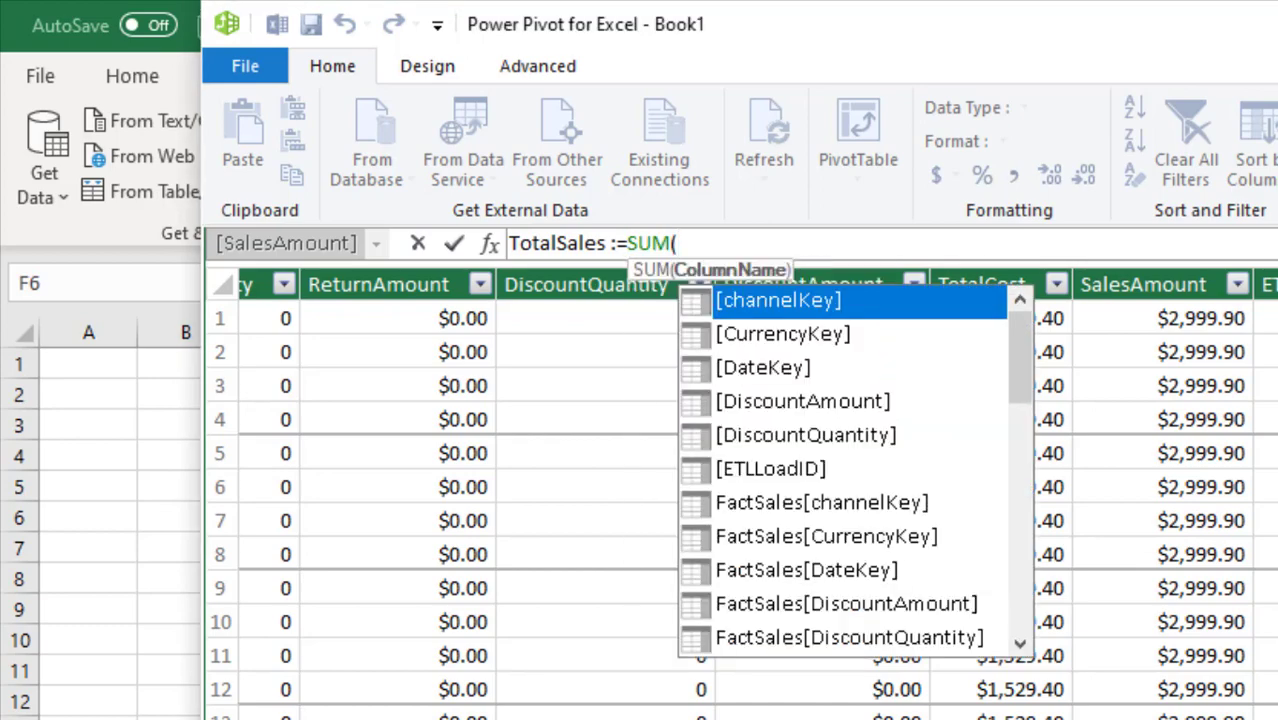
pyautogui.write('sal')
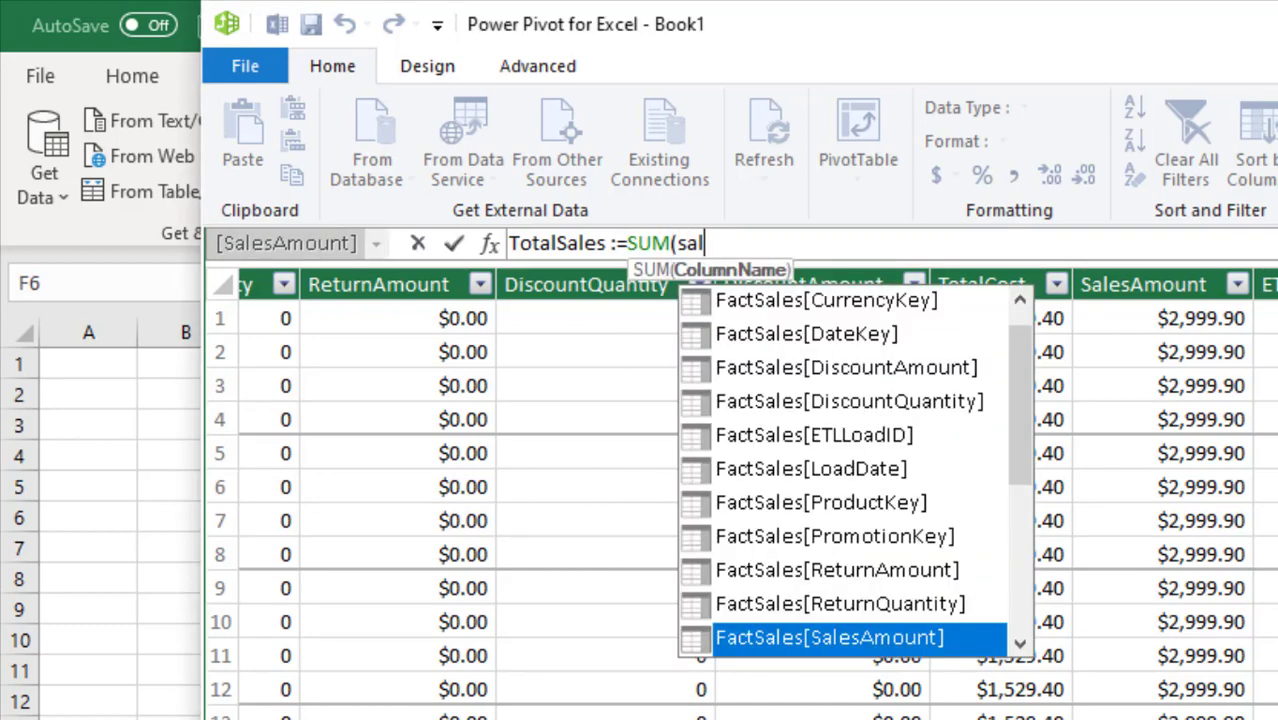
pyautogui.press('Tab')
pyautogui.write(')')
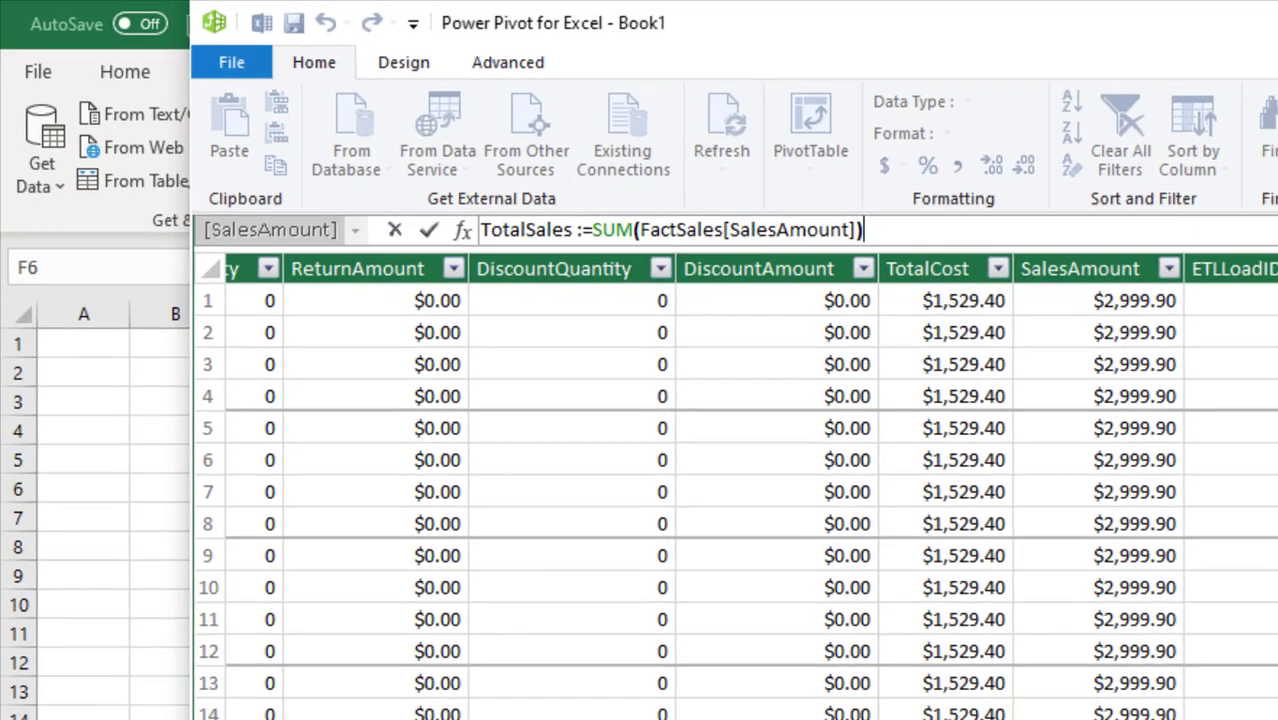
pyautogui.press('Return')
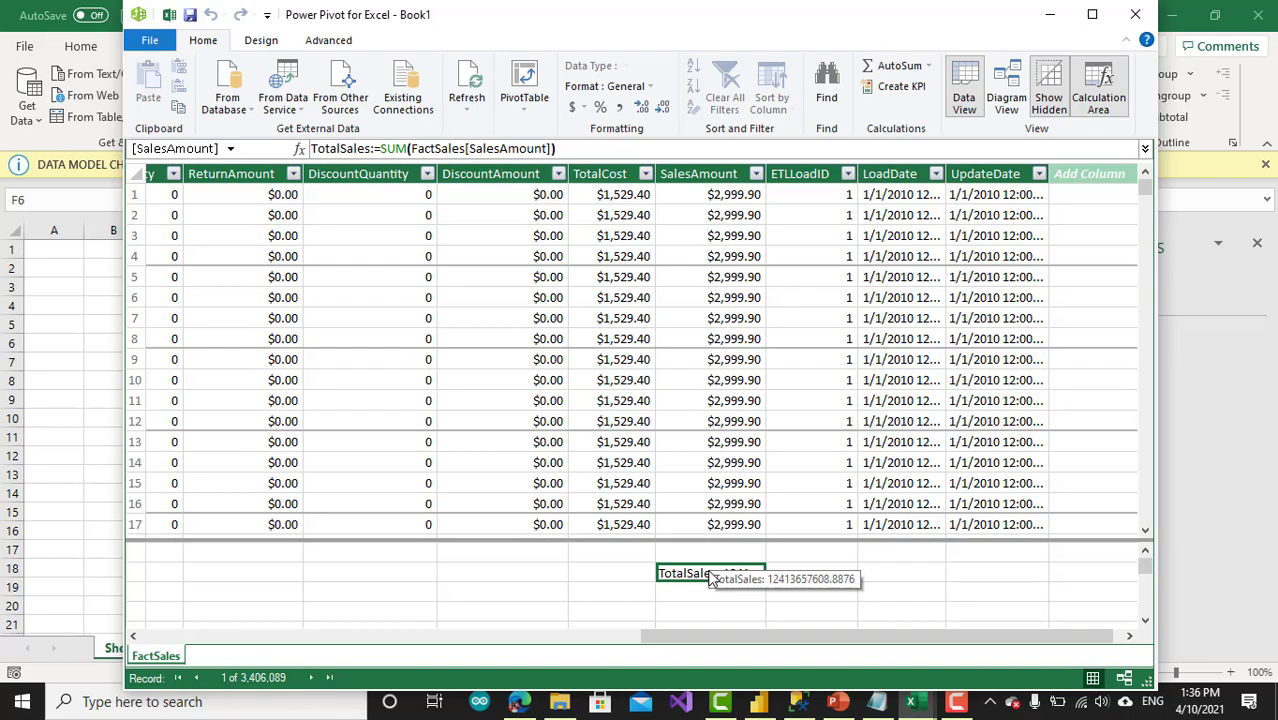
# Step: In the calculation area cell below TotalSales, create the measure TotalBiaya:=SUM(FactSales[TotalCost])
pyautogui.click(720, 596)
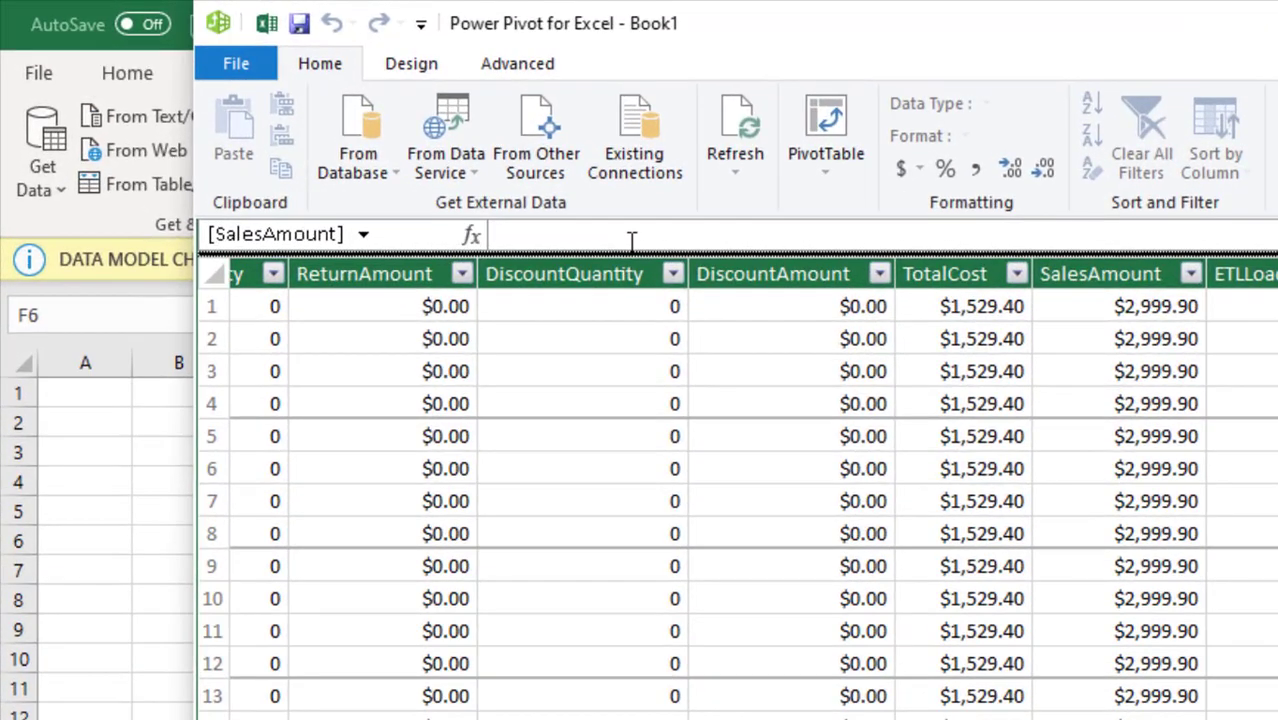
pyautogui.click(401, 151)
pyautogui.write('T')
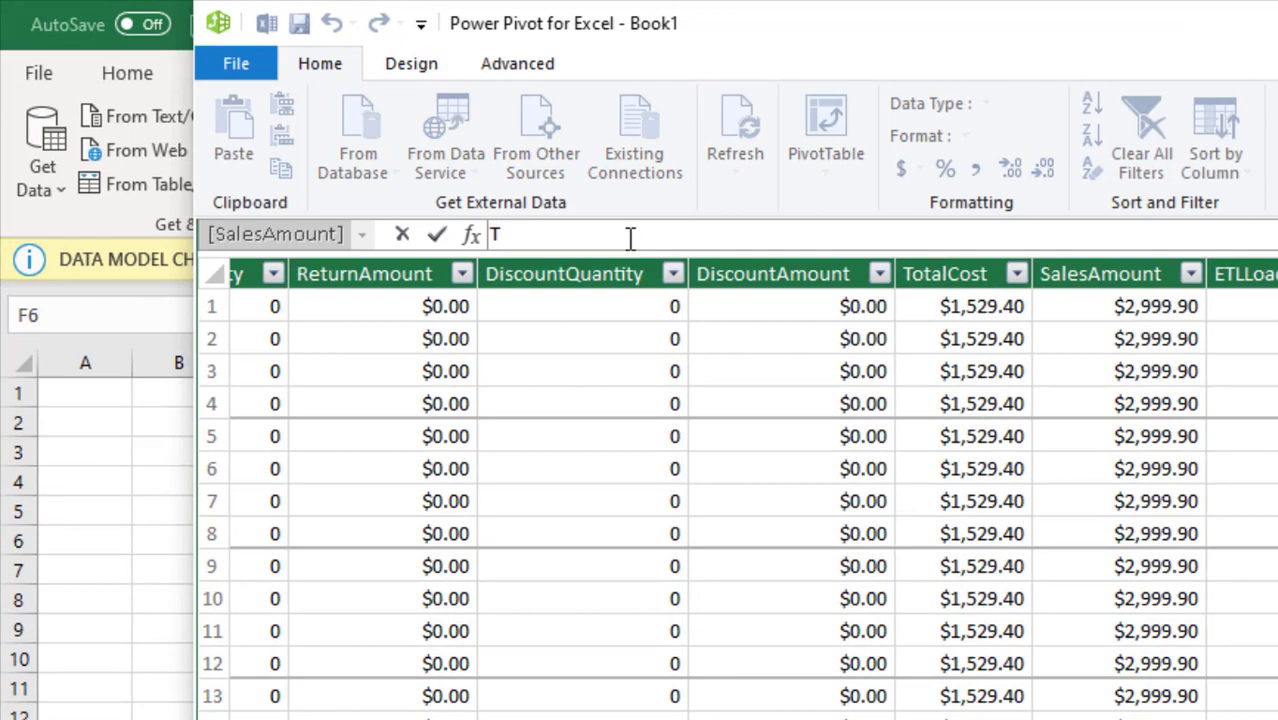
pyautogui.write('otalBiaya')
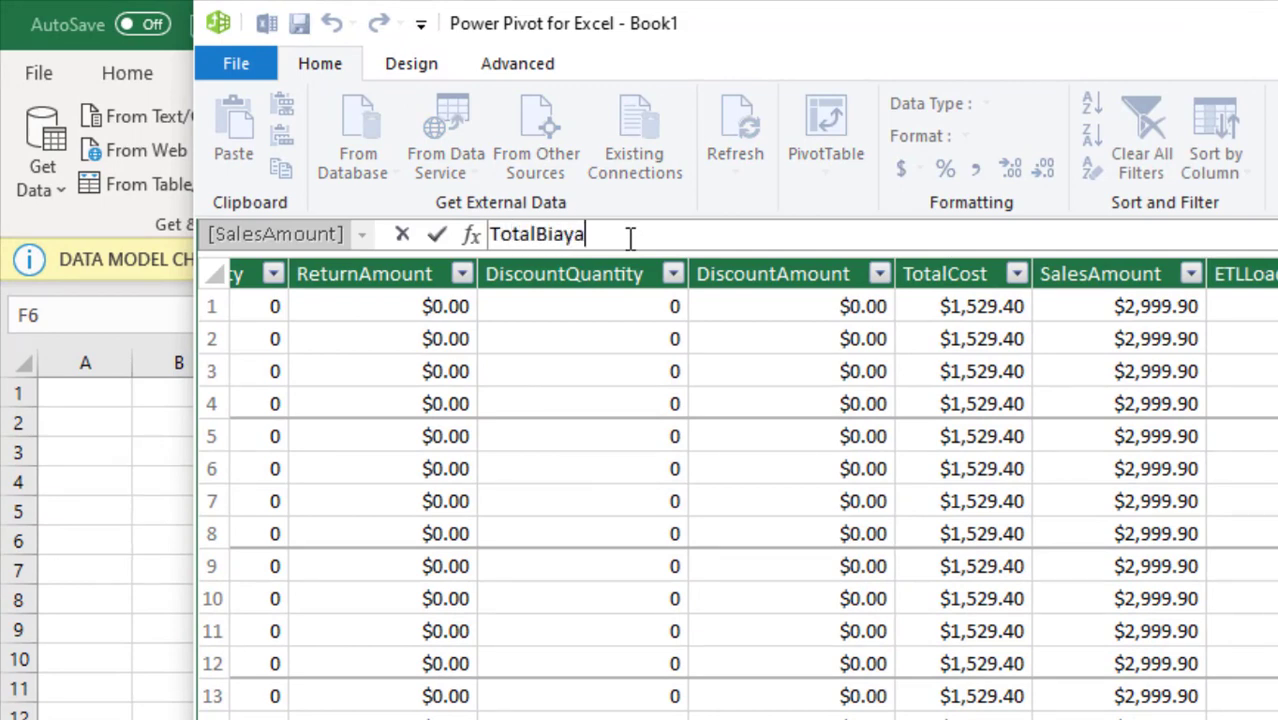
pyautogui.write(':=S')
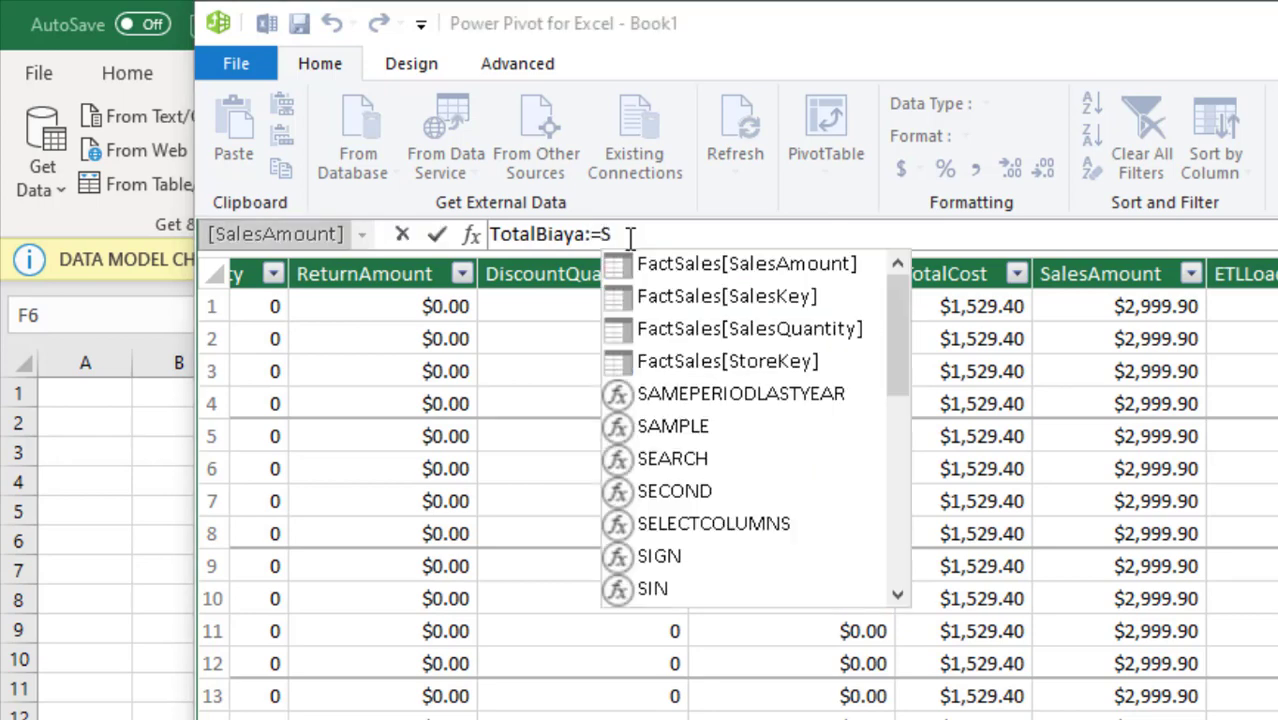
pyautogui.write('UM(co')
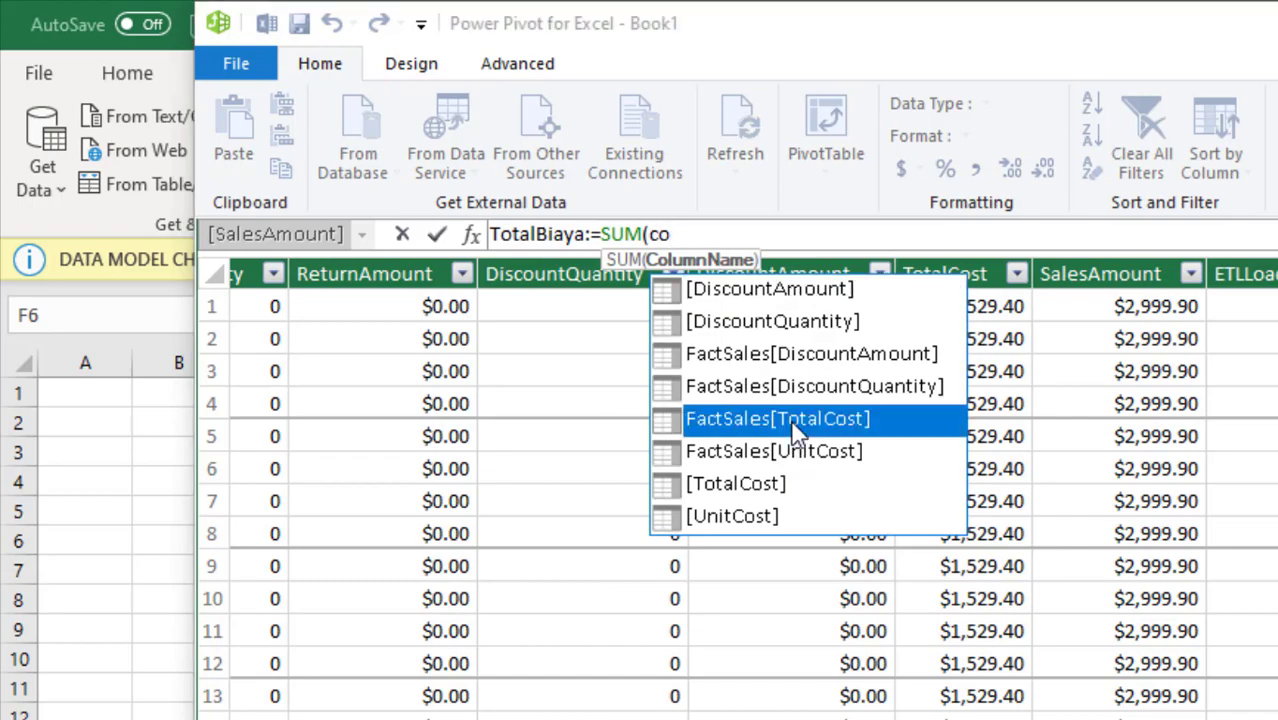
pyautogui.doubleClick(791, 421)
pyautogui.write(')')
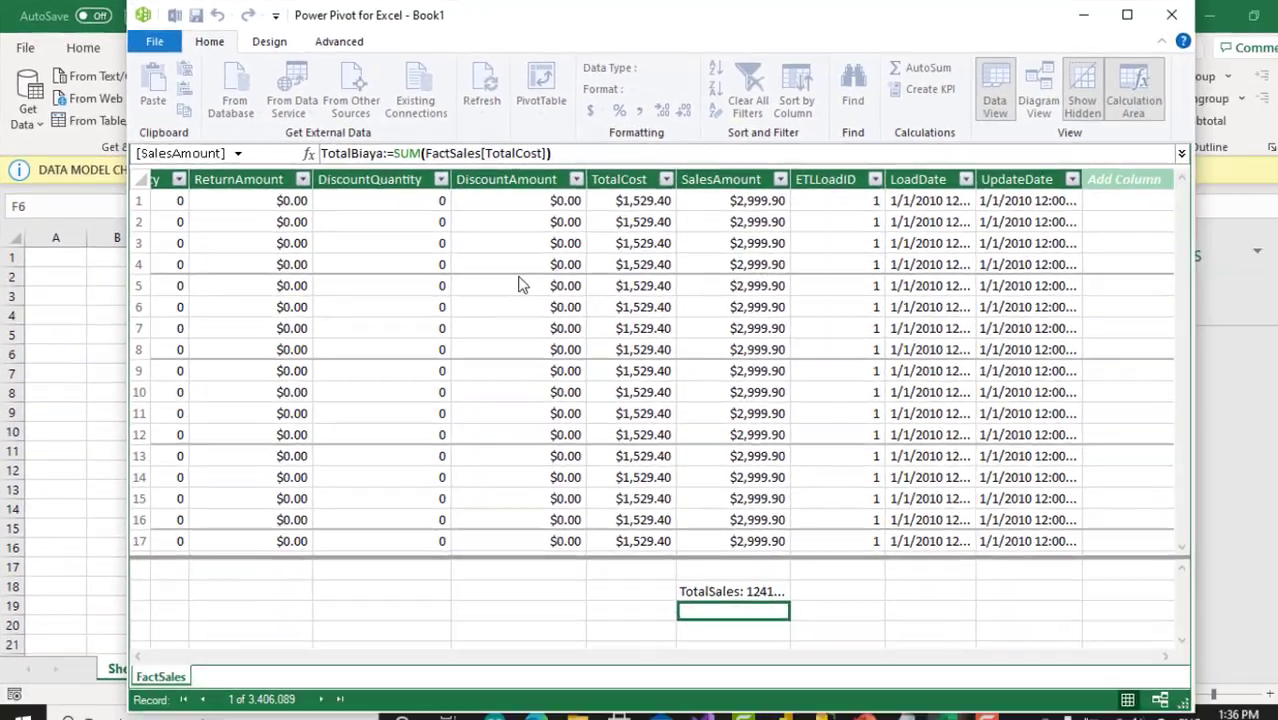
pyautogui.press('Return')
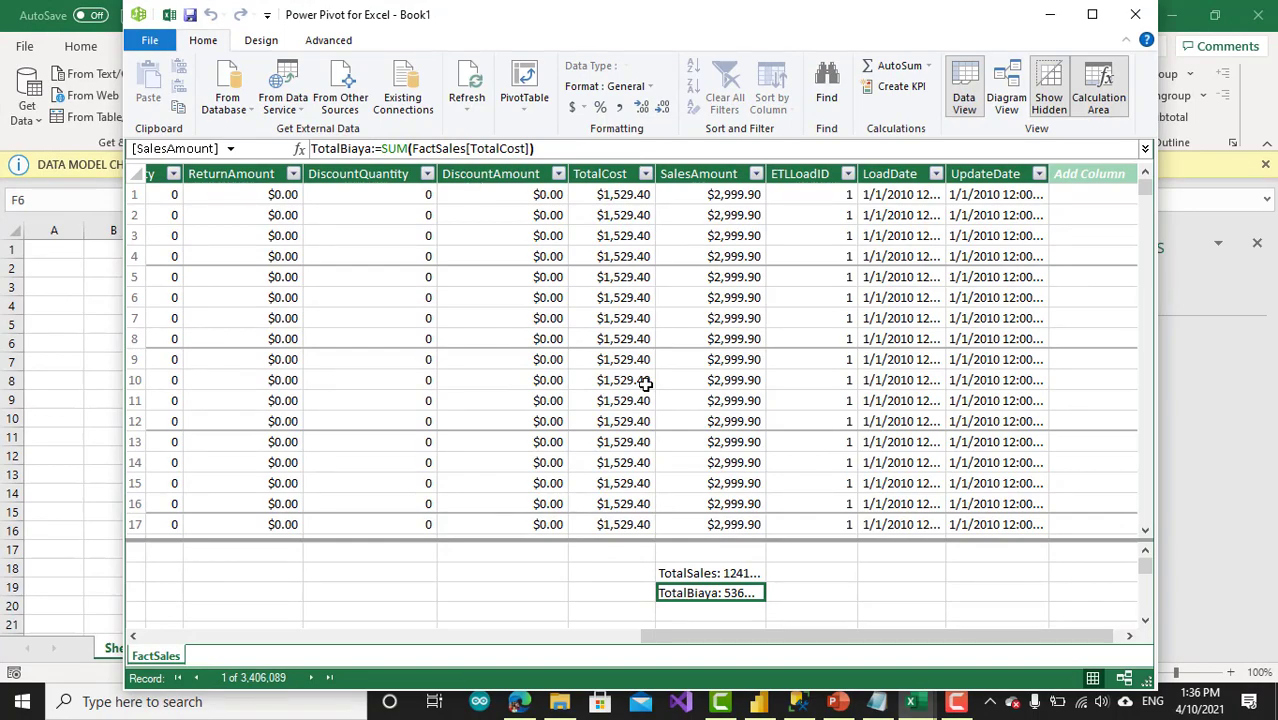
# Step: In the calculation area cell below TotalBiaya, create the measure JumlahTransaksi:=COUNTROWS(FactSales)
pyautogui.click(708, 612)
pyautogui.click(375, 148)
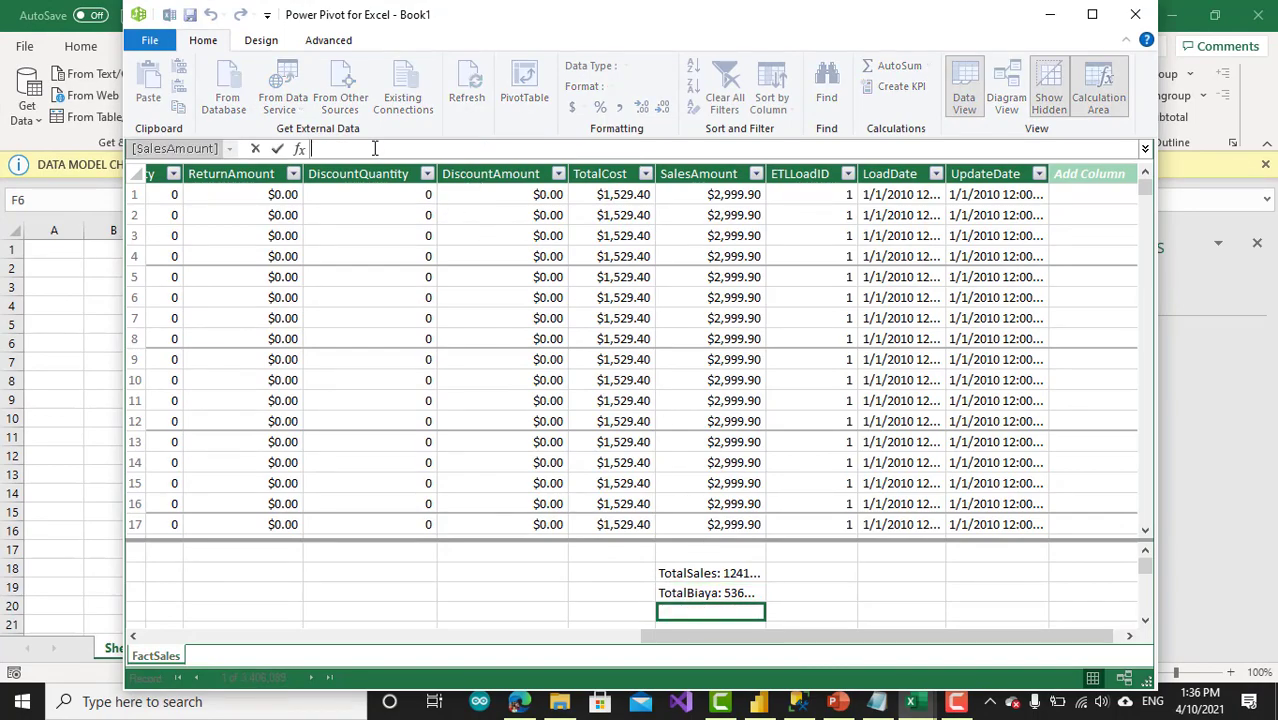
pyautogui.write('Jumla')
pyautogui.write('h ')
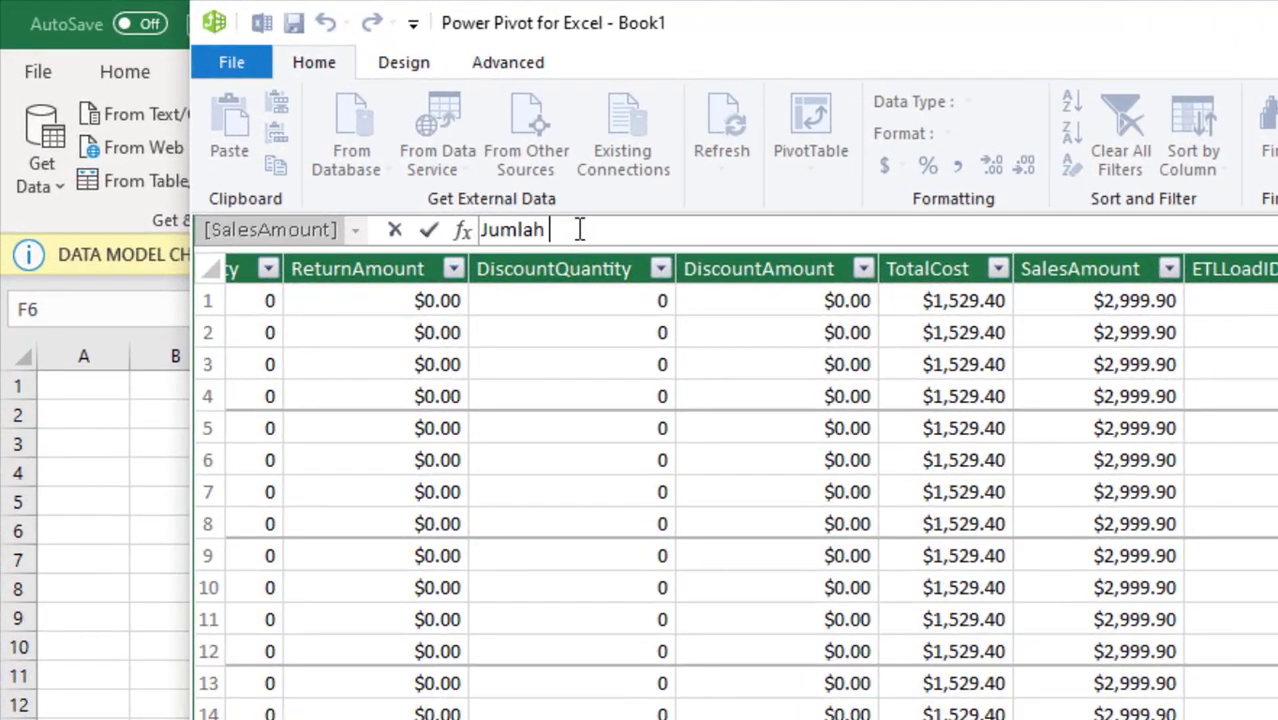
pyautogui.write('Transak')
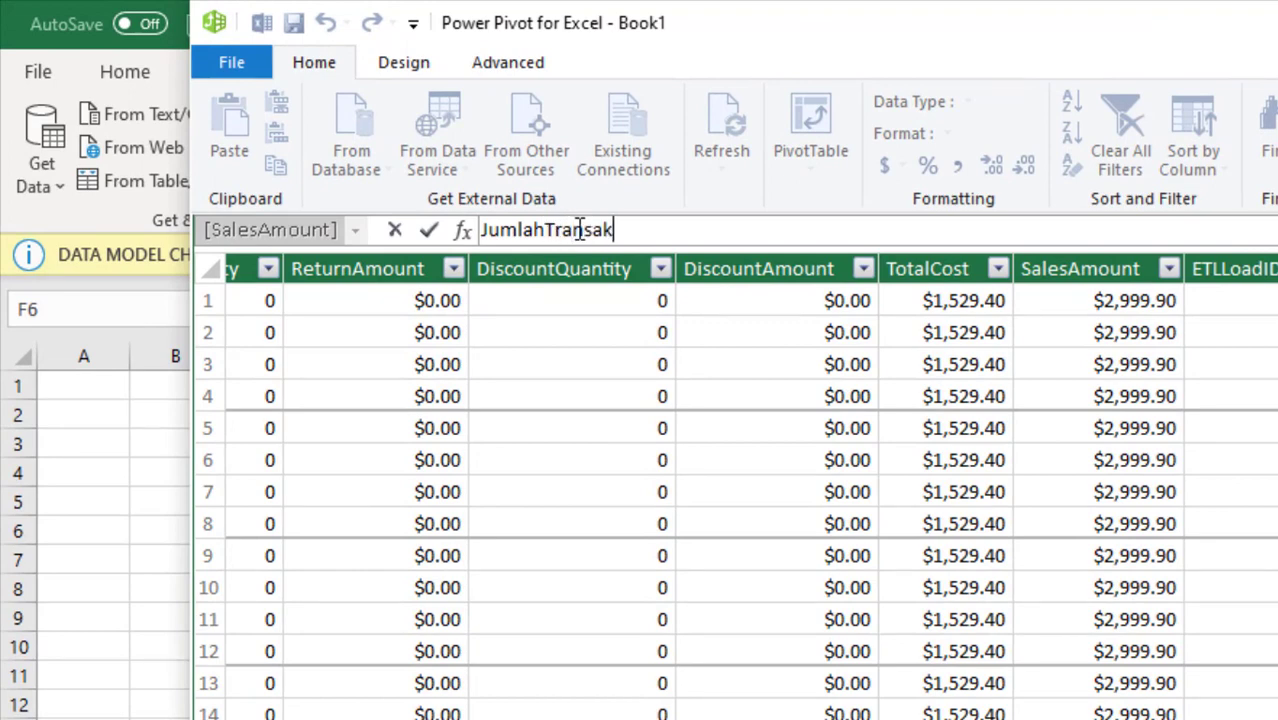
pyautogui.write('si :=coun')
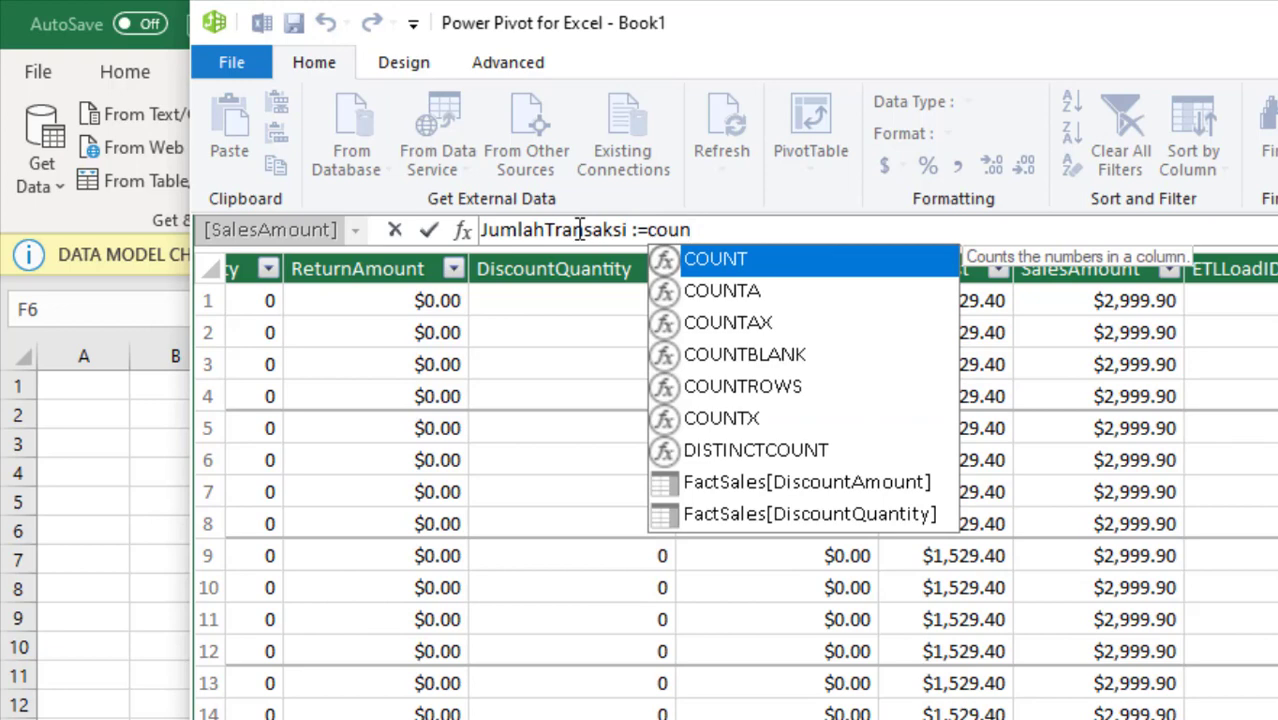
pyautogui.press('Down')
pyautogui.press('Down')
pyautogui.press('Down')
pyautogui.press('Down')
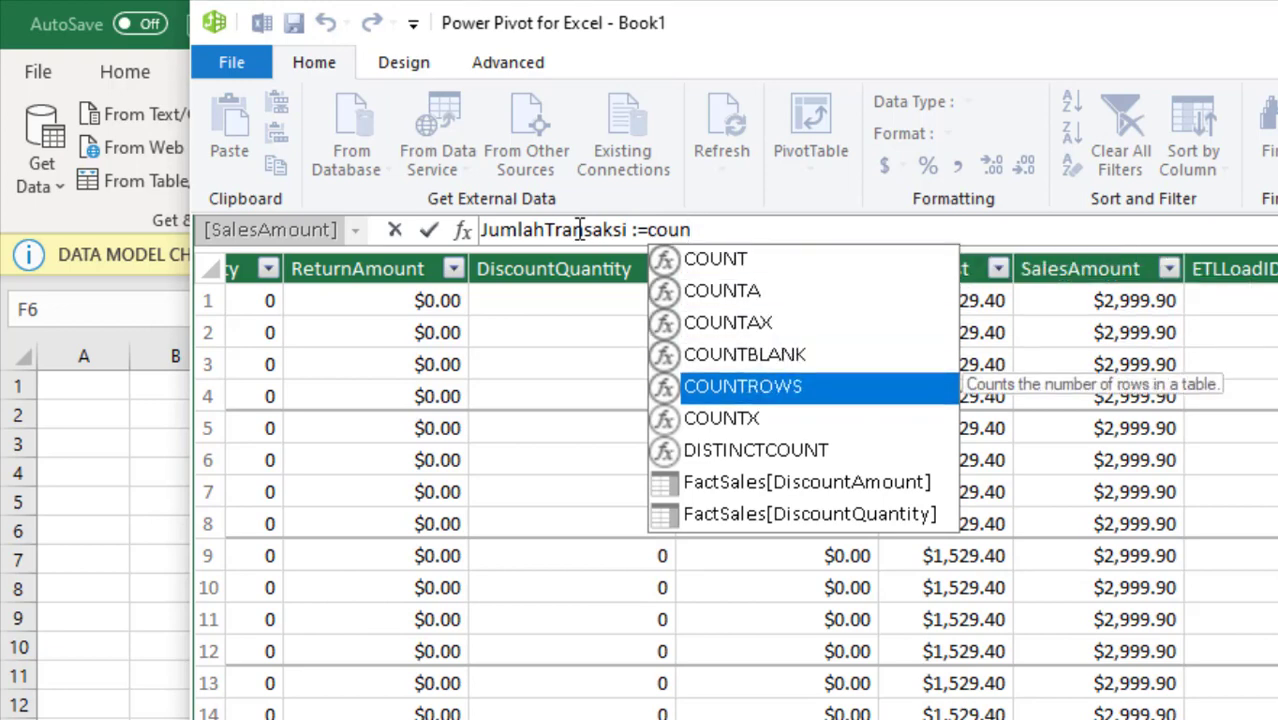
pyautogui.press('Tab')
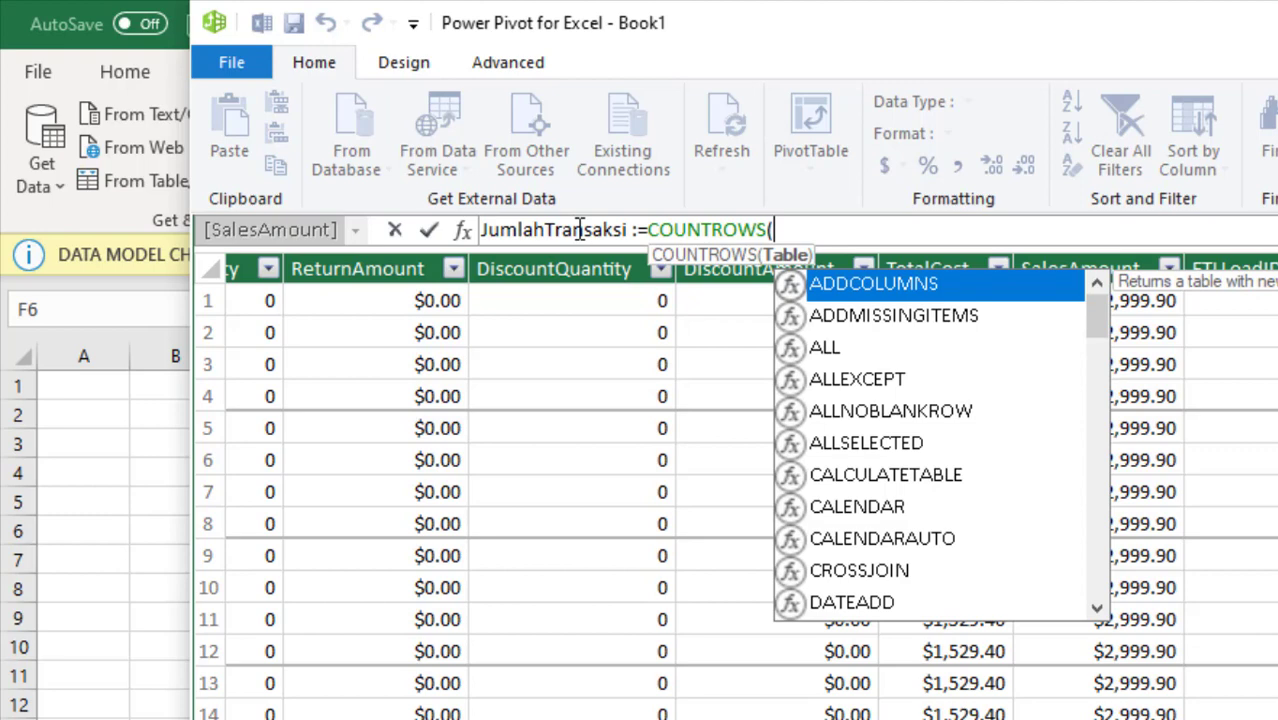
pyautogui.write('fac')
pyautogui.press('Tab')
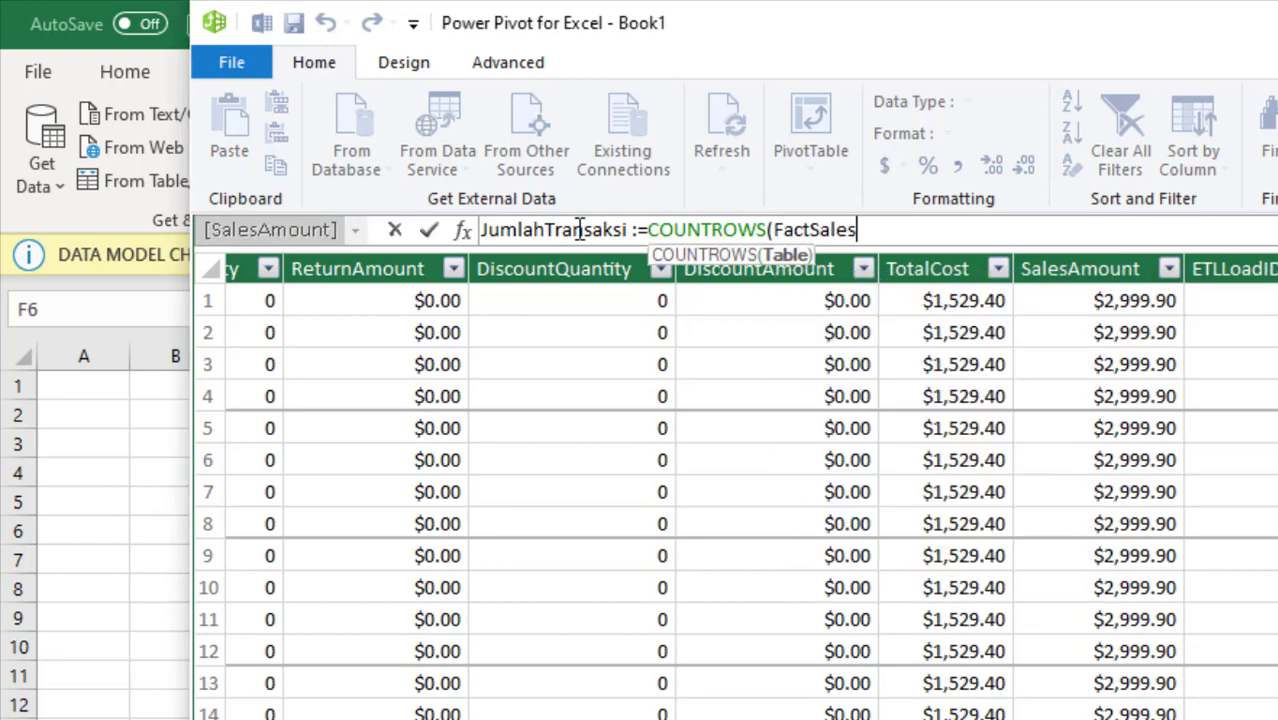
pyautogui.write(')')
pyautogui.press('Return')
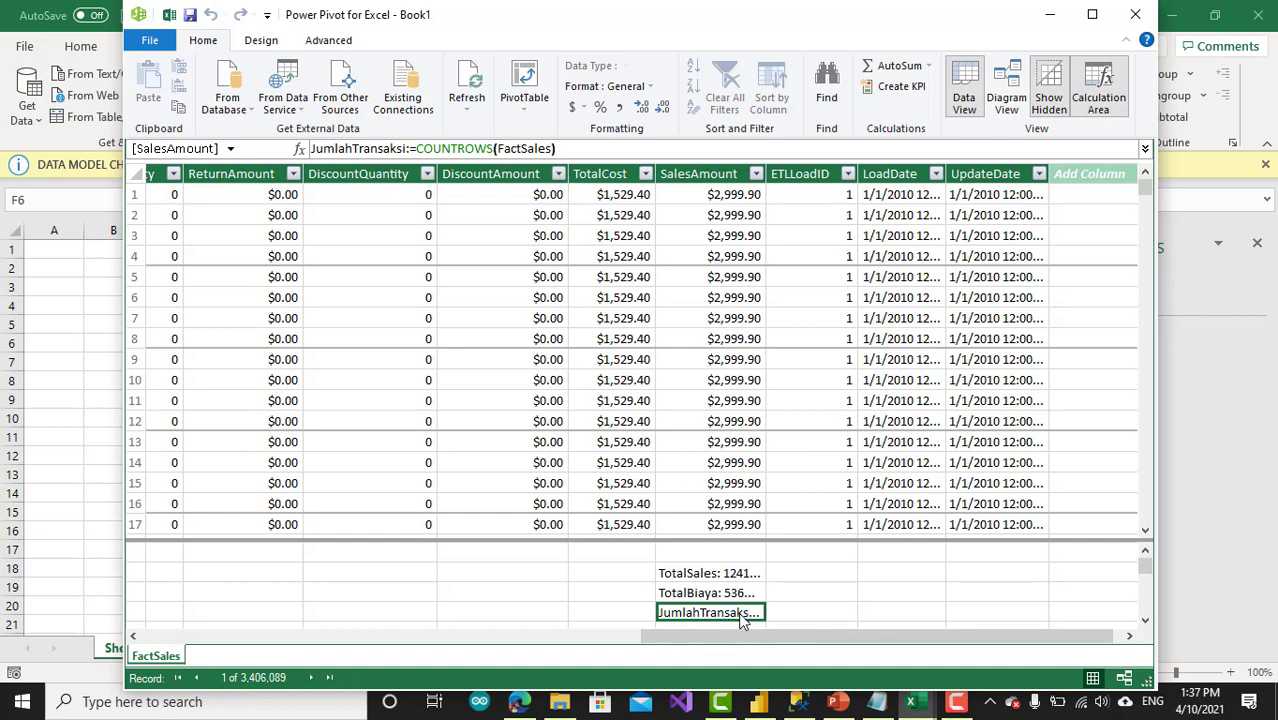
# Step: In the calculation area cell below JumlahTransaksi, create the measure Margin:=[TotalSales]-[TotalBiaya]
pyautogui.scroll(-1, 742, 620)
pyautogui.click(719, 576)
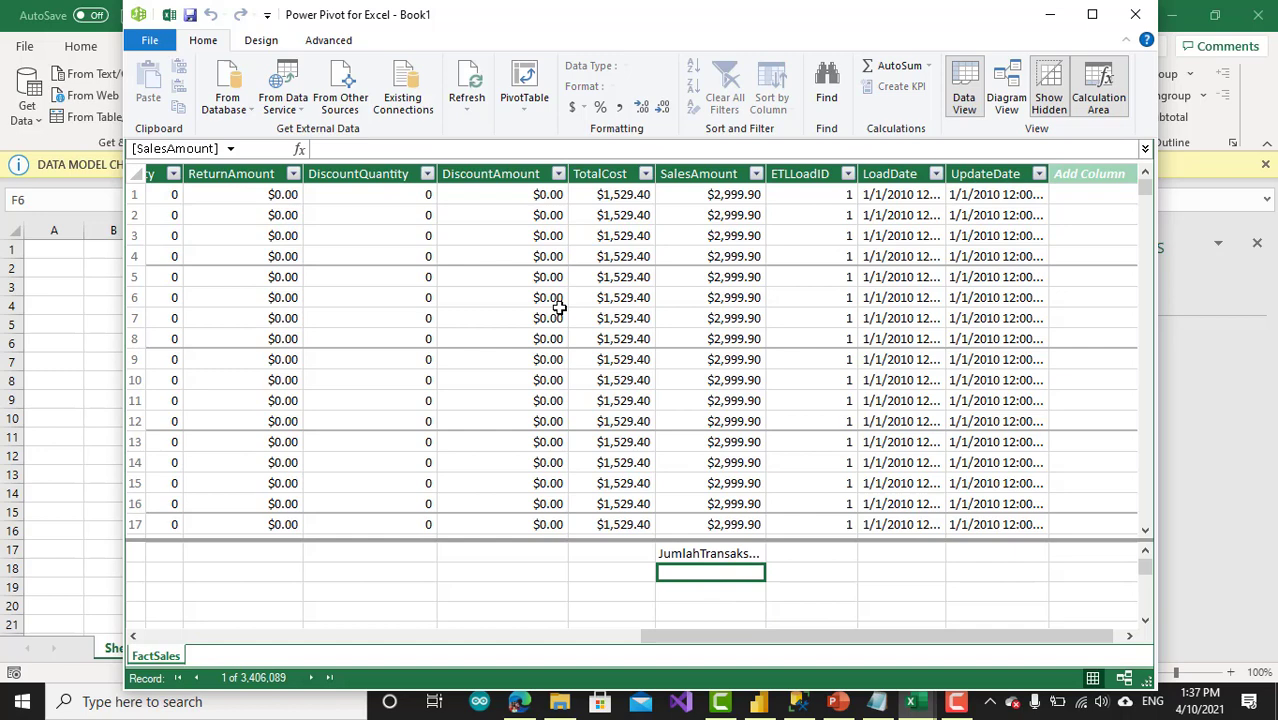
pyautogui.click(401, 151)
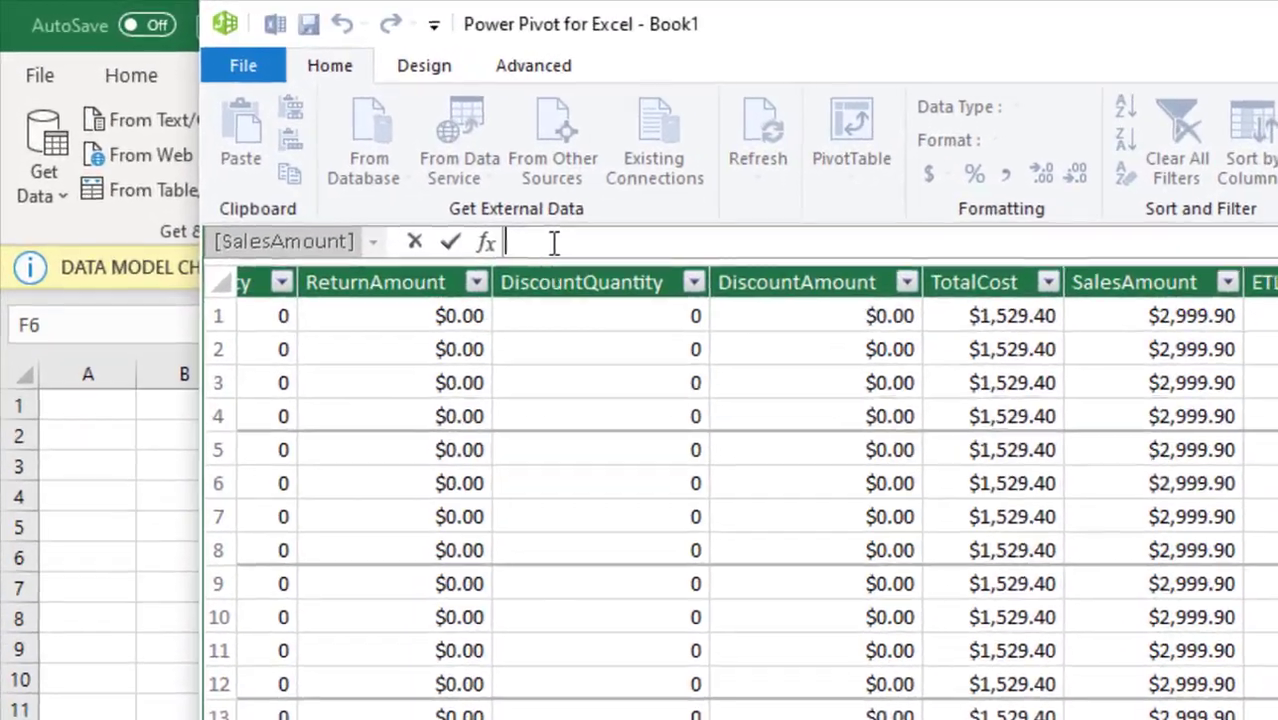
pyautogui.write('Marg')
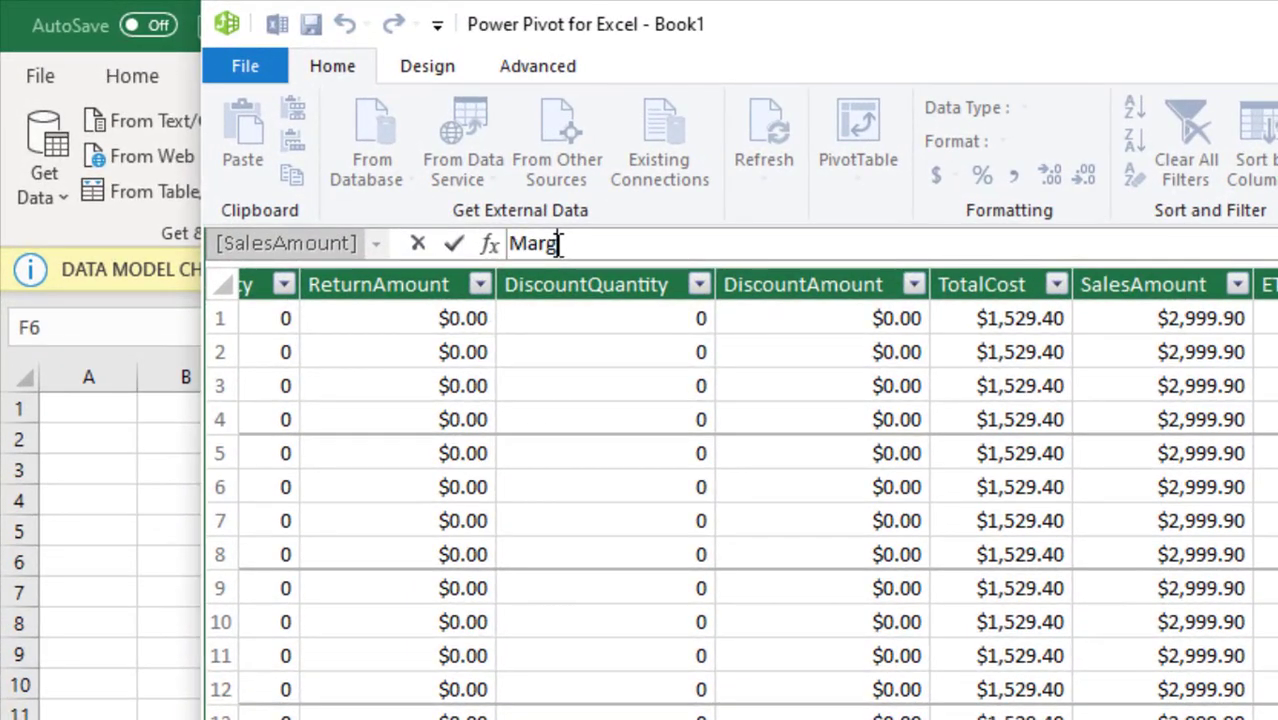
pyautogui.write('in :=[ta')
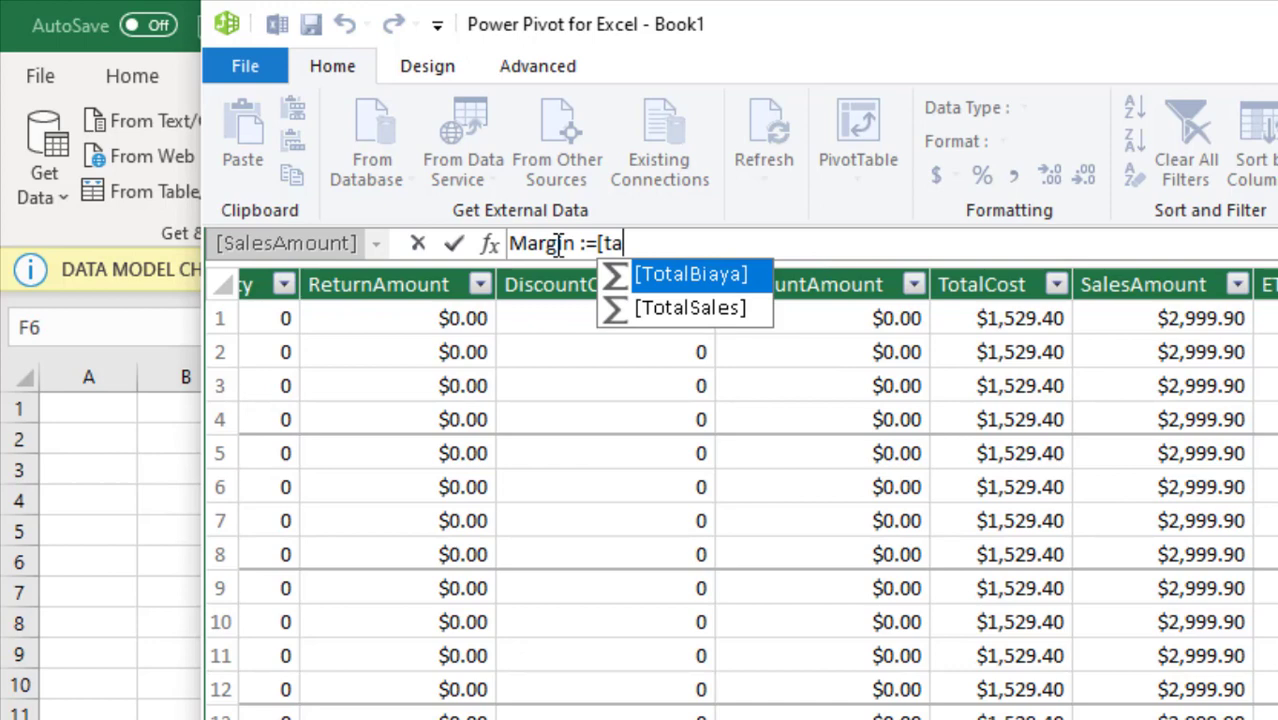
pyautogui.press('Down')
pyautogui.press('Tab')
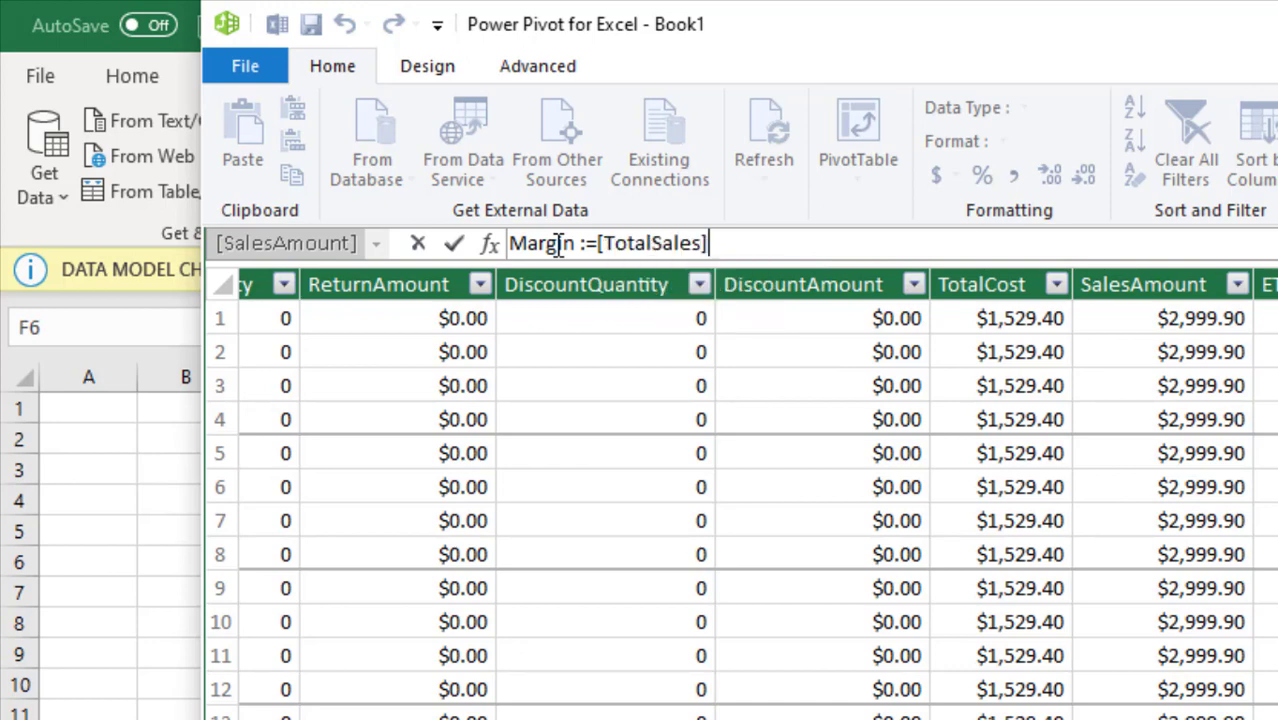
pyautogui.write('-')
pyautogui.write('[to')
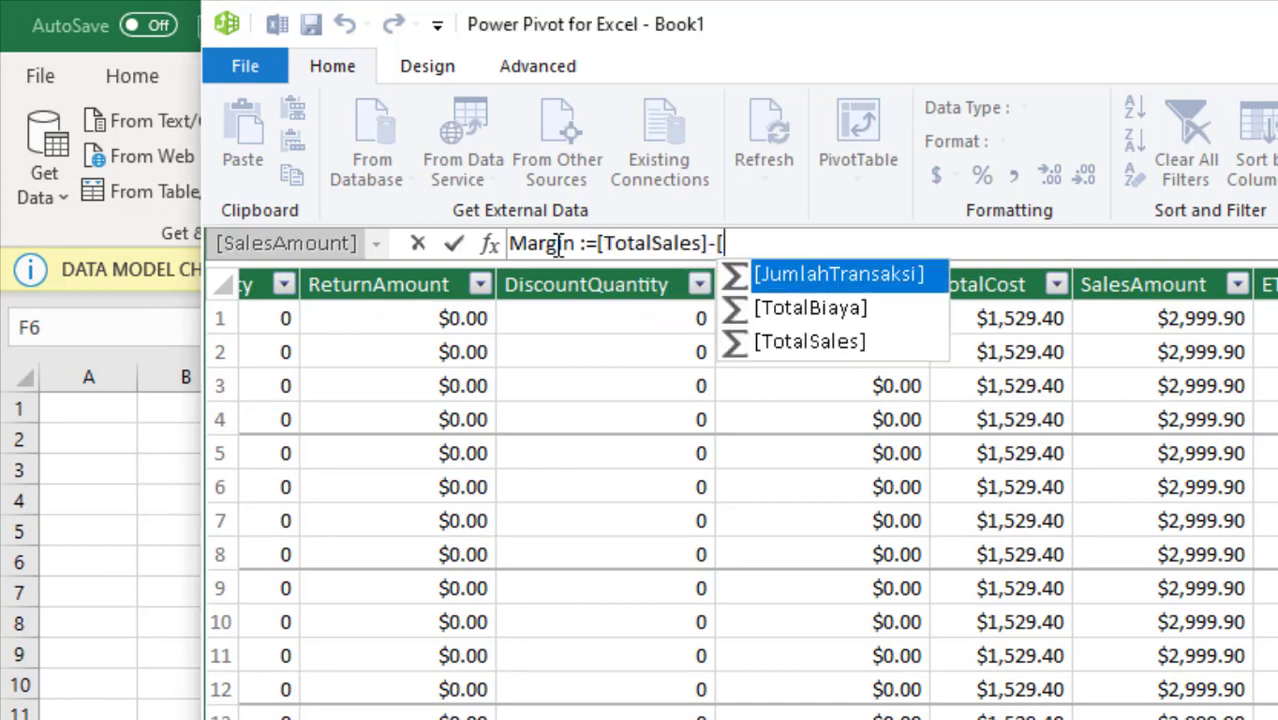
pyautogui.press('Tab')
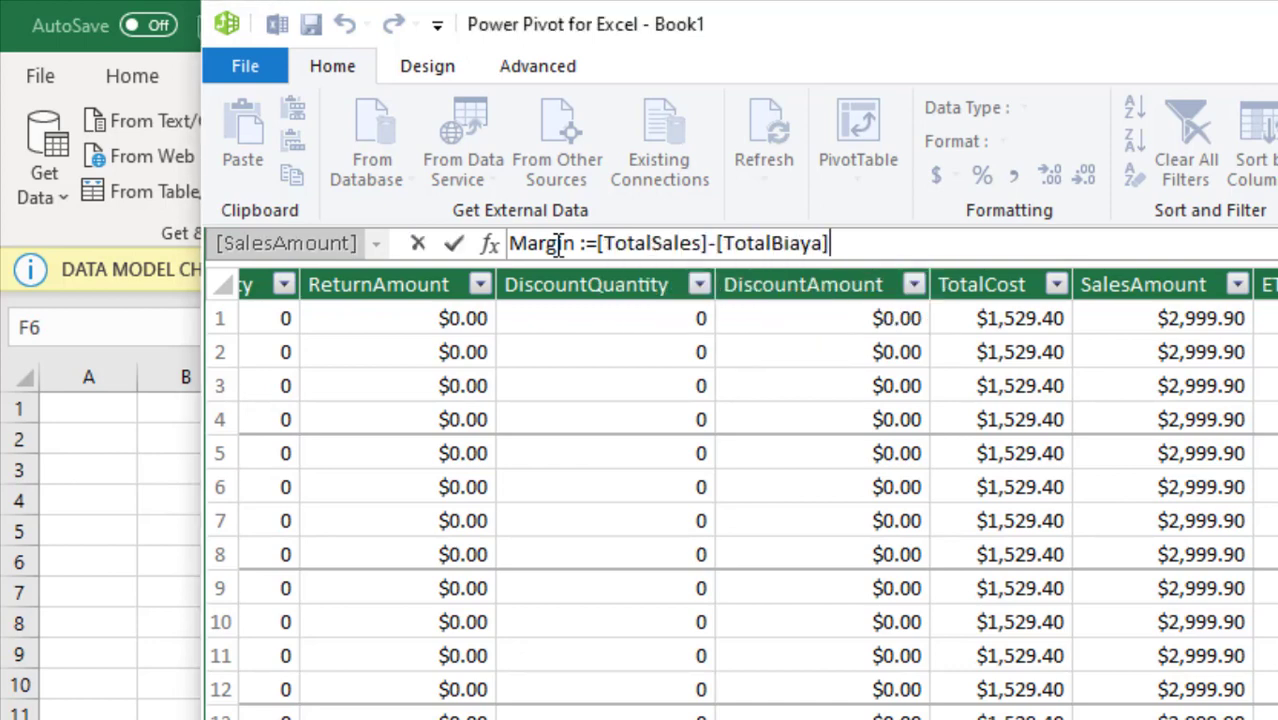
pyautogui.press('Return')
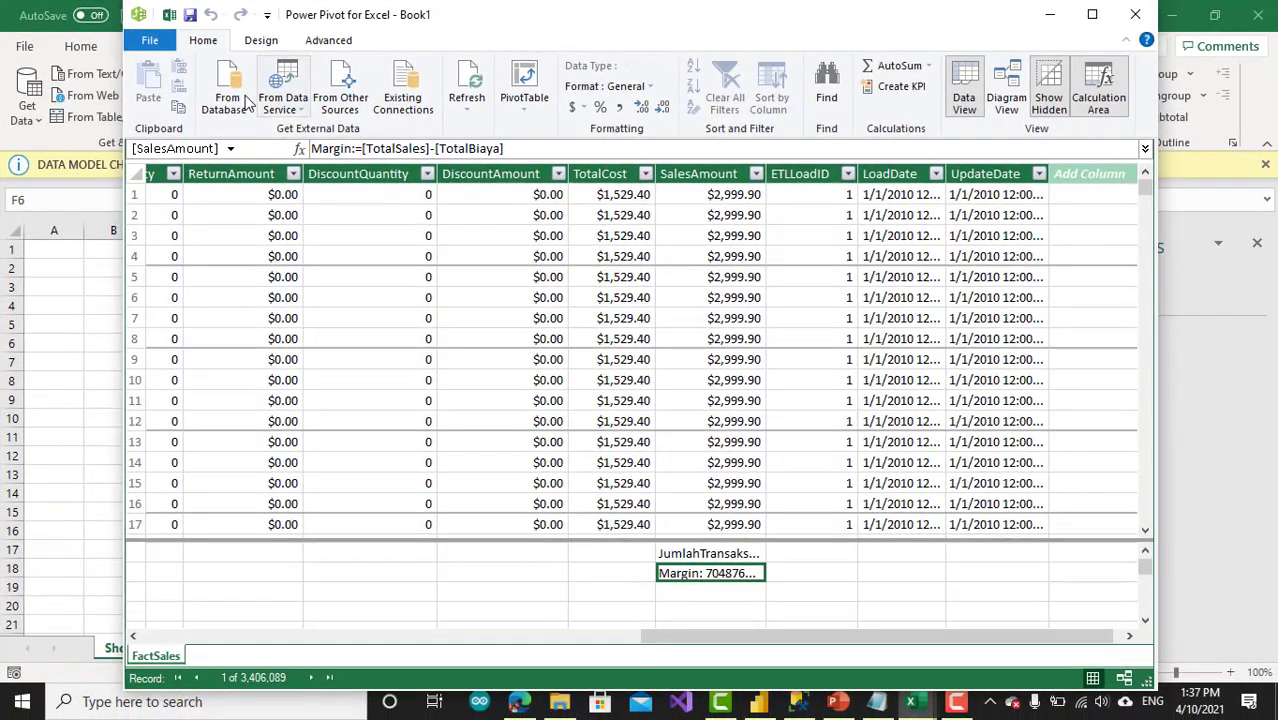
# Step: Return to the Excel workbook and rename the worksheet Sheet1 as "Sheet bantu"
pyautogui.click(73, 292)
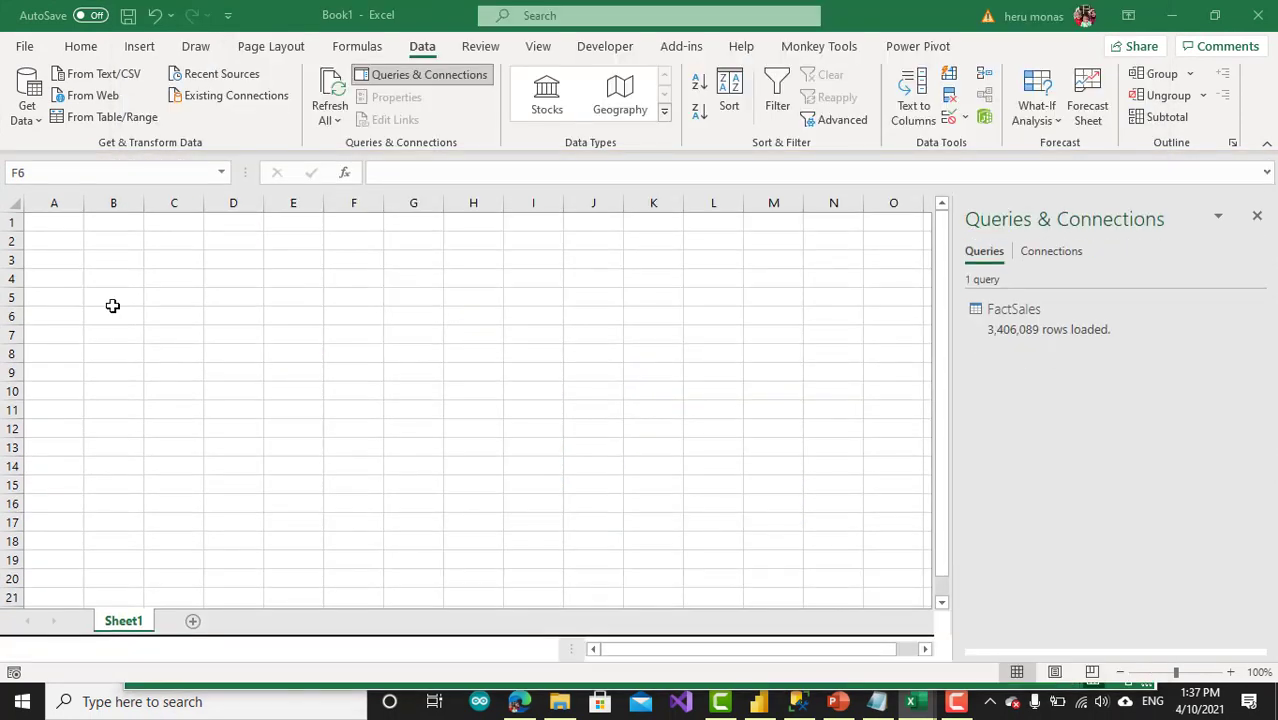
pyautogui.click(248, 368)
pyautogui.doubleClick(130, 651)
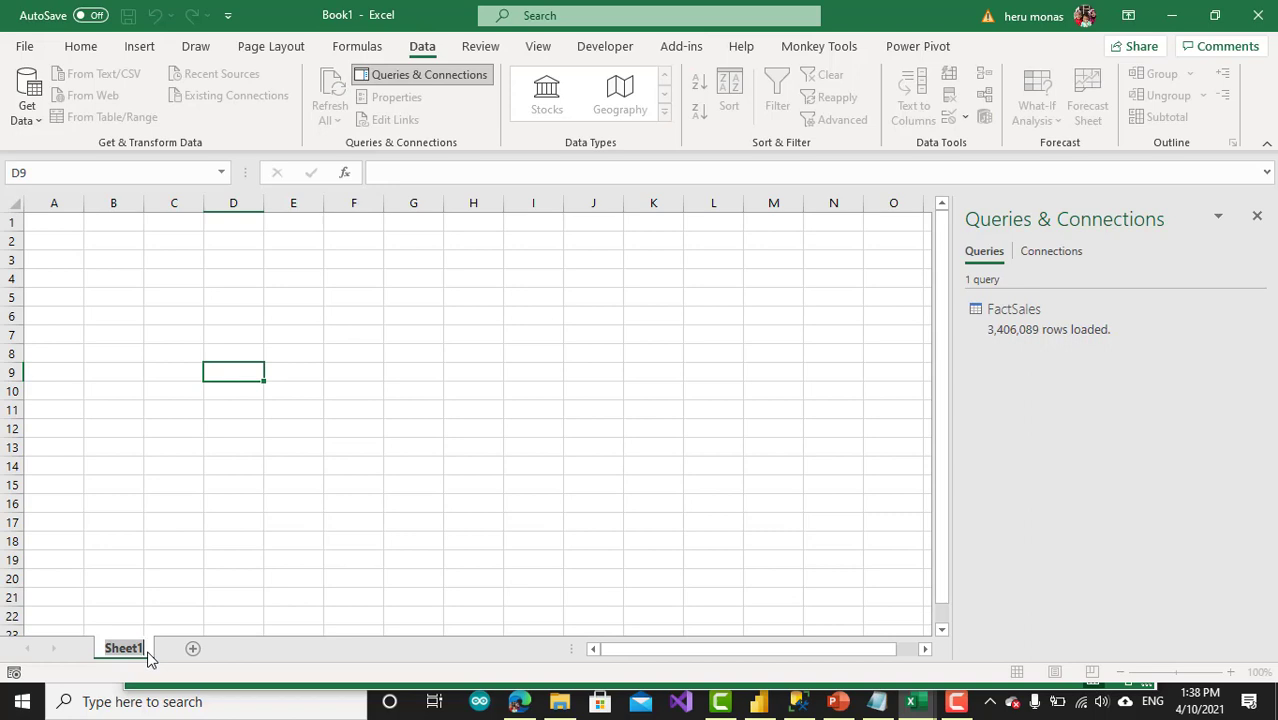
pyautogui.write('table')
pyautogui.press('BackSpace')
pyautogui.press('BackSpace')
pyautogui.press('BackSpace')
pyautogui.press('BackSpace')
pyautogui.press('BackSpace')
pyautogui.write('Sheet bantu')
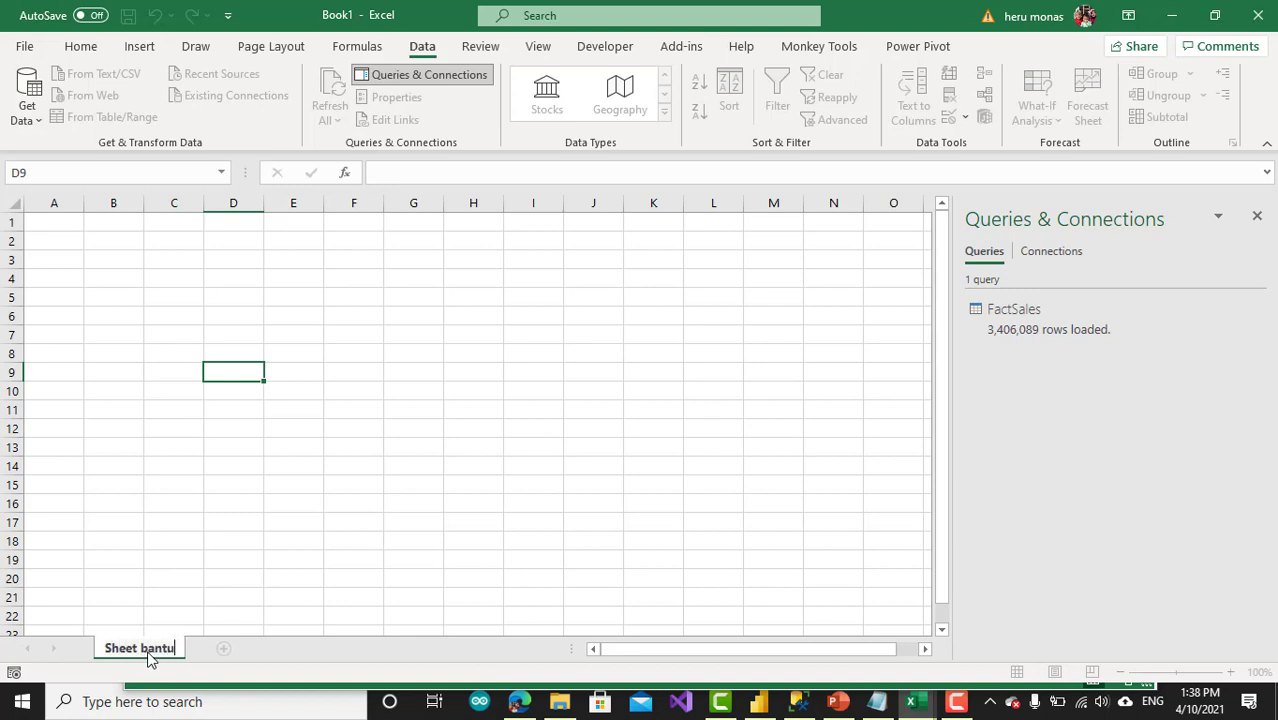
pyautogui.click(120, 391)
# Step: Enter the header Deskripsi in A1 and Sangat Murah in A2, and fit column A's width to its contents
pyautogui.click(70, 227)
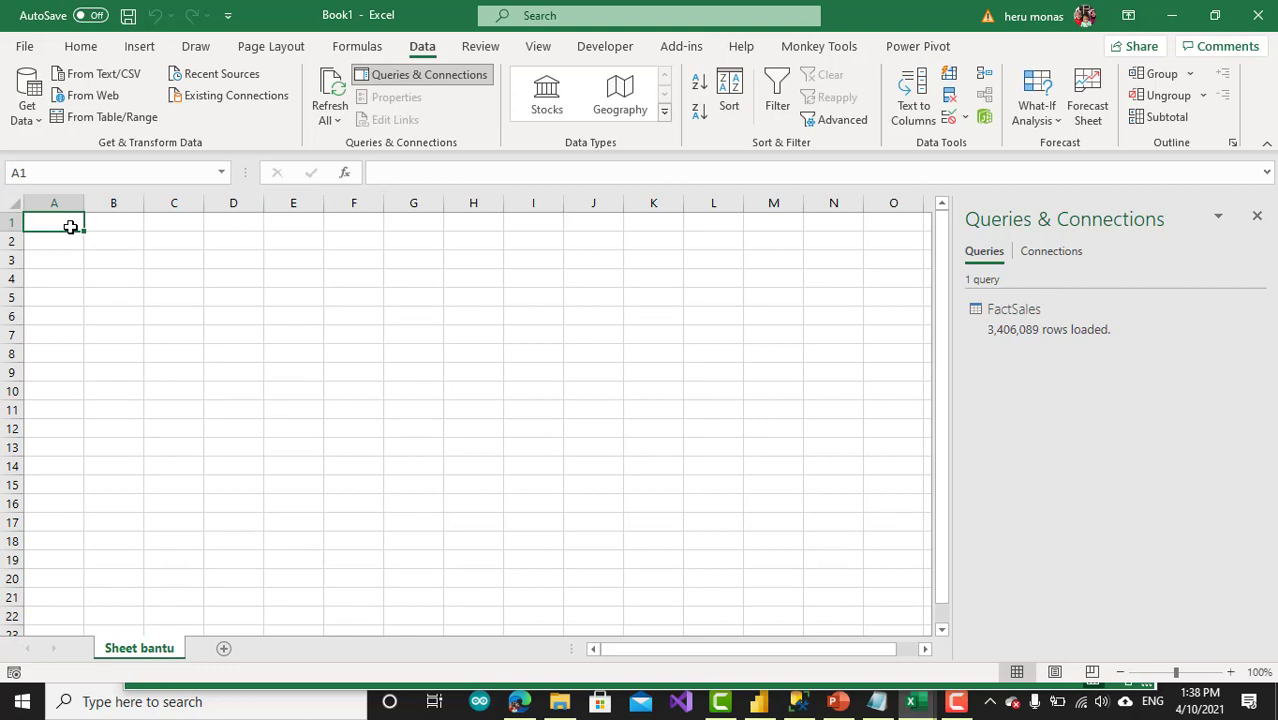
pyautogui.write('De')
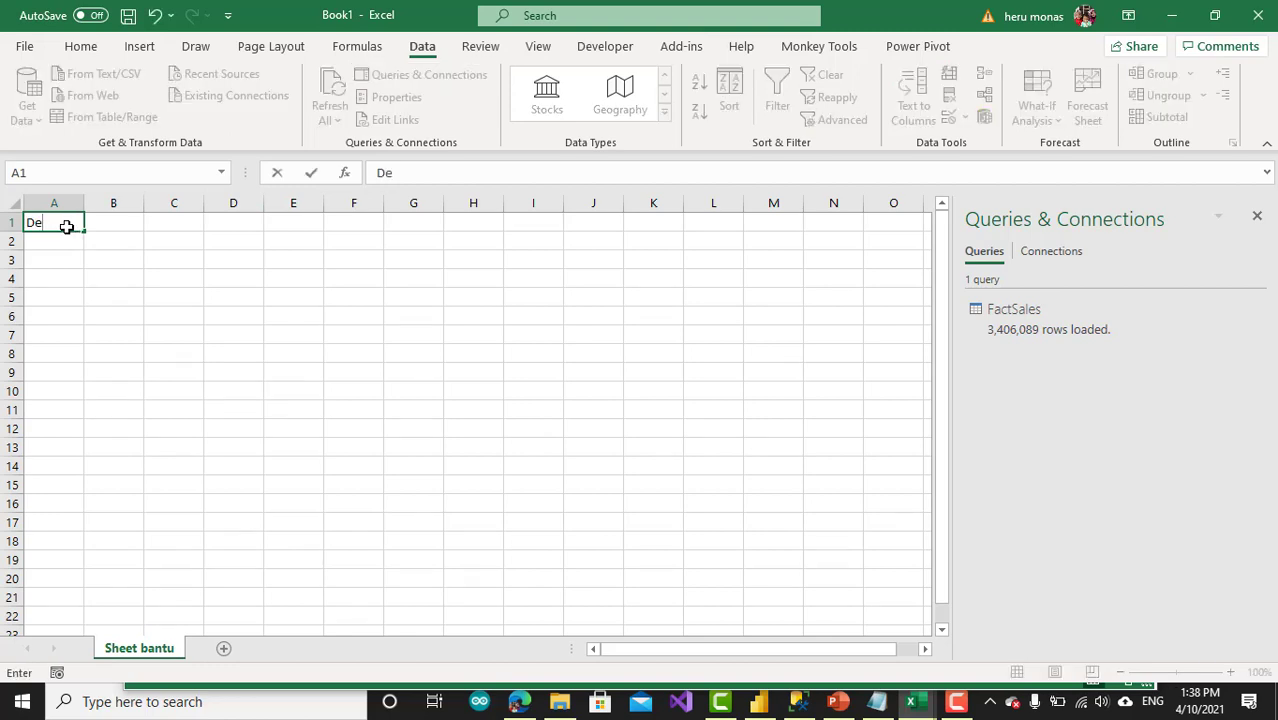
pyautogui.write('skripsi')
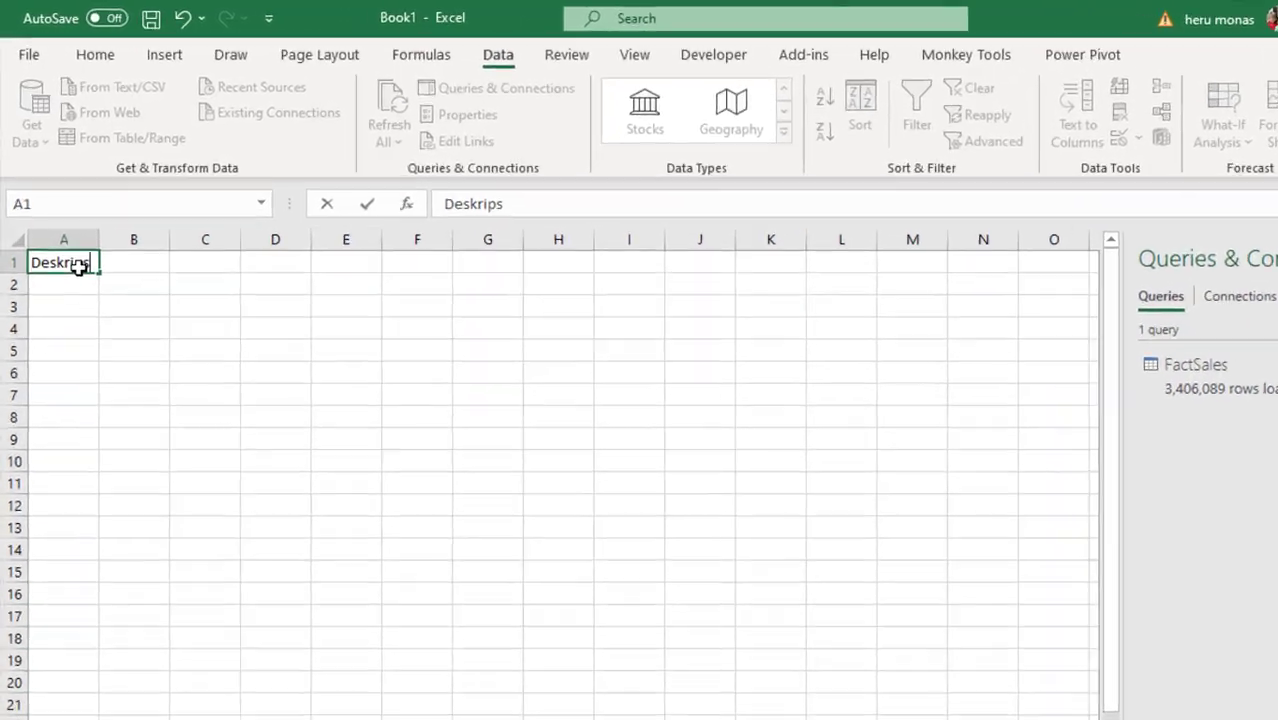
pyautogui.click(72, 245)
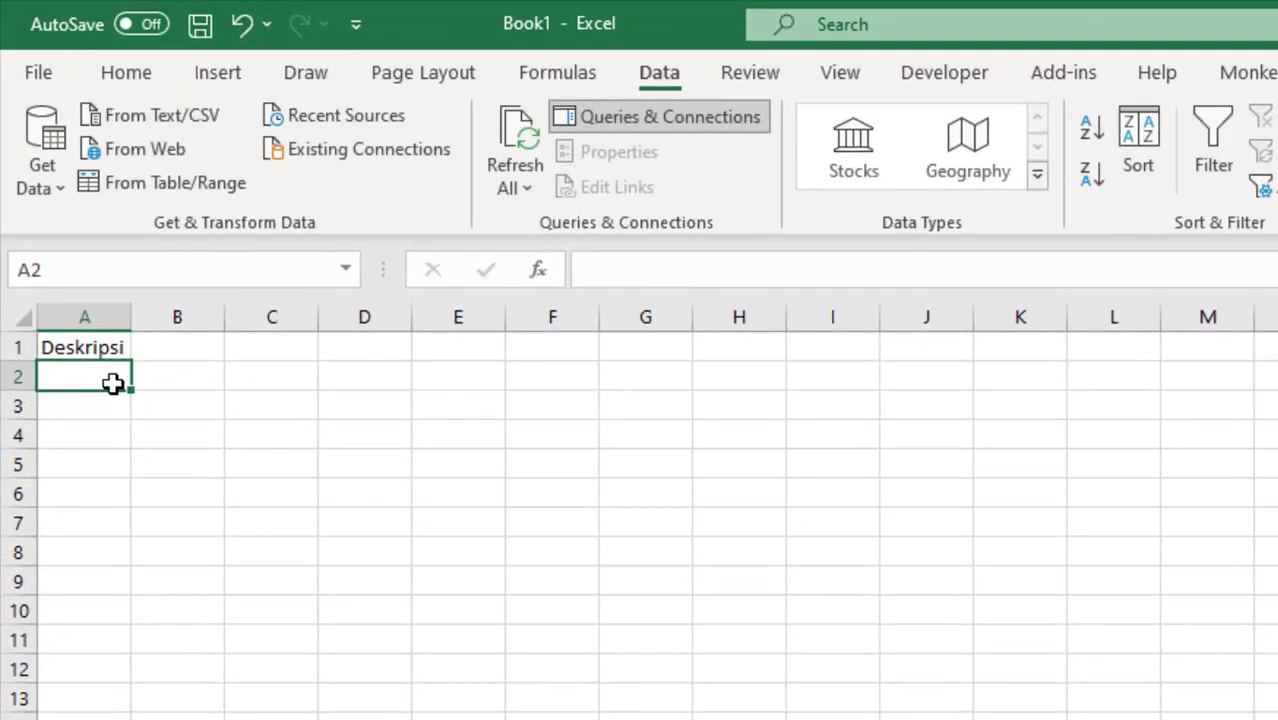
pyautogui.write('Sangar')
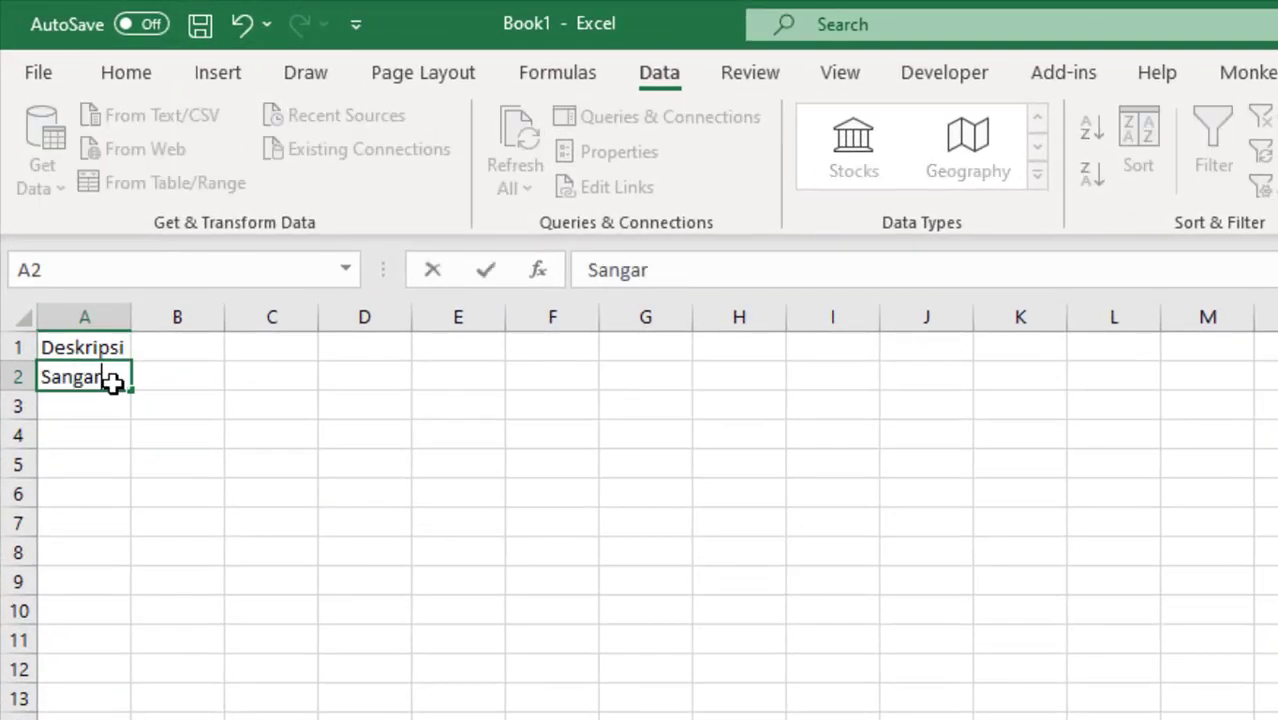
pyautogui.press('BackSpace')
pyautogui.write('t Mra')
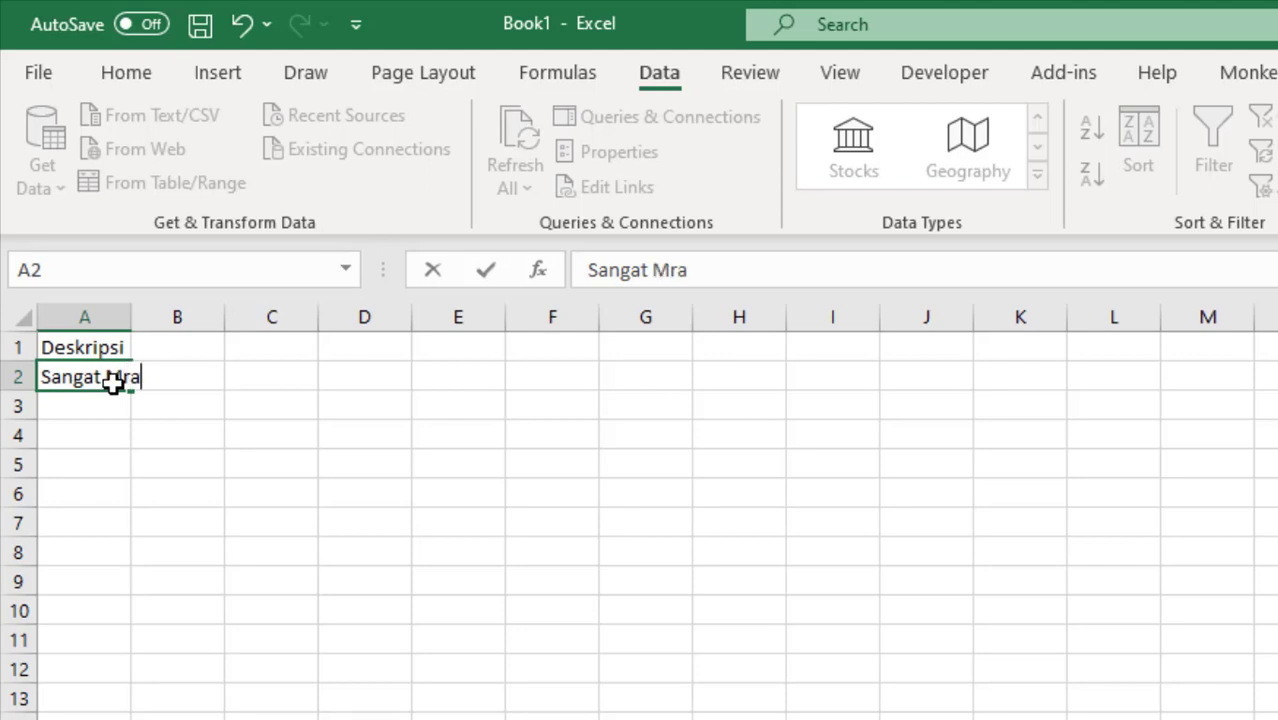
pyautogui.press('BackSpace')
pyautogui.press('BackSpace')
pyautogui.write('urah')
pyautogui.click(214, 434)
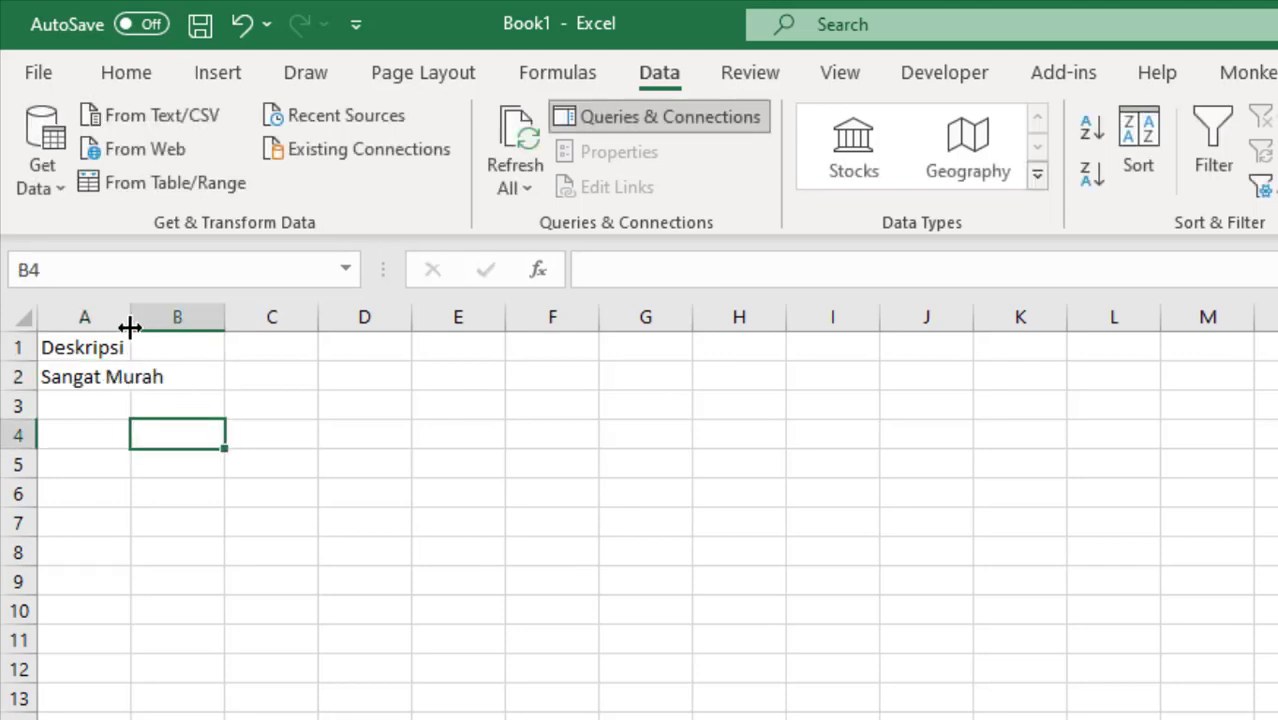
pyautogui.doubleClick(130, 322)
# Step: Enter Murah in A3 and Sedang sedang in A4 under the Deskripsi header
pyautogui.click(128, 408)
pyautogui.write('Murah')
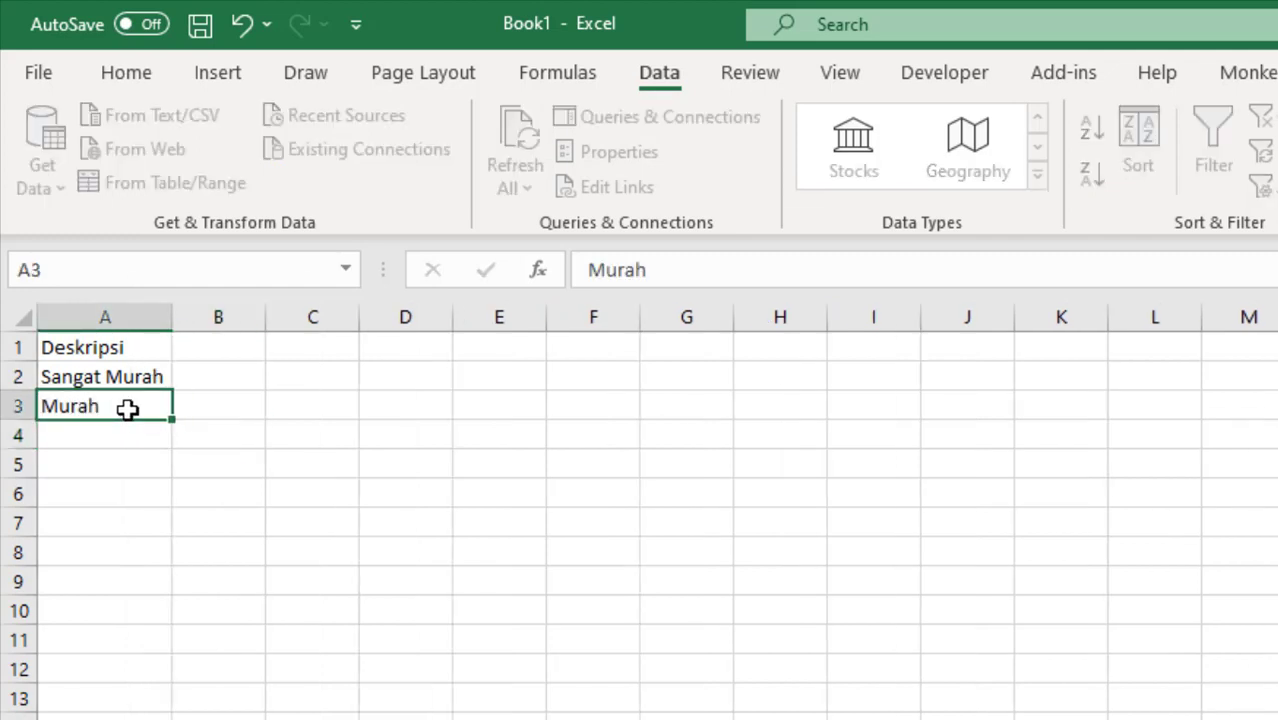
pyautogui.press('Return')
pyautogui.write('Se')
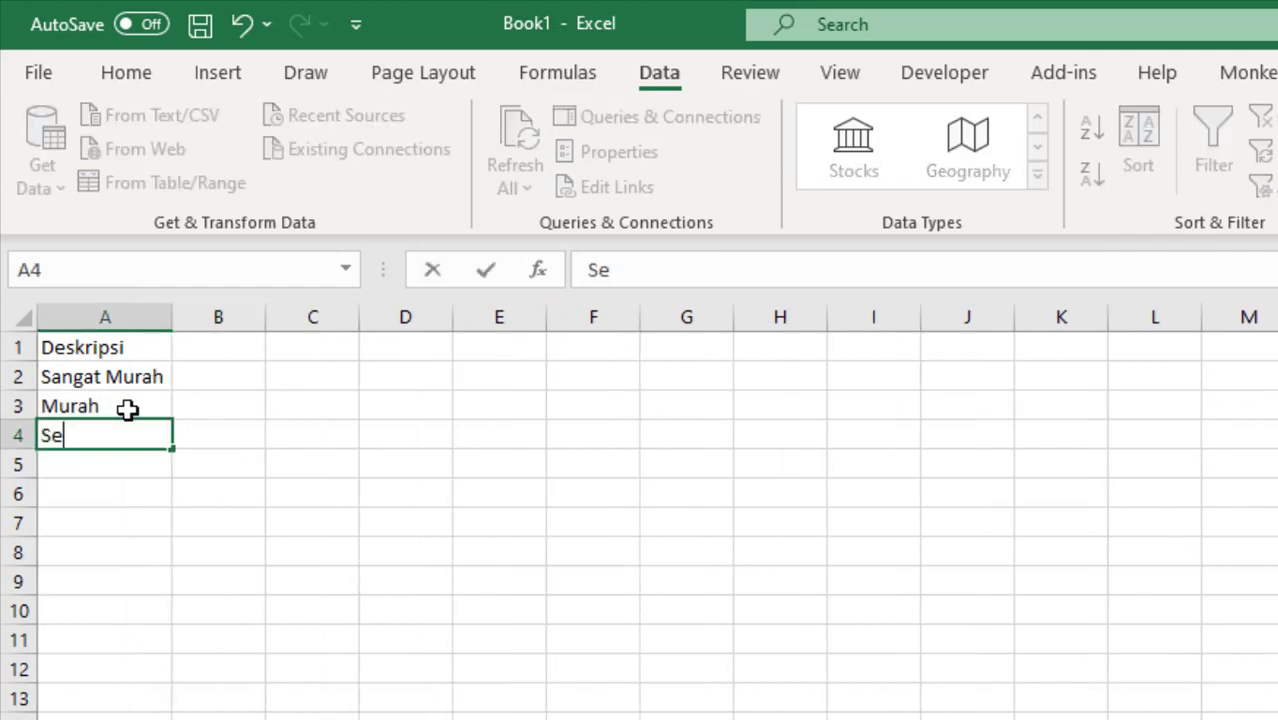
pyautogui.write('dang sedang')
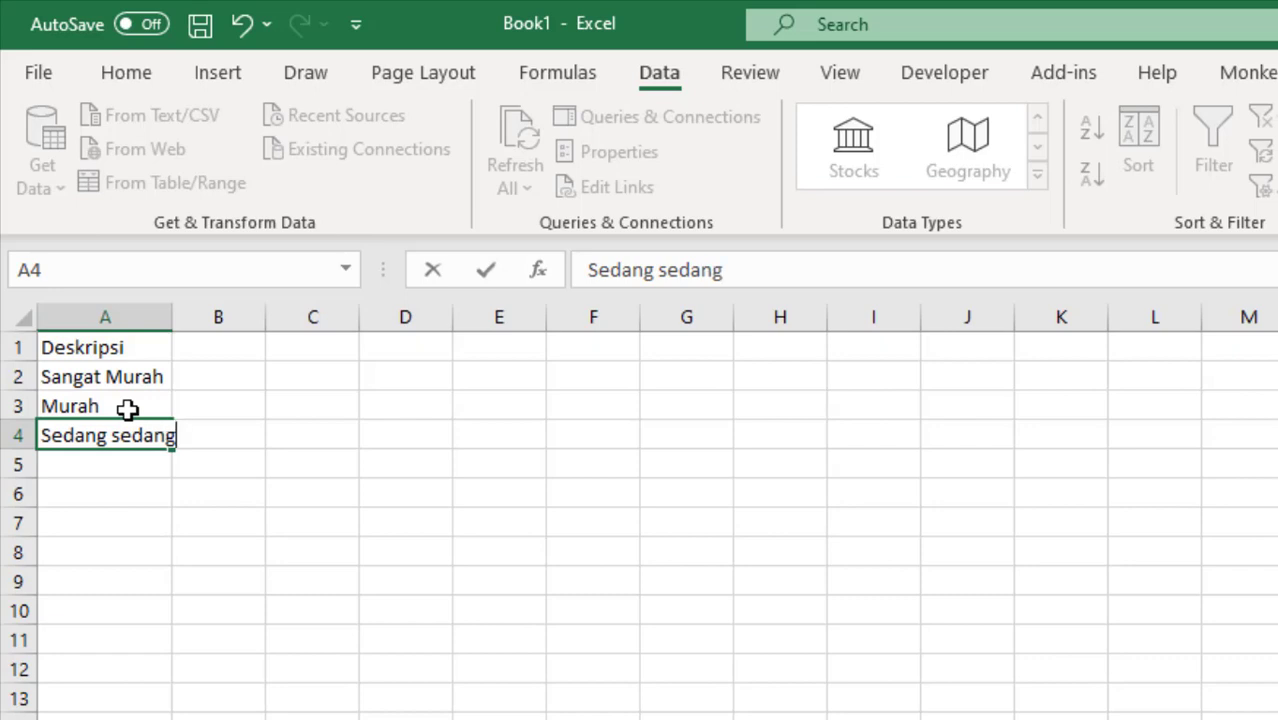
pyautogui.press('Return')
# Step: Enter Mahal in A5 and Sangat Murah in A6, and widen column A to fit the longest description
pyautogui.write('Mahal')
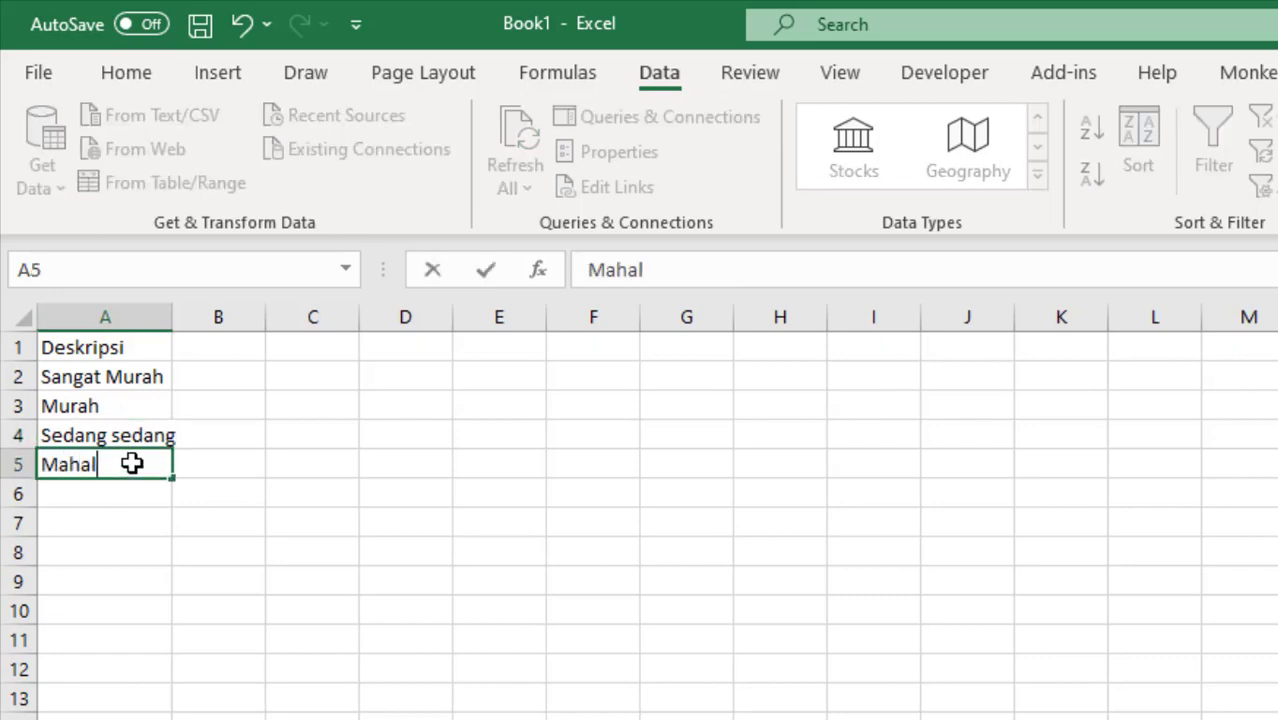
pyautogui.press('Return')
pyautogui.write('M')
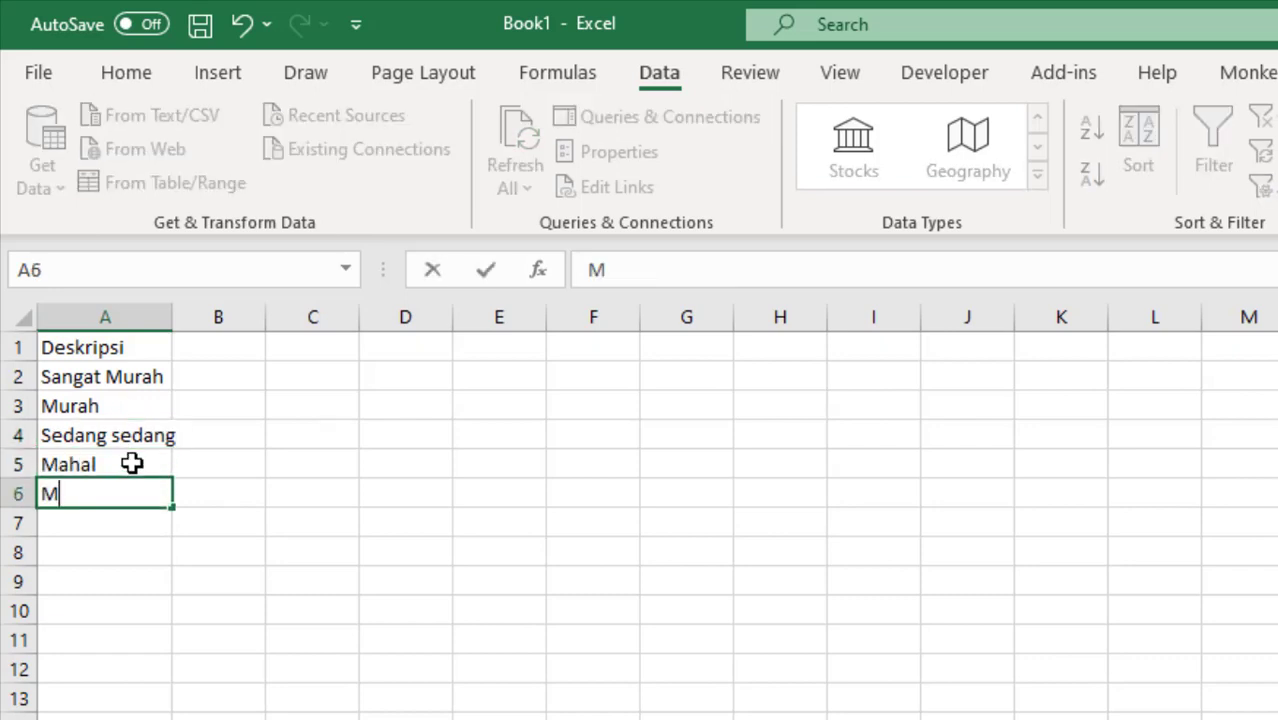
pyautogui.press('BackSpace')
pyautogui.write('Sangat')
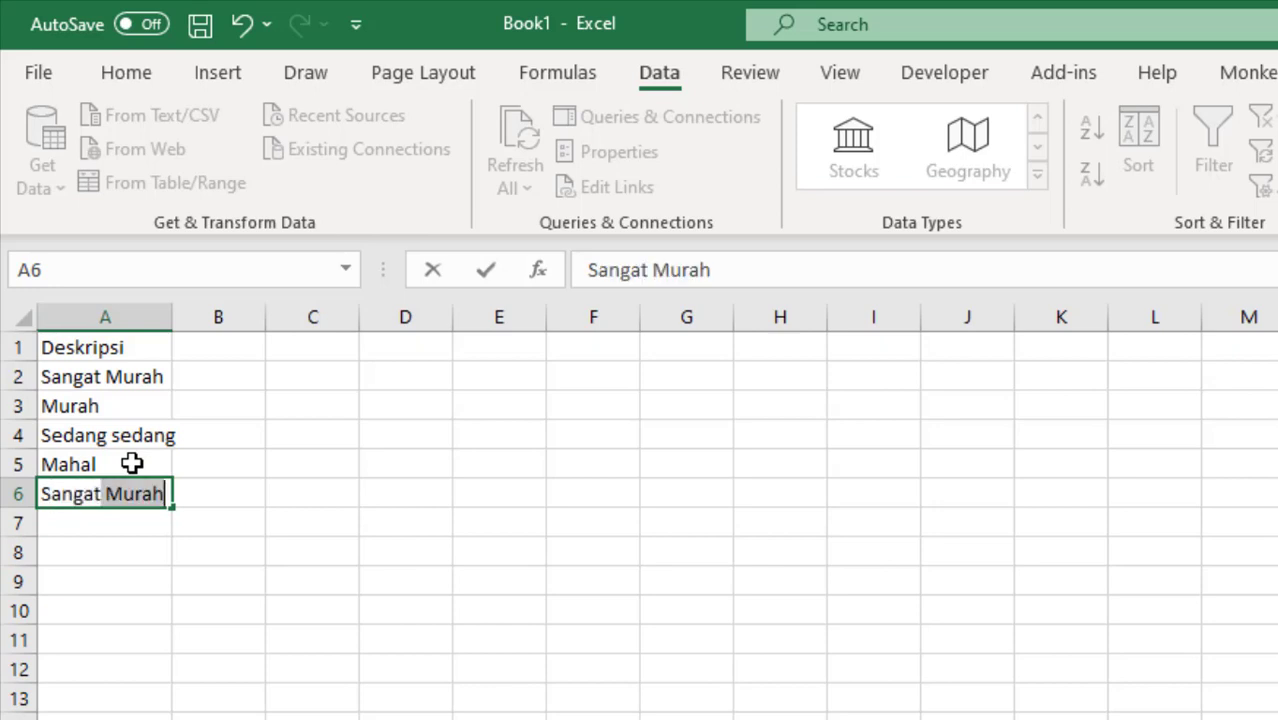
pyautogui.press('Tab')
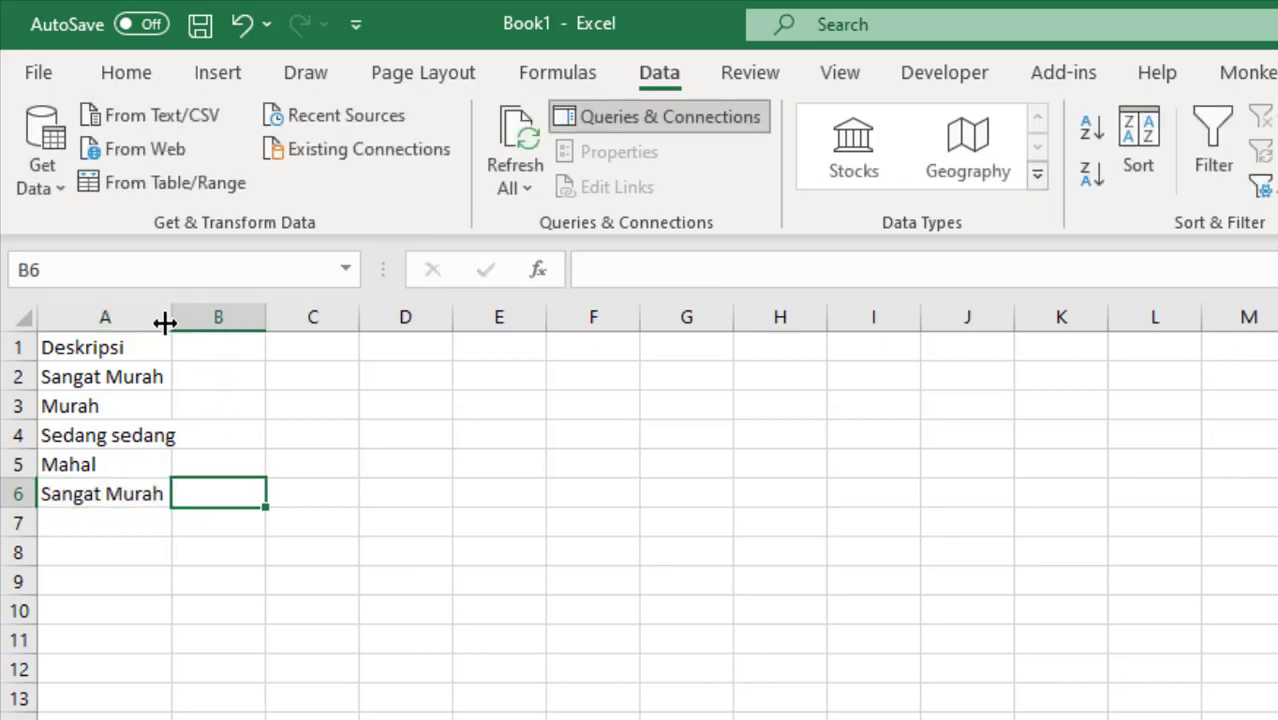
pyautogui.moveTo(172, 320); pyautogui.dragTo(184, 320)
# Step: Enter the column headers Min in B1 and max in C1
pyautogui.click(214, 348)
pyautogui.write('Mi')
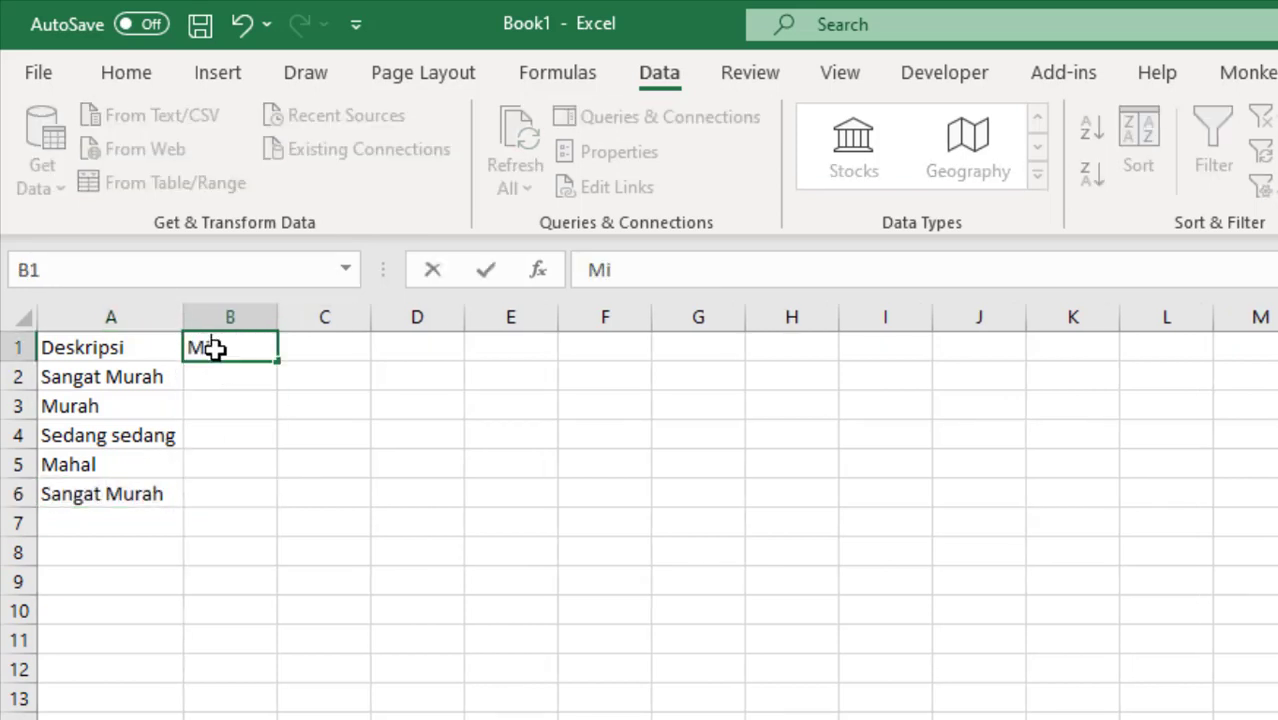
pyautogui.write('n')
pyautogui.click(298, 346)
pyautogui.write('max')
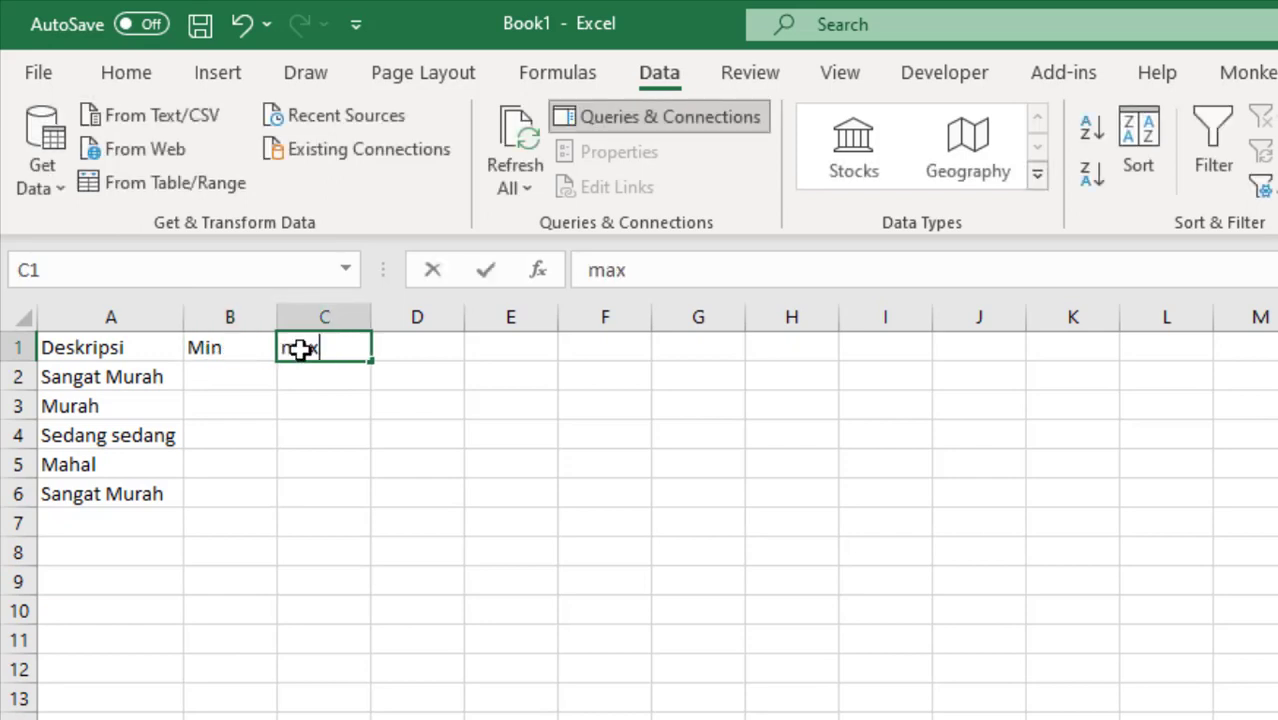
# Step: Fill in the price limits 0 and 100 for row 2 (B2:C2), and 100 and 500 for the Murah row (B3:C3)
pyautogui.click(234, 379)
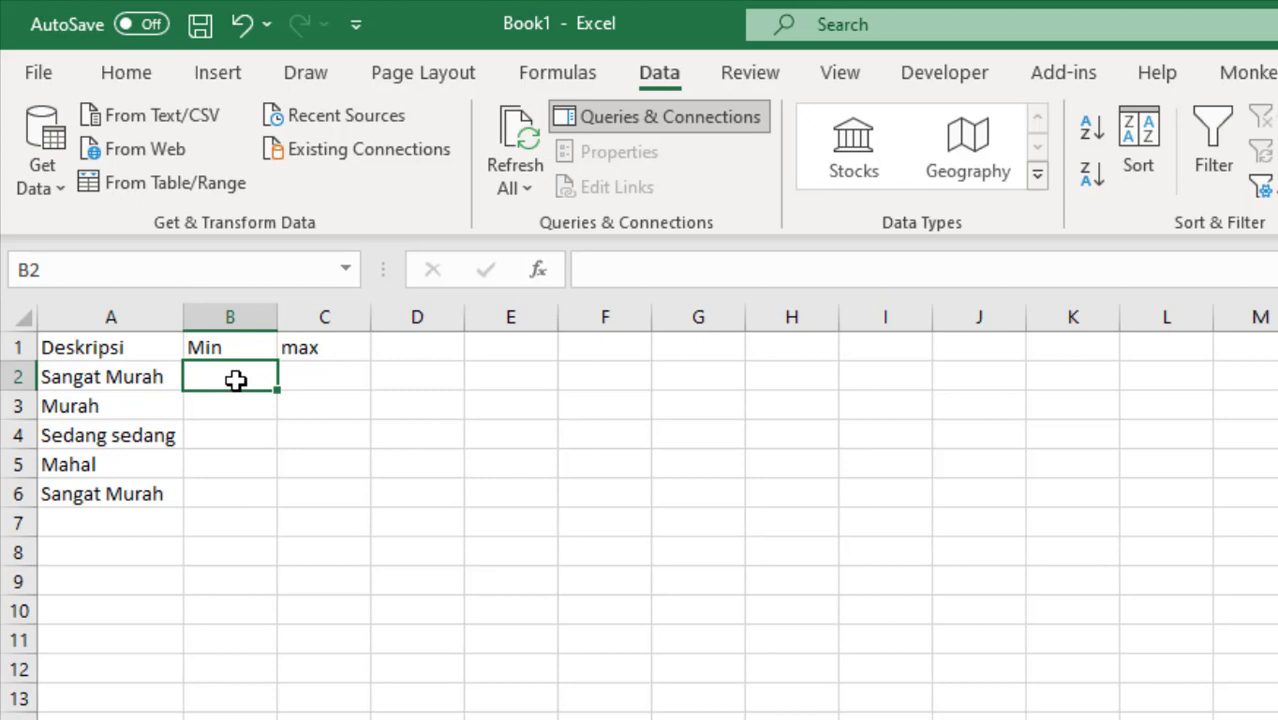
pyautogui.write('0')
pyautogui.click(300, 383)
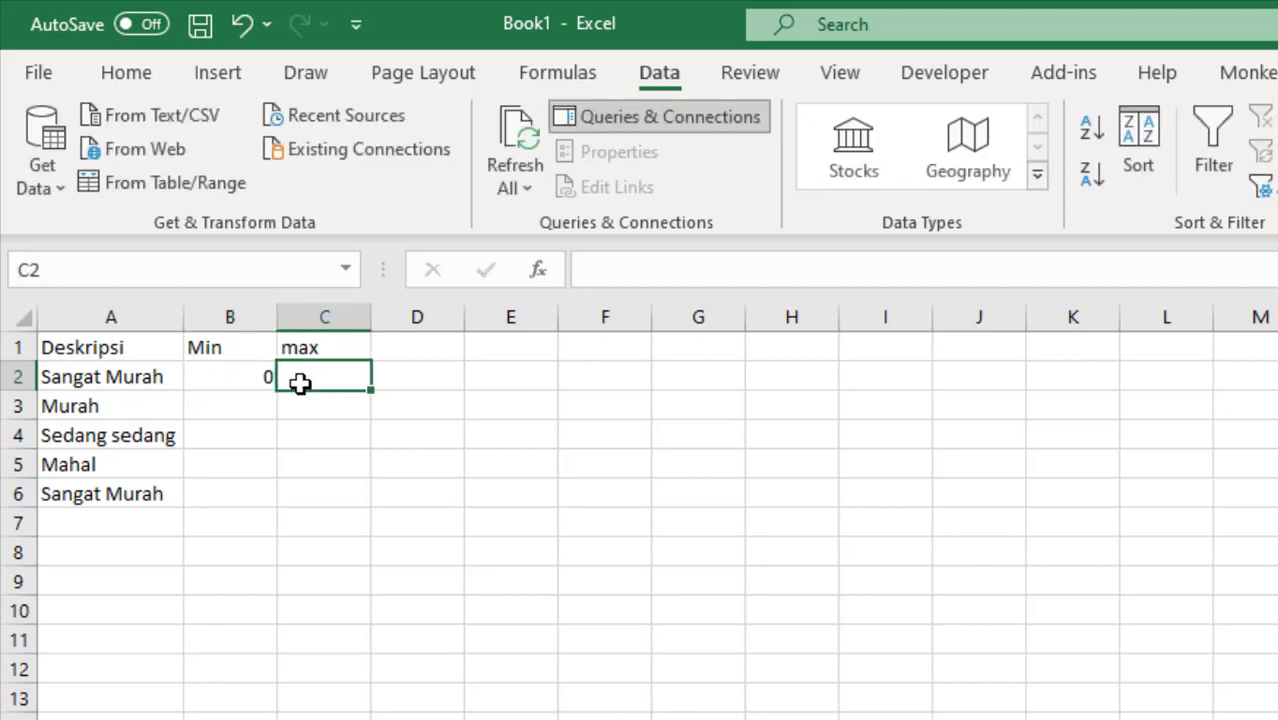
pyautogui.write('10')
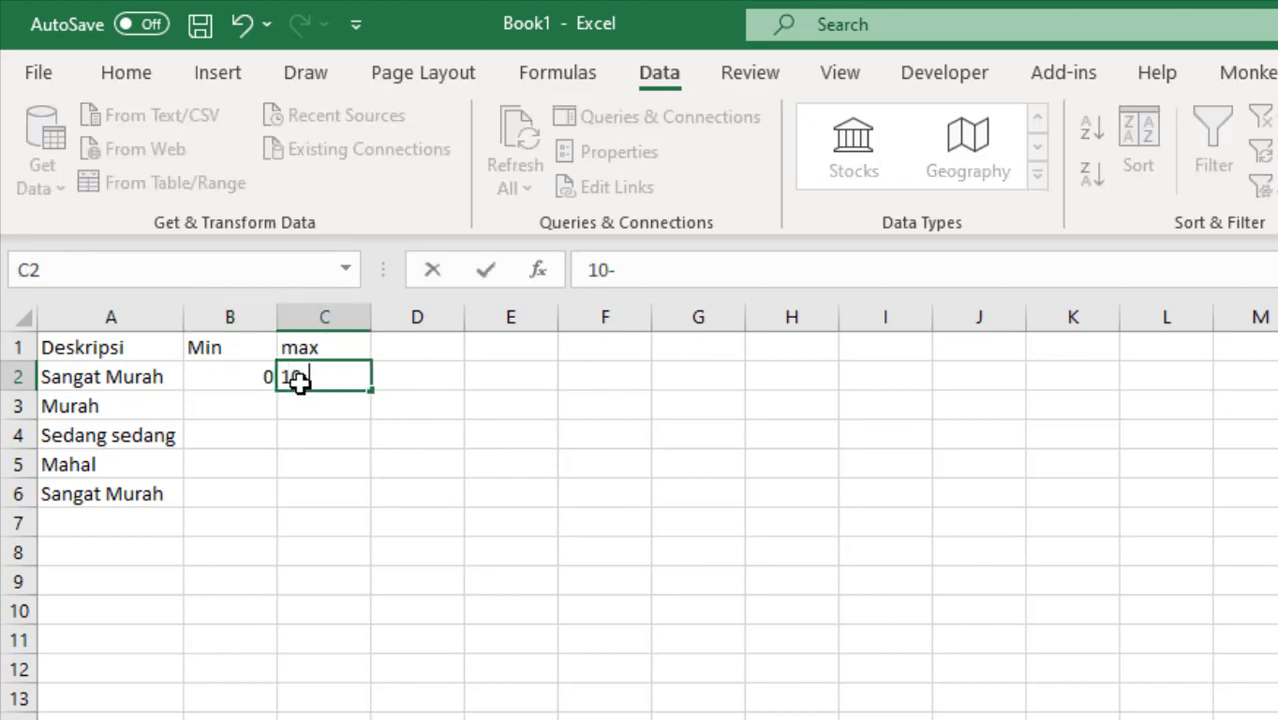
pyautogui.write('0')
pyautogui.press('Return')
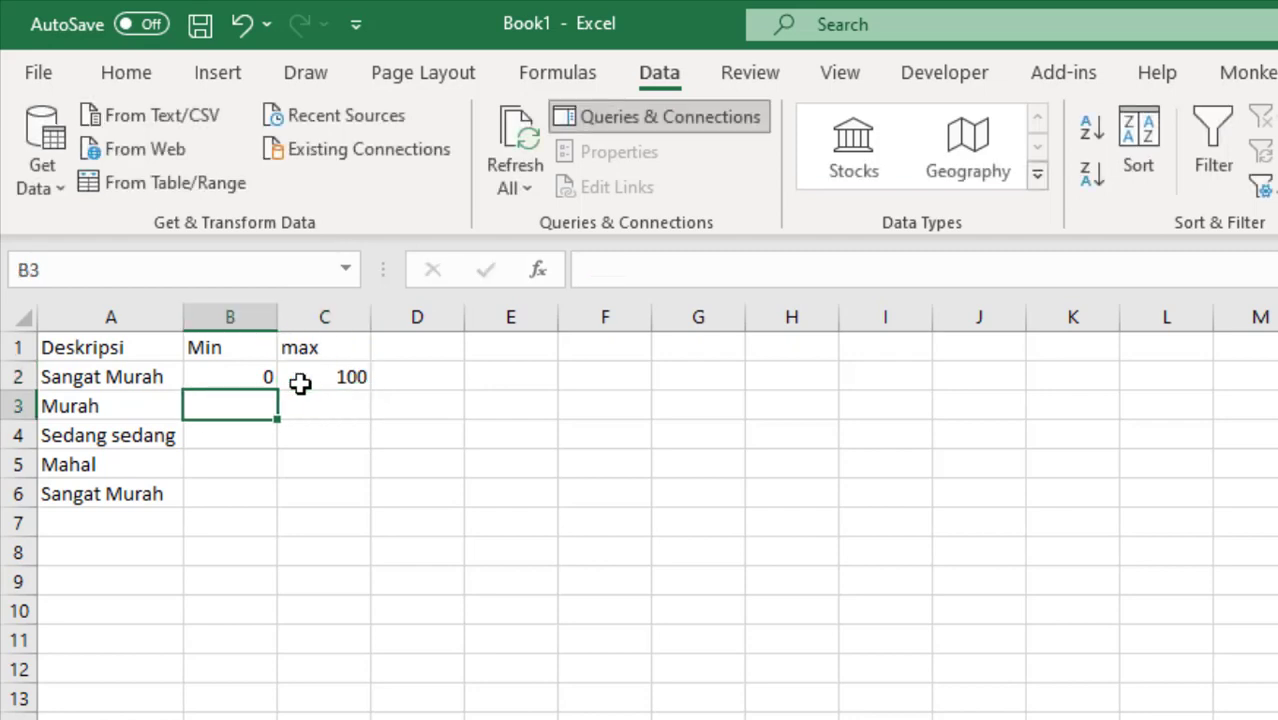
pyautogui.write('100')
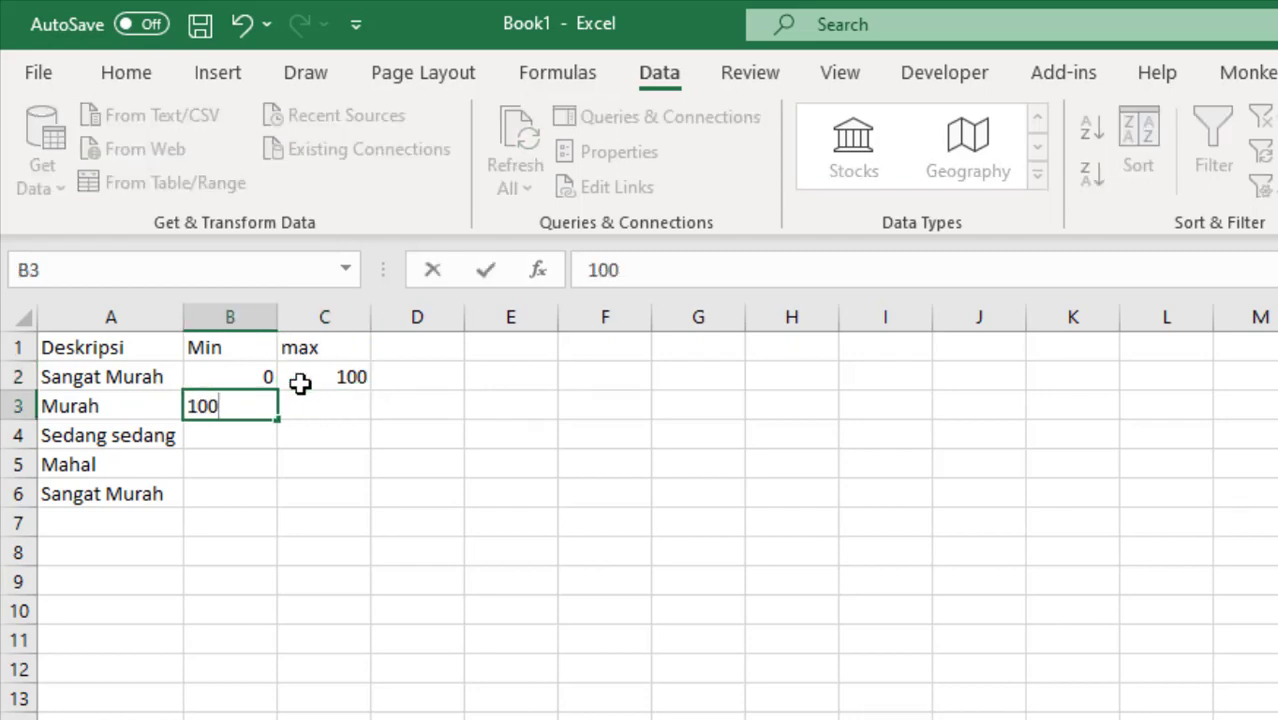
pyautogui.press('Right')
pyautogui.write('500')
pyautogui.press('Return')
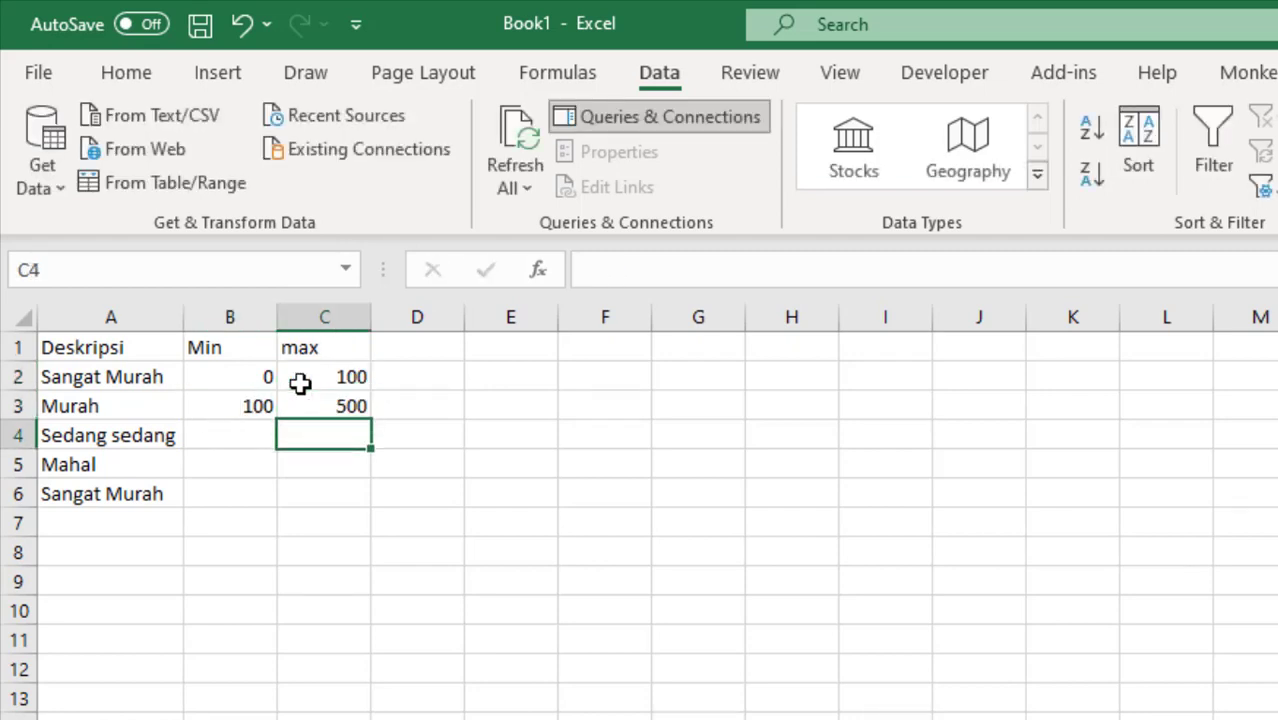
# Step: Set the Sedang sedang row's Min to 500 in B4 and its max to 1000 in C4
pyautogui.press('Left')
pyautogui.write('500')
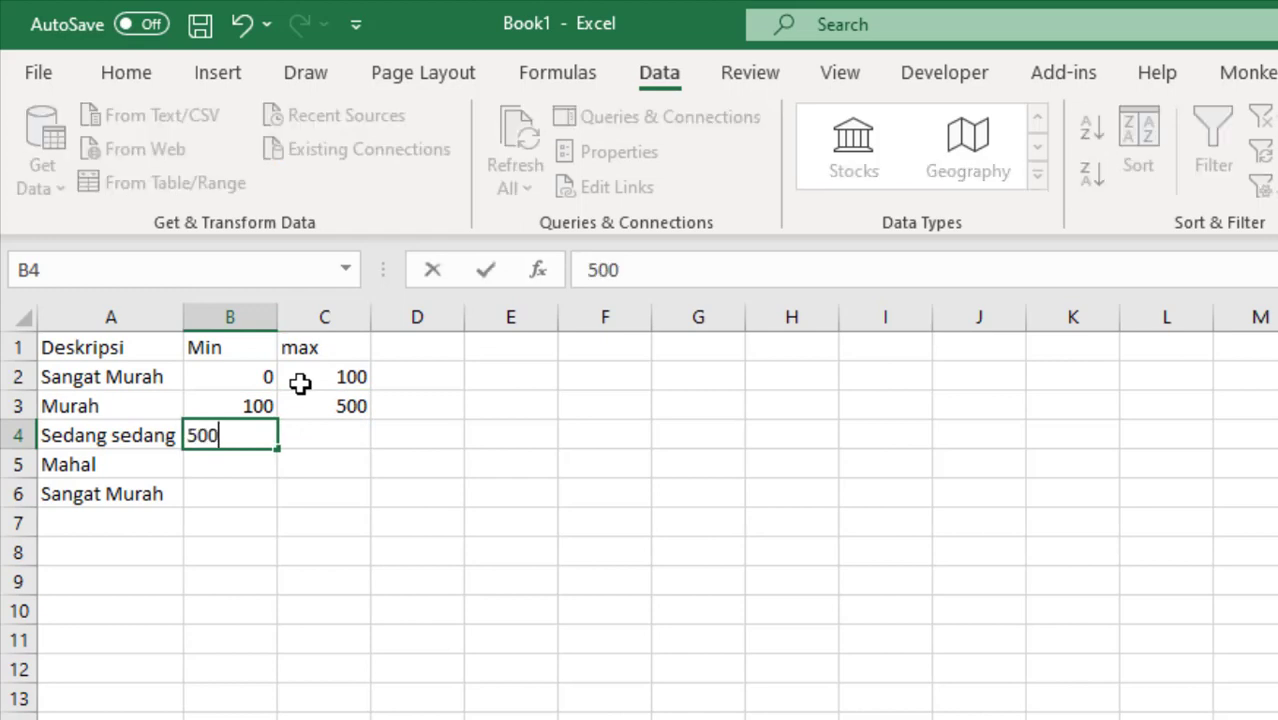
pyautogui.press('Right')
pyautogui.write('1000')
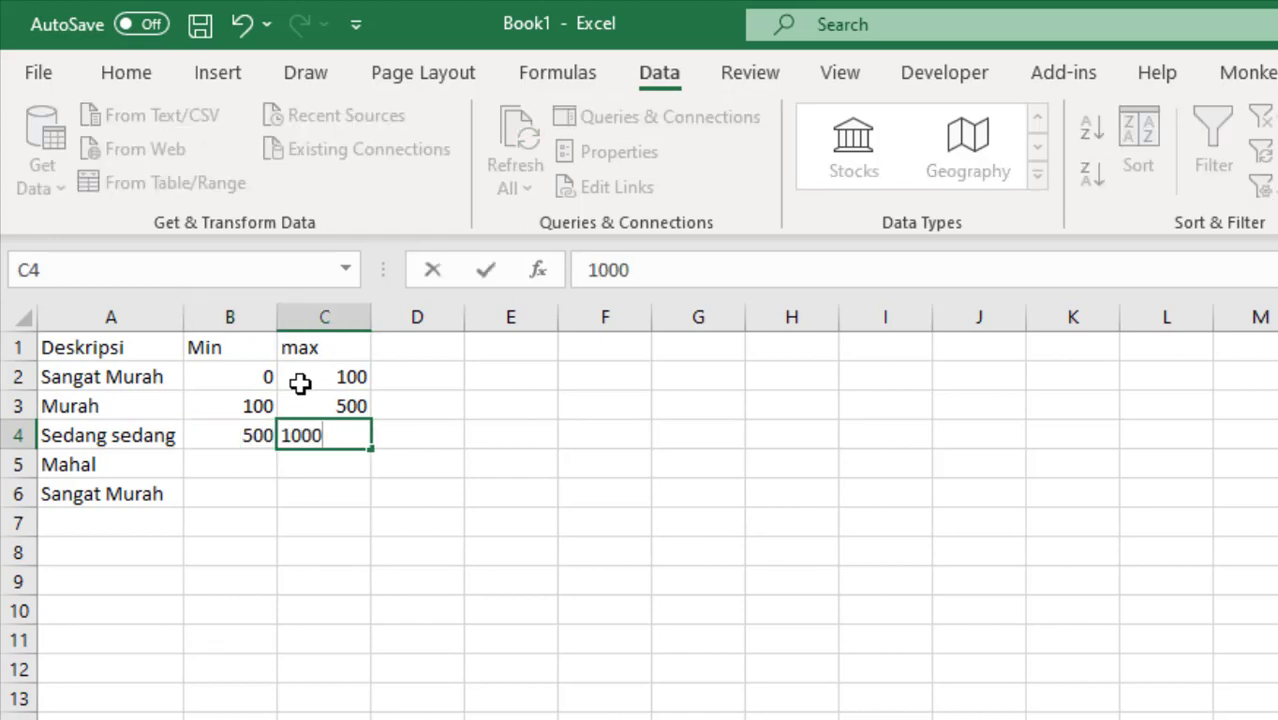
# Step: Set the Mahal row's Min to 1000 in B5 and its max to 2000 in C5
pyautogui.press('Right')
pyautogui.press('Down')
pyautogui.press('Left')
pyautogui.press('Left')
pyautogui.write('1')
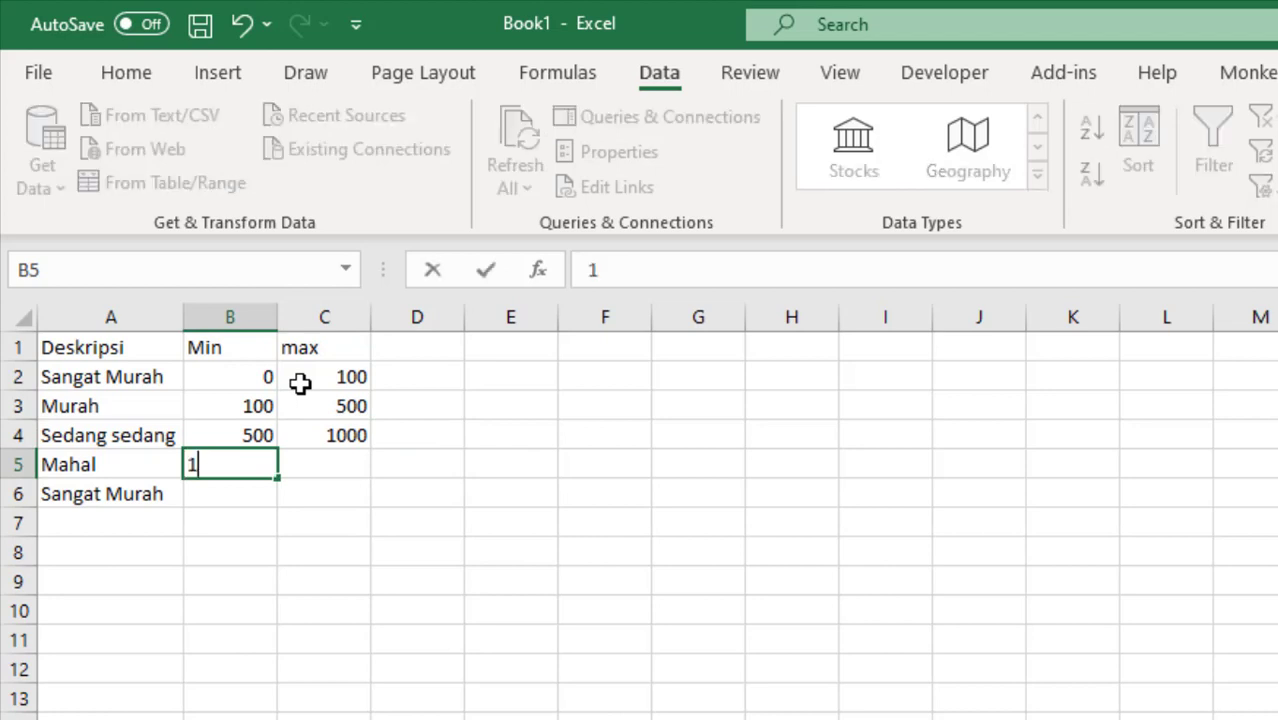
pyautogui.write('000')
pyautogui.press('Right')
pyautogui.press('pagedown')
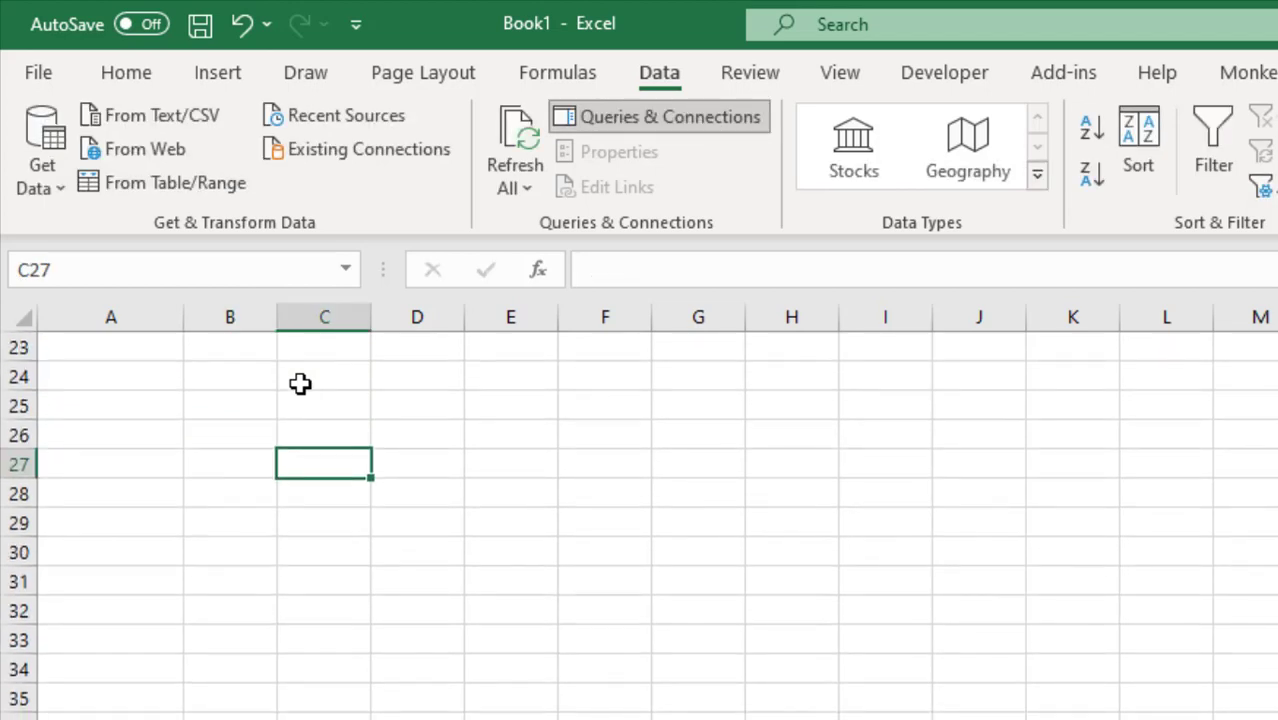
pyautogui.hotkey('ctrl', 'Up')
pyautogui.press('Down')
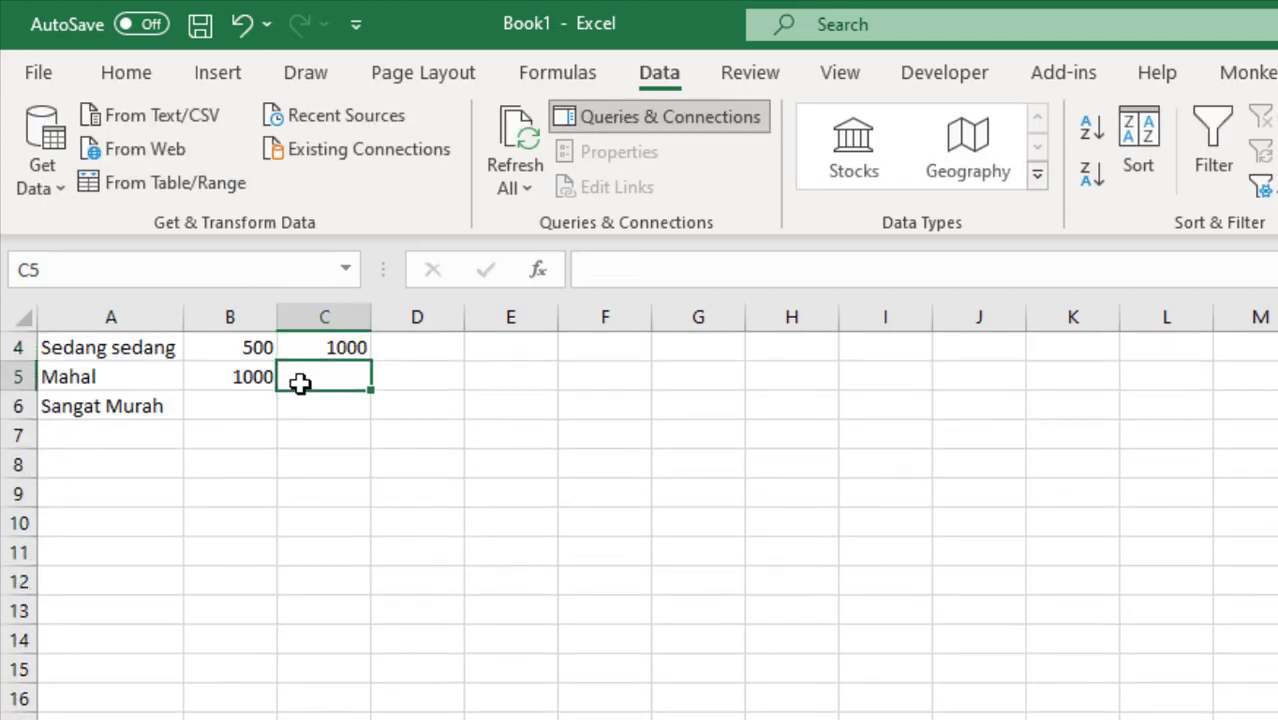
pyautogui.press('Up')
pyautogui.hotkey('ctrl', 'Up')
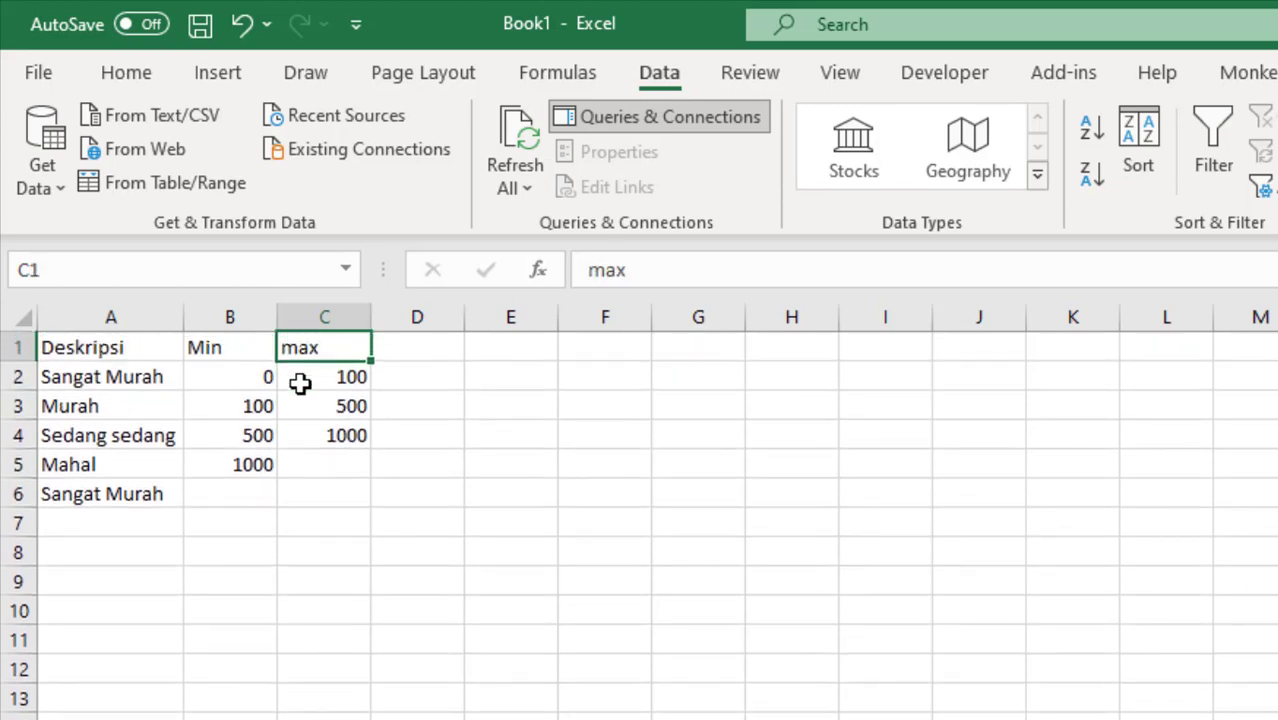
pyautogui.hotkey('ctrl', 'Down')
pyautogui.press('Down')
pyautogui.write('2000')
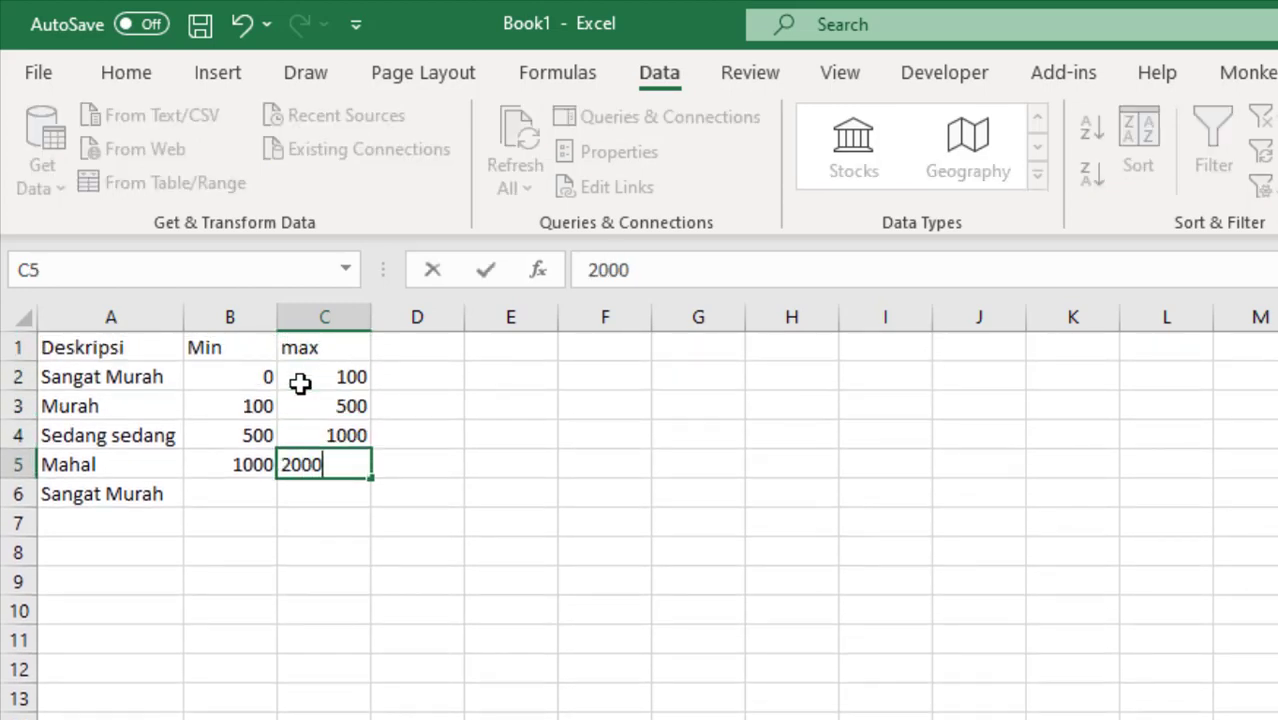
# Step: Set the last row's Min to 2000 in B6 and its max to 5000 in C6
pyautogui.press('Return')
pyautogui.press('Left')
pyautogui.write('2000')
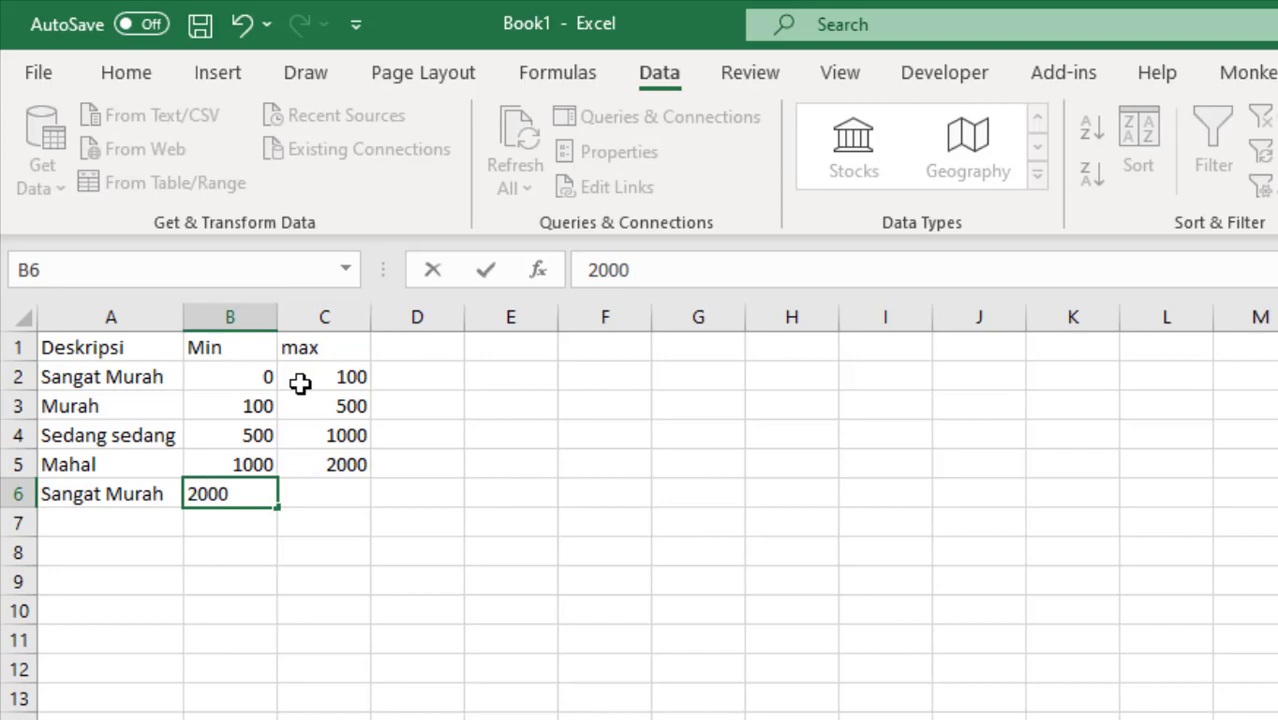
pyautogui.press('Tab')
pyautogui.write('5000')
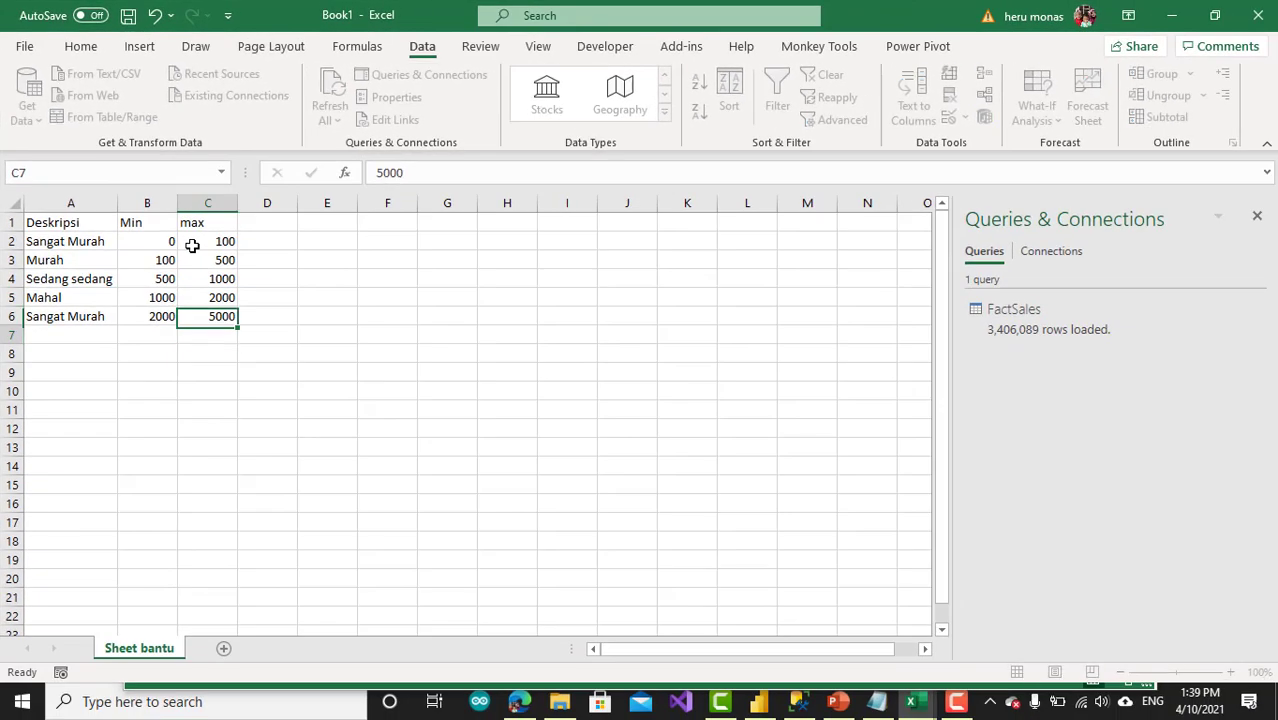
pyautogui.press('Return')
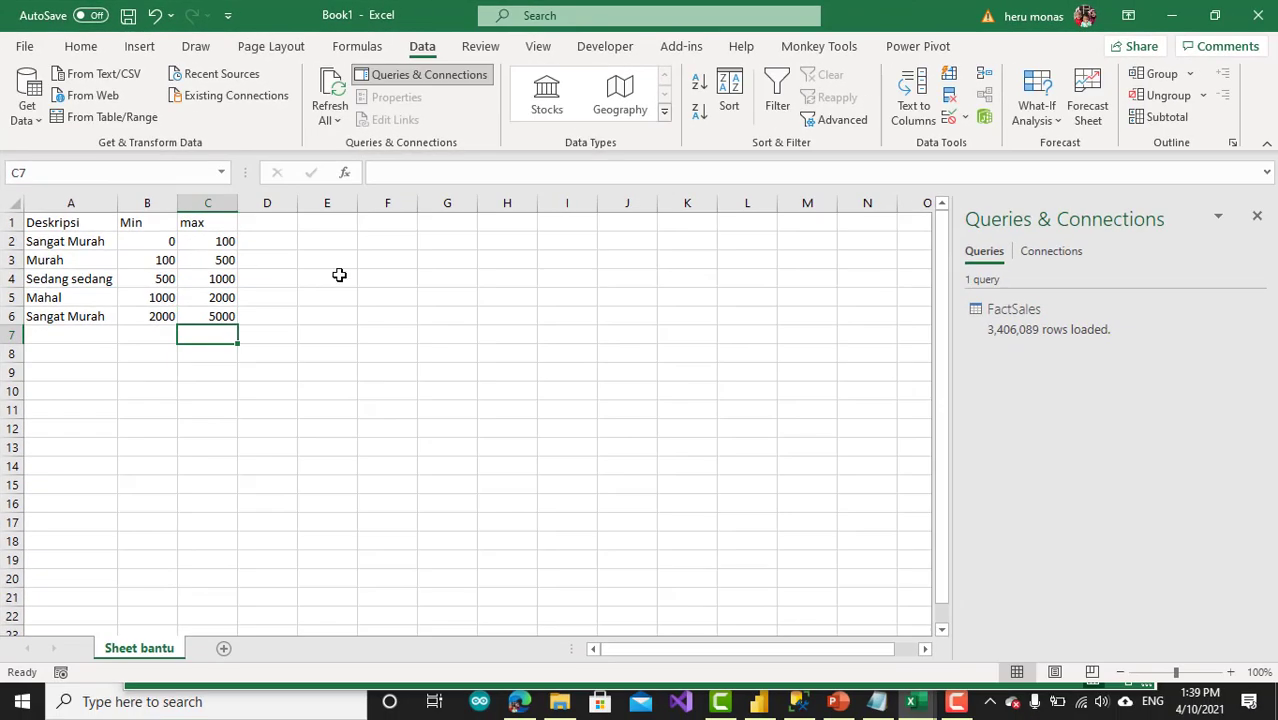
# Step: Format the range A1:C6 as a table with headers, using a blue style from the Medium group
pyautogui.click(436, 357)
pyautogui.click(84, 285)
pyautogui.moveTo(66, 225); pyautogui.dragTo(203, 320)
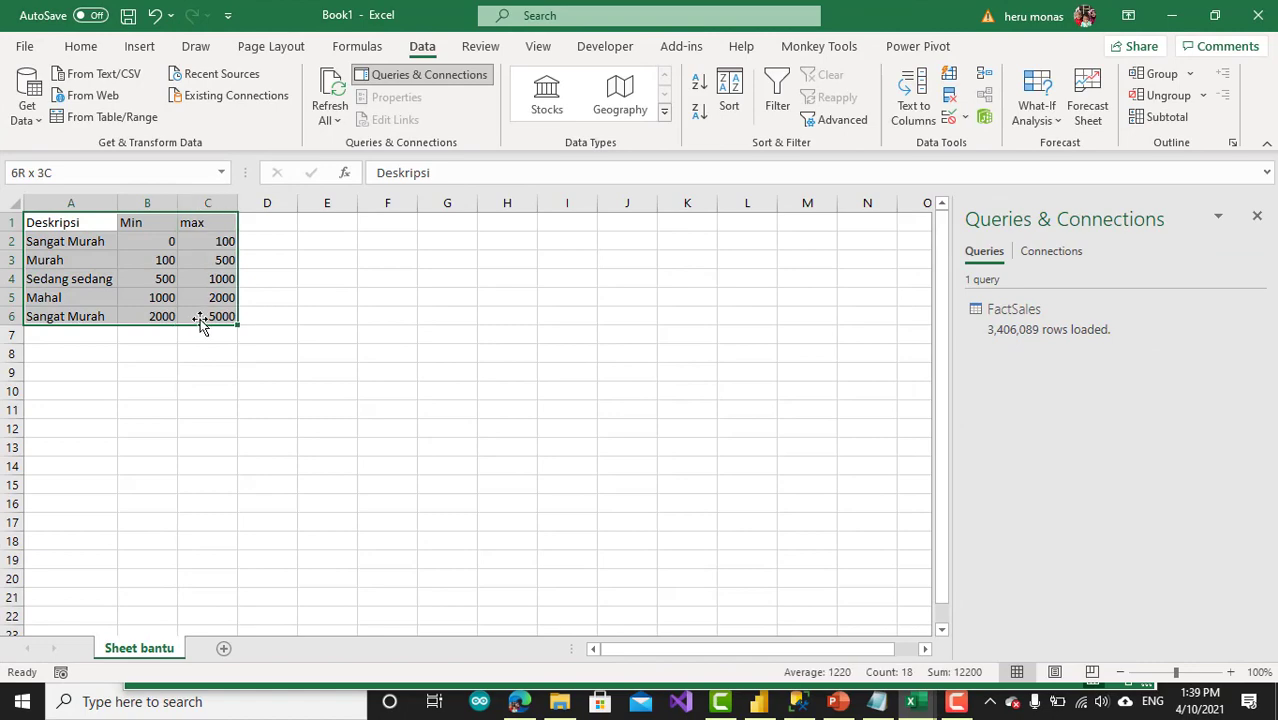
pyautogui.click(92, 50)
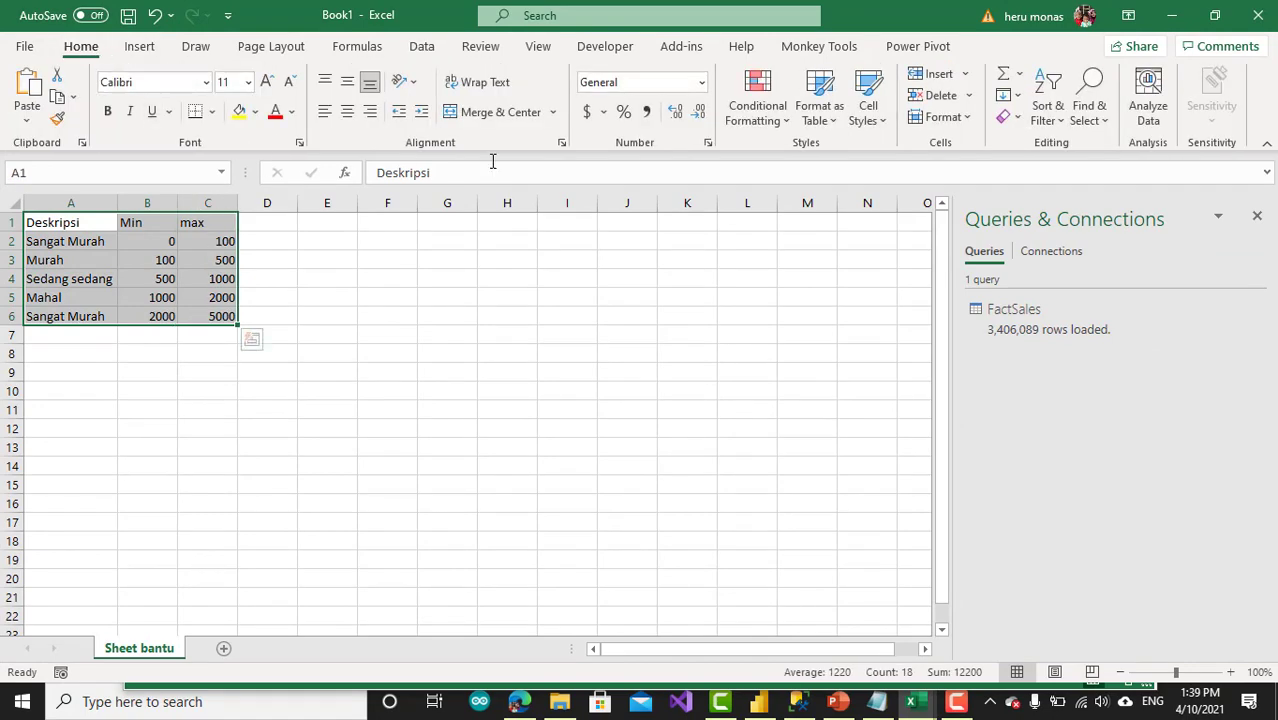
pyautogui.click(822, 121)
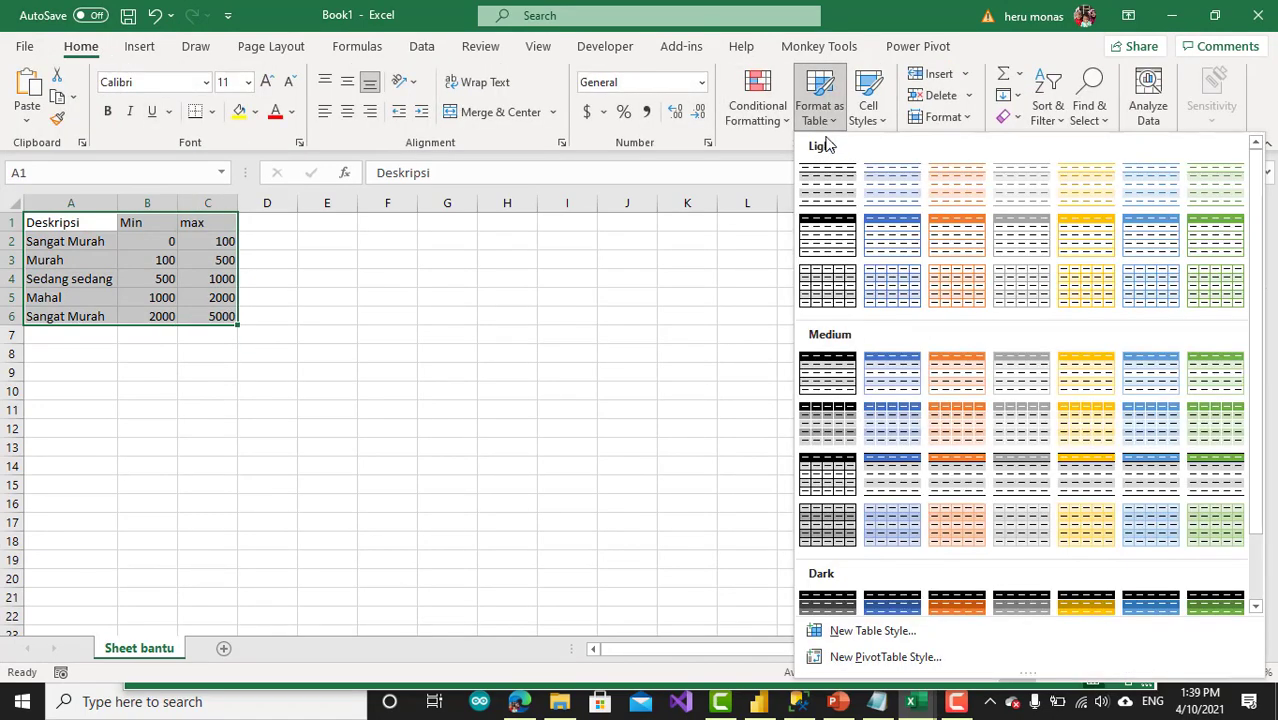
pyautogui.click(893, 428)
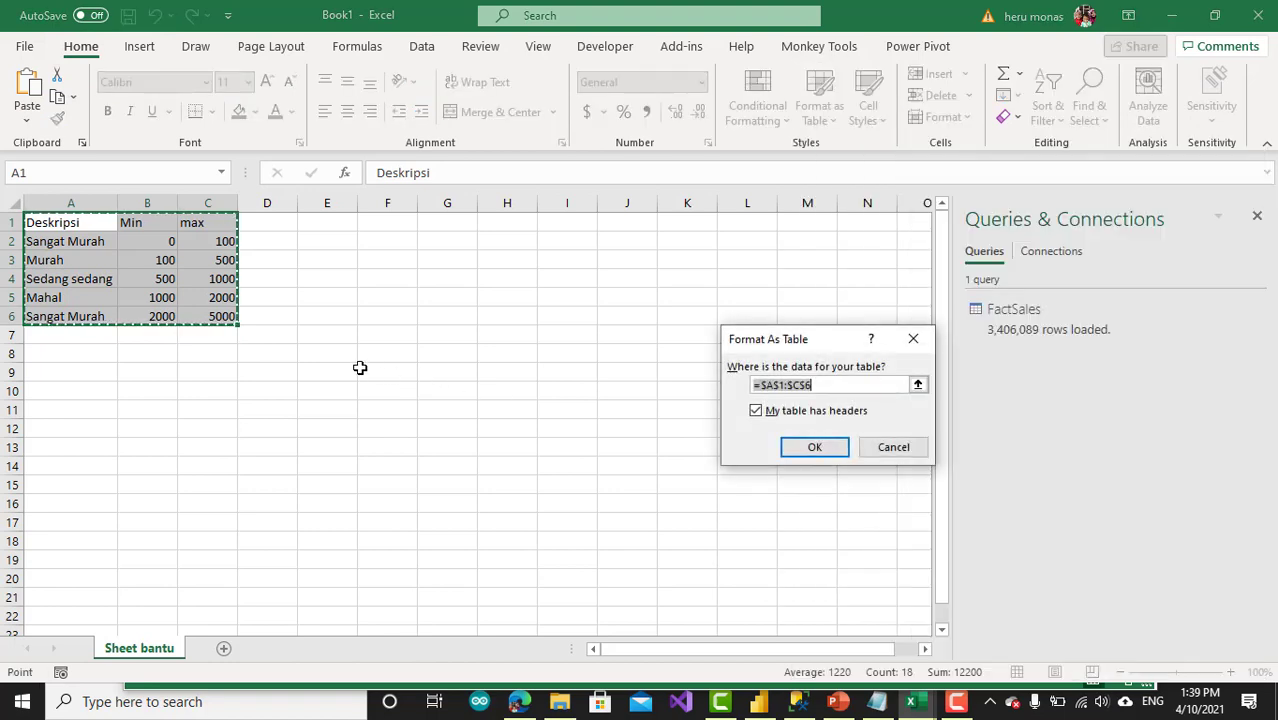
pyautogui.click(815, 448)
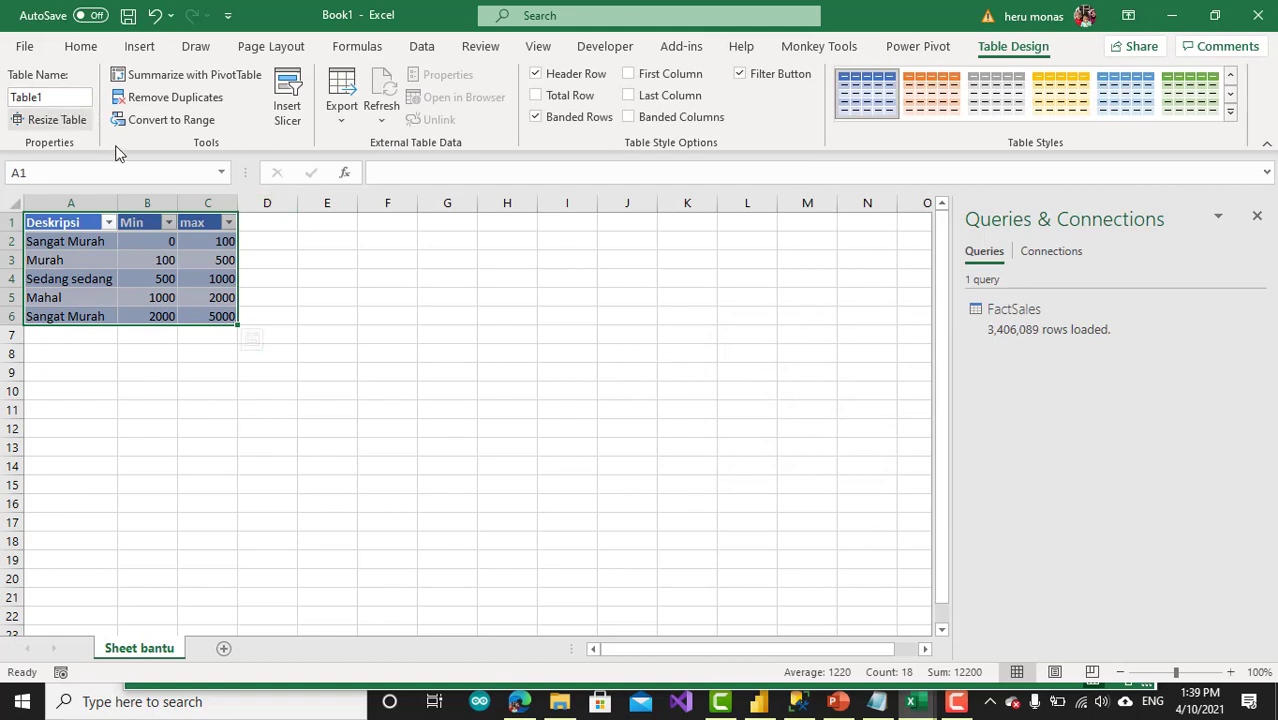
# Step: Rename the price class table as TblKasifikasi
pyautogui.click(183, 278)
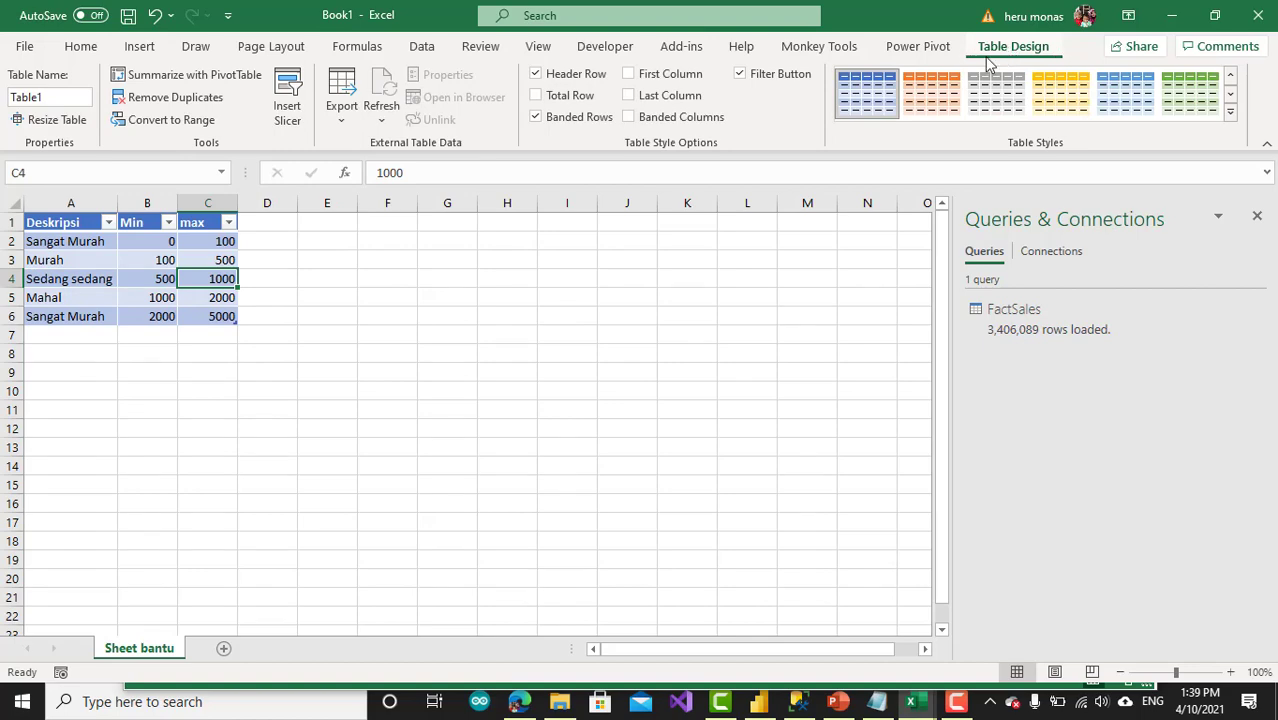
pyautogui.click(44, 98)
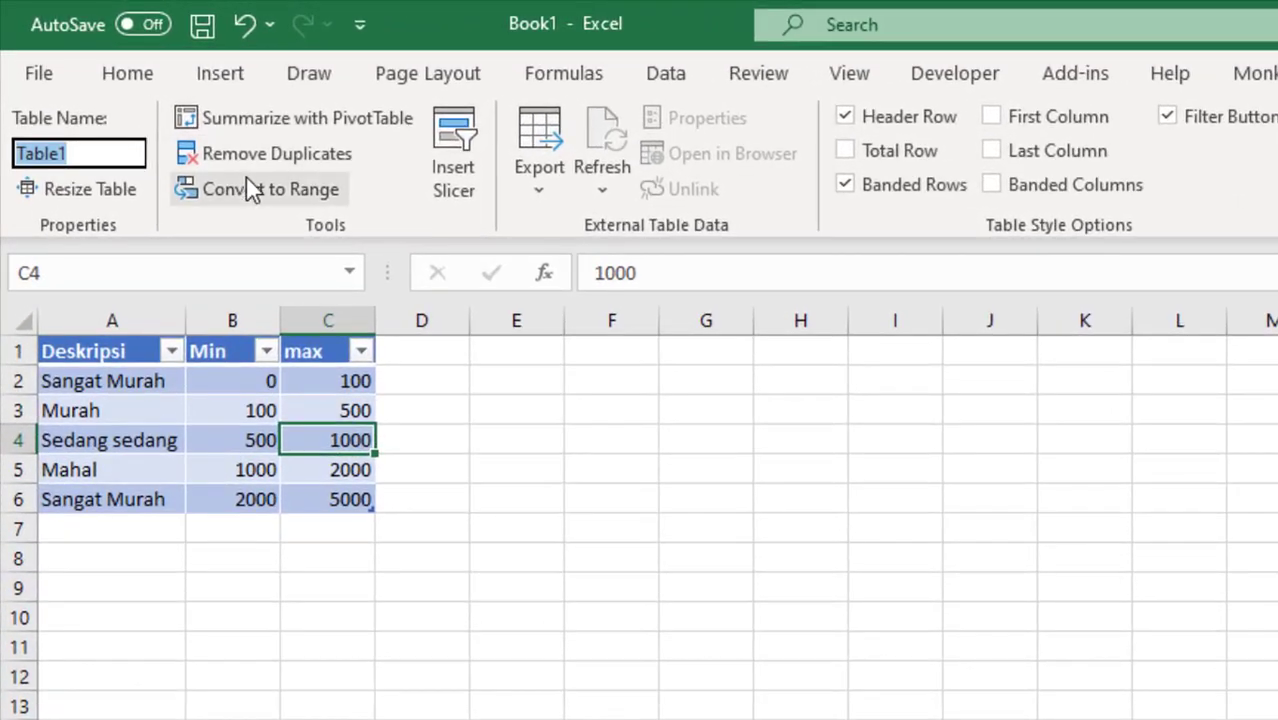
pyautogui.write('TblKa')
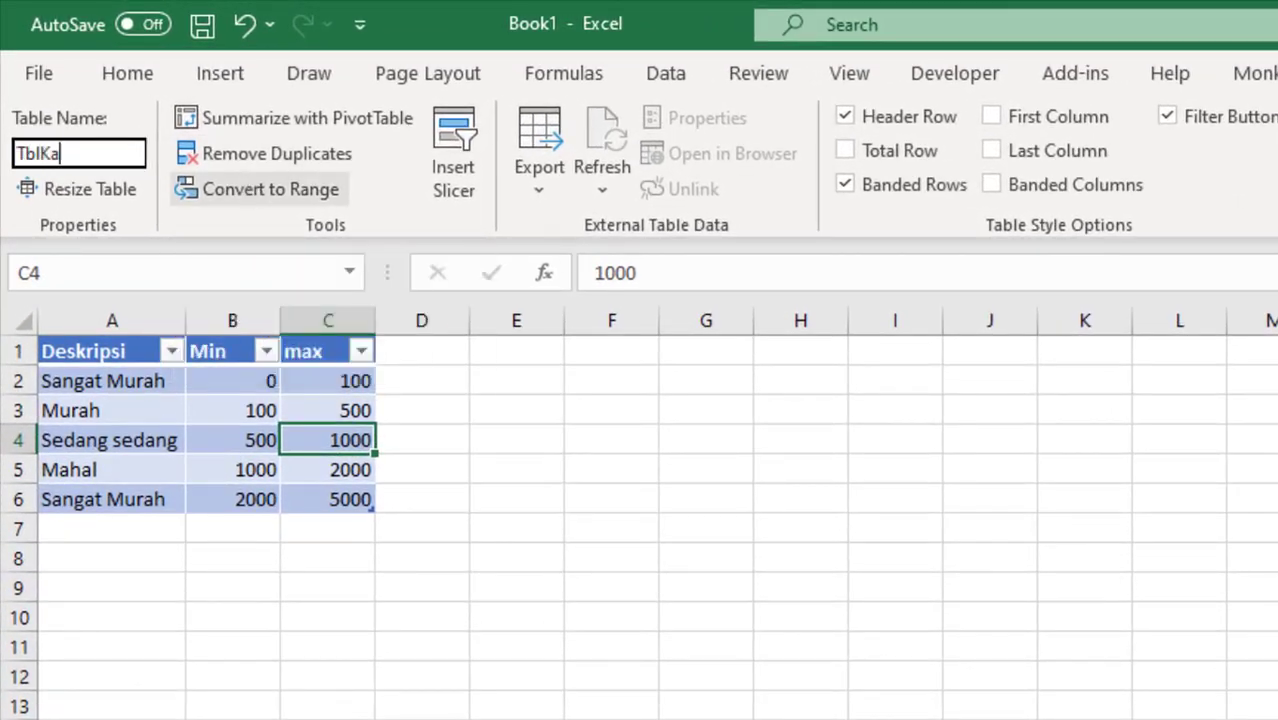
pyautogui.write('sifikasi')
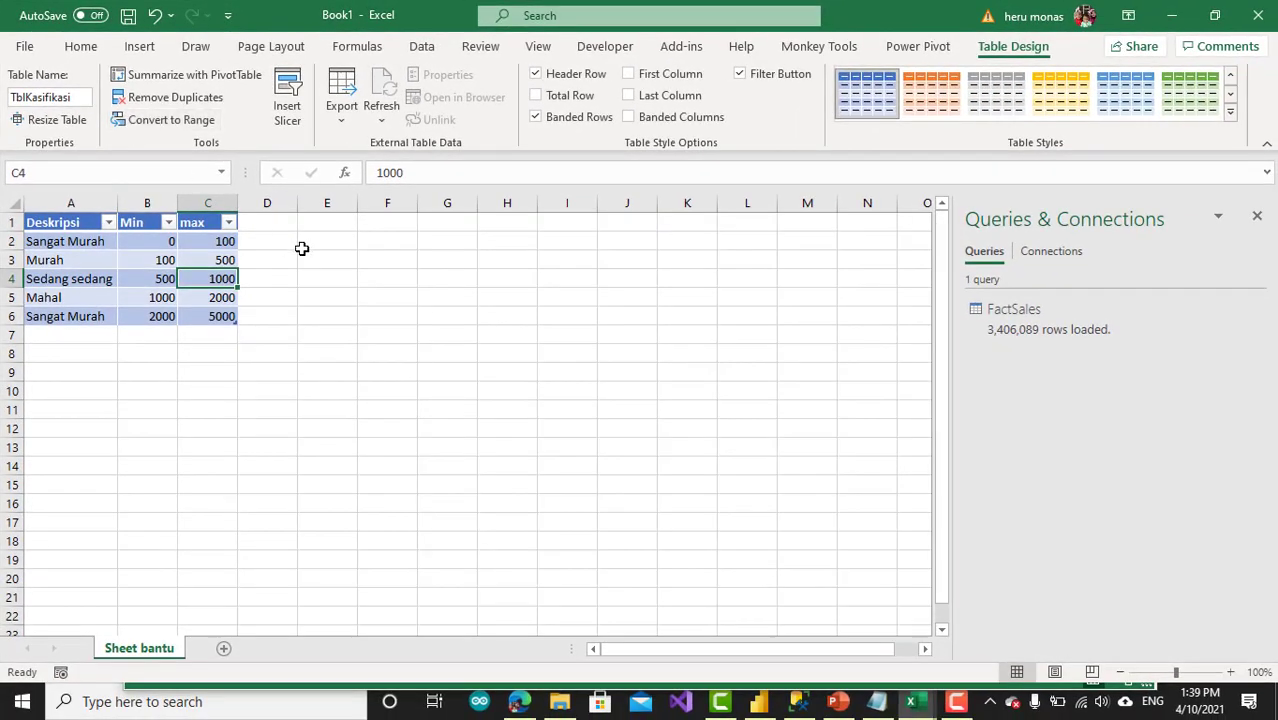
pyautogui.click(545, 463)
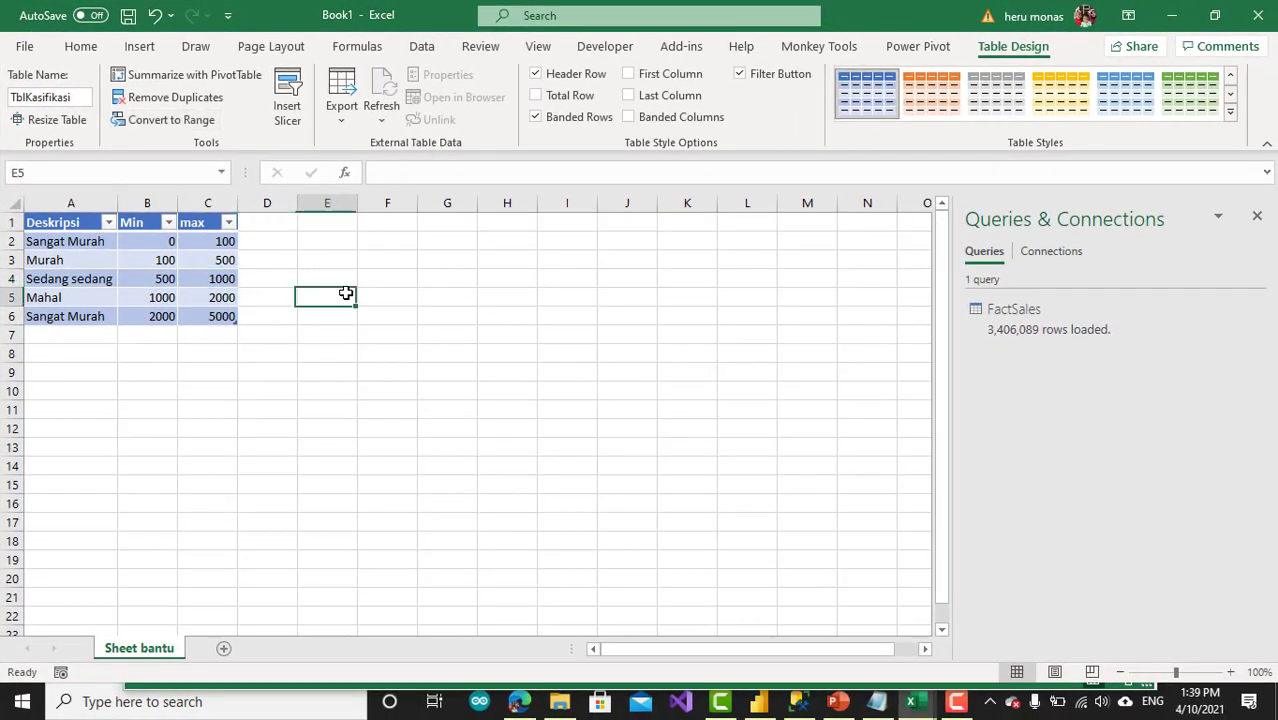
# Step: Add the TblKasifikasi table to the Power Pivot data model
pyautogui.click(182, 280)
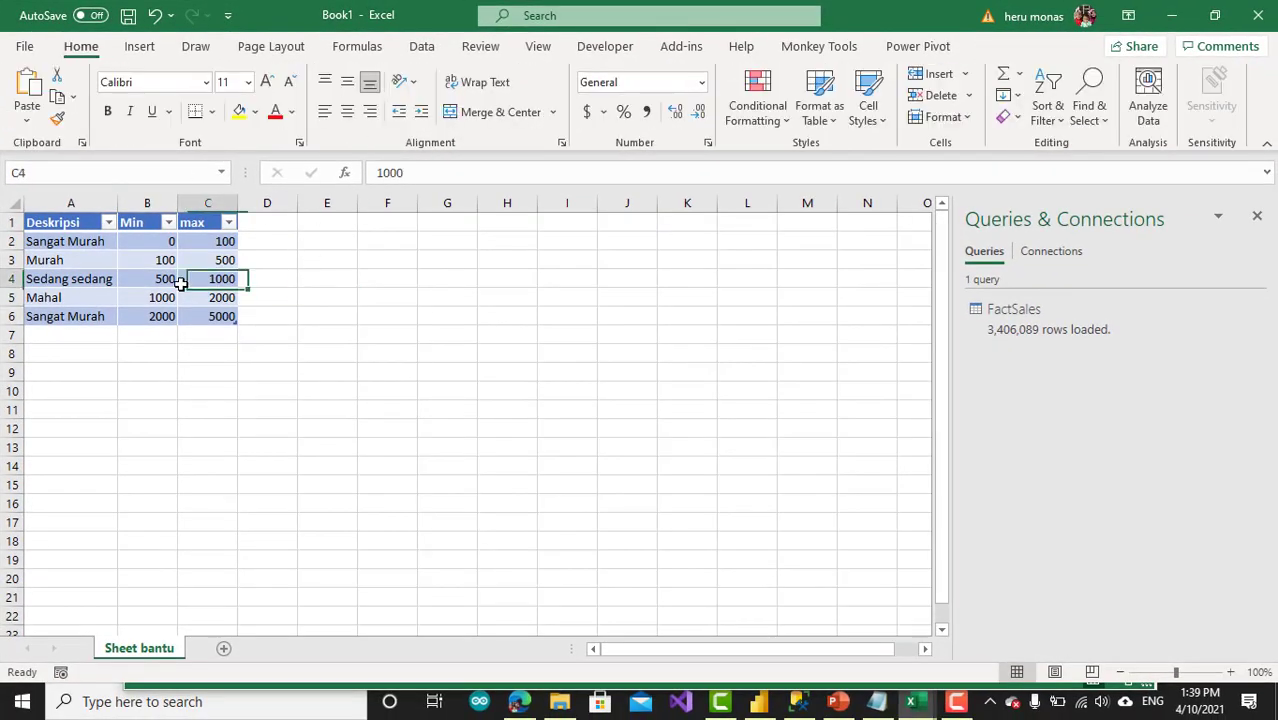
pyautogui.click(157, 303)
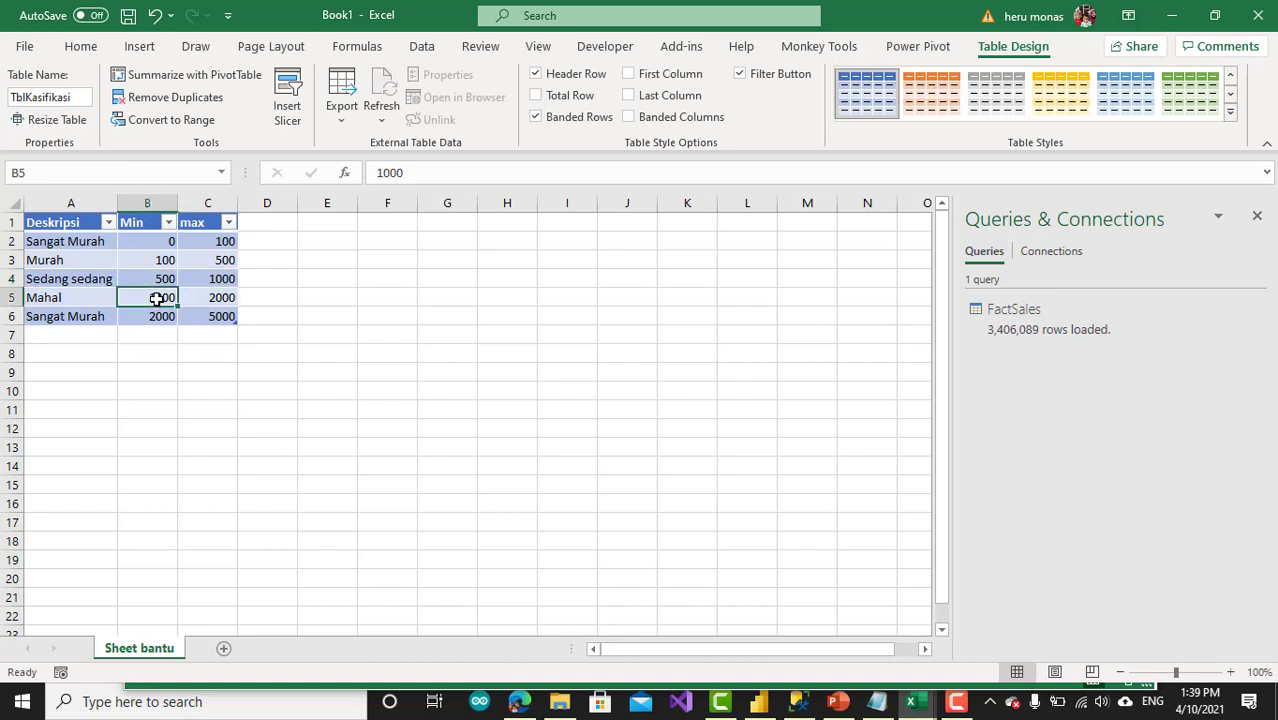
pyautogui.click(918, 50)
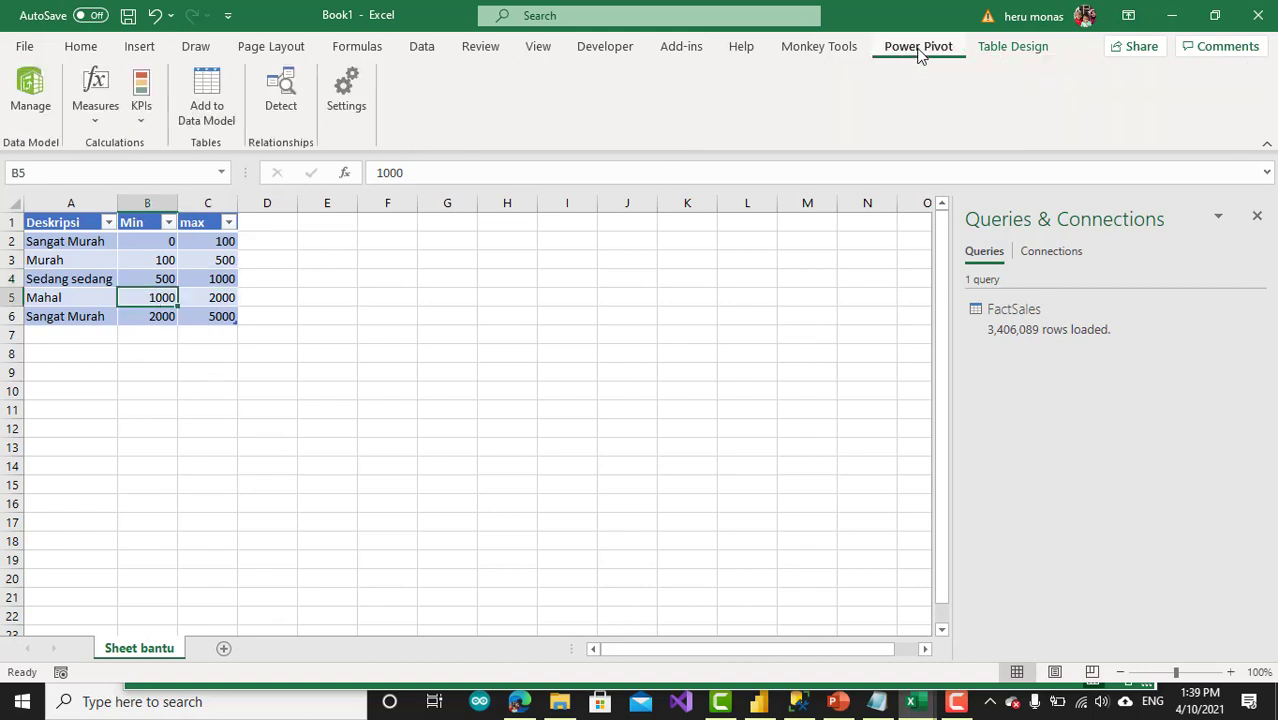
pyautogui.click(213, 96)
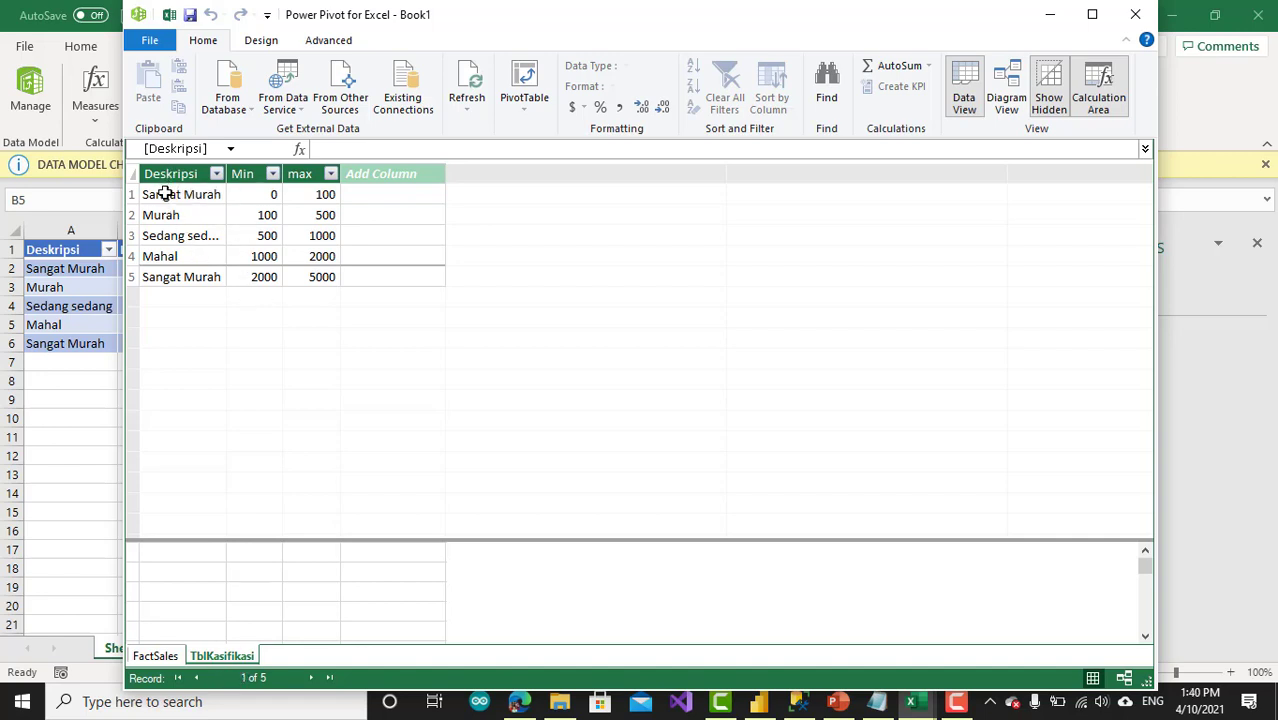
# Step: Start a new calculated column in the FactSales table with the formula text kol_Klasifikasi =
pyautogui.click(155, 656)
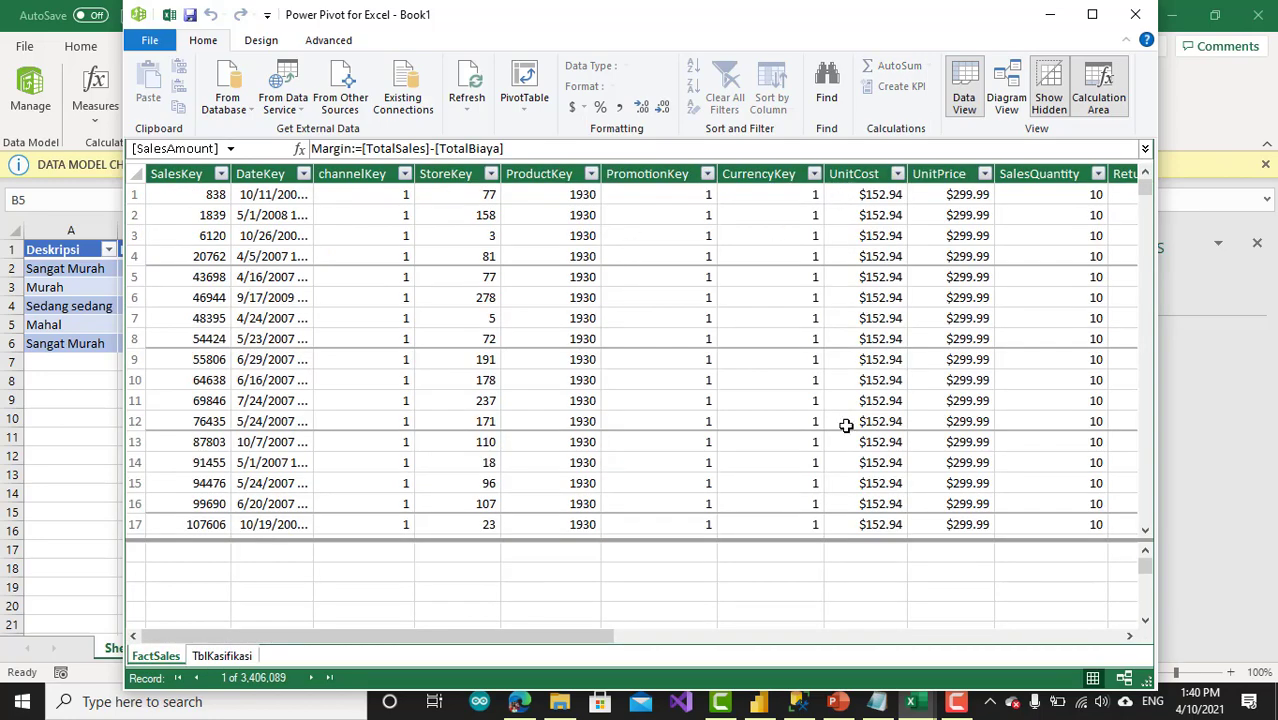
pyautogui.moveTo(562, 639); pyautogui.dragTo(772, 641)
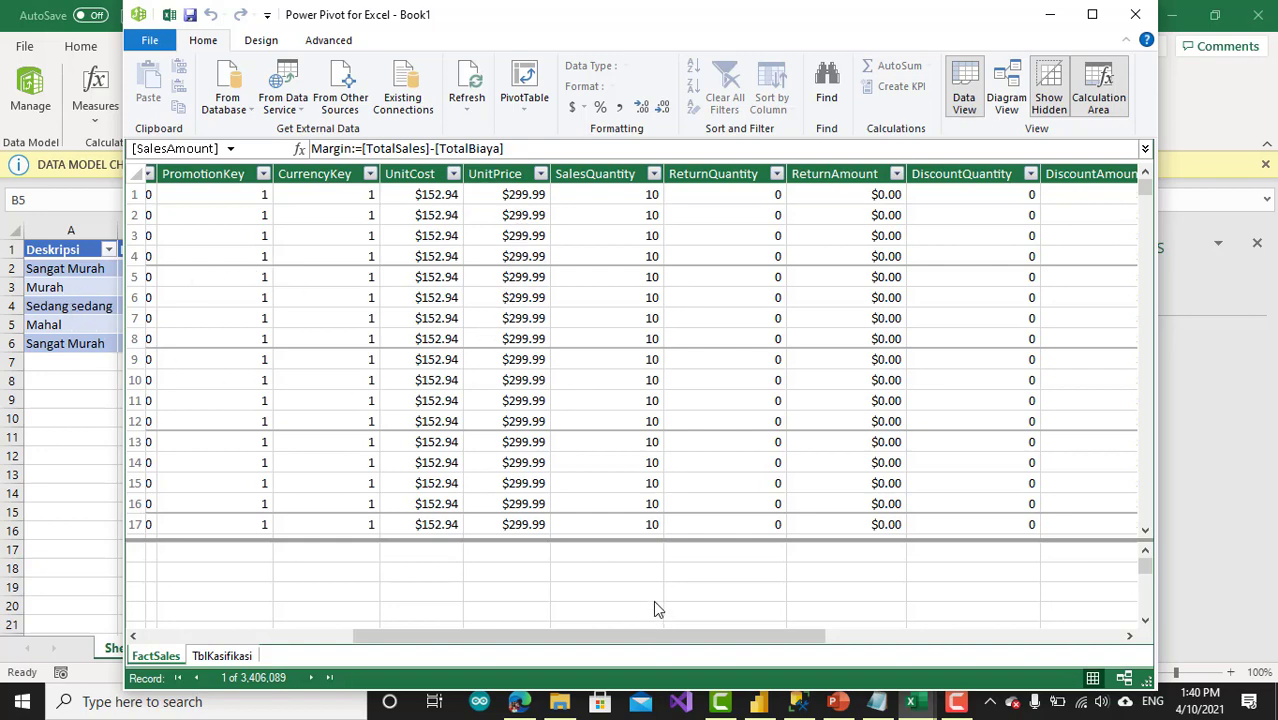
pyautogui.moveTo(631, 638); pyautogui.dragTo(996, 639)
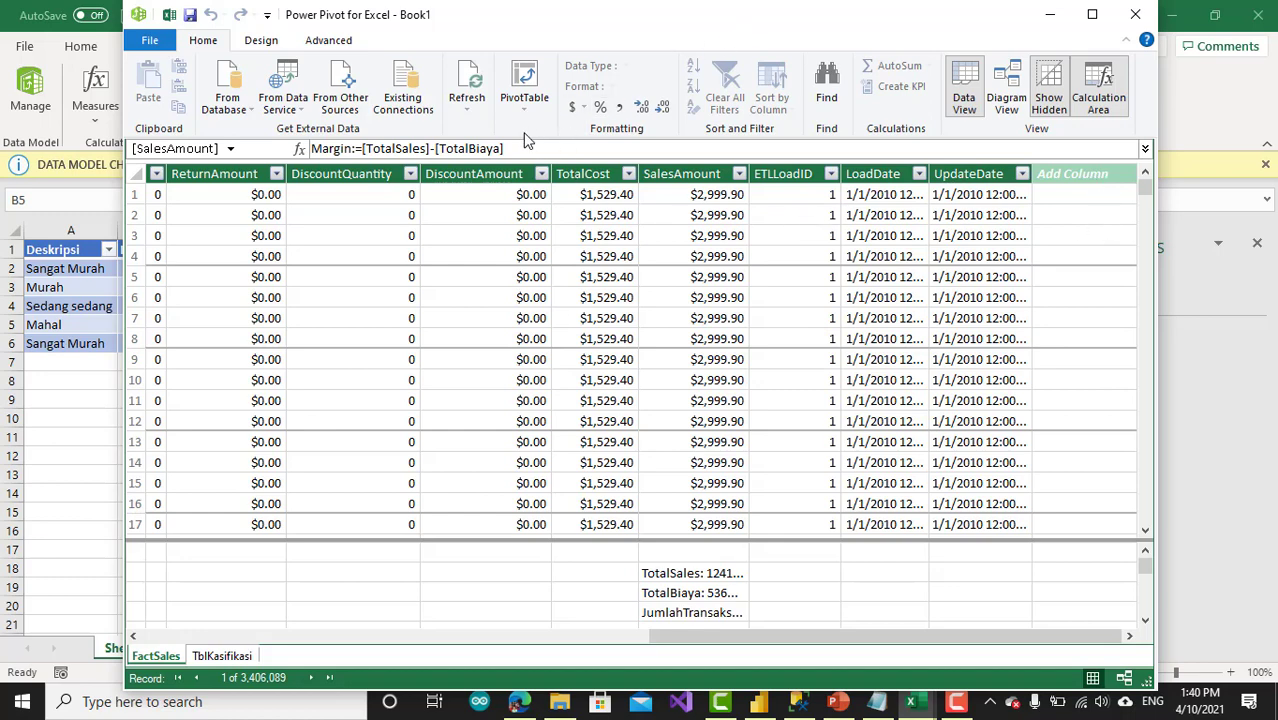
pyautogui.click(266, 44)
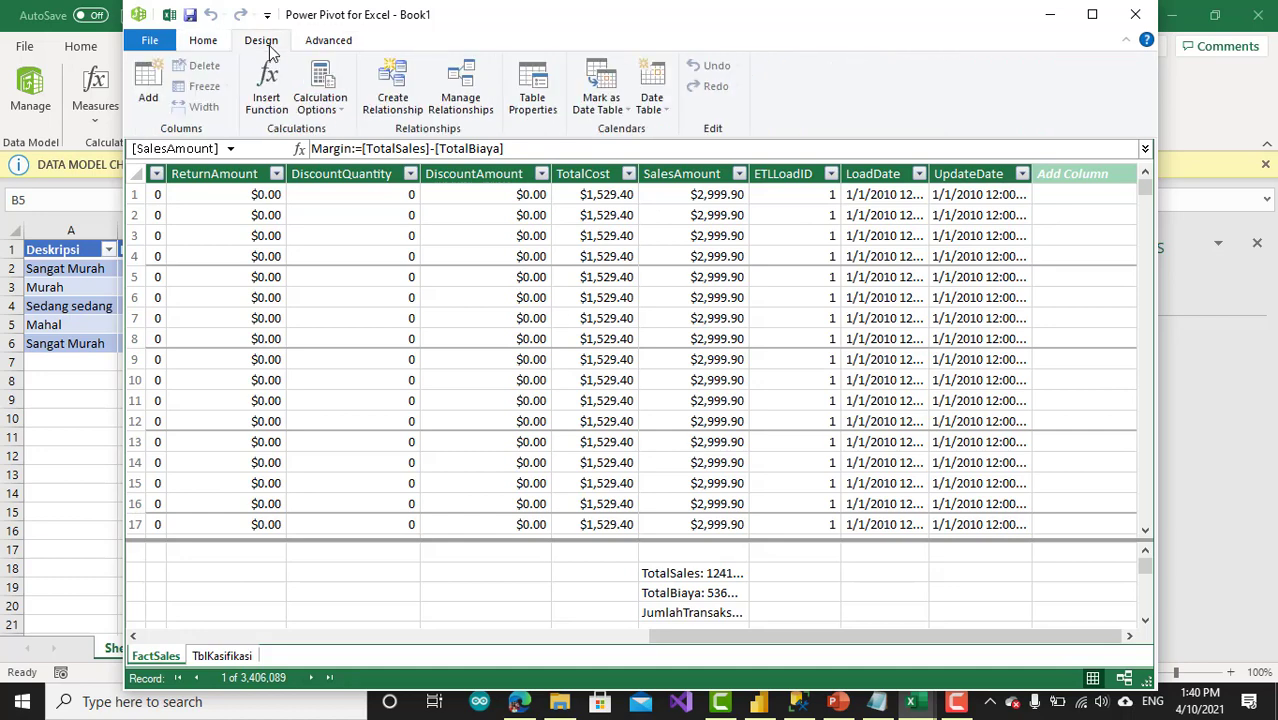
pyautogui.click(348, 44)
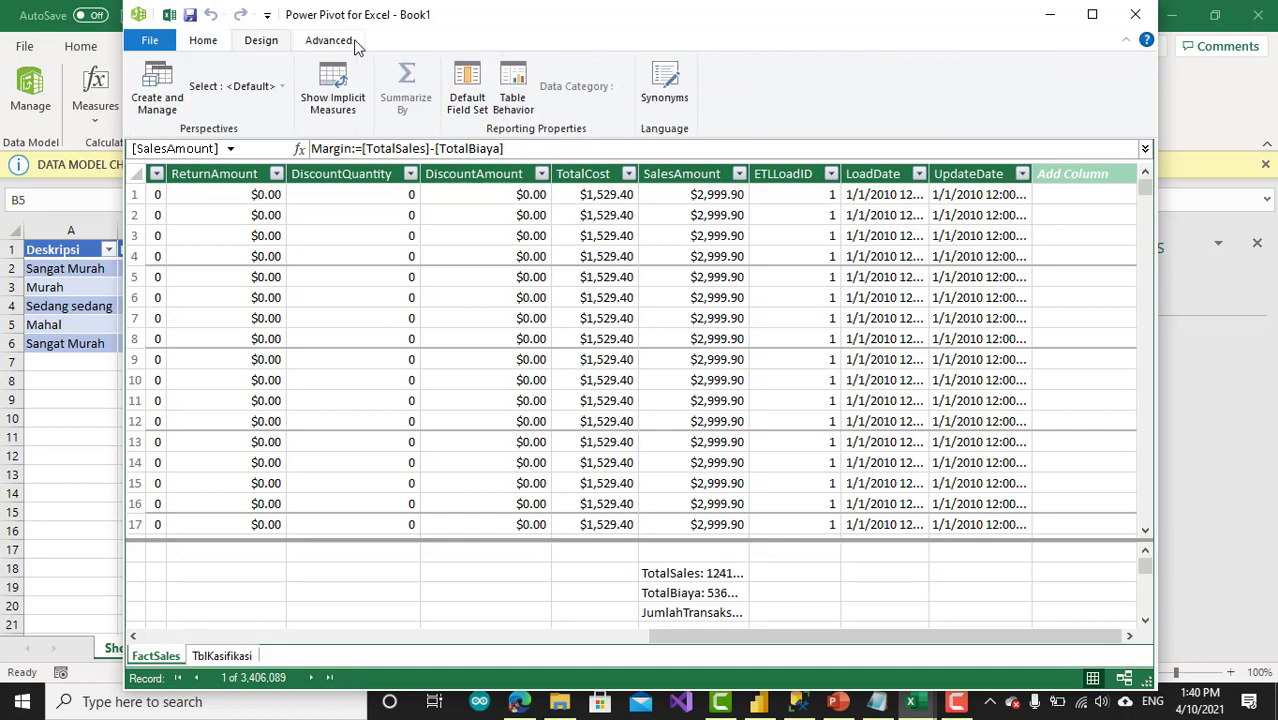
pyautogui.click(206, 45)
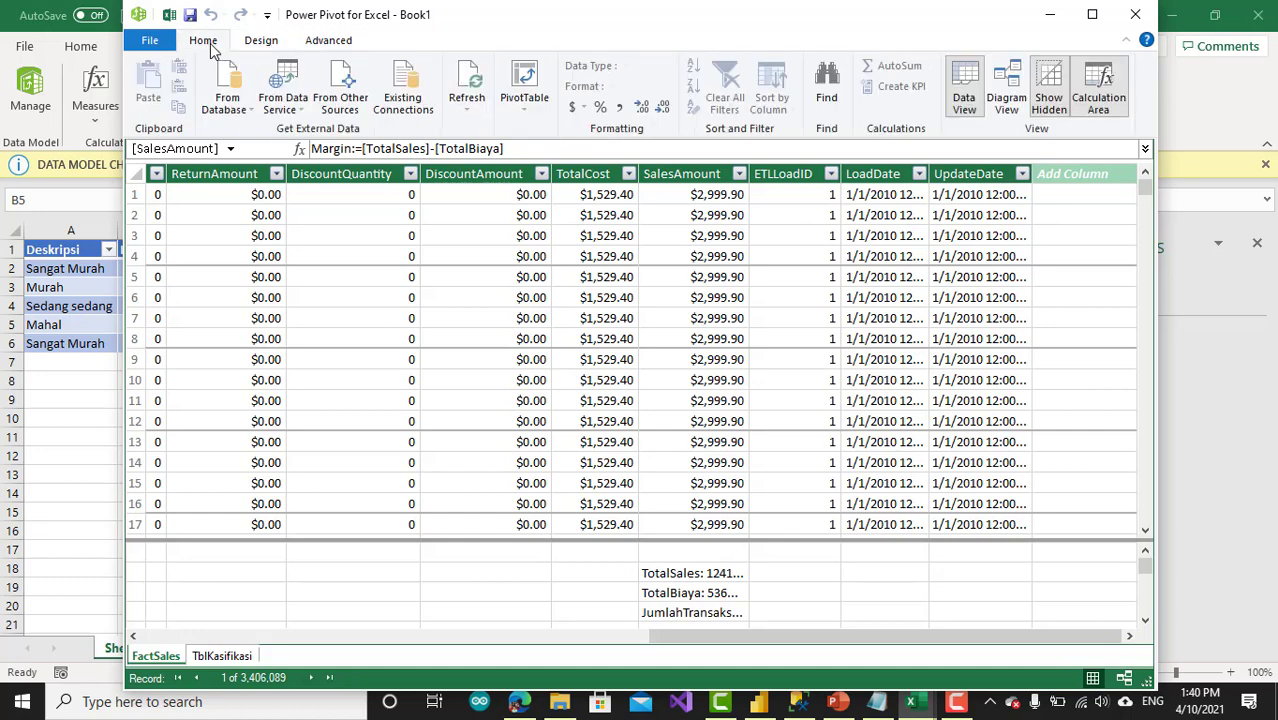
pyautogui.click(1077, 194)
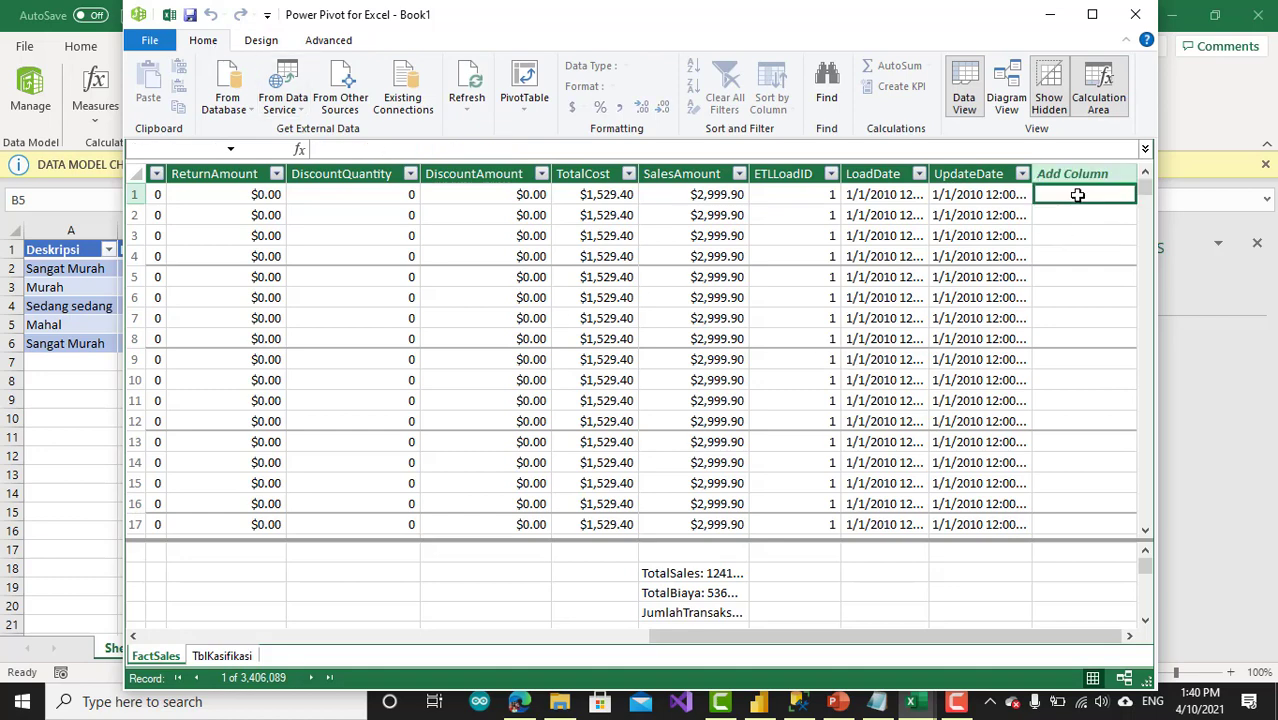
pyautogui.click(538, 150)
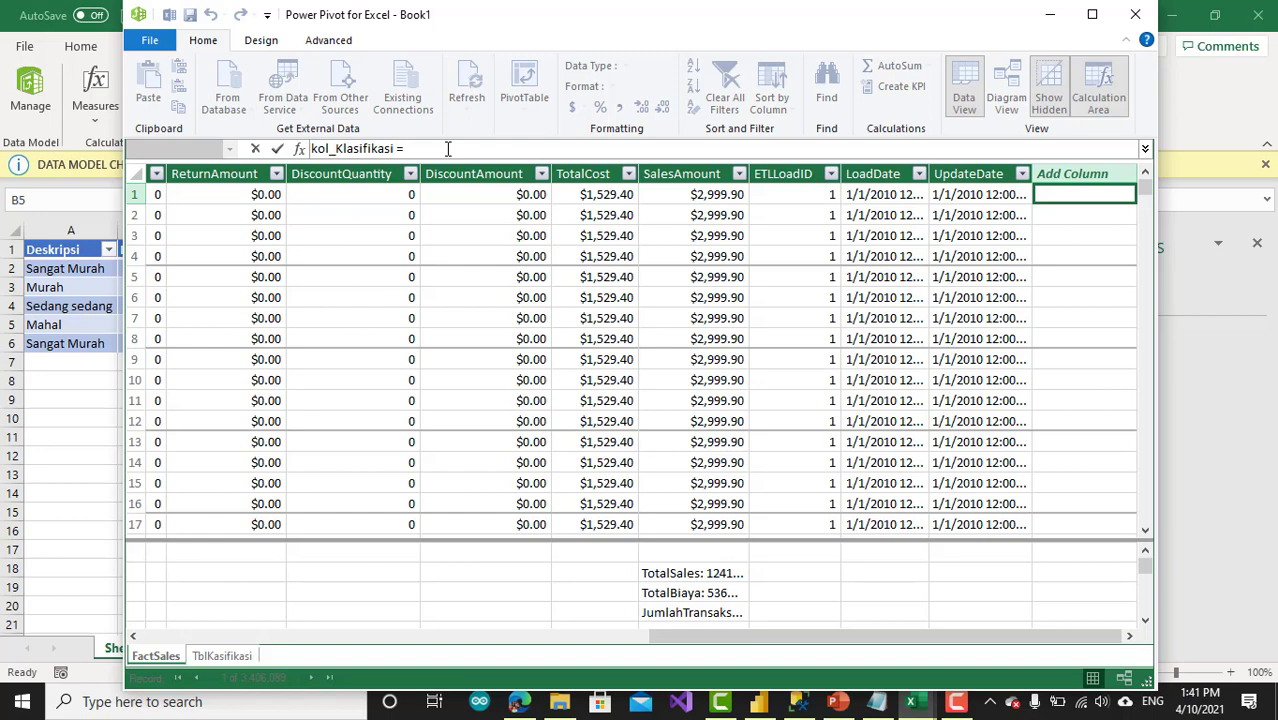
# Step: Enlarge the formula text and expand the formula bar to show more than one line
pyautogui.keyDown('ctrl'); pyautogui.scroll(4, 447, 148); pyautogui.keyUp('ctrl')
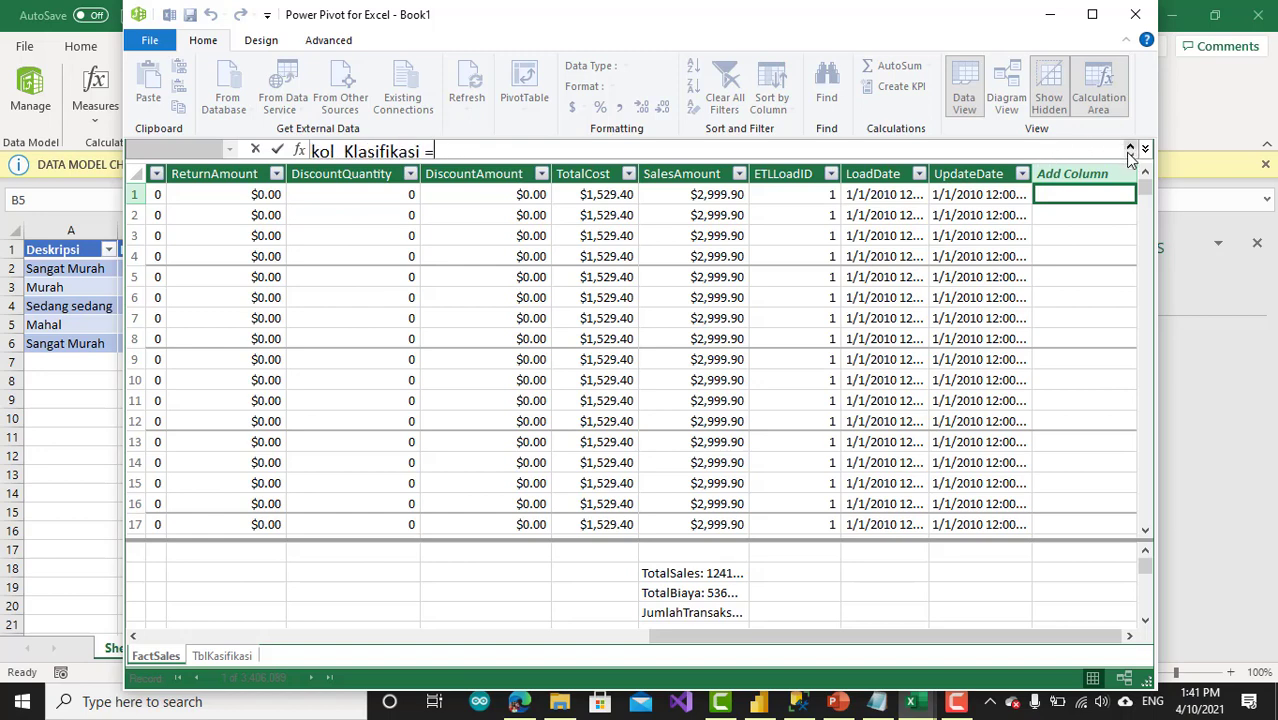
pyautogui.keyDown('ctrl'); pyautogui.scroll(-4, 1133, 158); pyautogui.keyUp('ctrl')
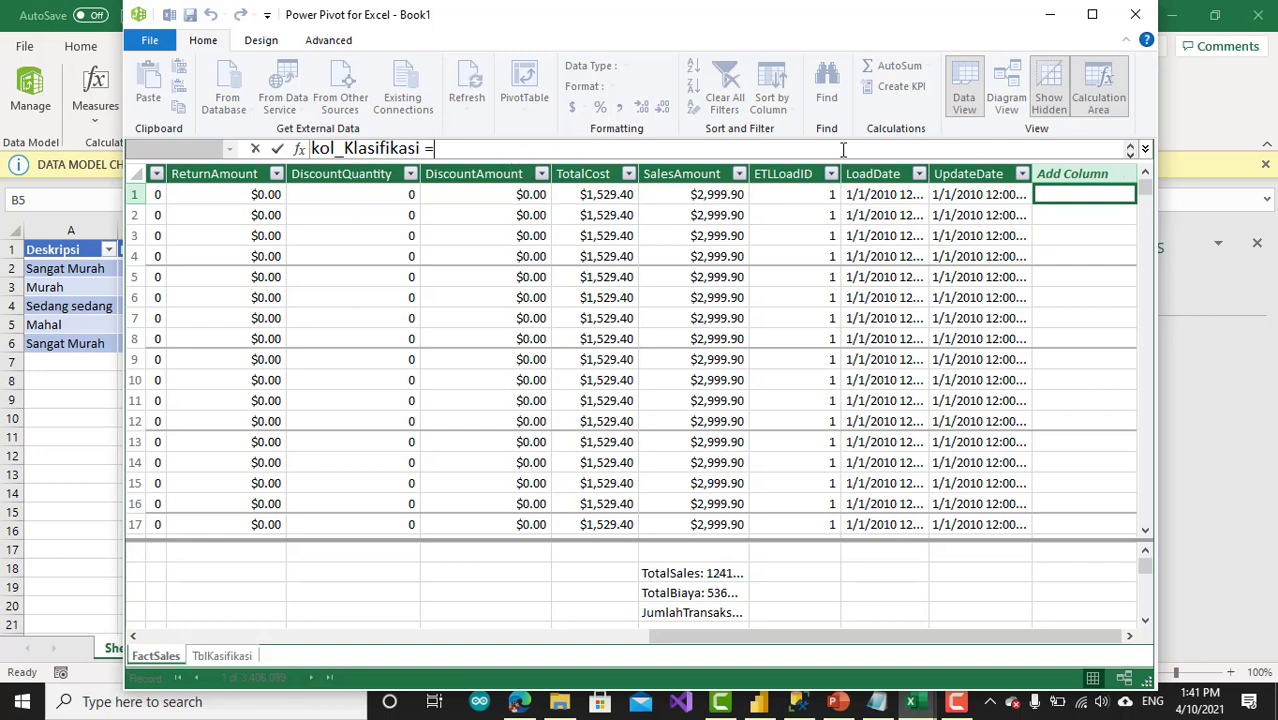
pyautogui.click(1145, 148)
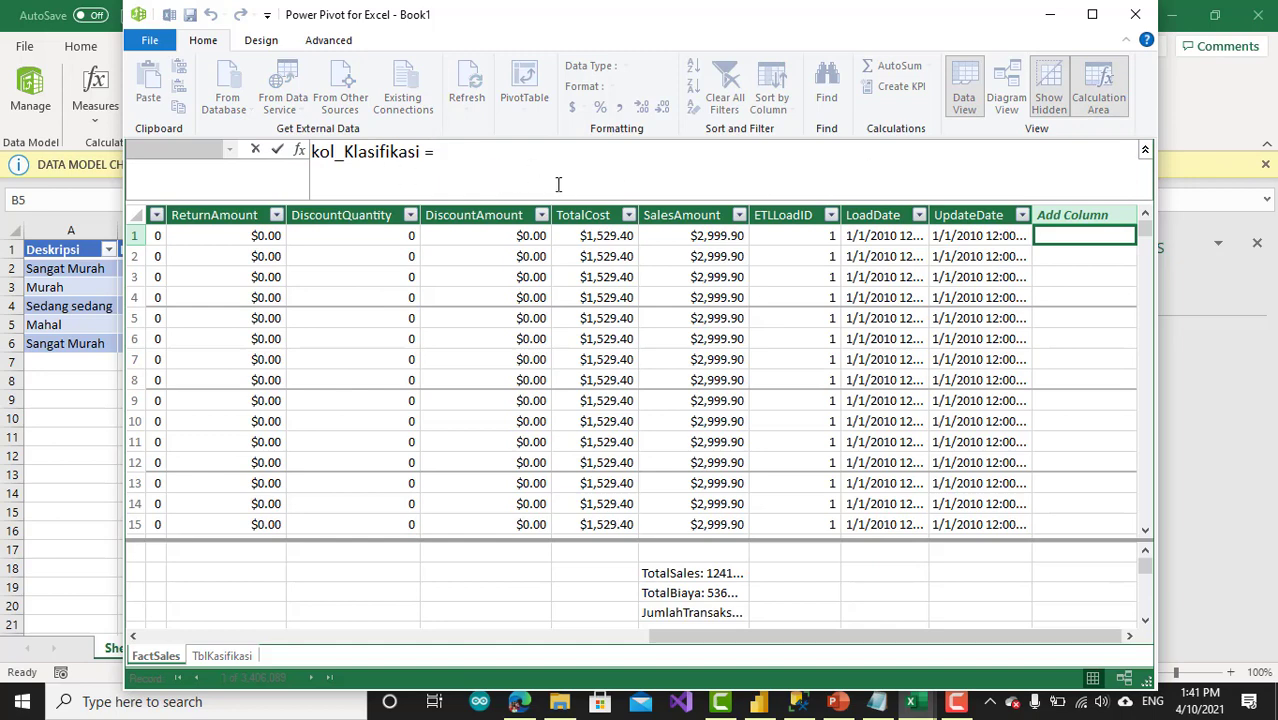
# Step: Declare the variable kolomAcuan on a new line of the formula with VAR kolomAcuan=
pyautogui.hotkey('shift', 'Return')
pyautogui.write('VAR')
pyautogui.press('BackSpace')
pyautogui.write('A')
pyautogui.press('BackSpace')
pyautogui.write('R koloma=')
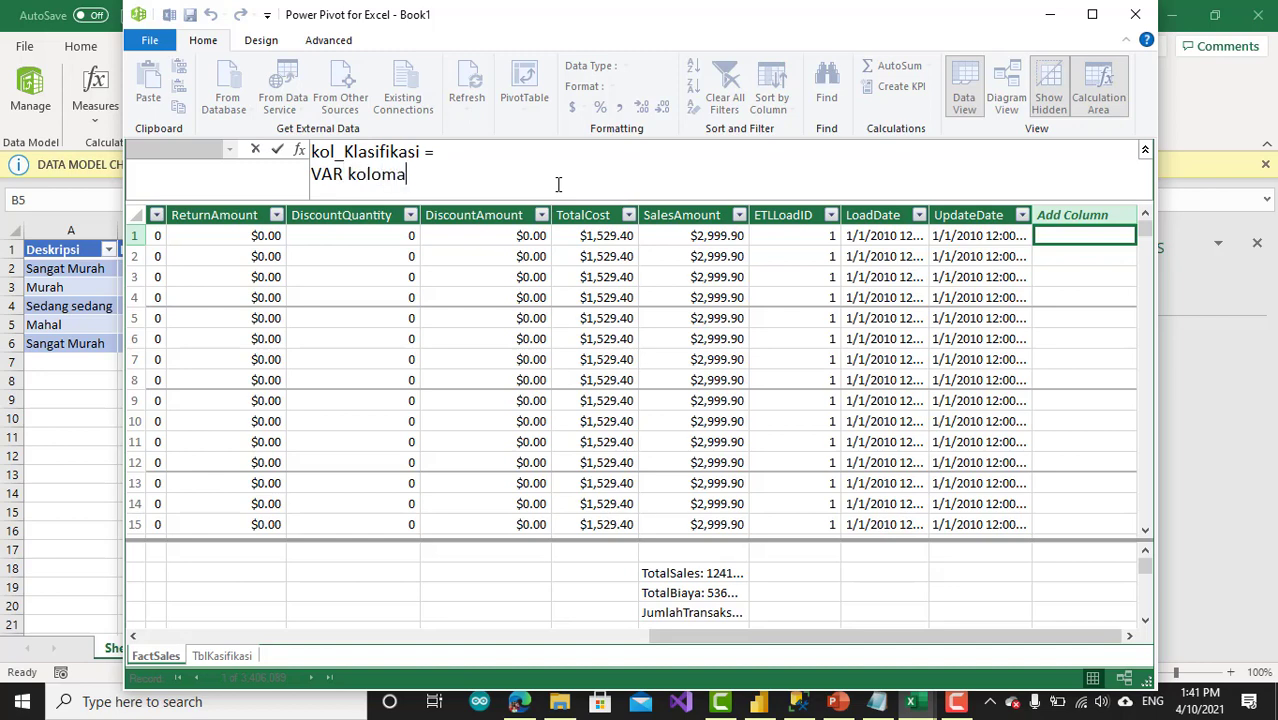
pyautogui.press('BackSpace')
pyautogui.press('BackSpace')
pyautogui.write('Acuan= fact')
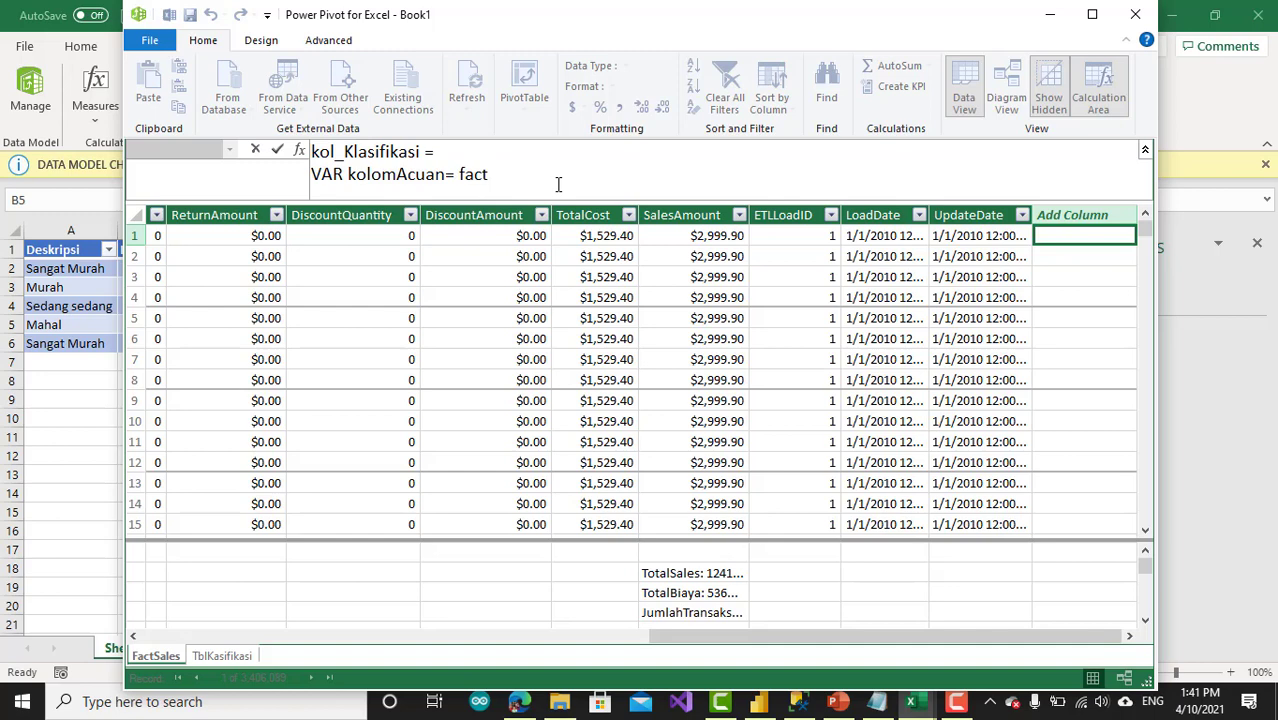
# Step: Change the formula's first-line assignment to := and set kolomAcuan to FactSales[UnitPrice]
pyautogui.click(431, 150)
pyautogui.write(':')
pyautogui.press('BackSpace')
pyautogui.press('BackSpace')
pyautogui.press('BackSpace')
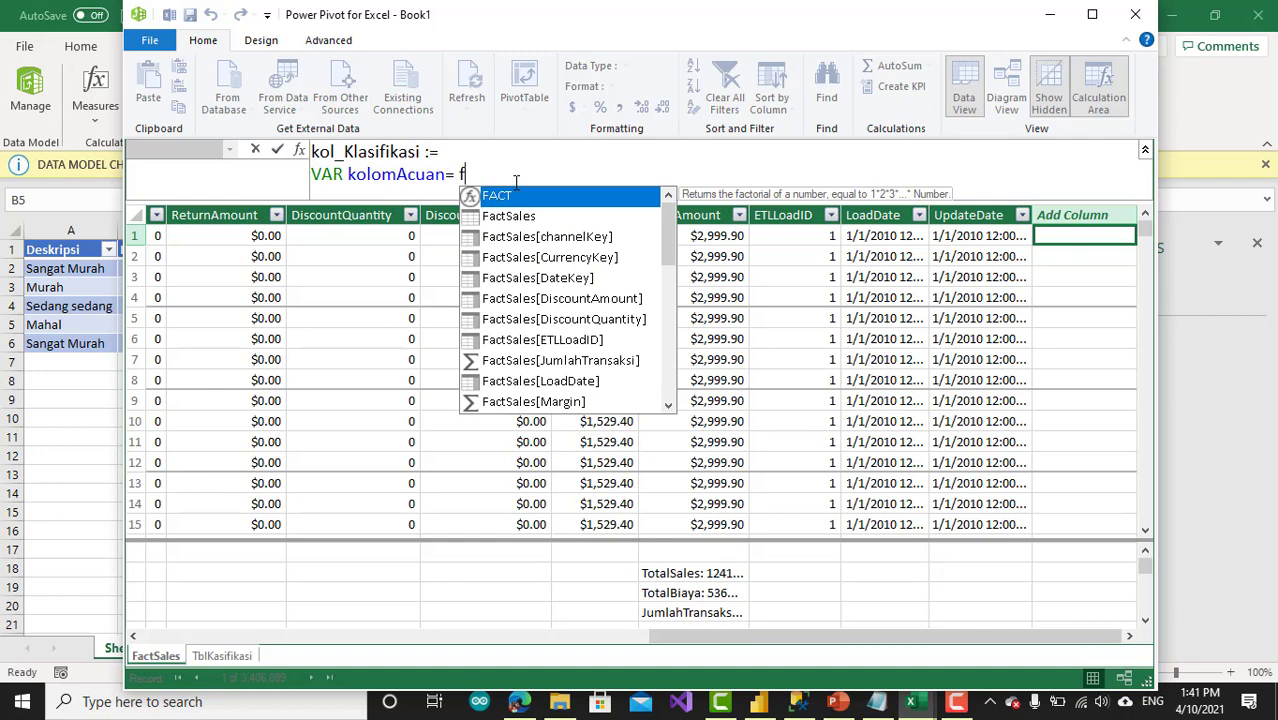
pyautogui.write('n')
pyautogui.press('BackSpace')
pyautogui.press('BackSpace')
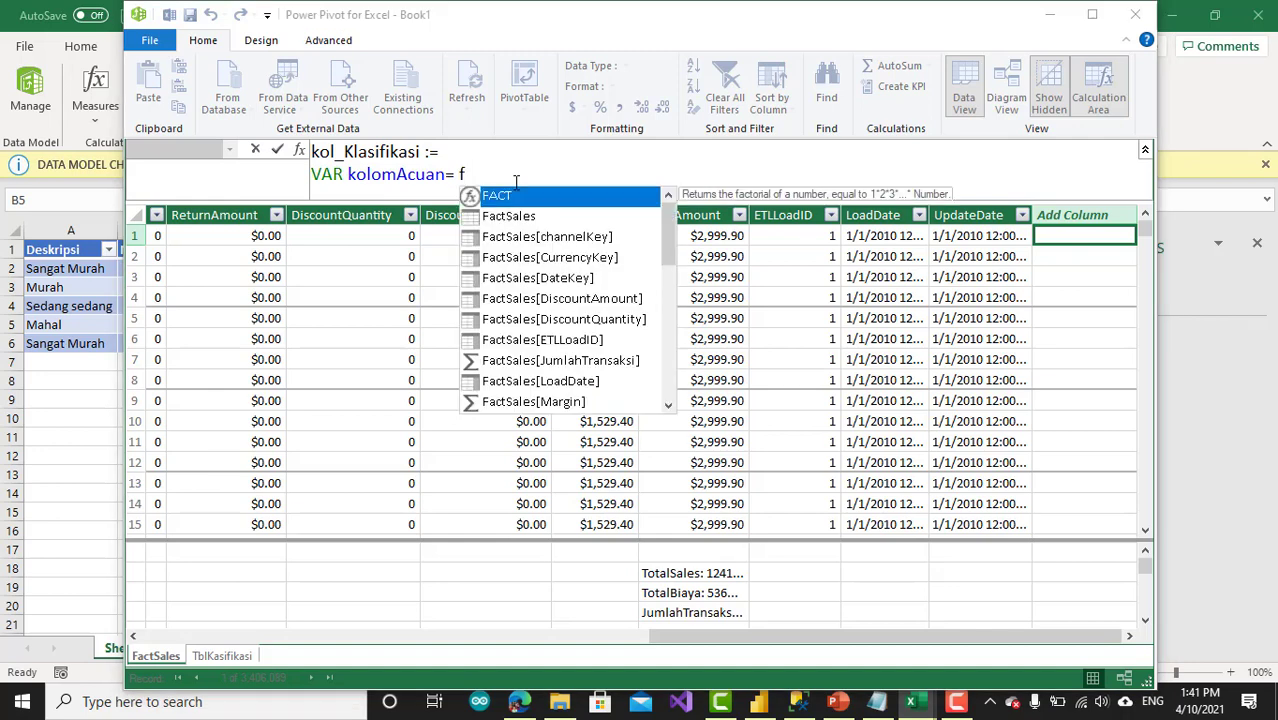
pyautogui.write('un')
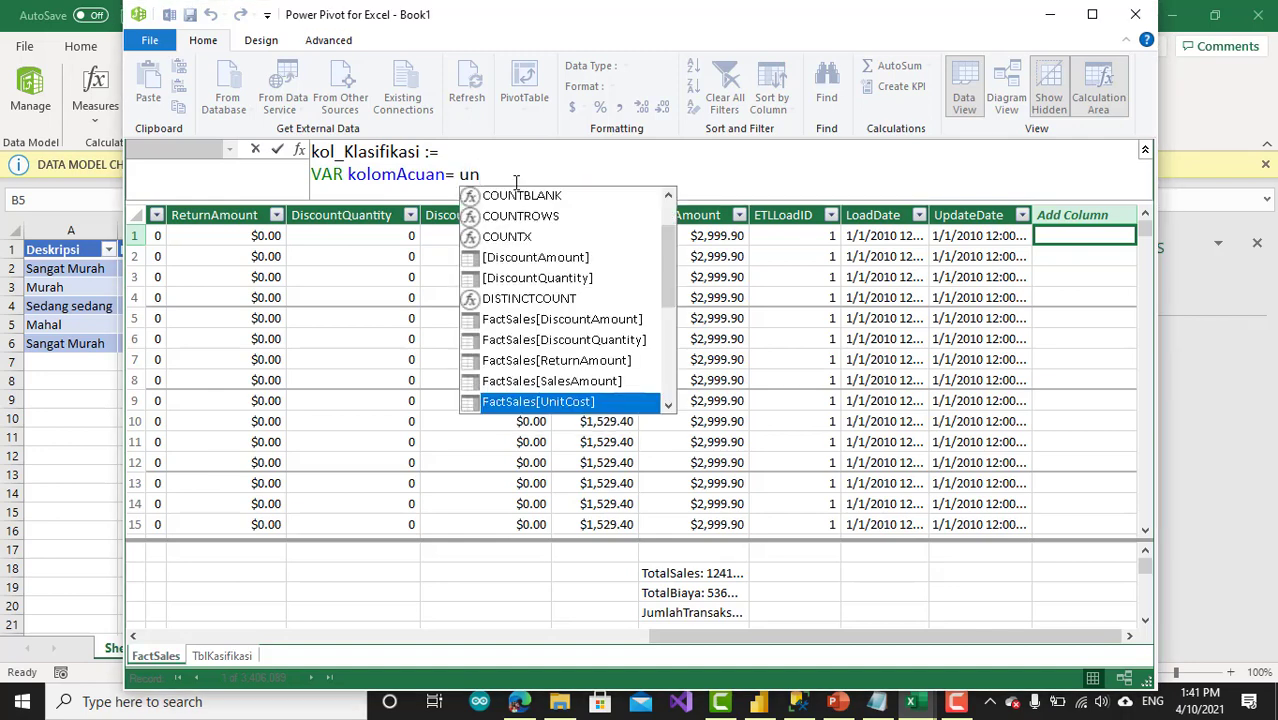
pyautogui.press('Down')
pyautogui.press('Down')
pyautogui.press('Up')
pyautogui.press('Tab')
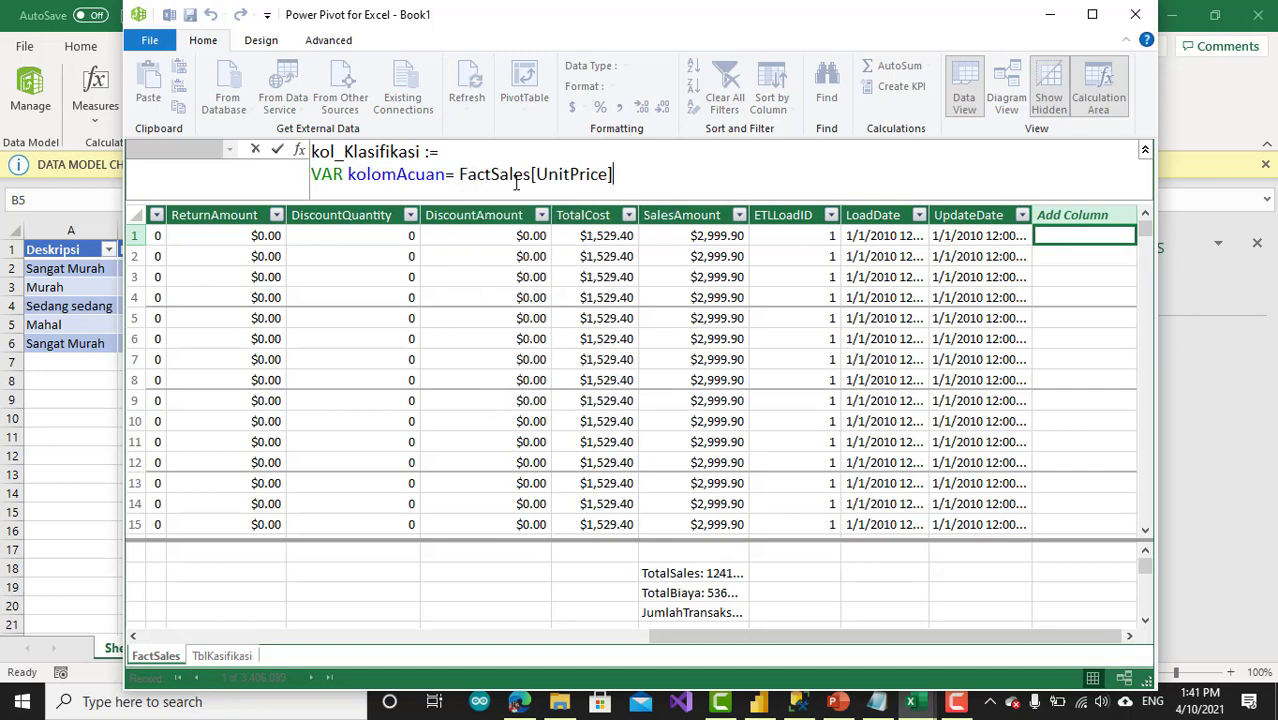
# Step: Make the formula bar taller so that a long multi-line formula fits, and resume editing after FactSales[UnitPrice]
pyautogui.hotkey('shift', 'Return')
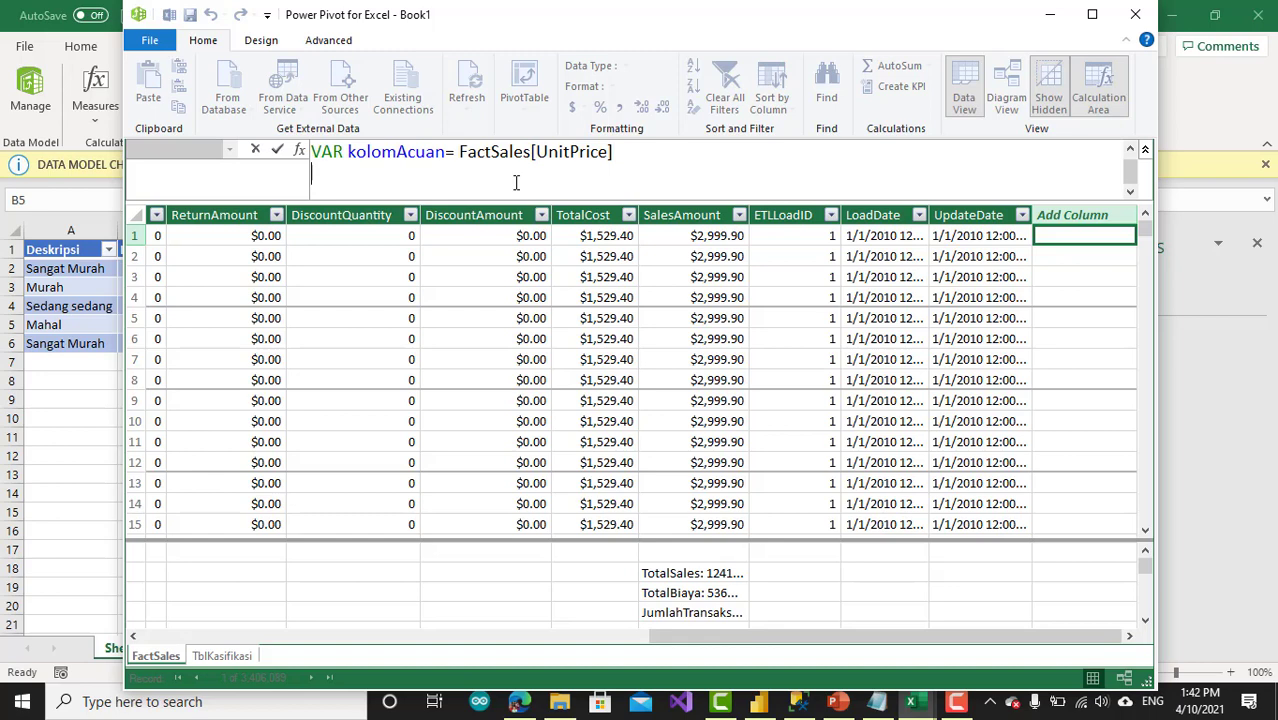
pyautogui.moveTo(561, 201); pyautogui.dragTo(545, 402)
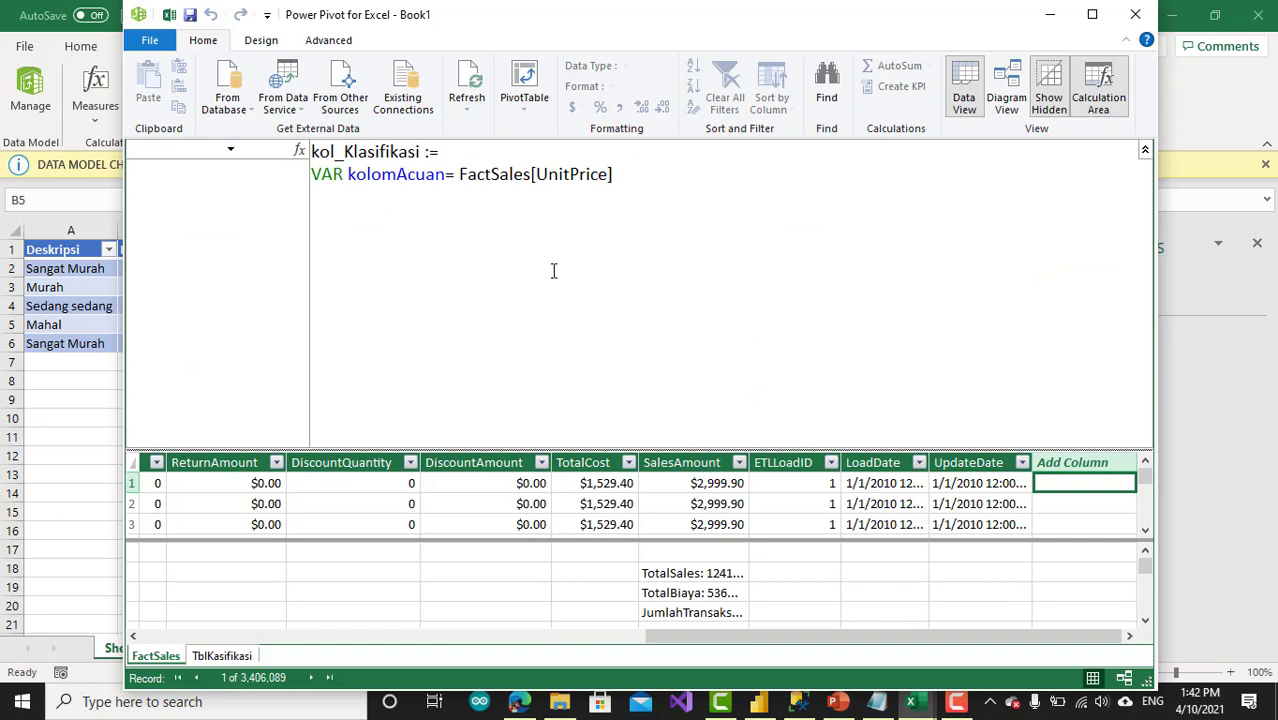
pyautogui.click(628, 179)
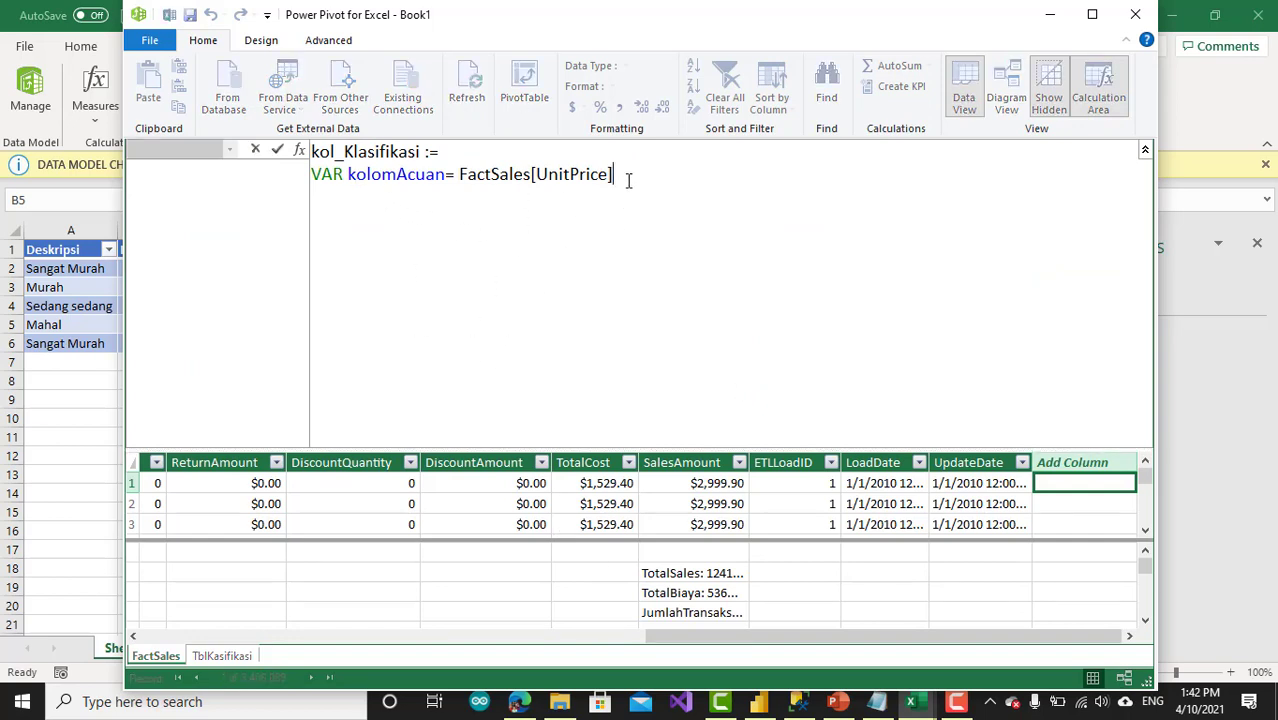
# Step: Declare a second variable, VAR kolomKasifikasi =, and begin its value with an indented FILTER function below it
pyautogui.hotkey('shift', 'Return')
pyautogui.write('VAR kolomKasi')
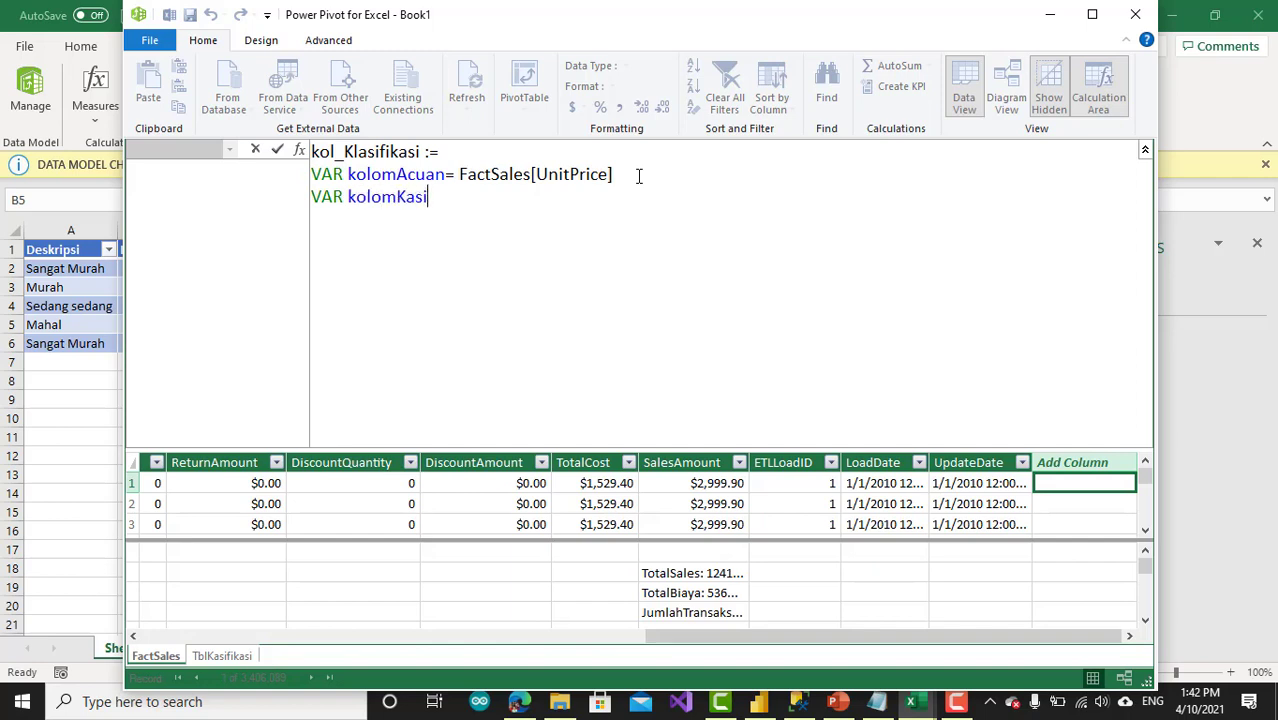
pyautogui.write('fikasi =')
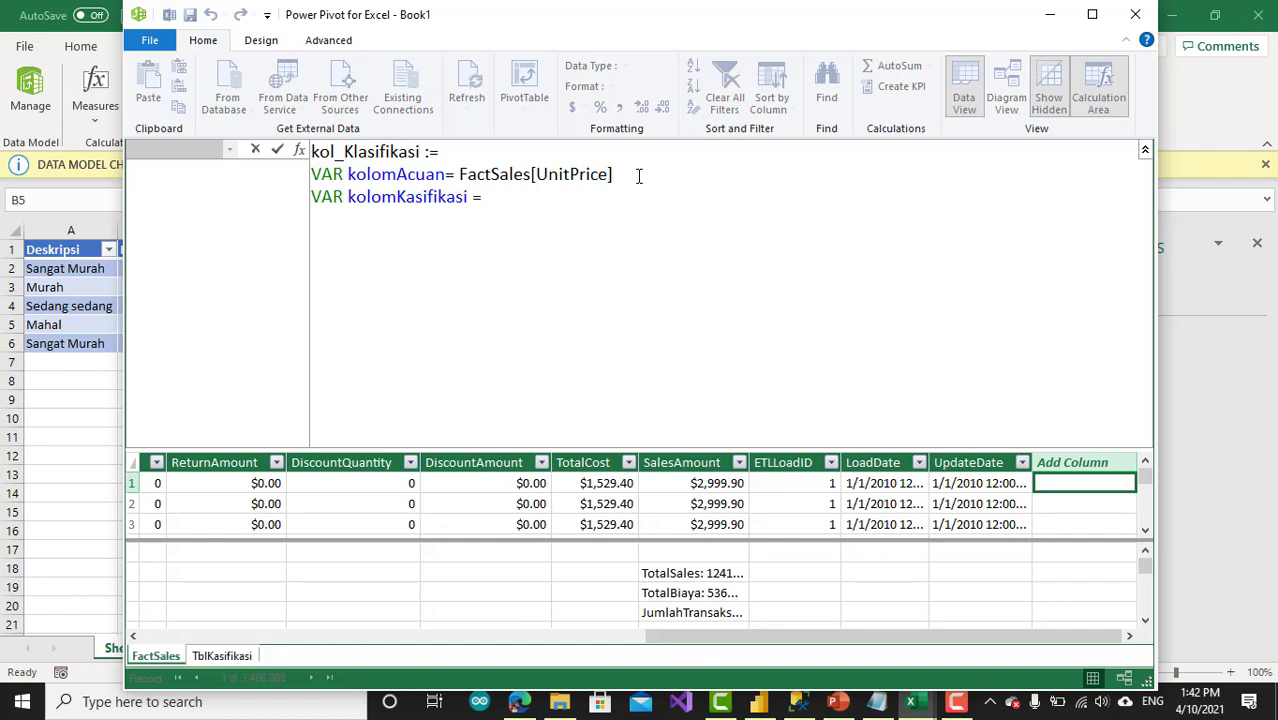
pyautogui.press('Tab')
pyautogui.press('Tab')
pyautogui.write('File')
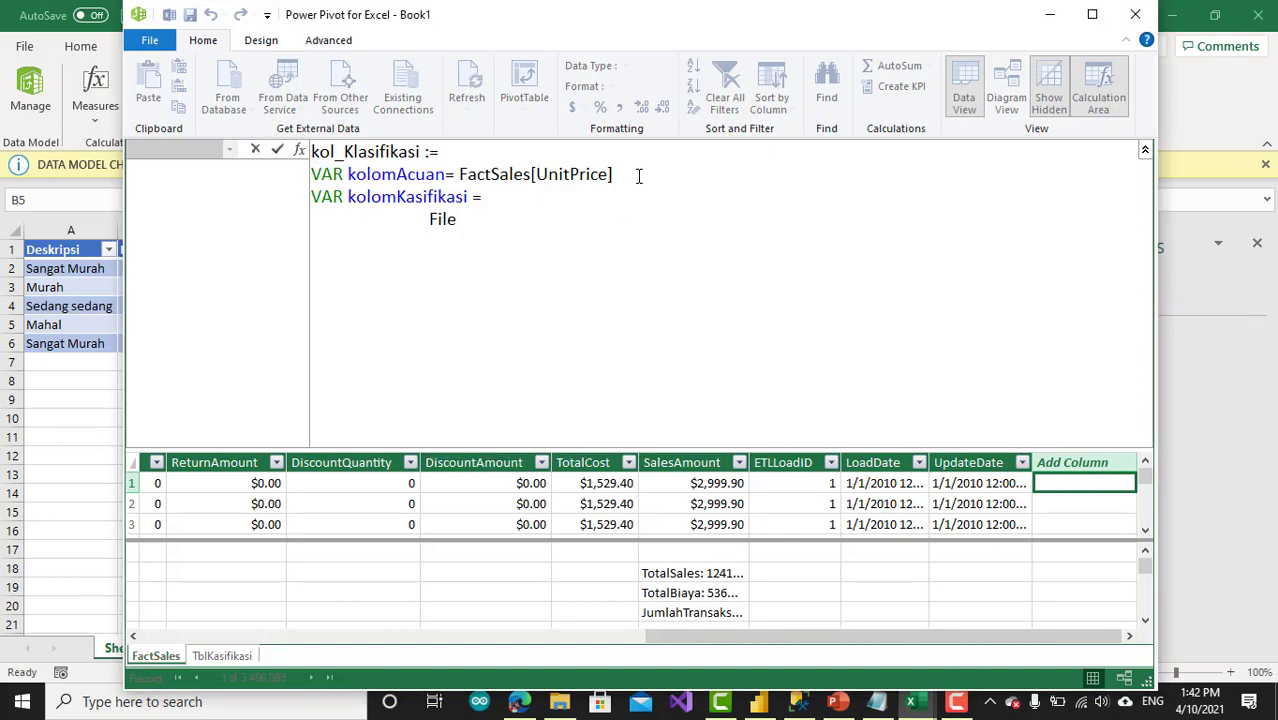
pyautogui.press('BackSpace')
pyautogui.press('Tab')
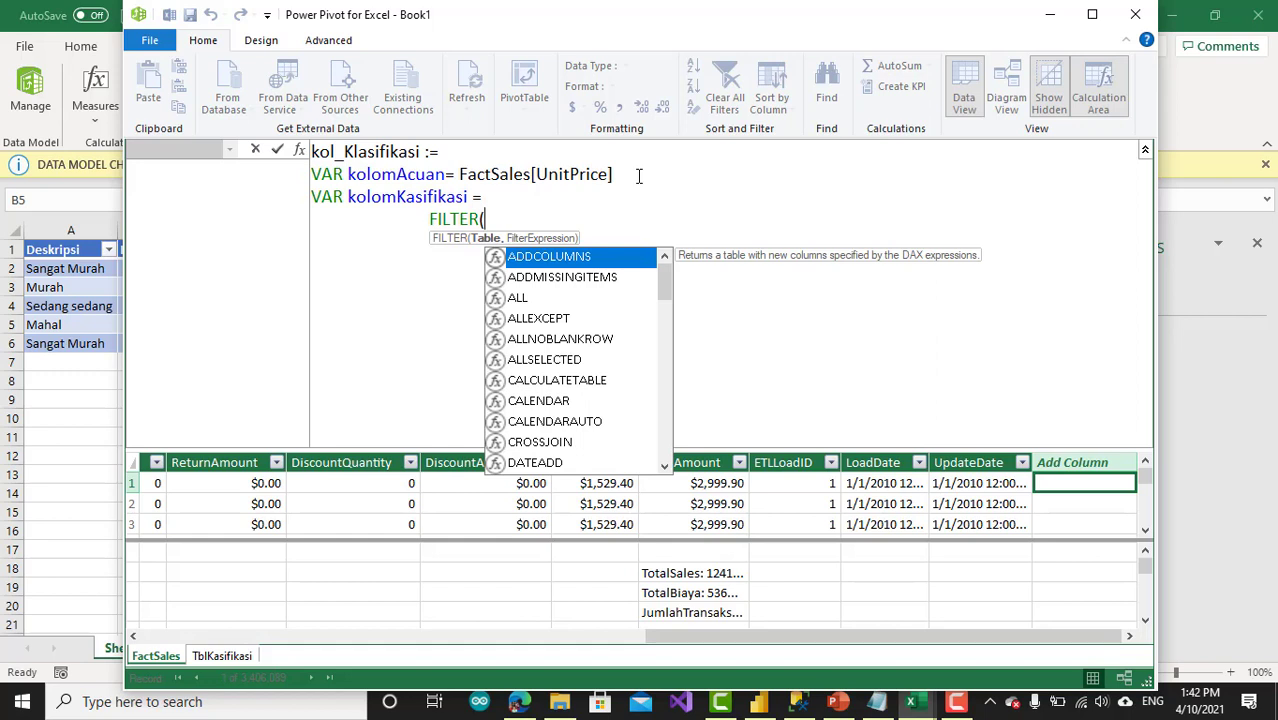
# Step: Give FILTER the table TblKasifikasi as first argument on its own indented line, followed by a comma
pyautogui.write('T')
pyautogui.press('Tab')
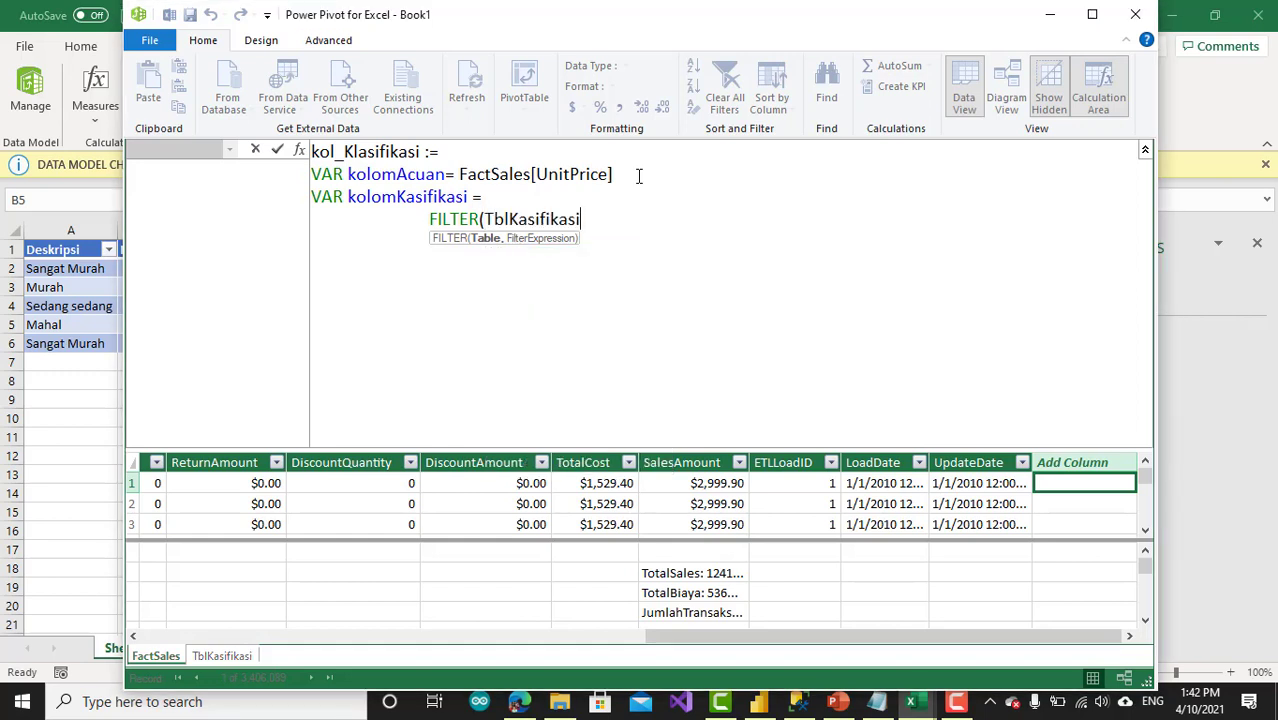
pyautogui.click(484, 218)
pyautogui.hotkey('shift', 'Return')
pyautogui.press('Tab')
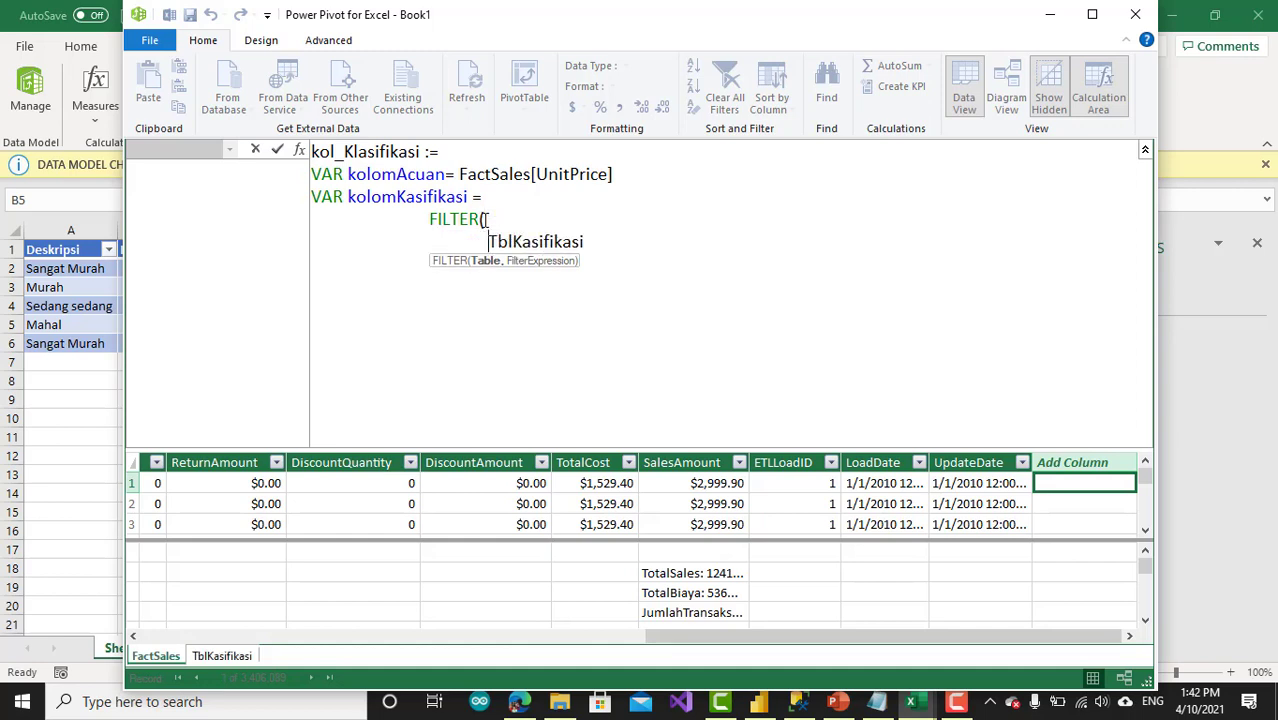
pyautogui.click(607, 243)
pyautogui.write(',')
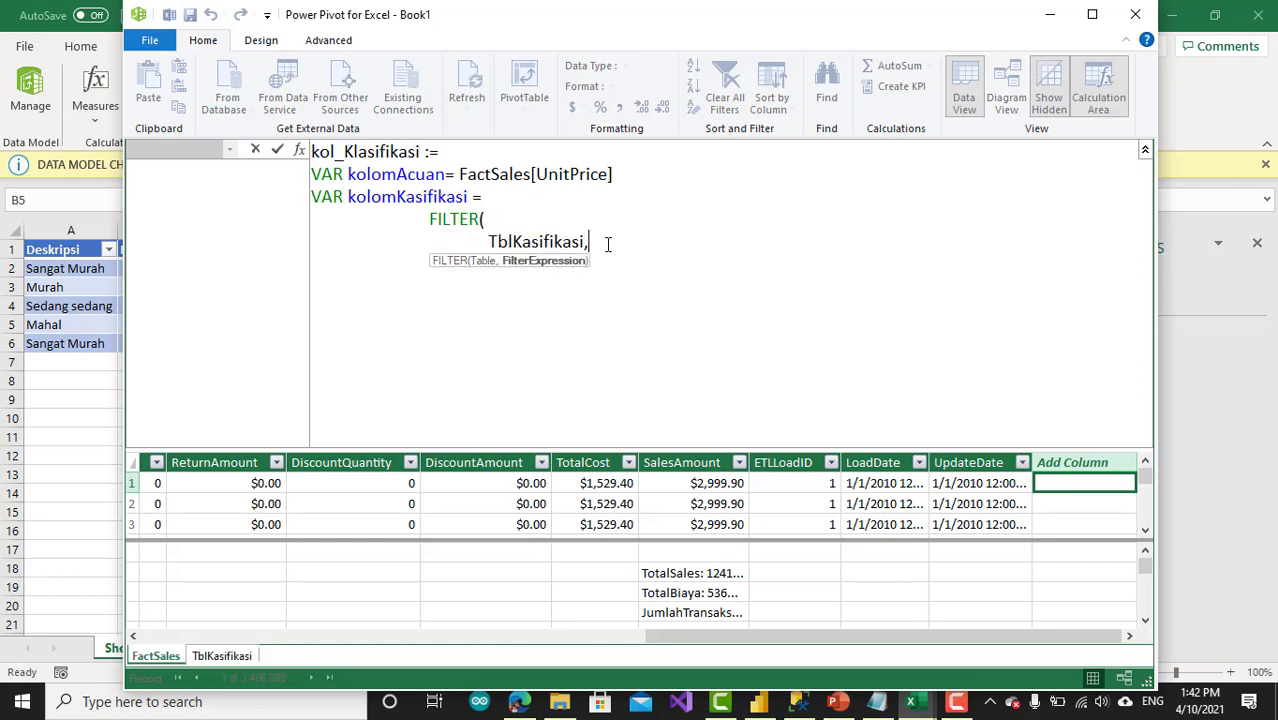
# Step: Start FILTER's condition on a new line as And( with TblKasifikasi[Min] > kolomAcuan as its first argument, followed by a comma
pyautogui.hotkey('shift', 'Return')
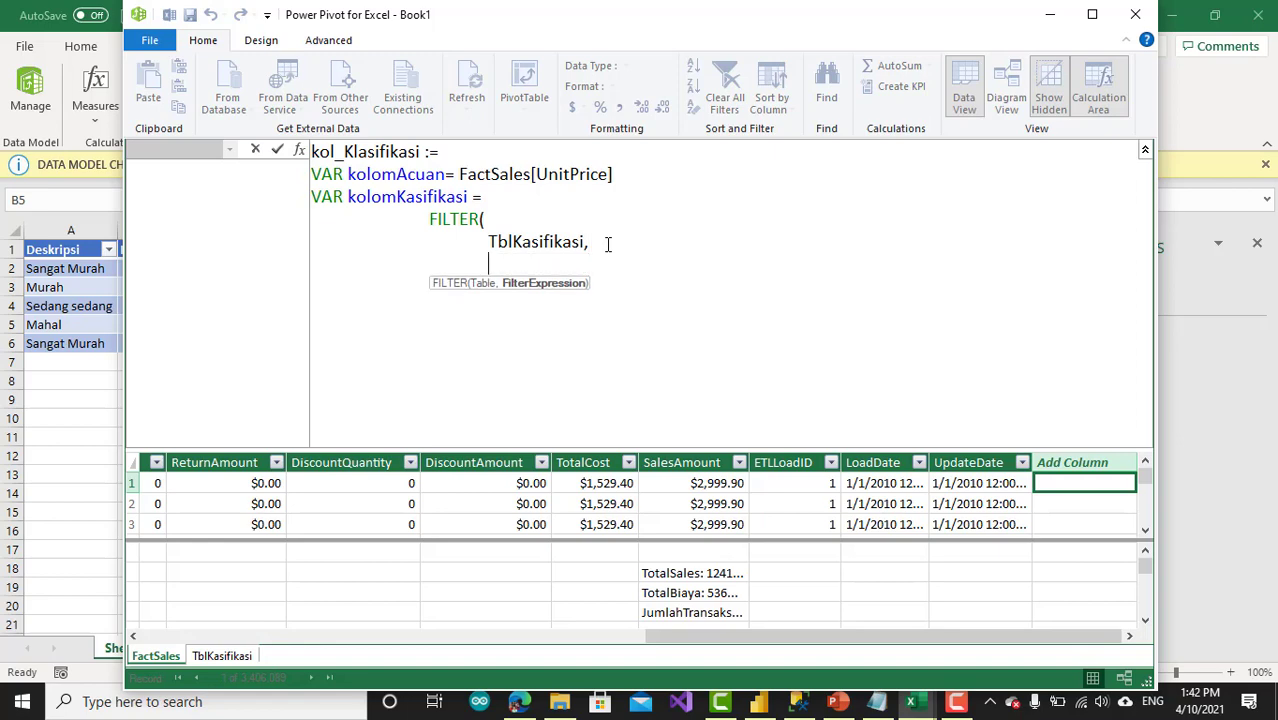
pyautogui.write('And')
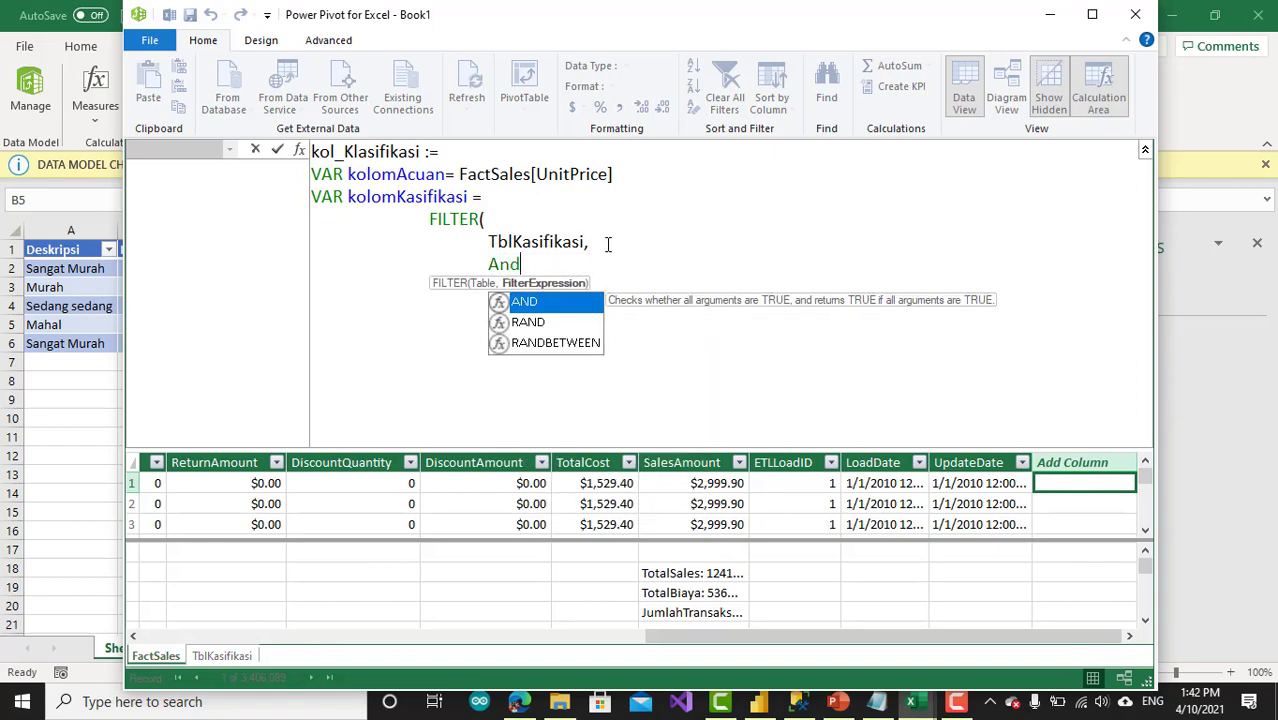
pyautogui.write('(tb')
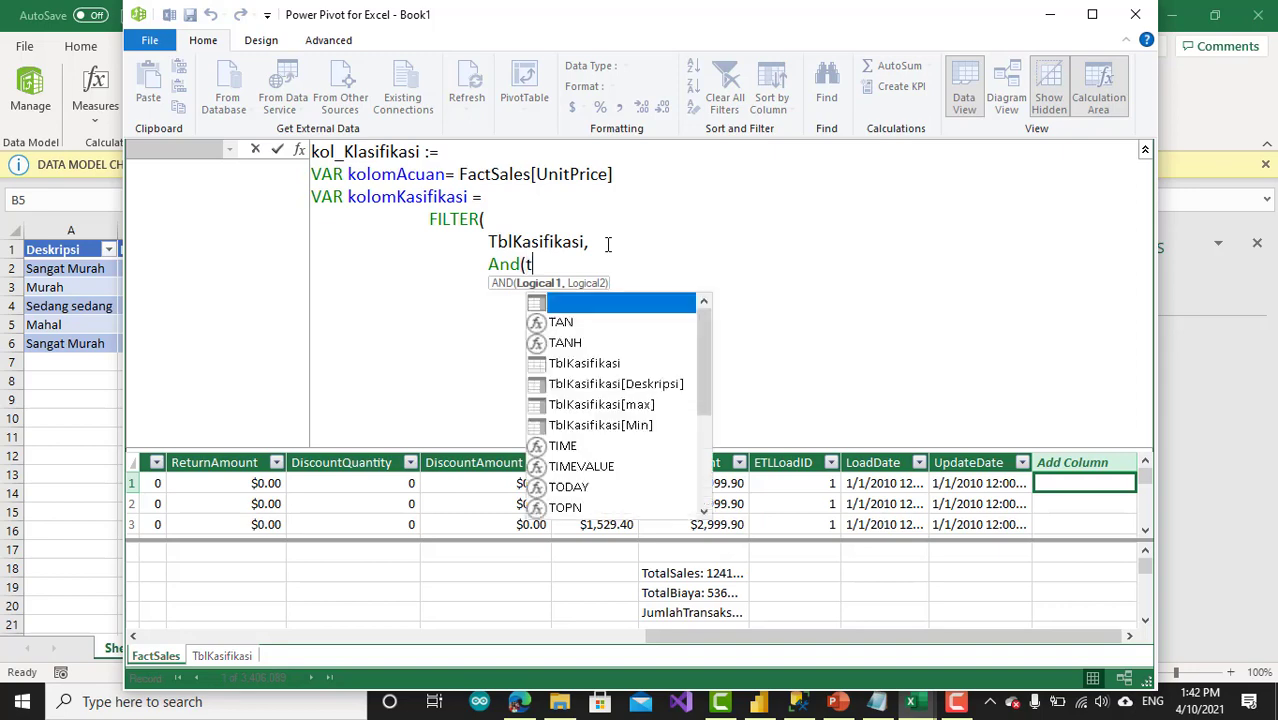
pyautogui.press('Down')
pyautogui.press('Down')
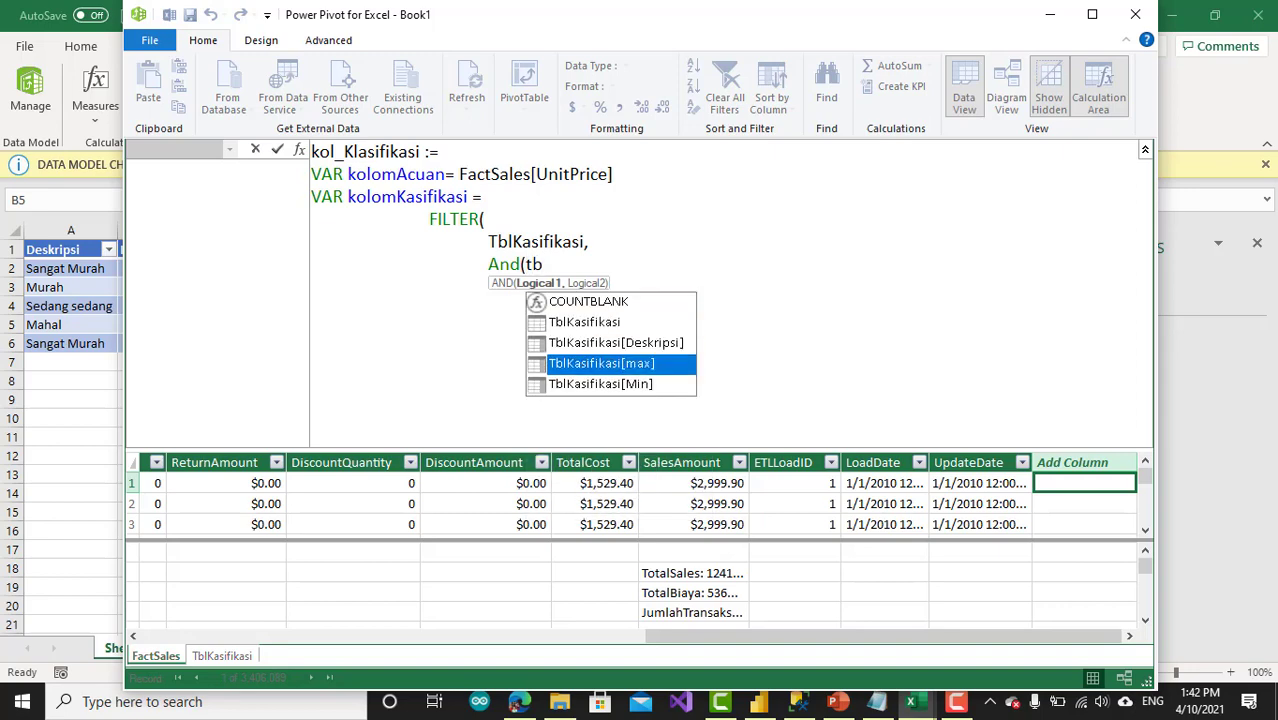
pyautogui.press('Down')
pyautogui.press('Tab')
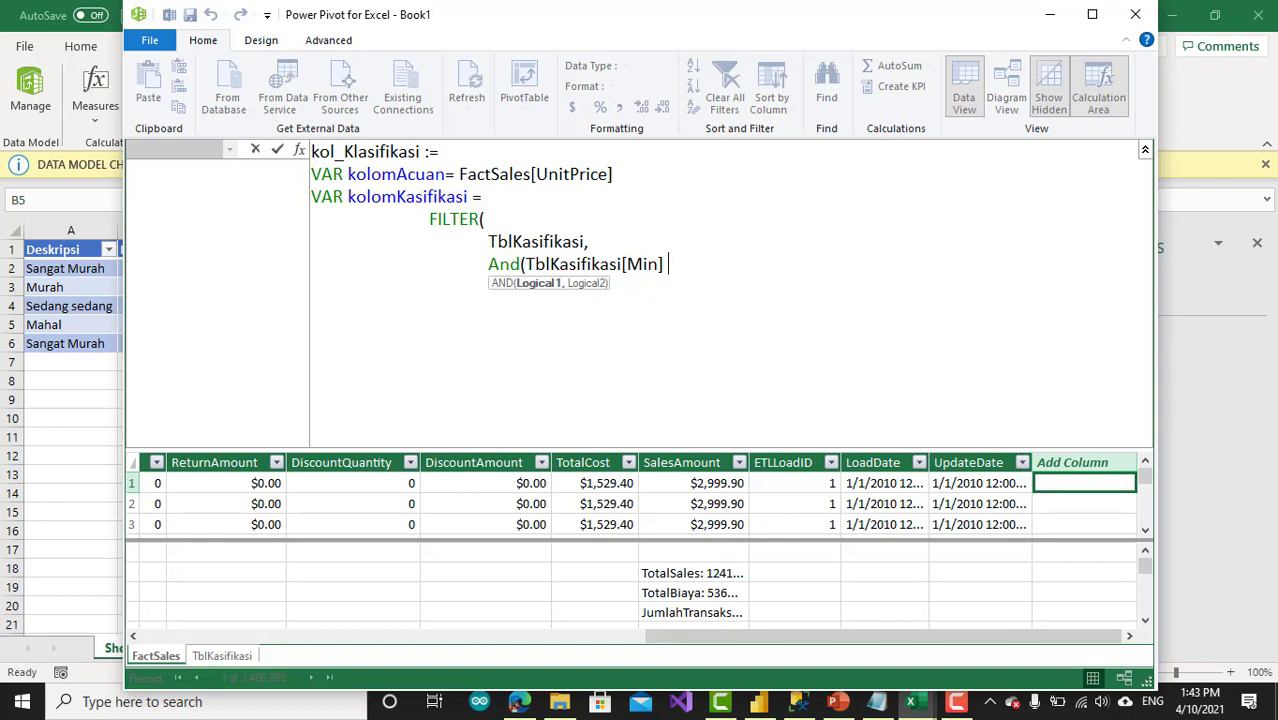
pyautogui.write('>')
pyautogui.write('kolomAcuan')
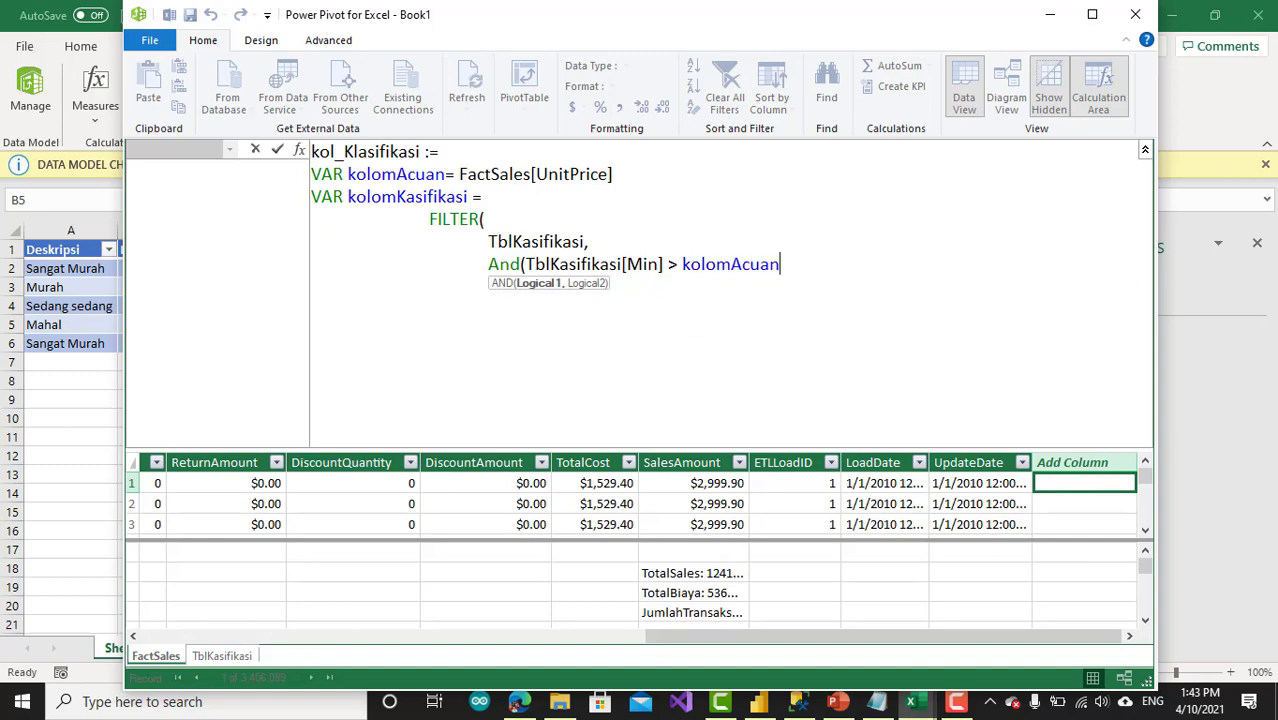
pyautogui.write(',')
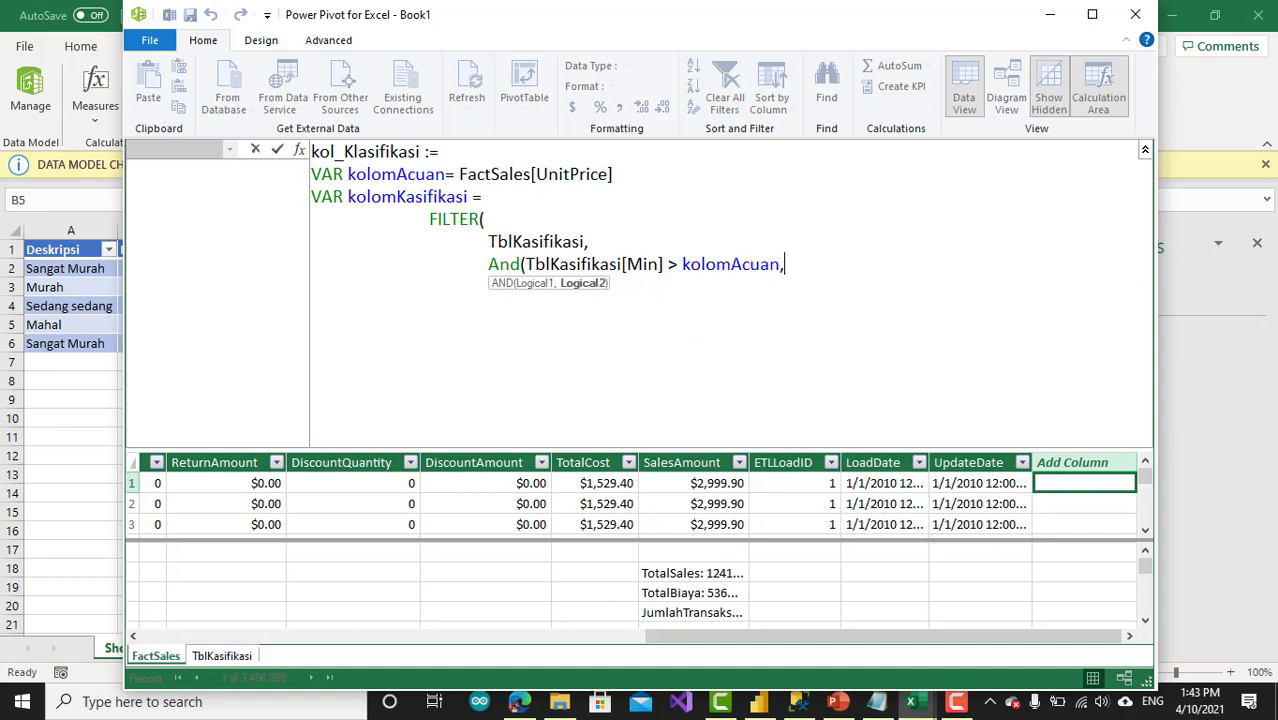
# Step: Add TblKasifikasi[max]<=kolomAcuan on its own indented line as the second And condition
pyautogui.hotkey('shift', 'Return')
pyautogui.press('Tab')
pyautogui.write('tb')
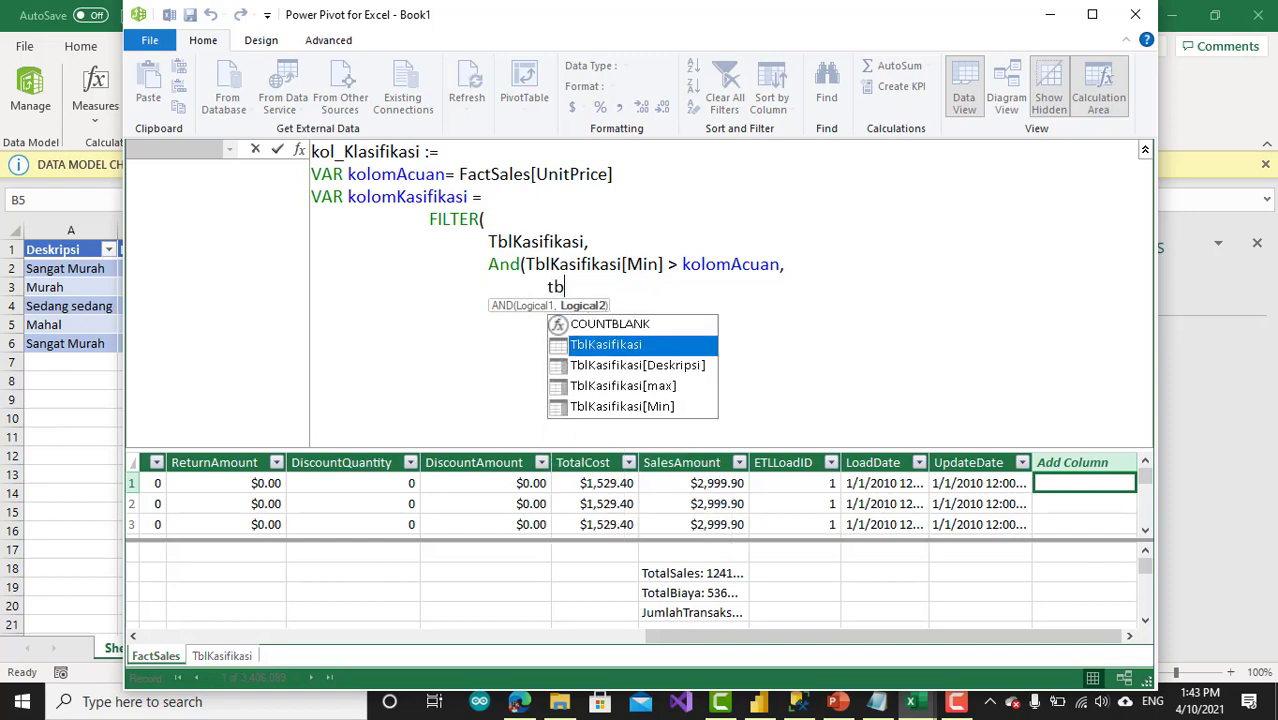
pyautogui.press('Down')
pyautogui.press('Down')
pyautogui.press('Tab')
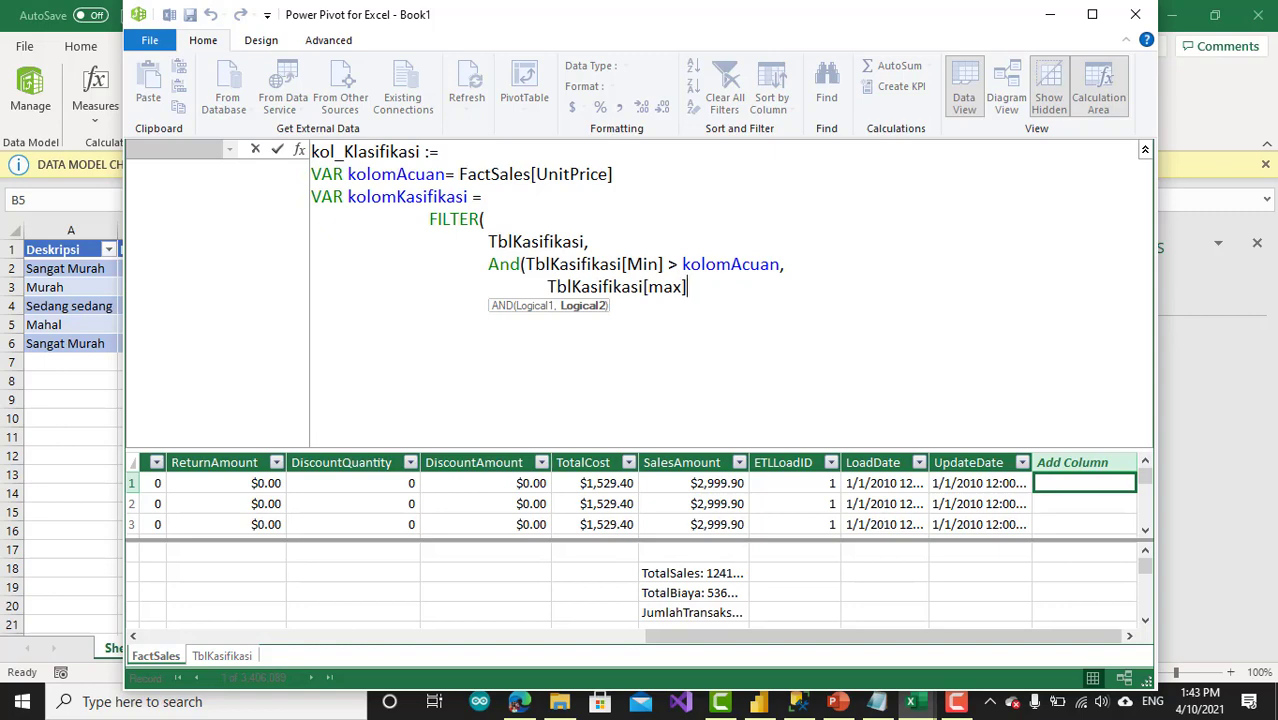
pyautogui.write('<=kolomAcuan')
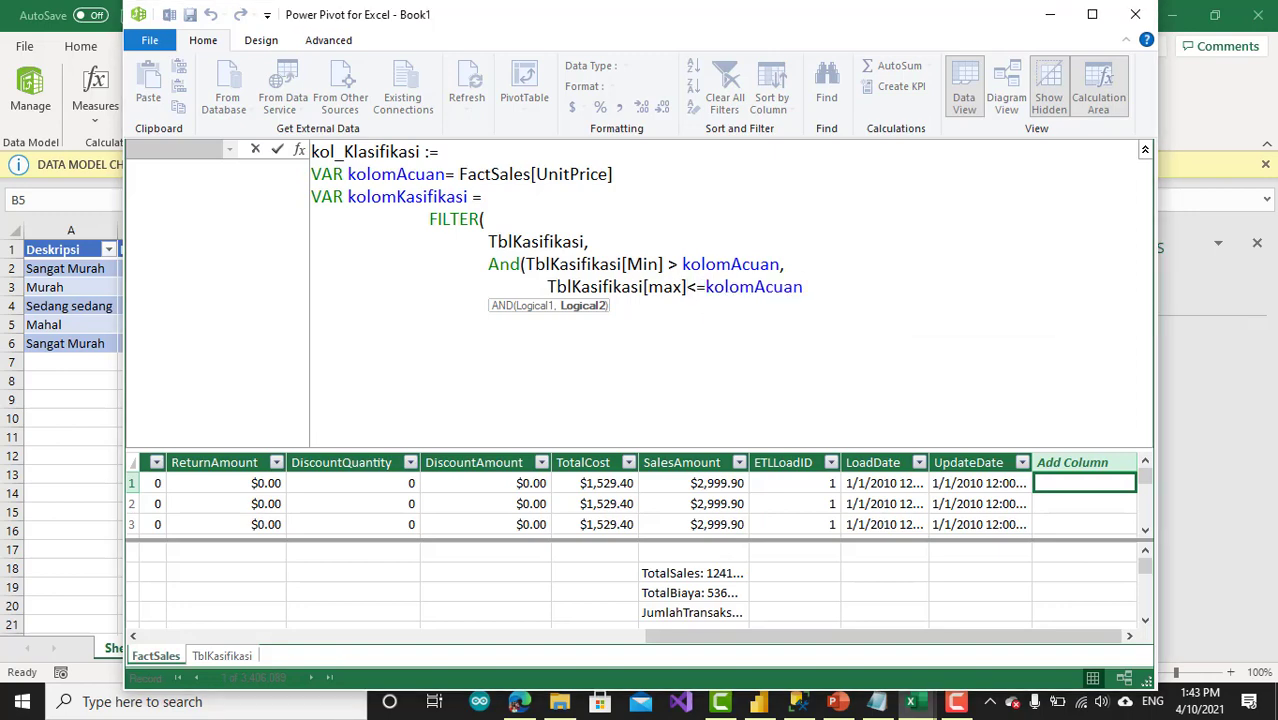
# Step: Close the And function on its own line and move its first condition onto an indented line below And(
pyautogui.hotkey('shift', 'Return')
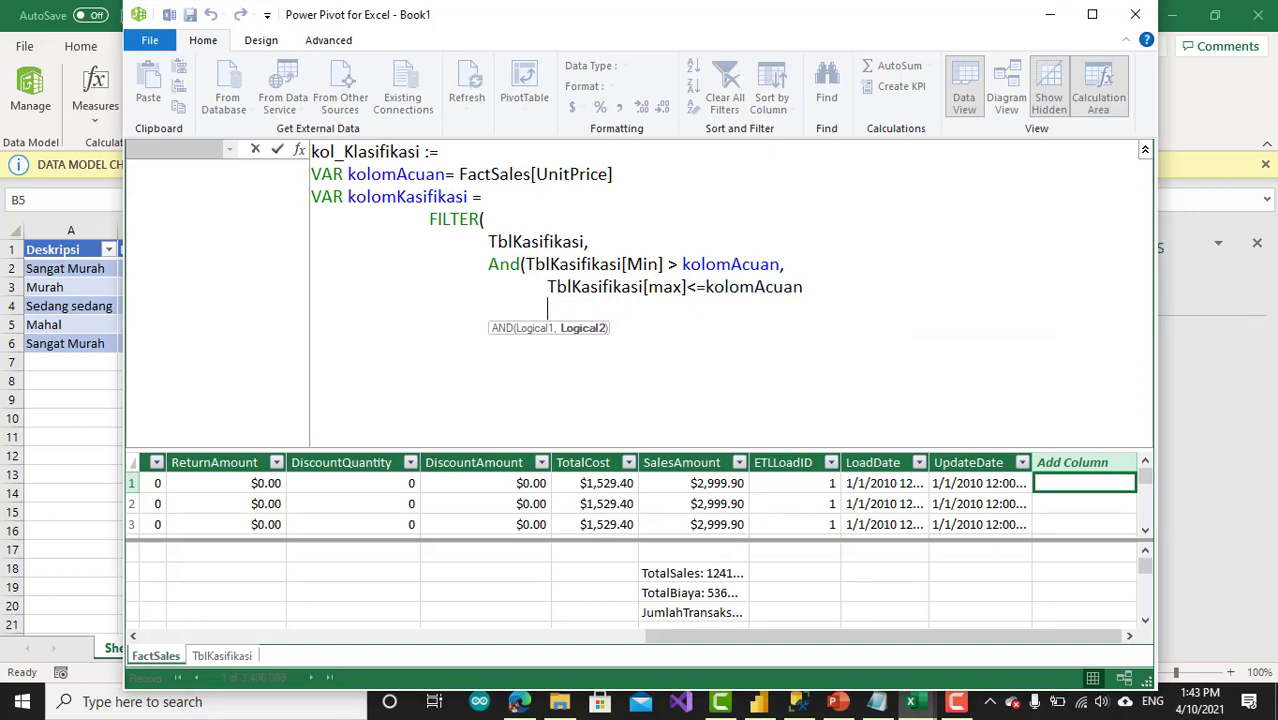
pyautogui.write(')')
pyautogui.click(529, 266)
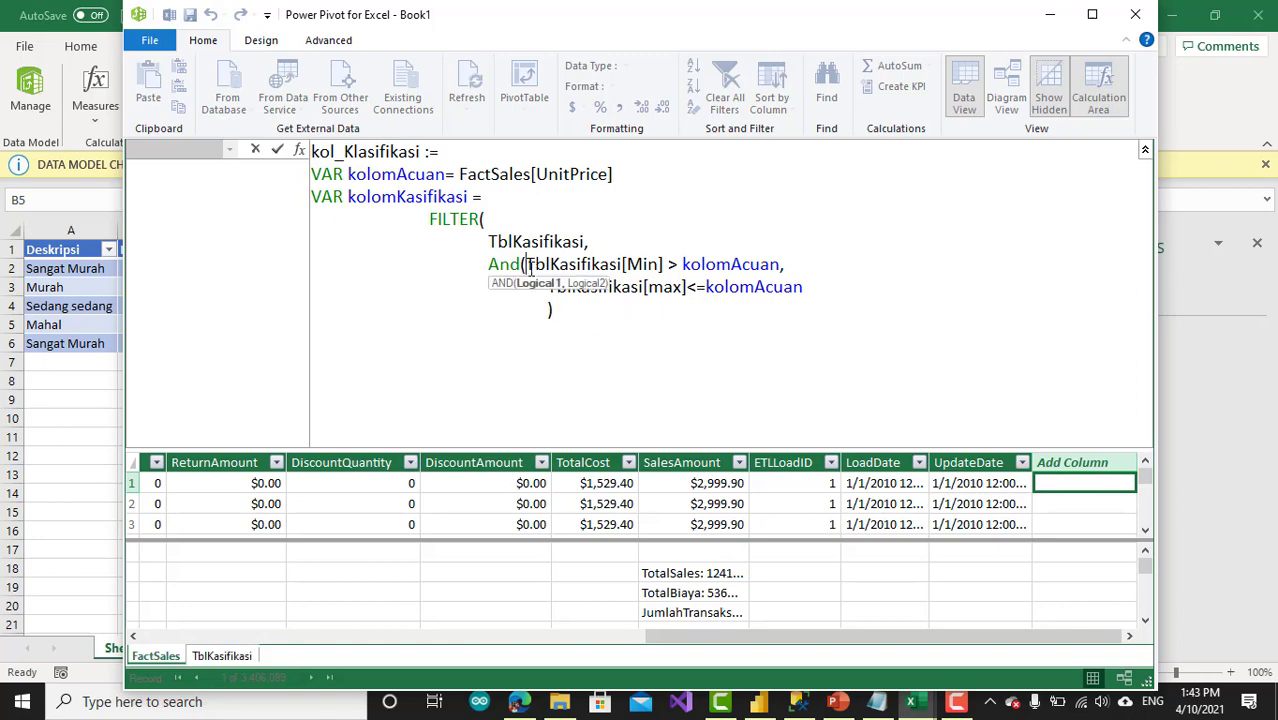
pyautogui.hotkey('shift', 'Return')
pyautogui.press('Tab')
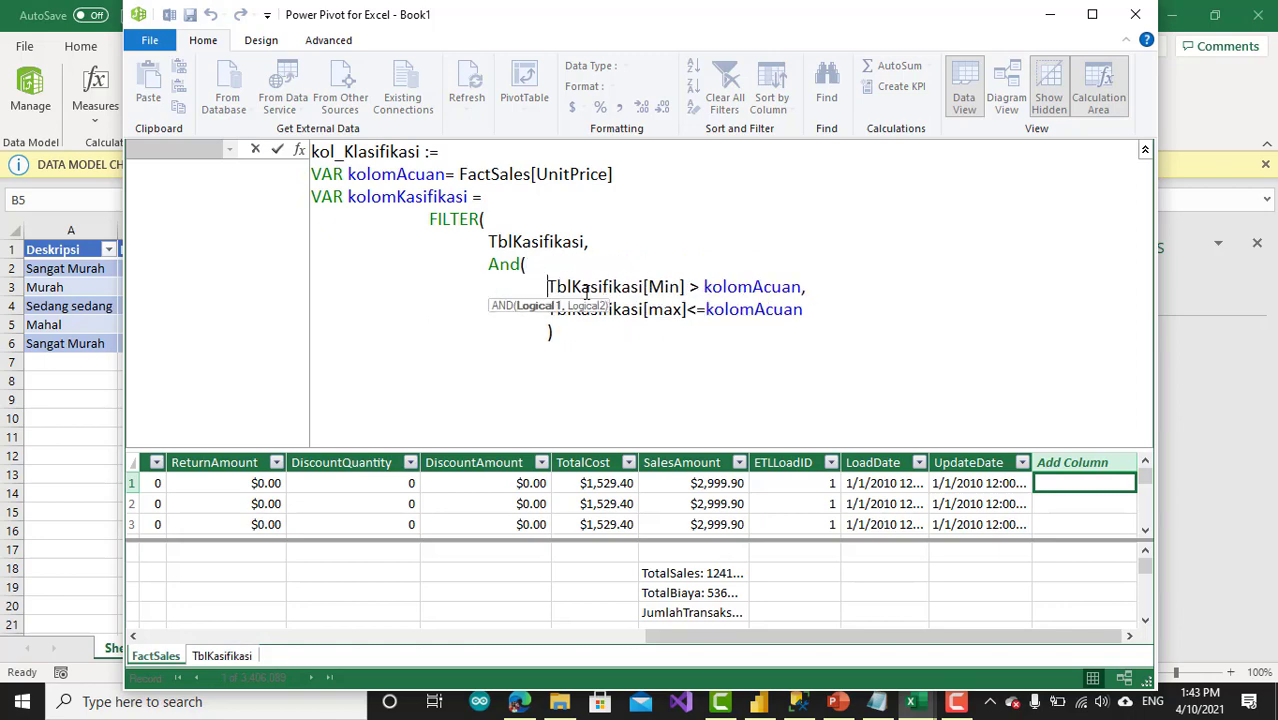
# Step: Close the FILTER function with a parenthesis on a new line aligned with FILTER
pyautogui.click(578, 342)
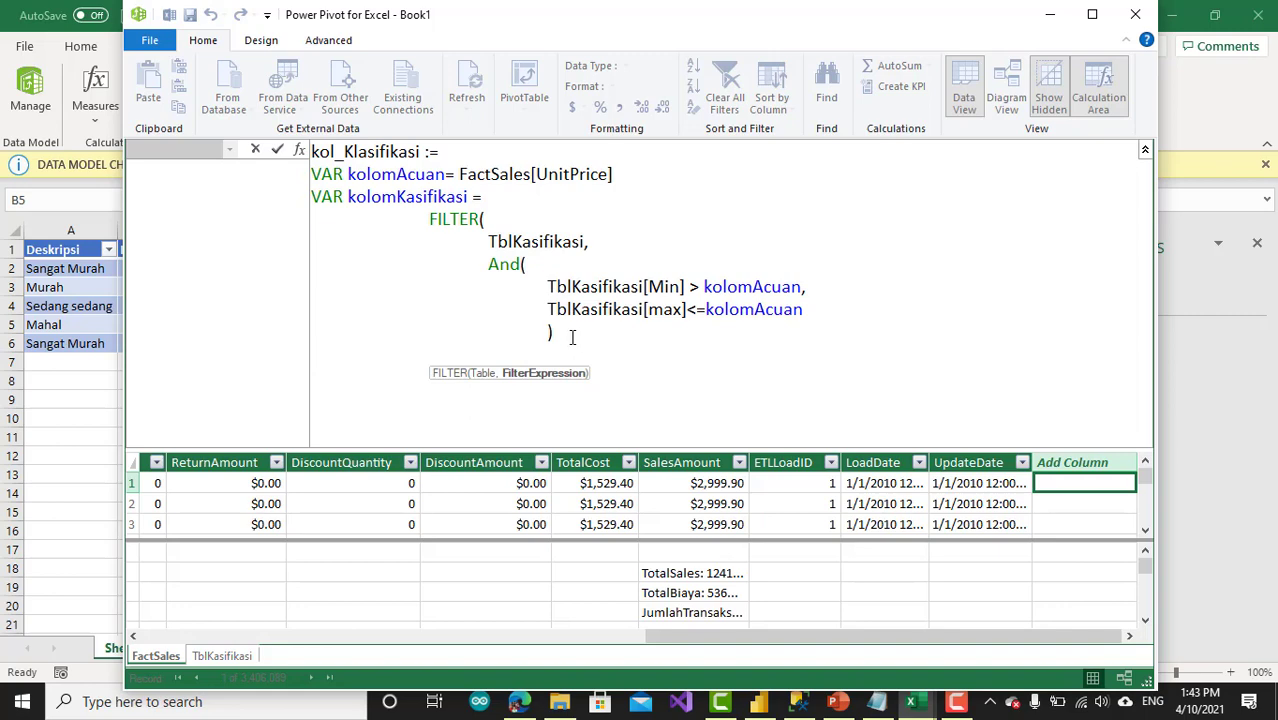
pyautogui.press('Tab')
pyautogui.press('Tab')
pyautogui.press('Tab')
pyautogui.press('Tab')
pyautogui.press('BackSpace')
pyautogui.write(')')
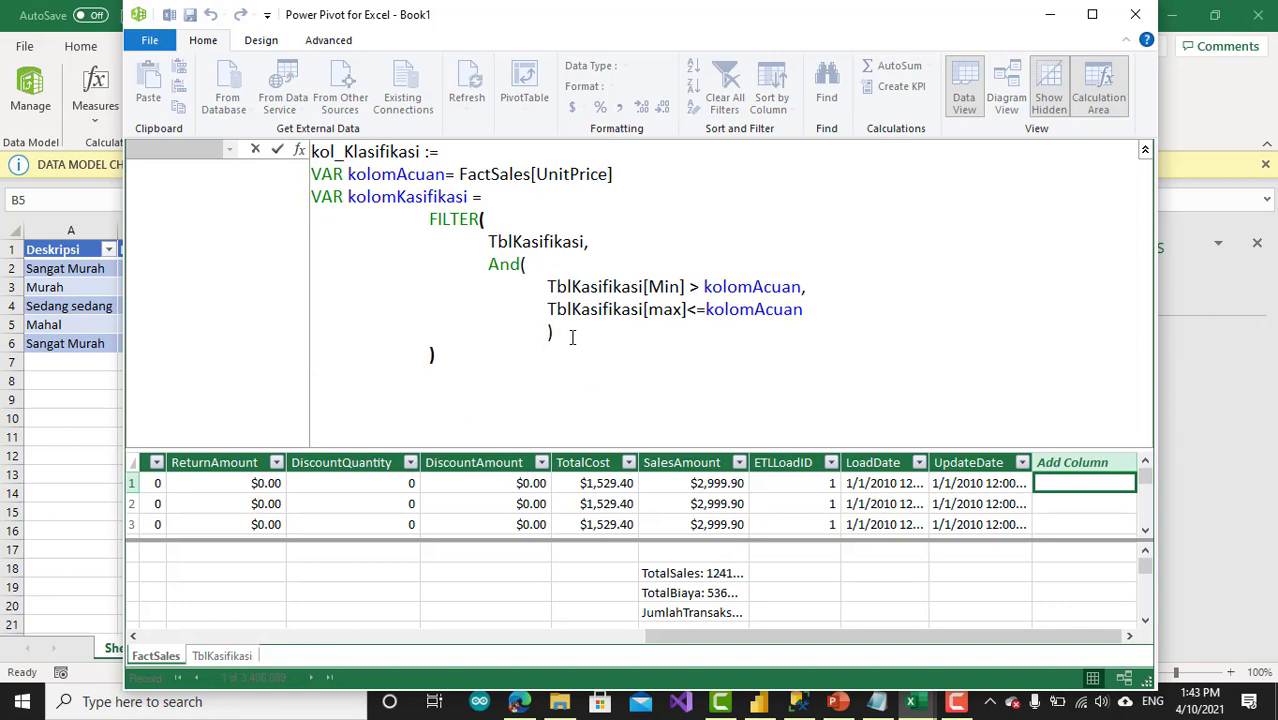
# Step: Declare a third variable, VAR hasil =, at the line start and open CALCULATE( on an indented line below it
pyautogui.press('Return')
pyautogui.press('BackSpace')
pyautogui.press('BackSpace')
pyautogui.write('VAR hasil')
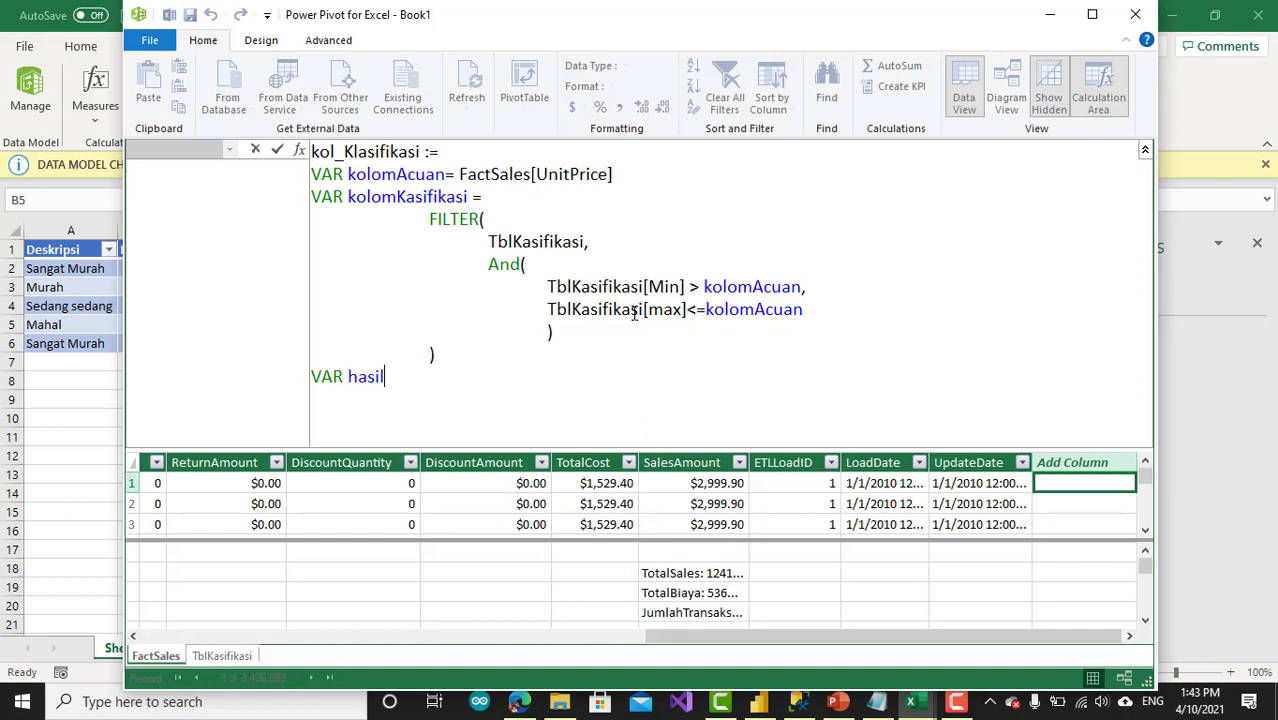
pyautogui.write(' =')
pyautogui.hotkey('shift', 'Return')
pyautogui.press('Tab')
pyautogui.press('Tab')
pyautogui.press('BackSpace')
pyautogui.write('CALCULATE(')
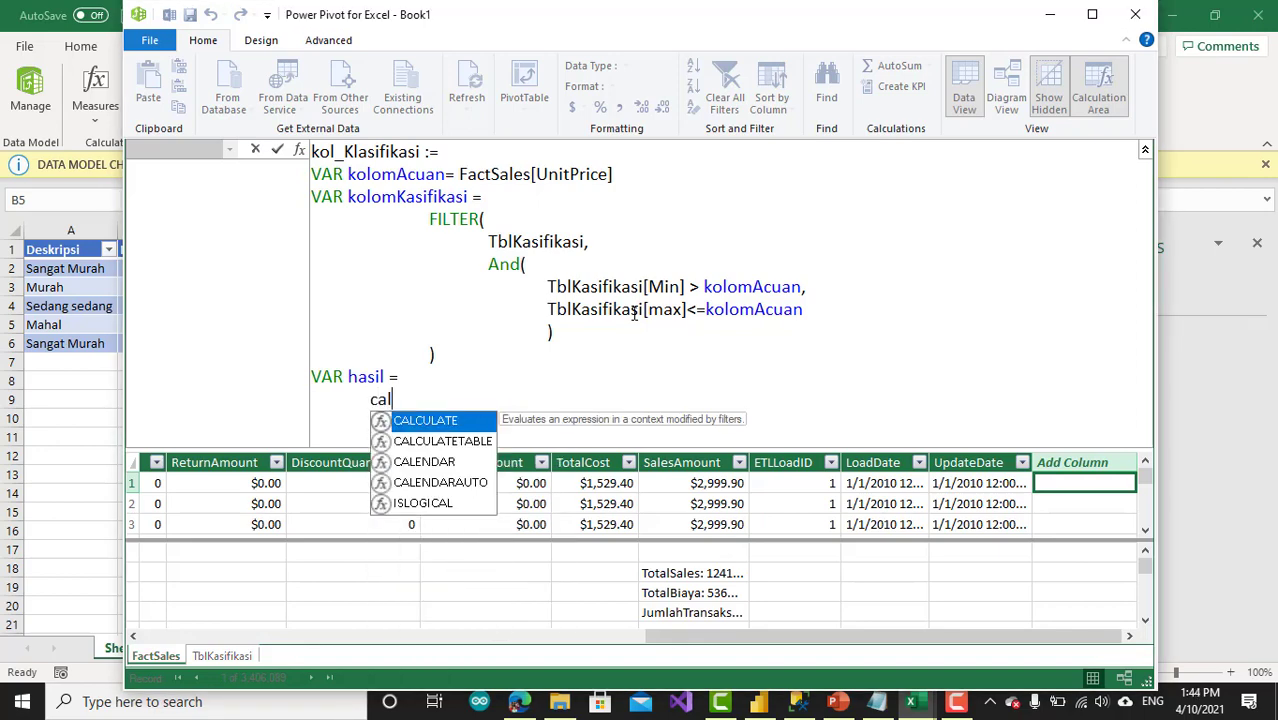
# Step: Give CALCULATE the expression DISTINCT(TblKasifikasi[Deskripsi])
pyautogui.write('di')
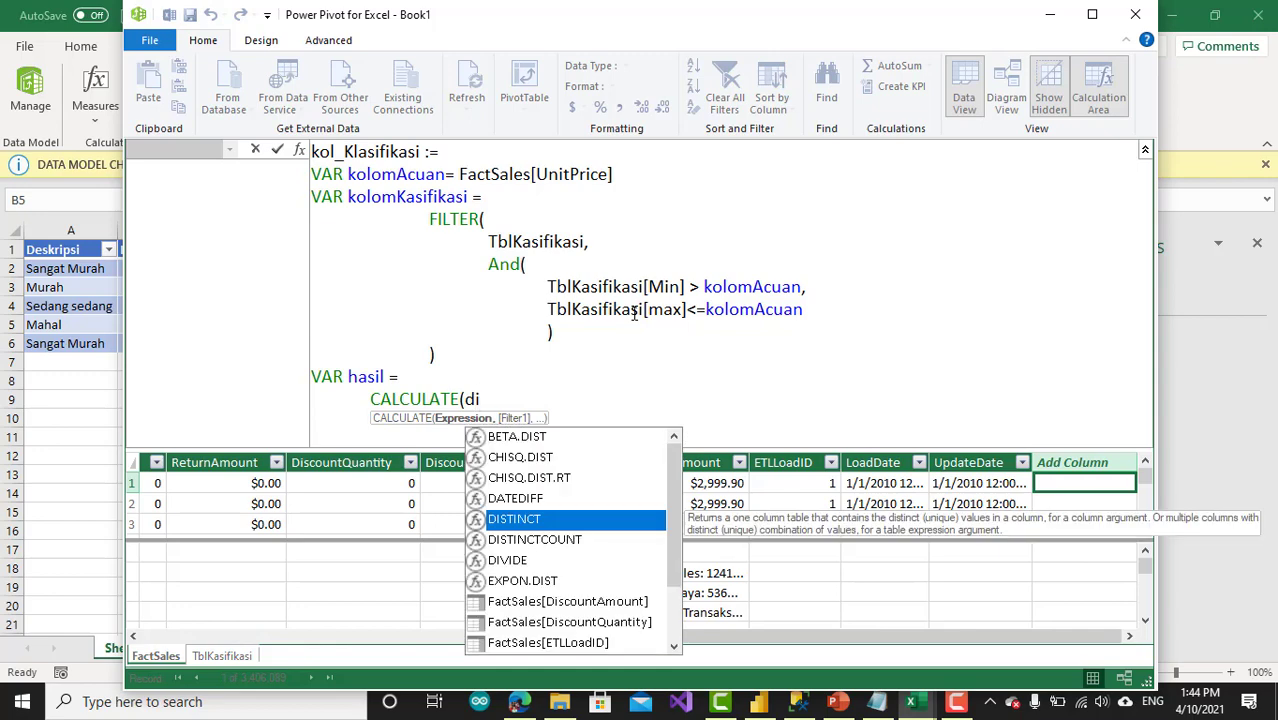
pyautogui.press('Down')
pyautogui.press('Up')
pyautogui.press('Tab')
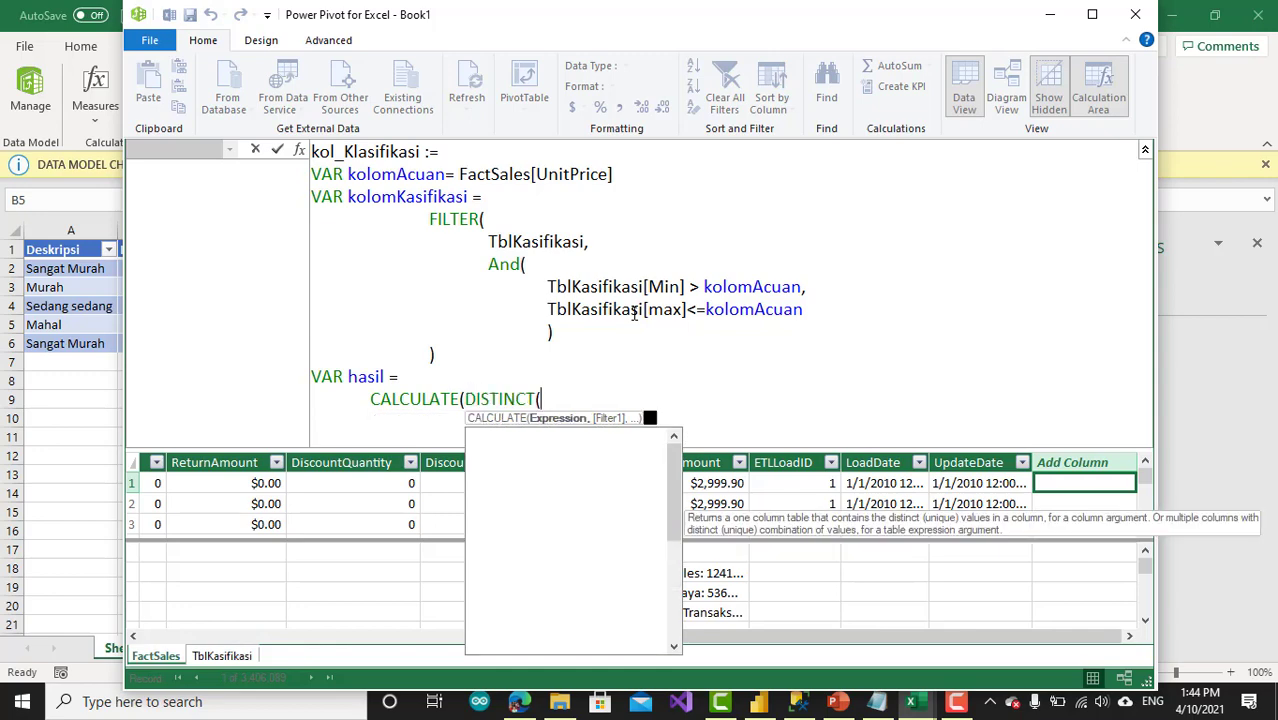
pyautogui.write('t')
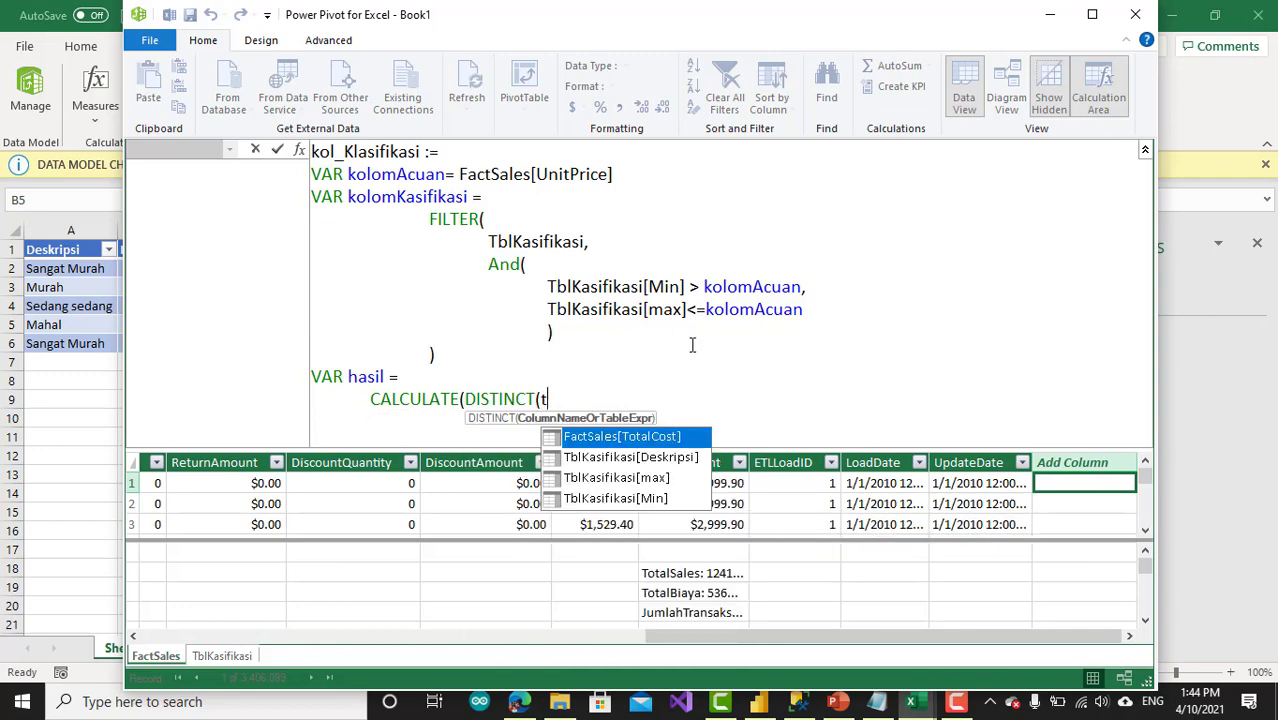
pyautogui.press('Down')
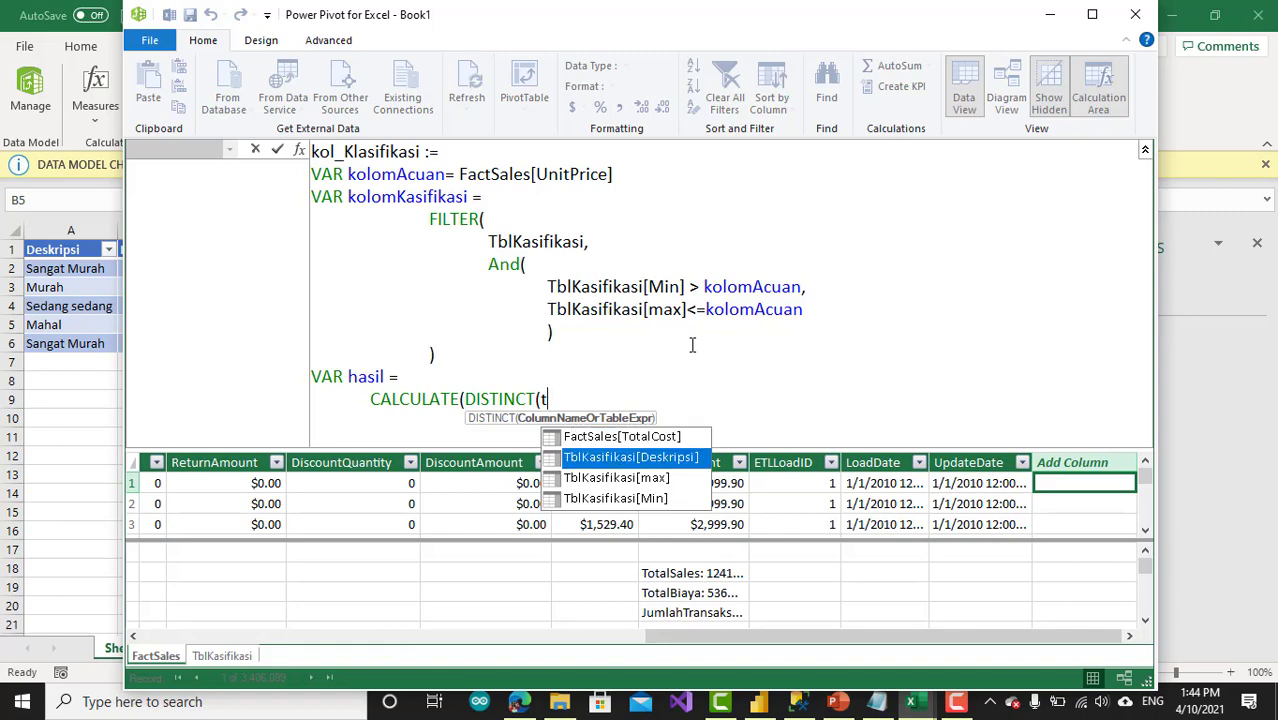
pyautogui.press('Tab')
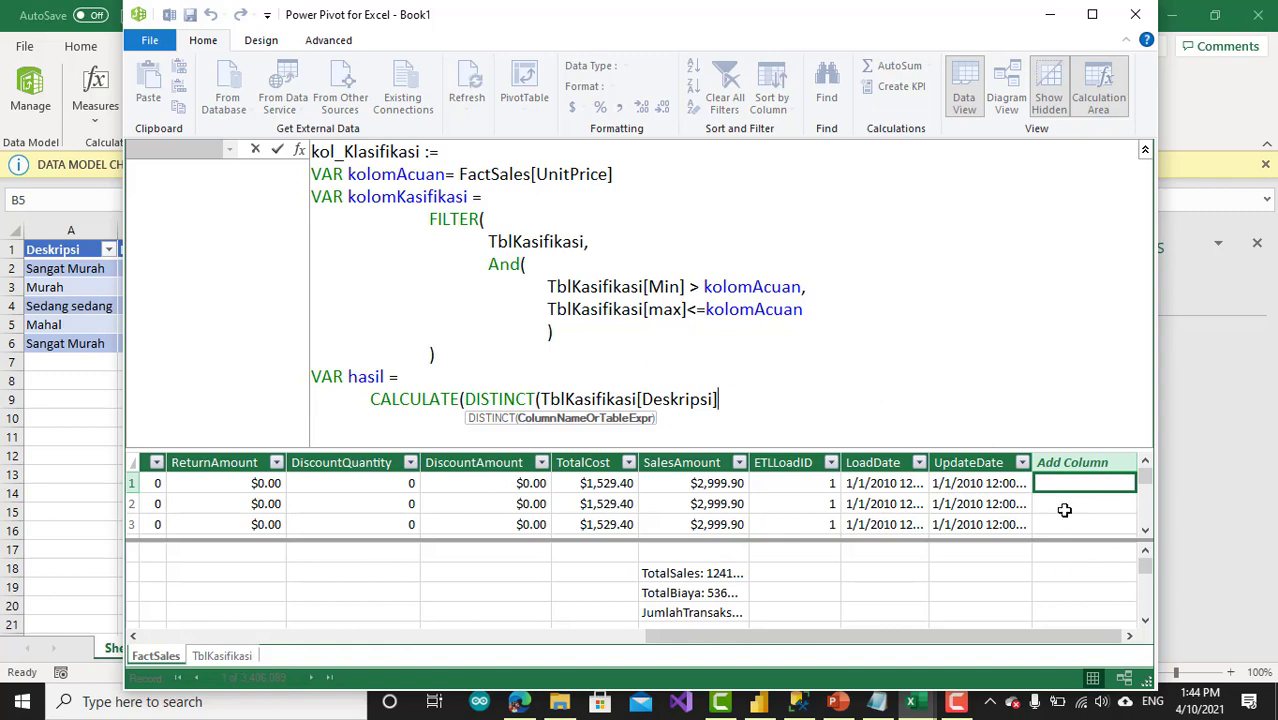
pyautogui.write(')')
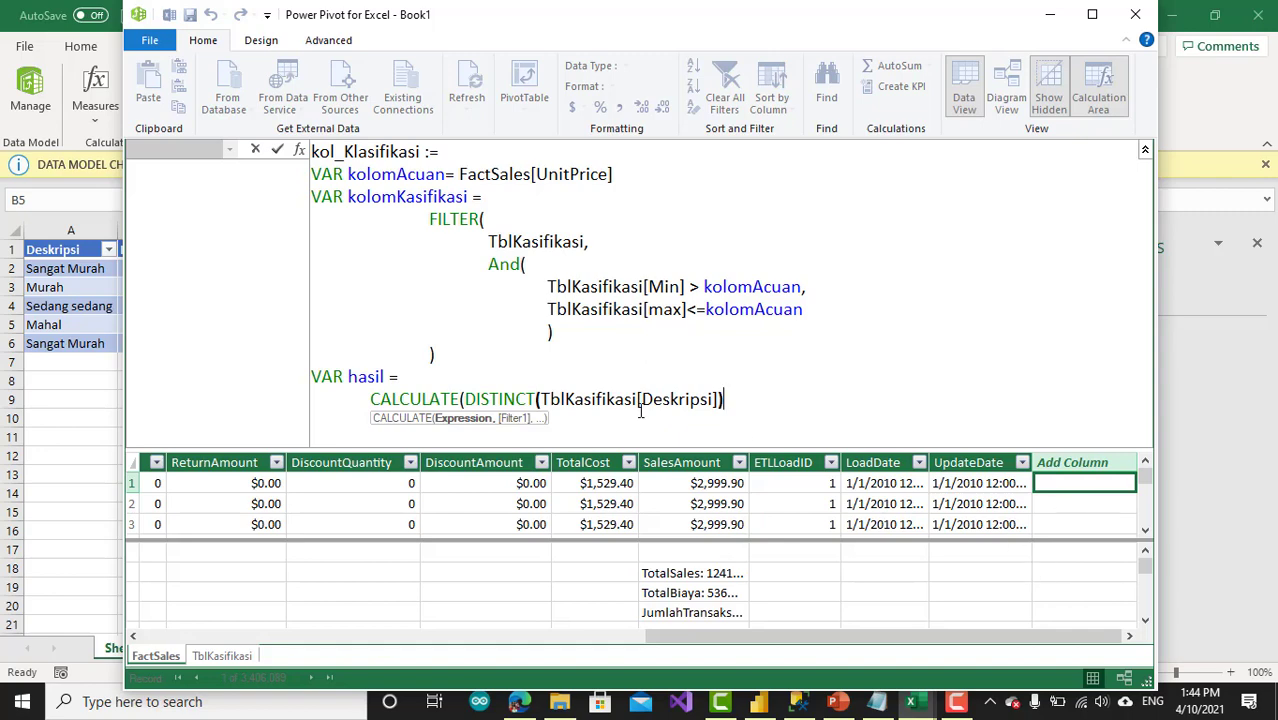
# Step: Move the DISTINCT expression onto its own line below CALCULATE( and end it with a comma
pyautogui.click(466, 401)
pyautogui.hotkey('shift', 'Return')
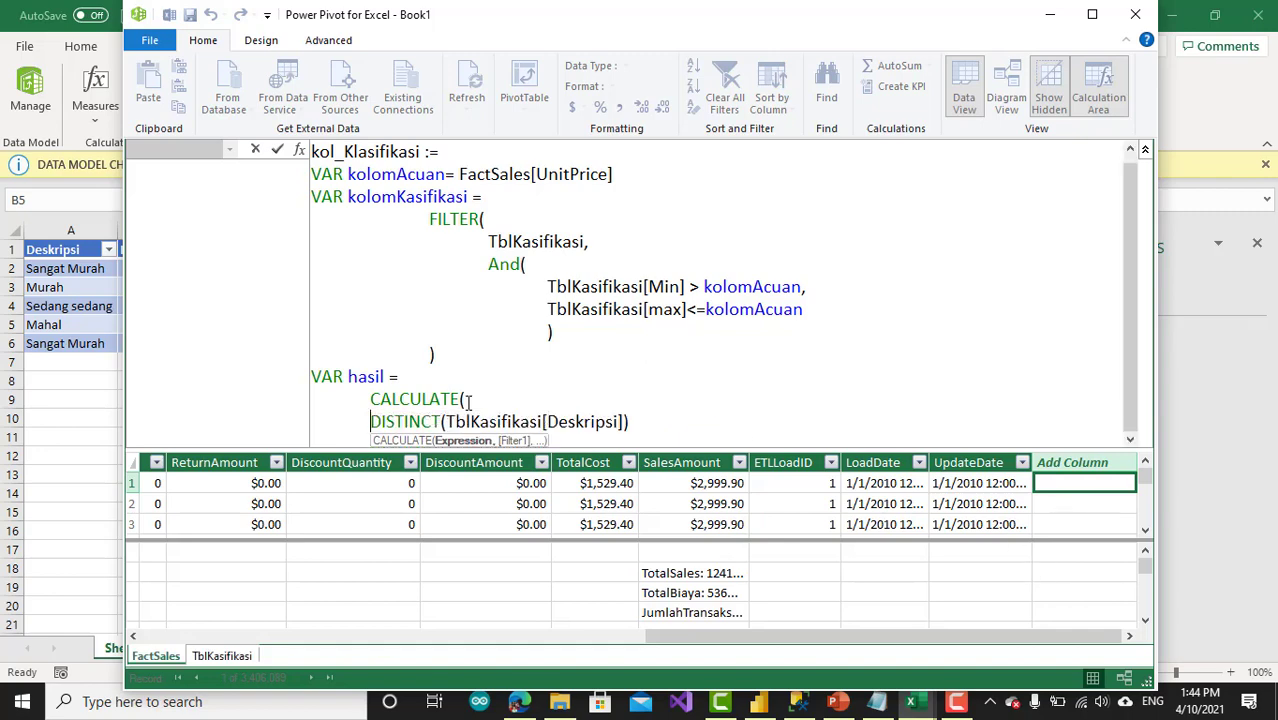
pyautogui.click(644, 421)
pyautogui.write(',')
# Step: Add kolomKasifikasi on a new line as CALCULATE's filter and close the function on the line below
pyautogui.hotkey('shift', 'Return')
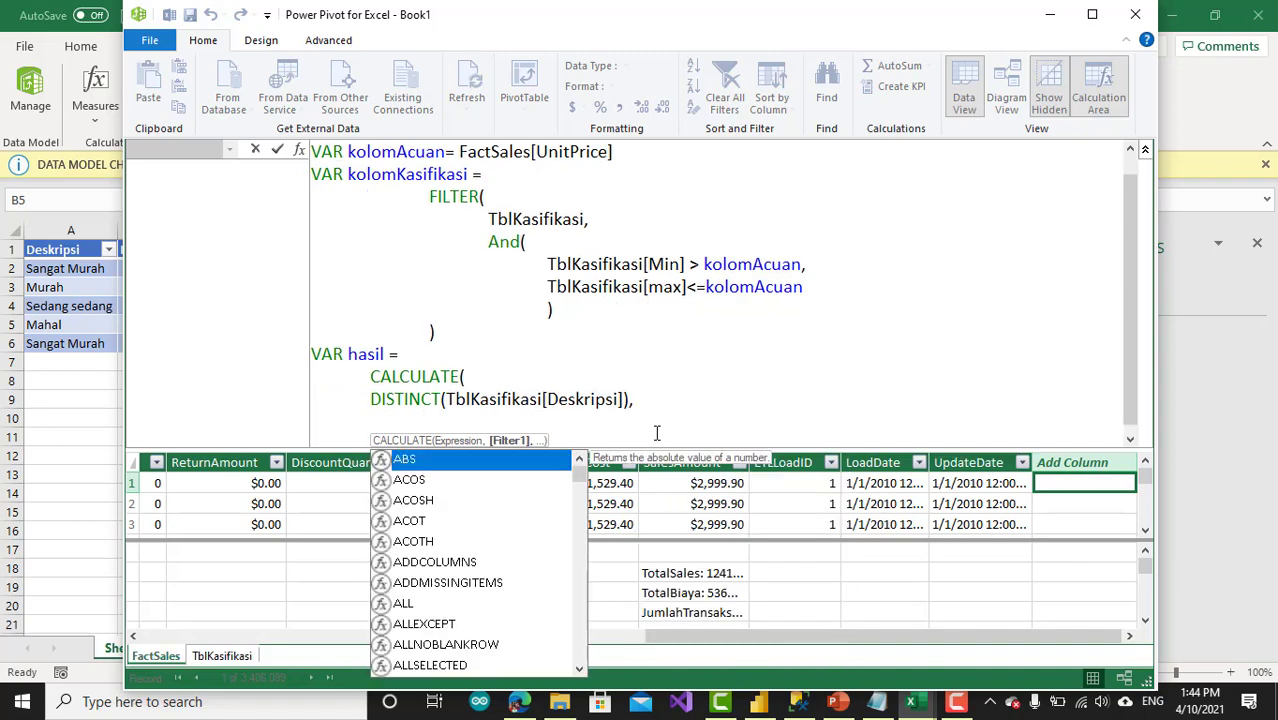
pyautogui.write('kol')
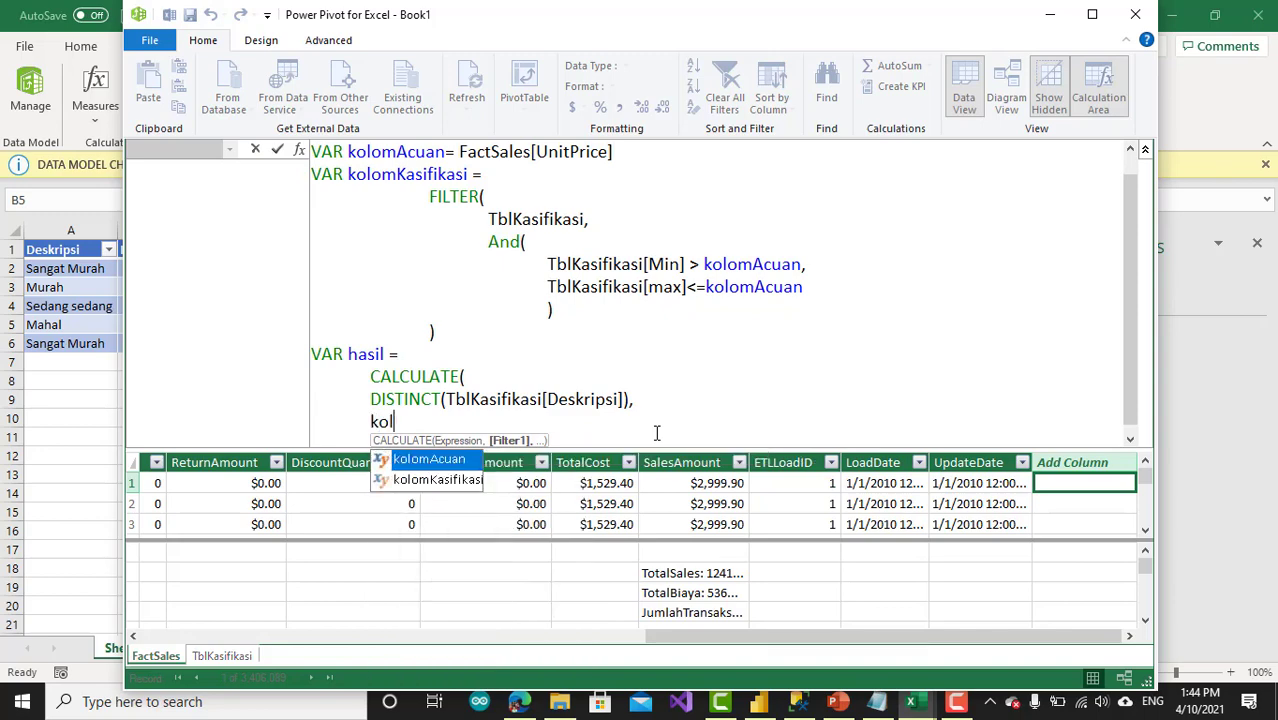
pyautogui.press('Tab')
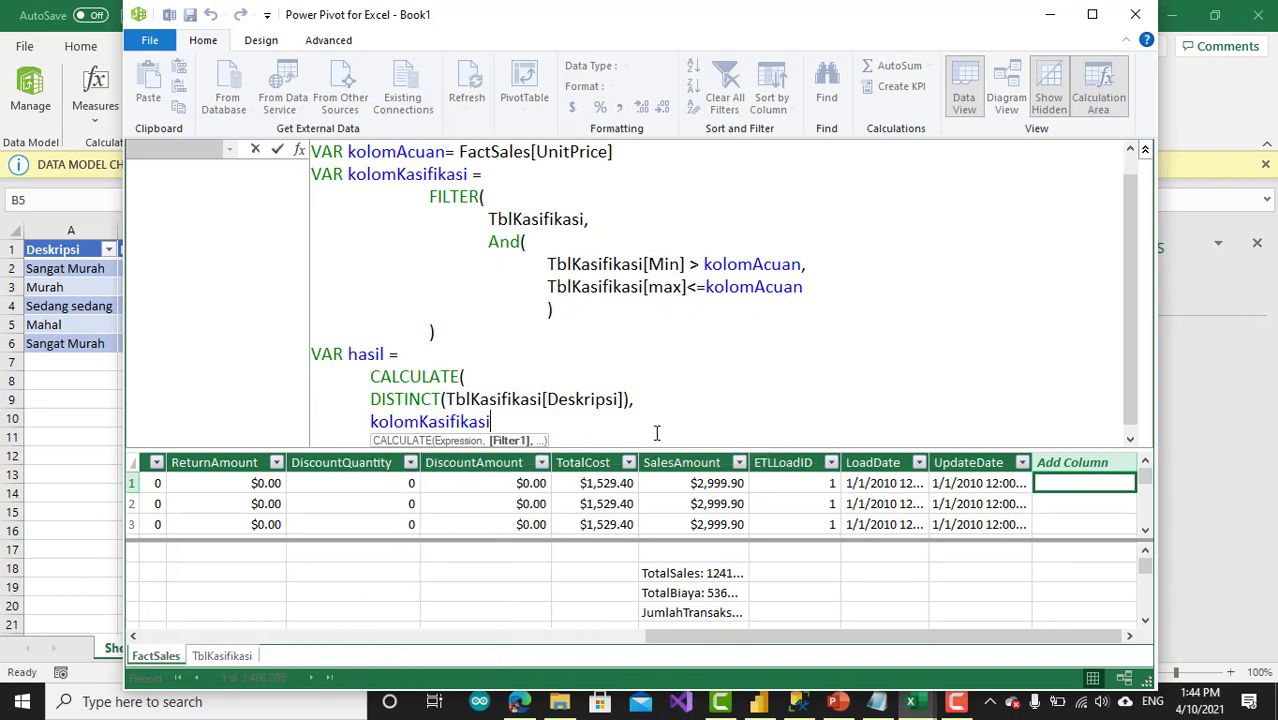
pyautogui.hotkey('shift', 'Return')
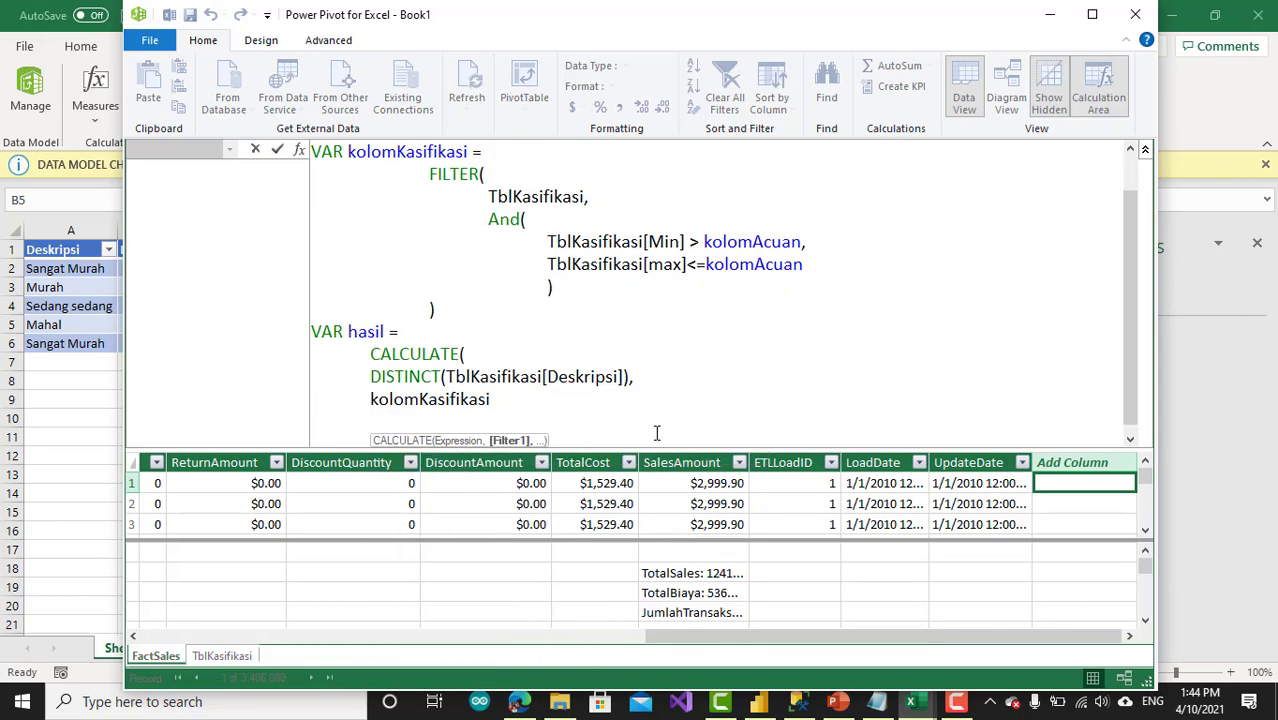
pyautogui.write(')')
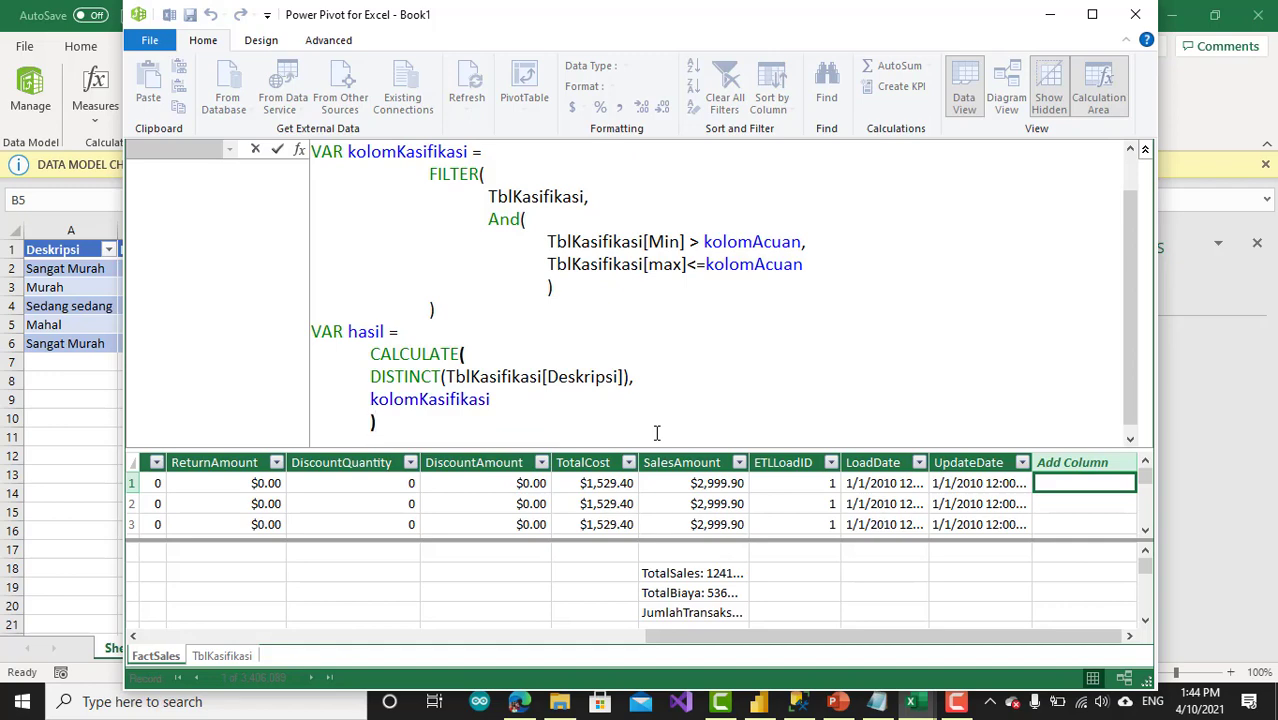
# Step: Add a Return line with hasil indented below it, followed by an empty line
pyautogui.hotkey('shift', 'Return')
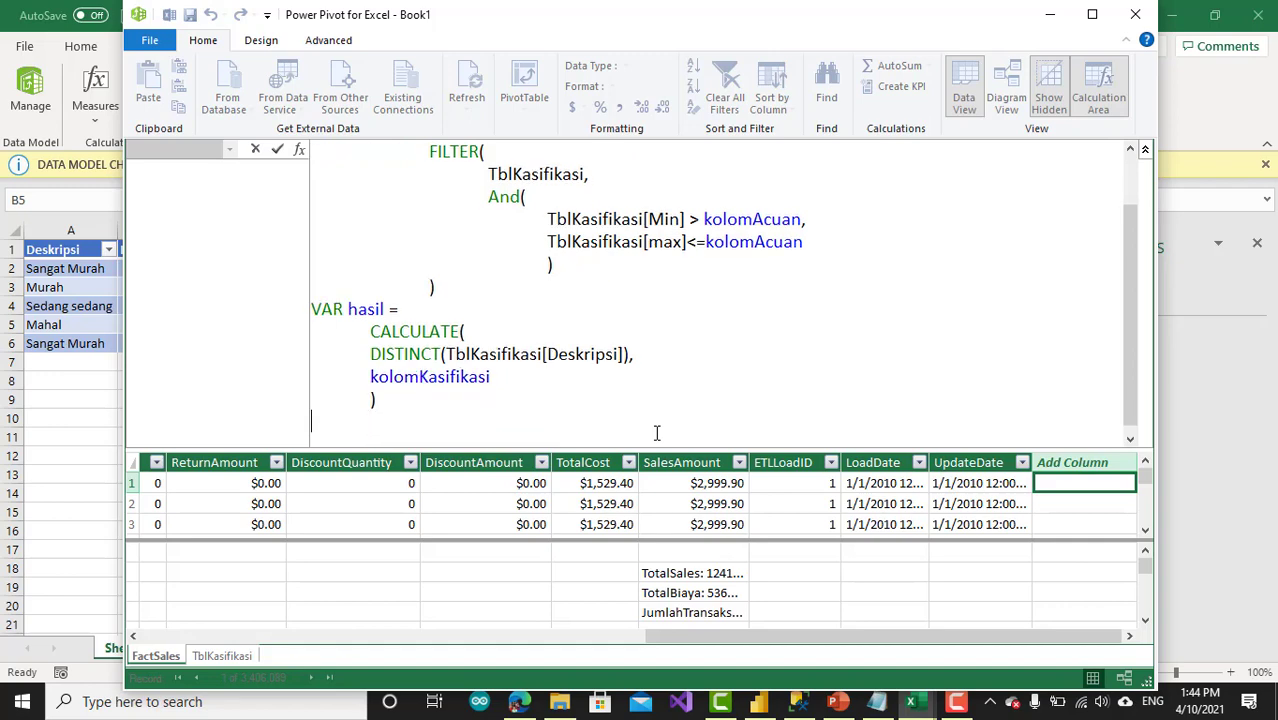
pyautogui.write('Return')
pyautogui.hotkey('shift', 'Return')
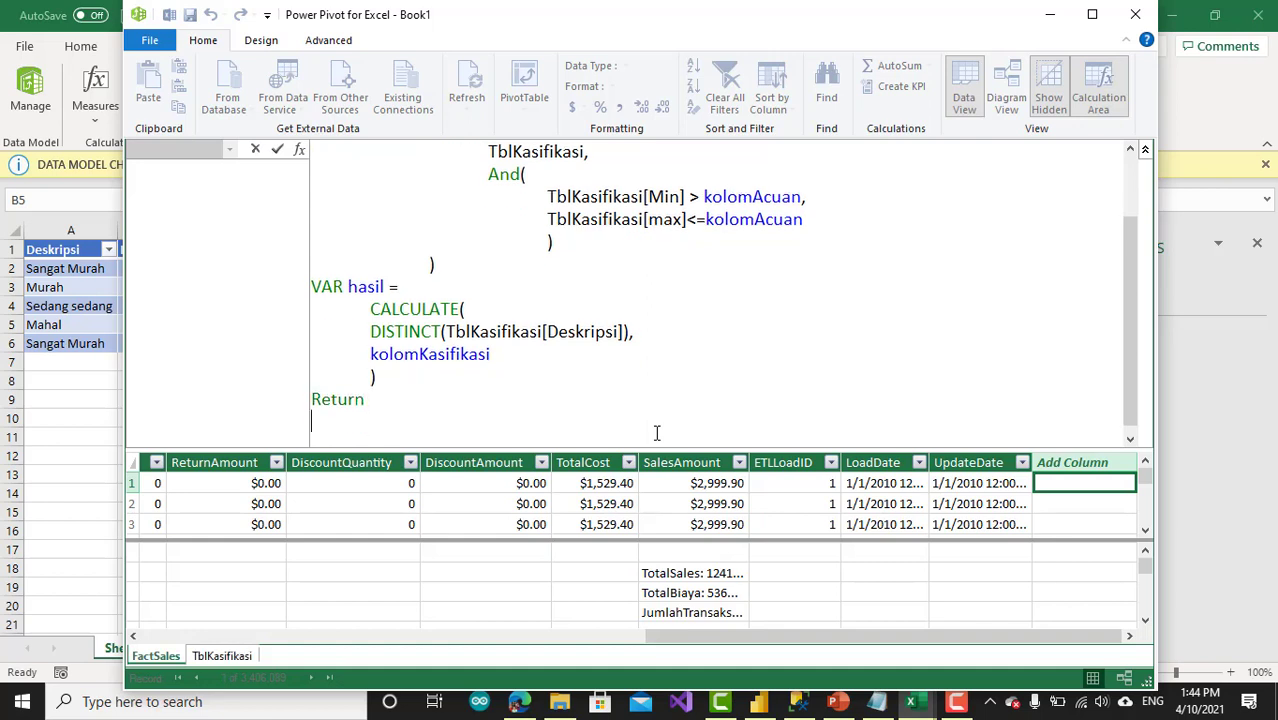
pyautogui.write('hasil')
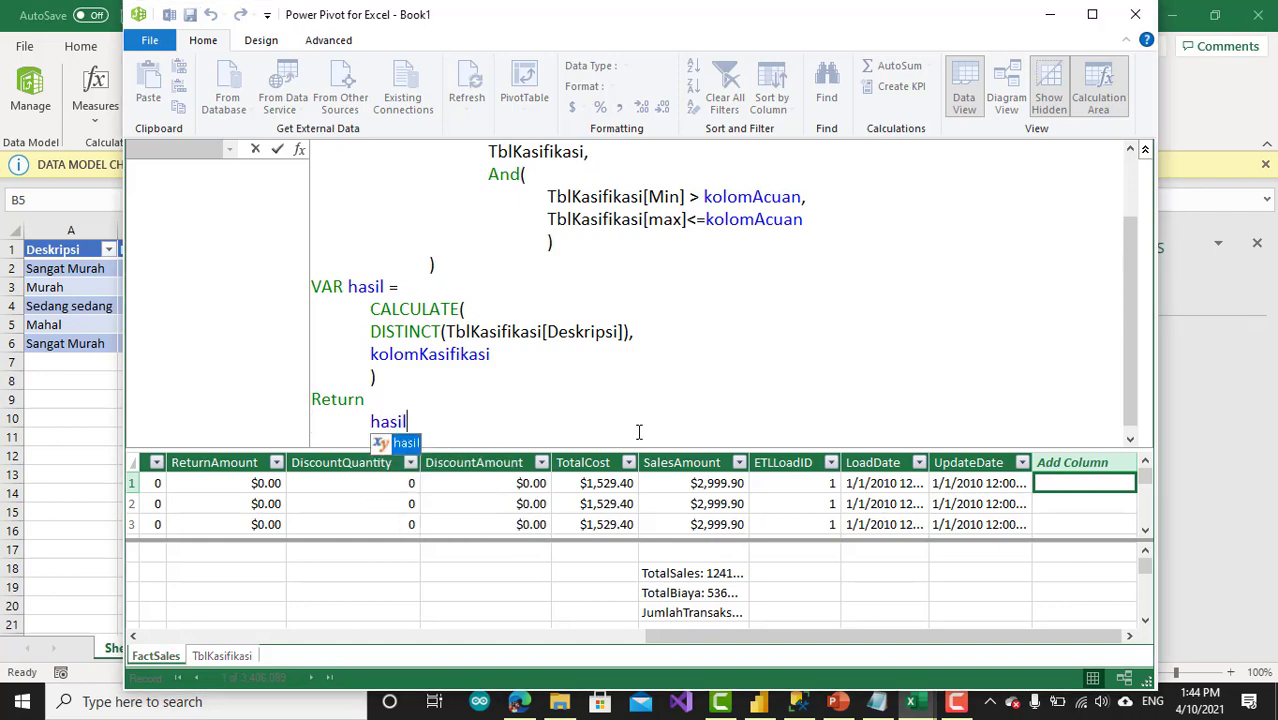
pyautogui.press('Tab')
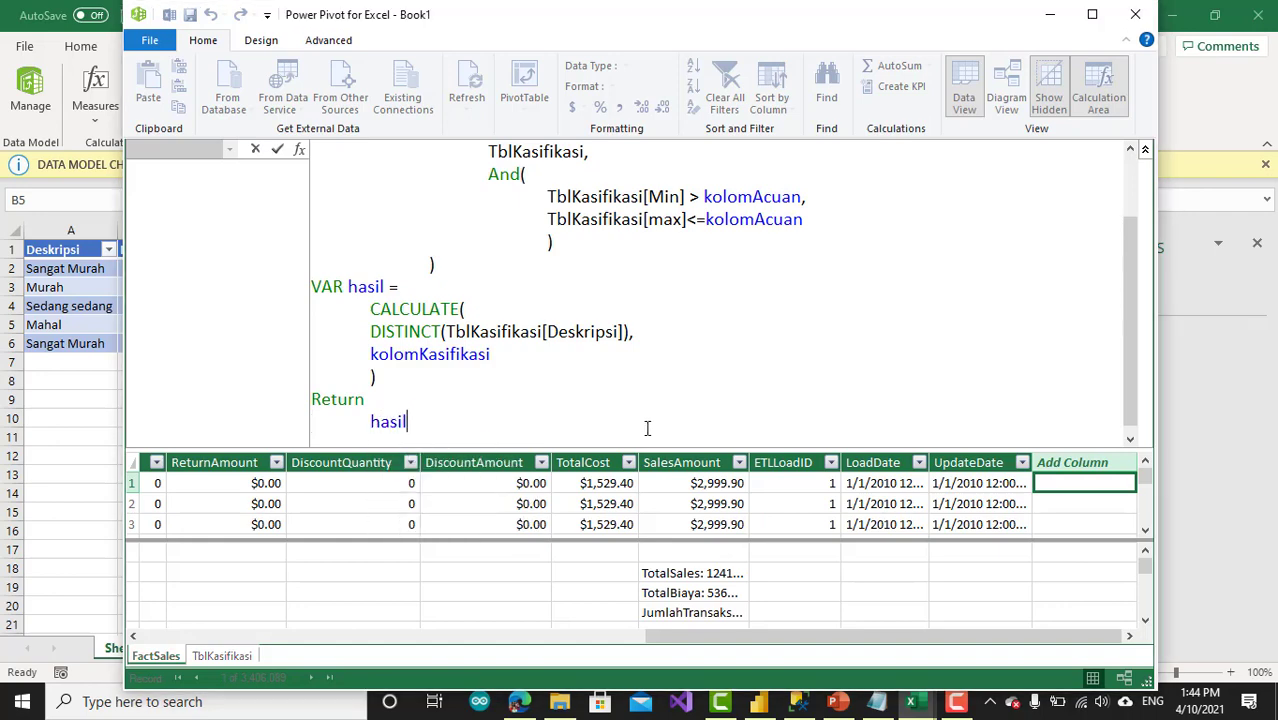
pyautogui.scroll(-1, 562, 420)
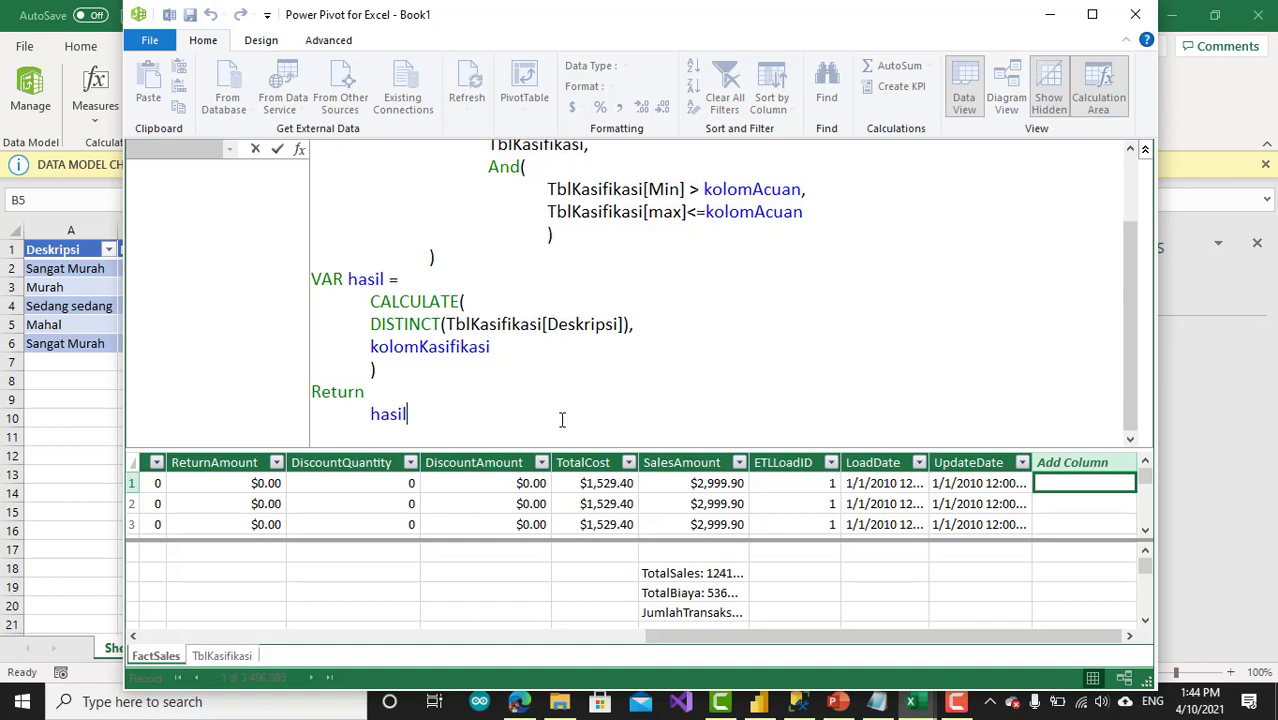
pyautogui.hotkey('shift', 'Return')
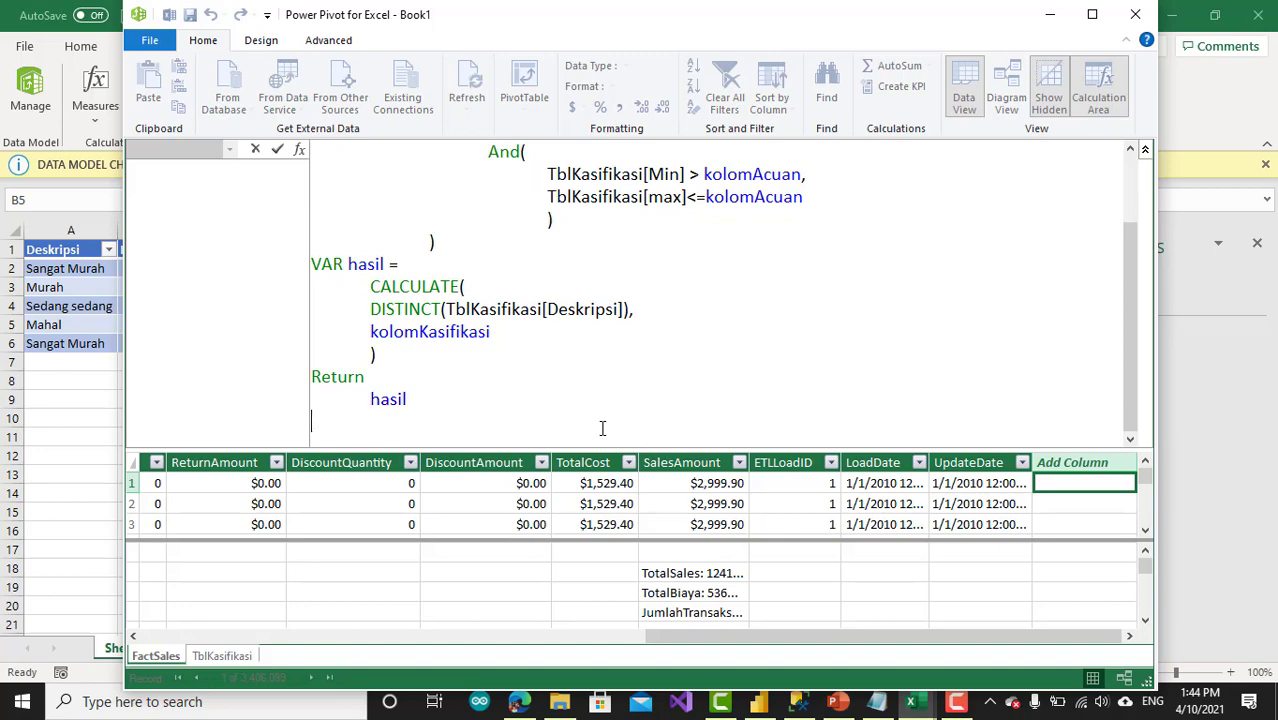
# Step: Commit the kol_Klasifikasi column formula in FactSales and reopen it to check its conditions
pyautogui.press('Return')
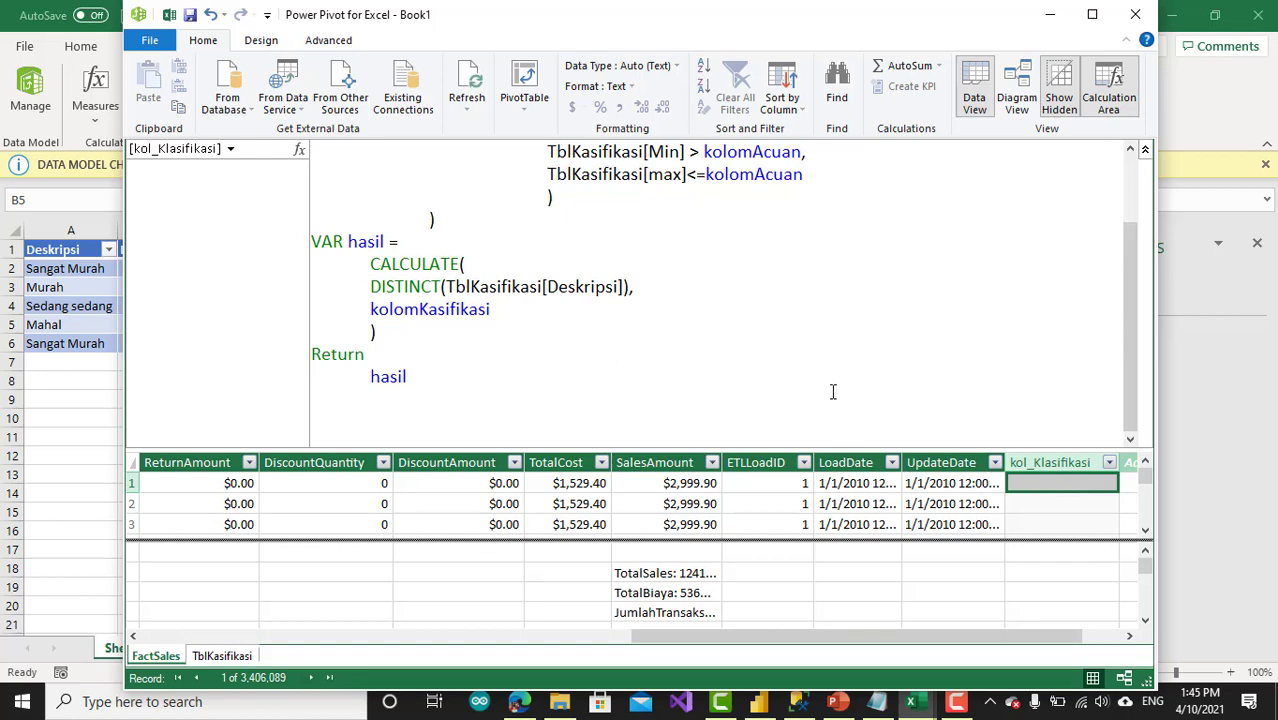
pyautogui.click(687, 381)
pyautogui.scroll(2, 687, 383)
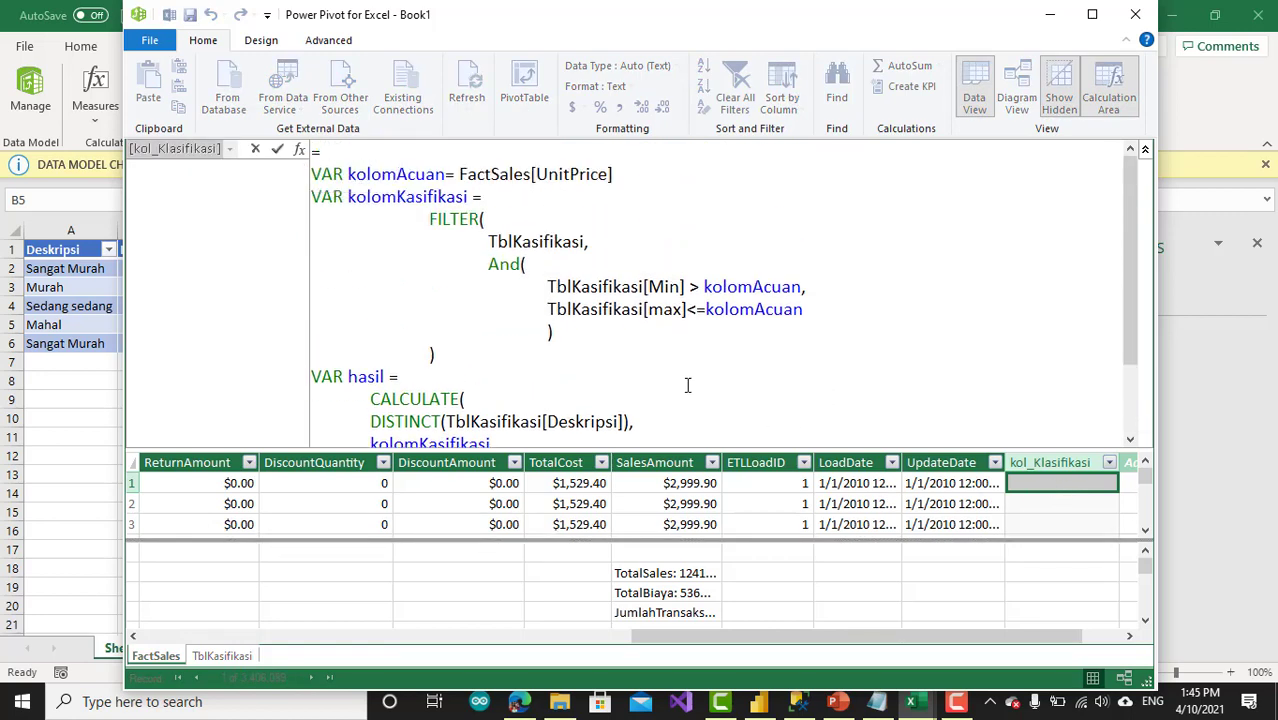
pyautogui.scroll(-2, 687, 385)
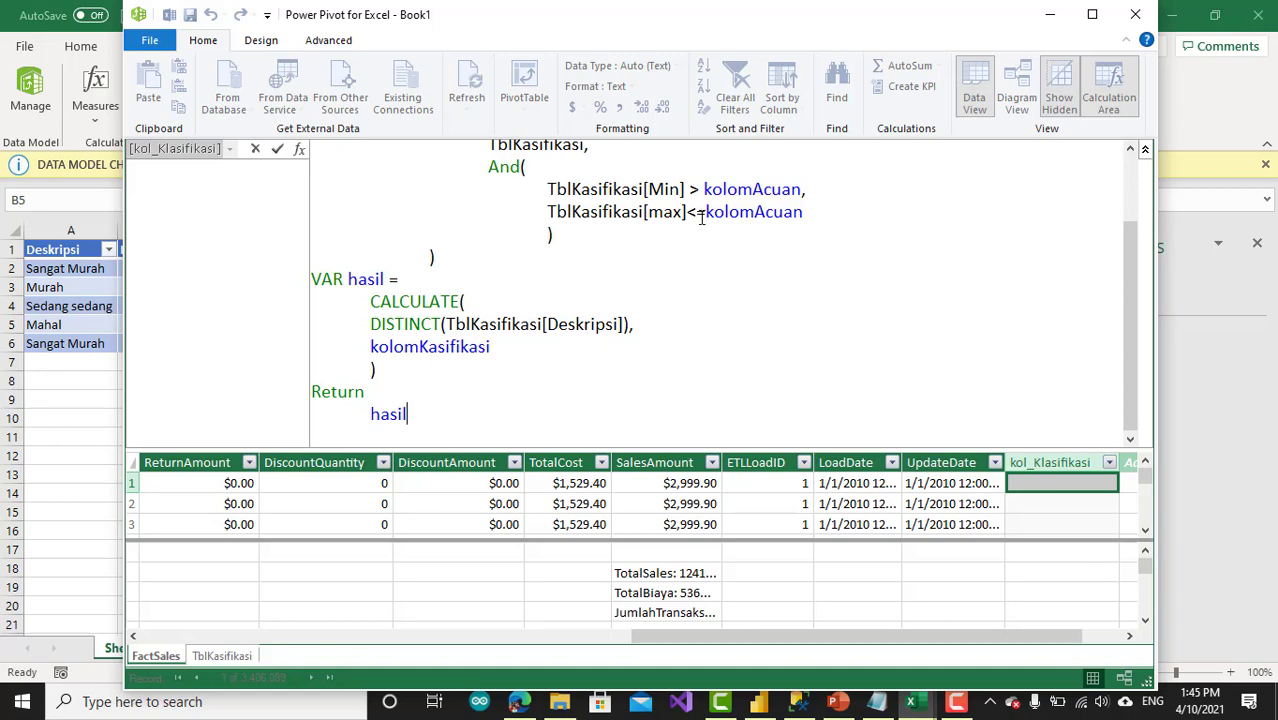
# Step: Change the And conditions to TblKasifikasi[Min] < kolomAcuan and TblKasifikasi[max]>=kolomAcuan, and commit the kol_Klasifikasi formula
pyautogui.click(700, 189)
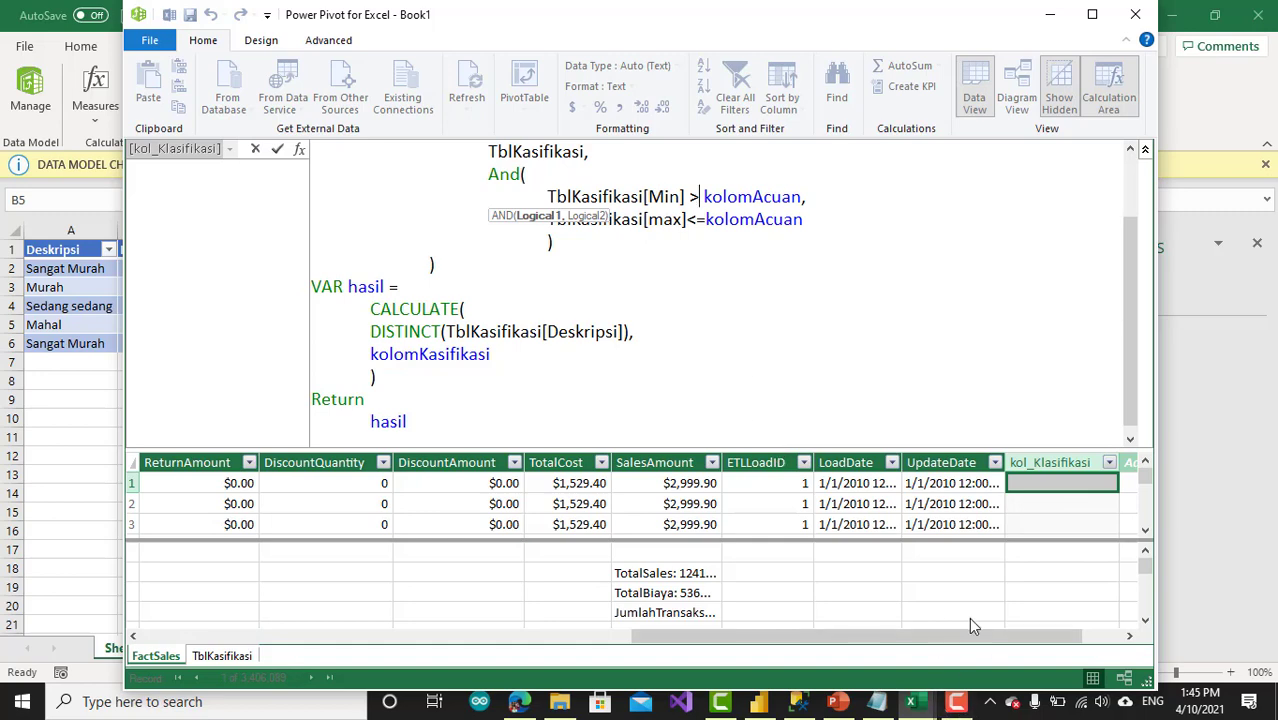
pyautogui.click(956, 701)
pyautogui.click(1188, 619)
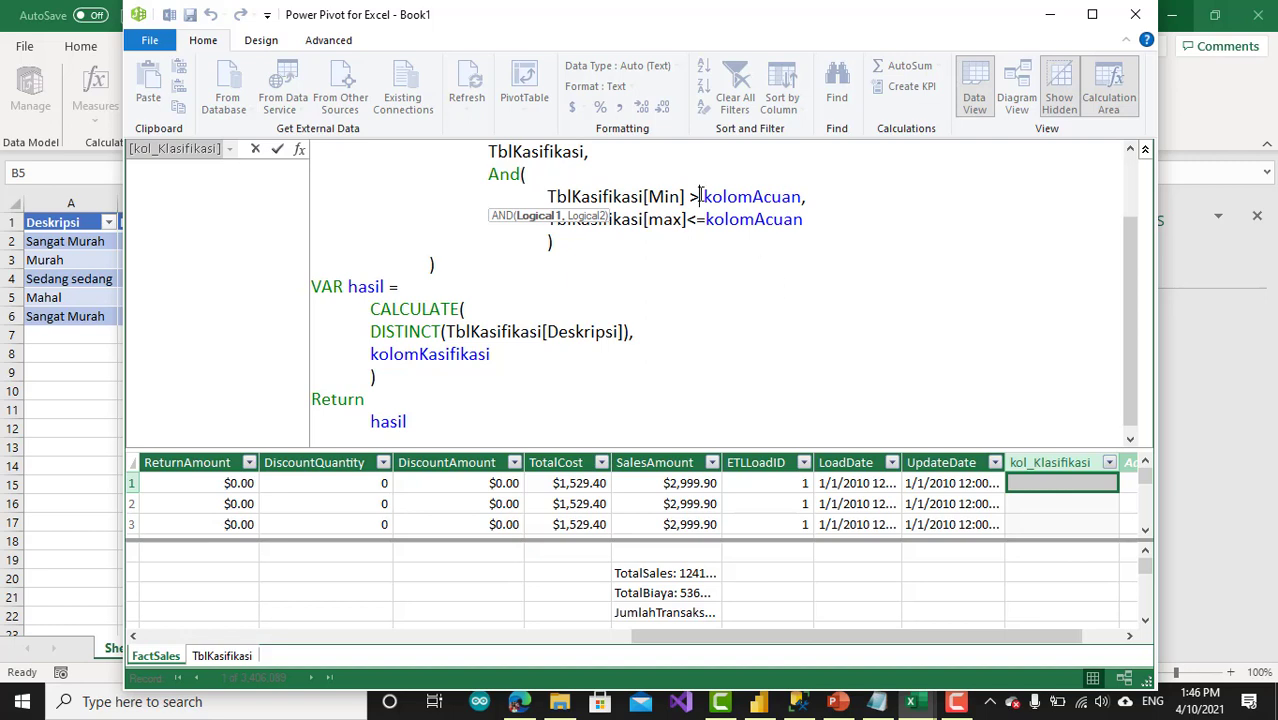
pyautogui.press('BackSpace')
pyautogui.write('<')
pyautogui.click(698, 221)
pyautogui.press('BackSpace')
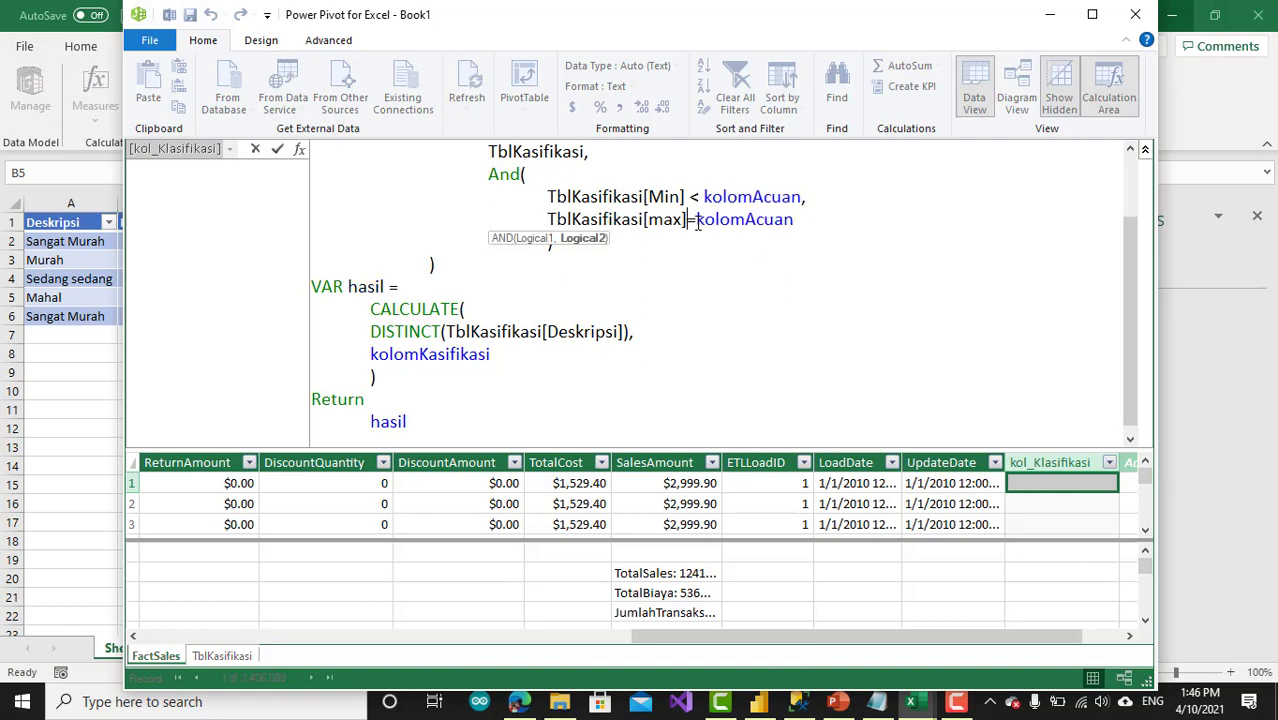
pyautogui.write('>')
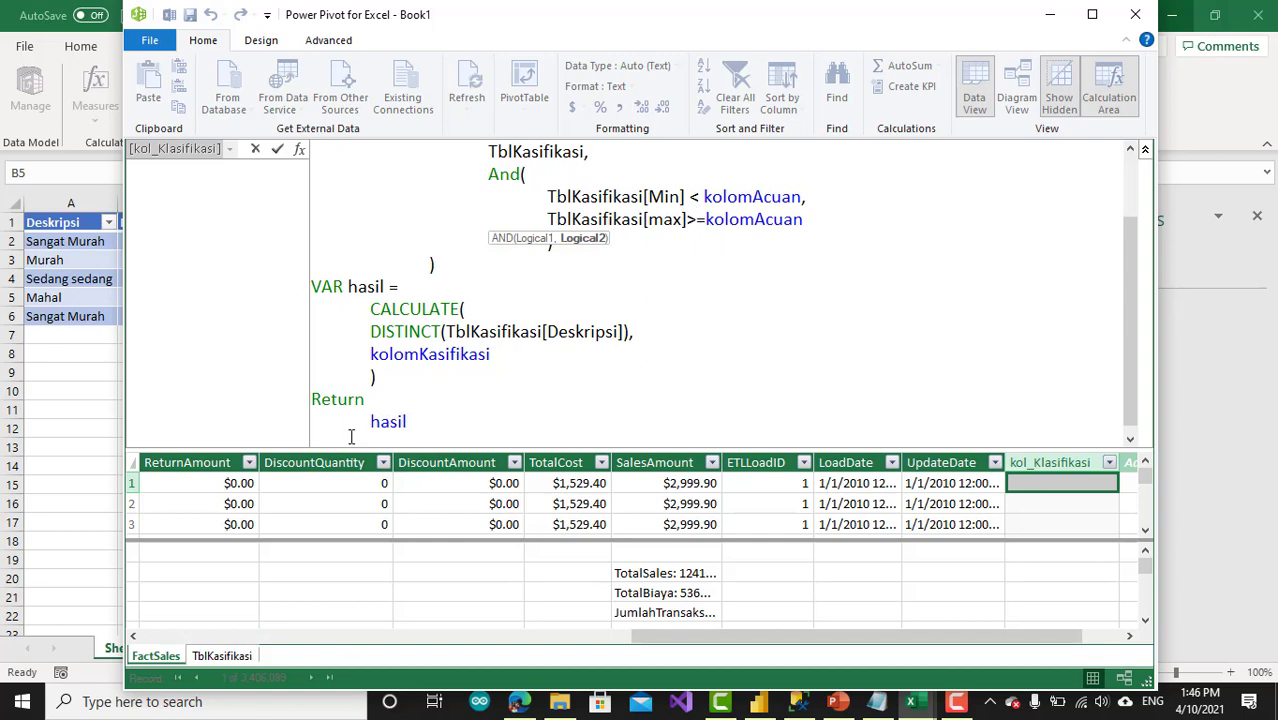
pyautogui.scroll(-1, 346, 437)
pyautogui.press('Return')
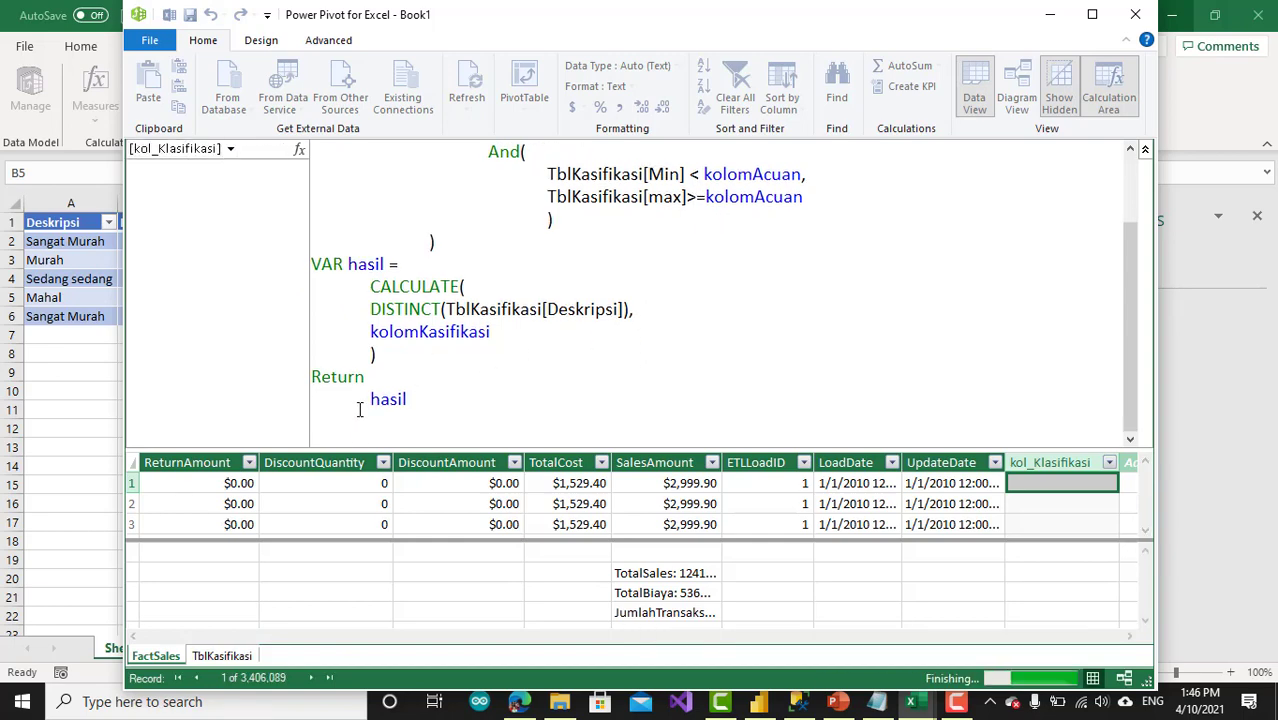
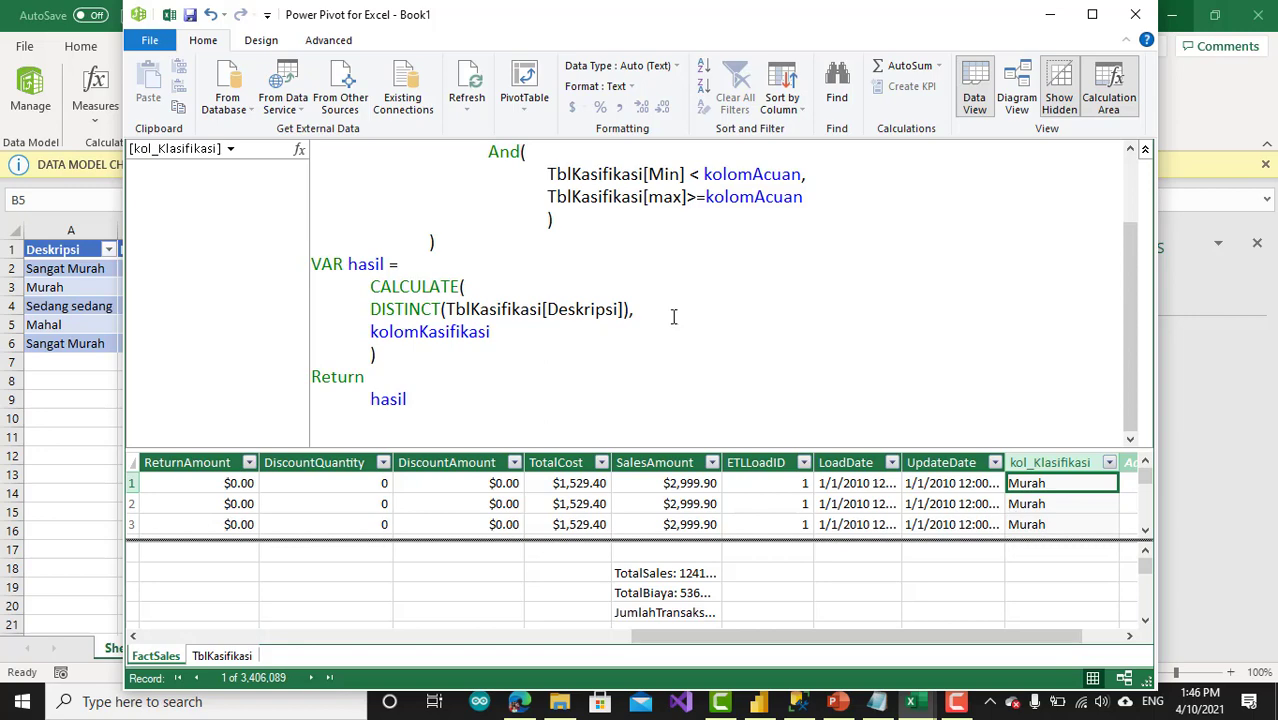
# Step: Try to create a relationship between kol_Klasifikasi in FactSales and Deskripsi in TblKasifikasi in the model diagram
pyautogui.moveTo(648, 451); pyautogui.dragTo(716, 203)
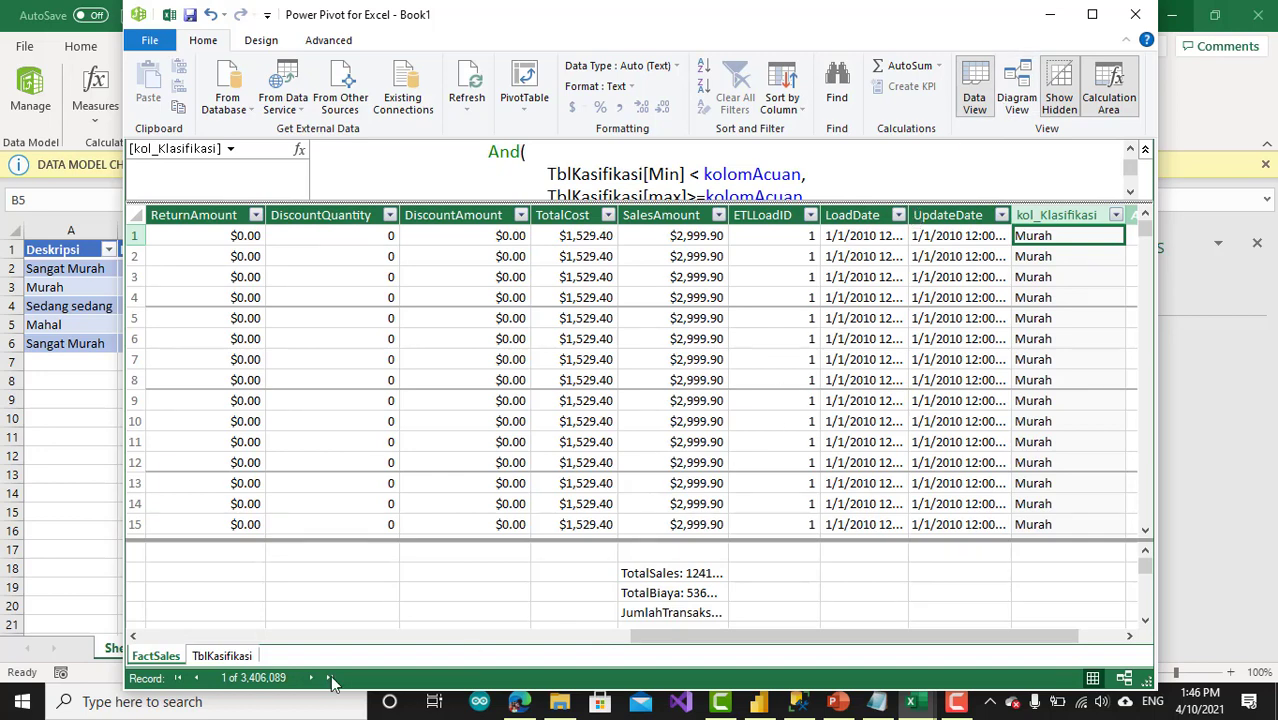
pyautogui.click(976, 88)
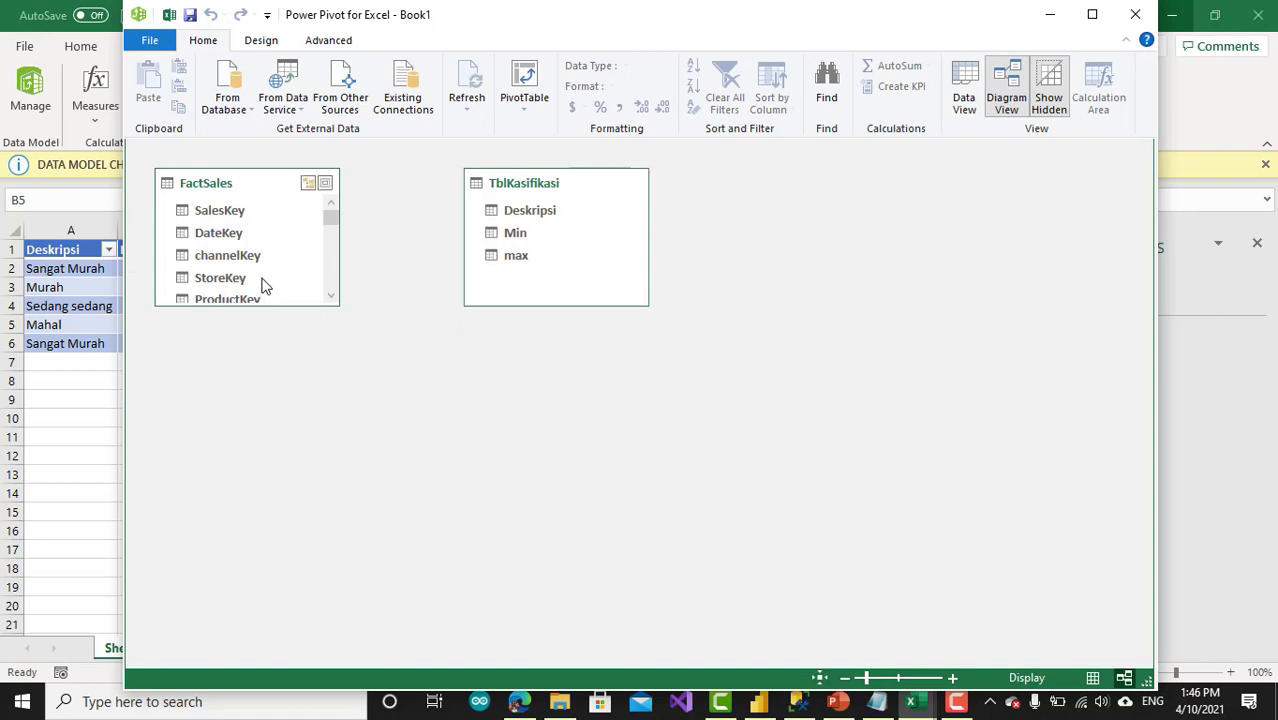
pyautogui.scroll(-6, 263, 287)
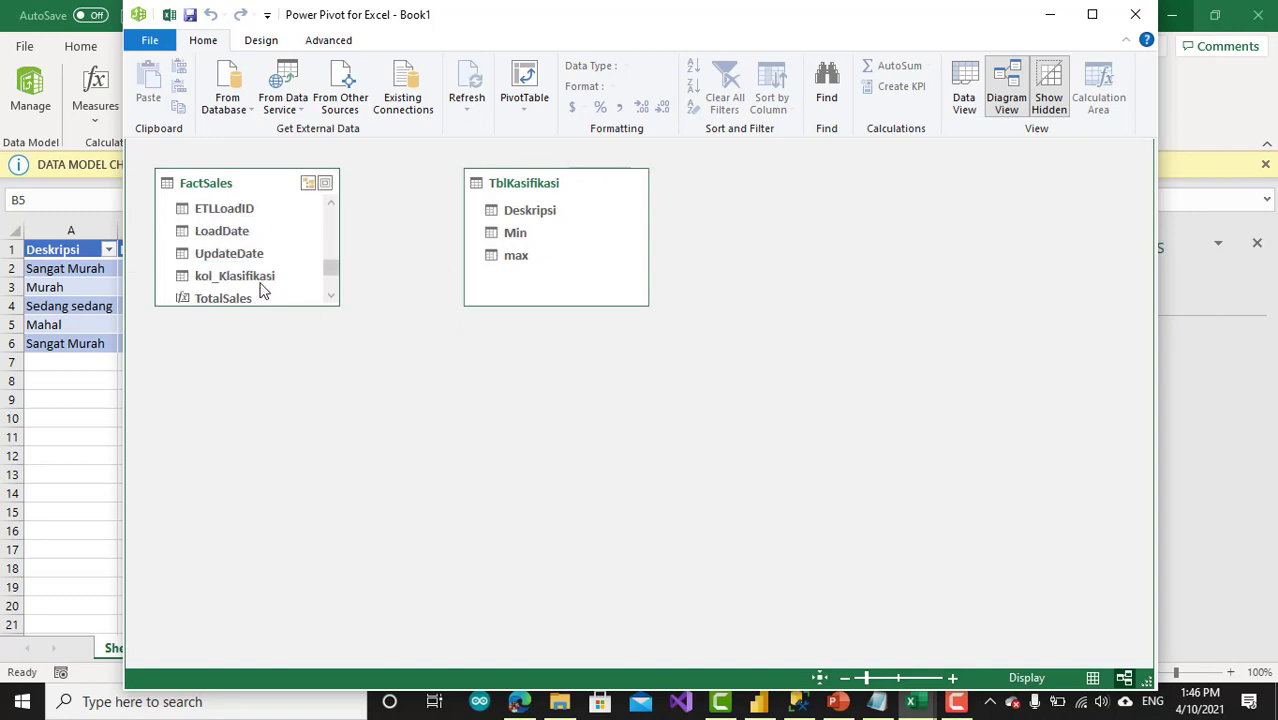
pyautogui.scroll(-4, 263, 289)
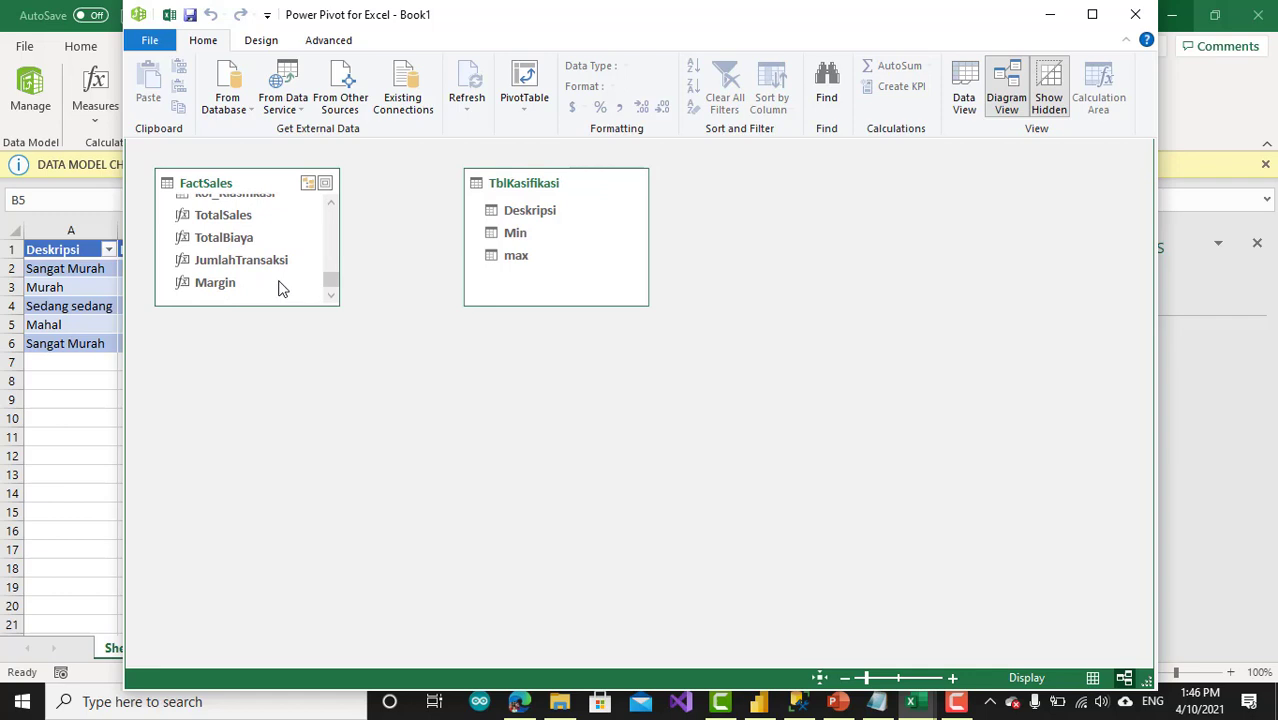
pyautogui.scroll(2, 279, 288)
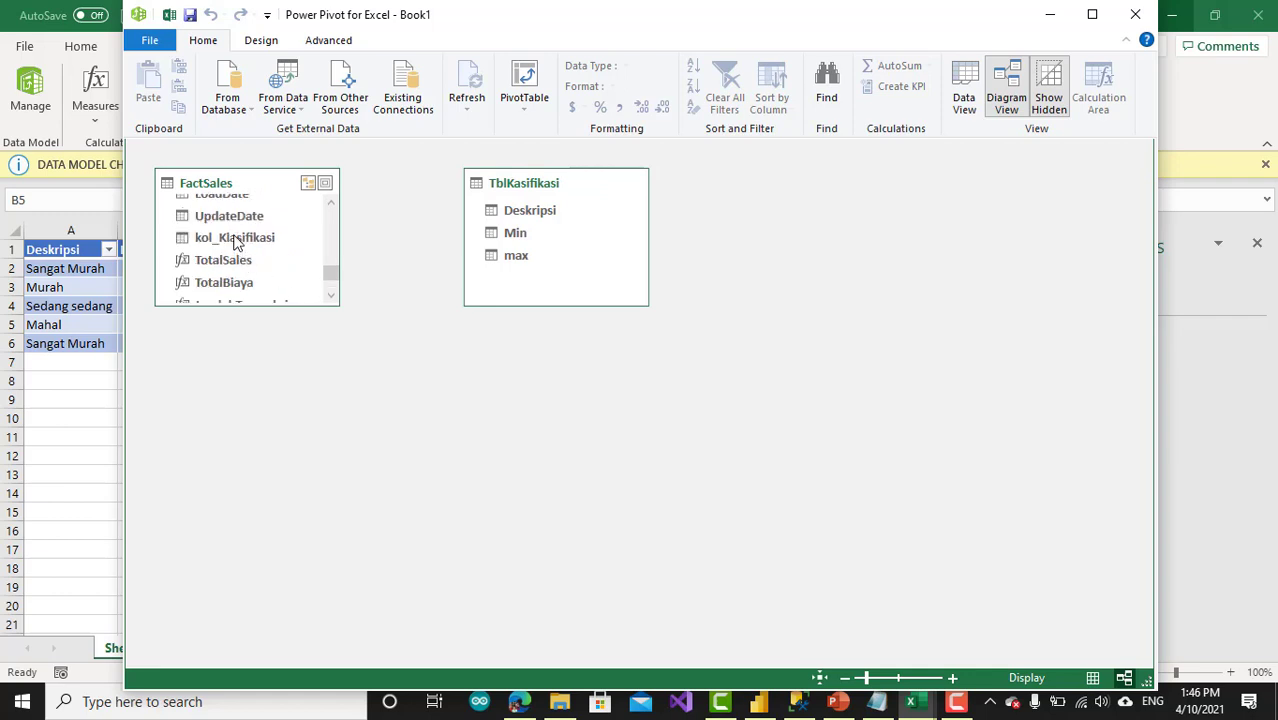
pyautogui.moveTo(236, 240); pyautogui.dragTo(262, 242)
pyautogui.click(905, 380)
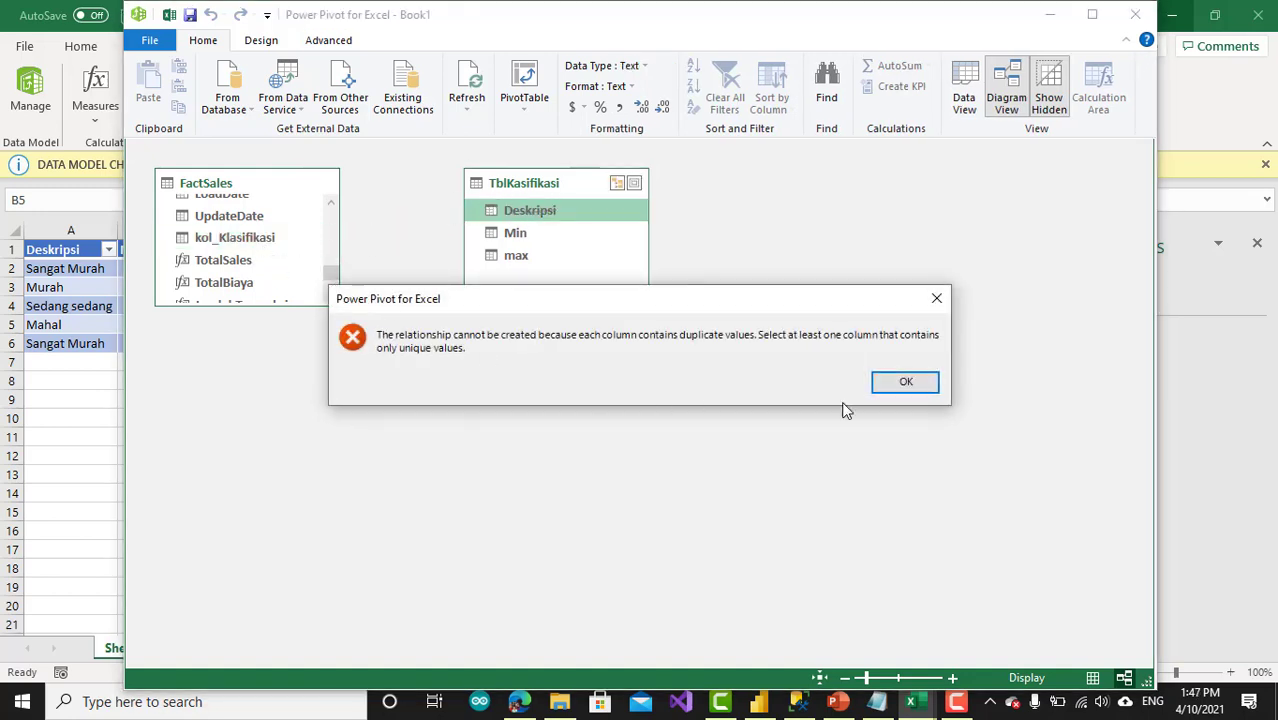
pyautogui.click(904, 384)
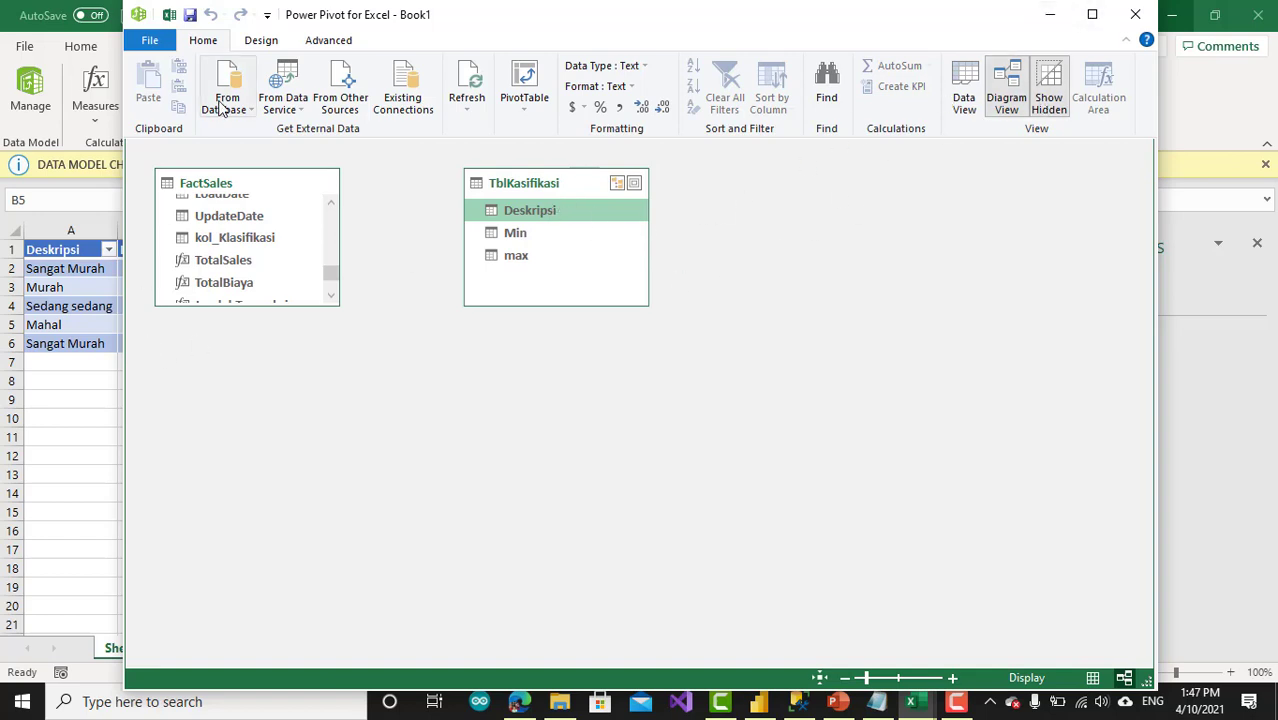
# Step: Move the Power Pivot window aside and compare the Deskripsi entries in cells A2 and A6 of the Sheet bantu worksheet
pyautogui.moveTo(434, 23); pyautogui.dragTo(653, 29)
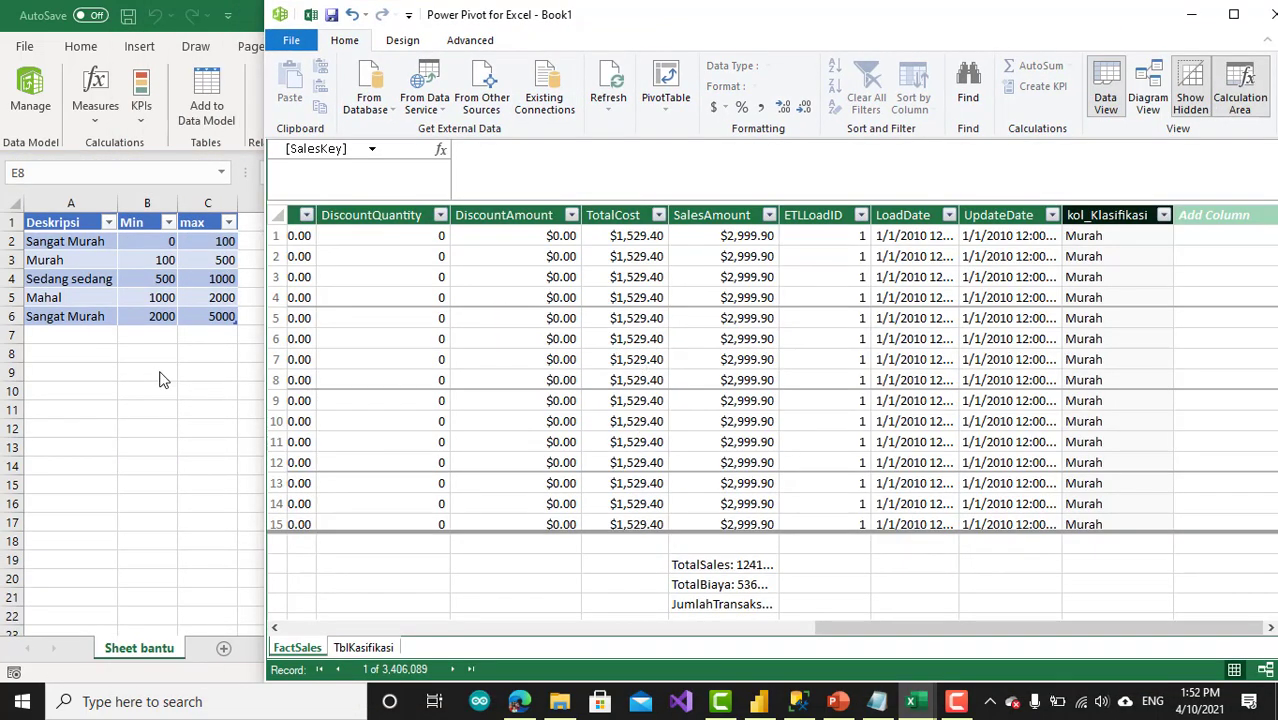
pyautogui.click(54, 249)
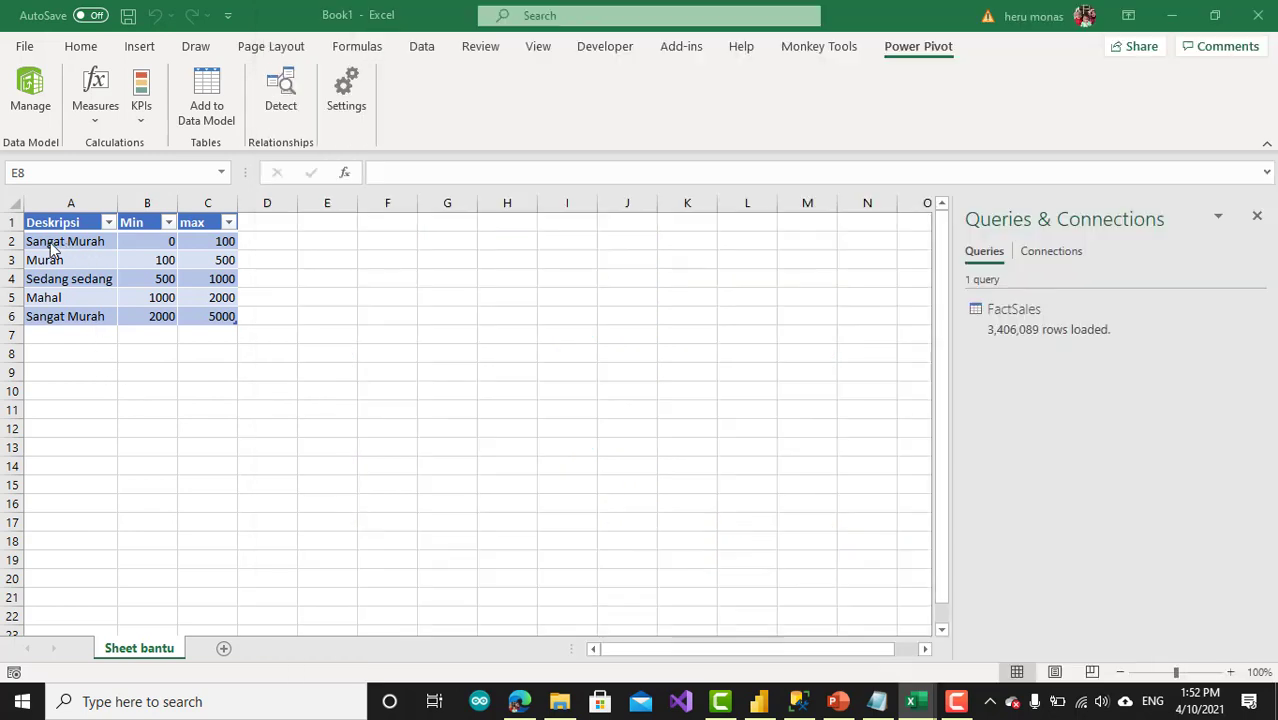
pyautogui.click(87, 319)
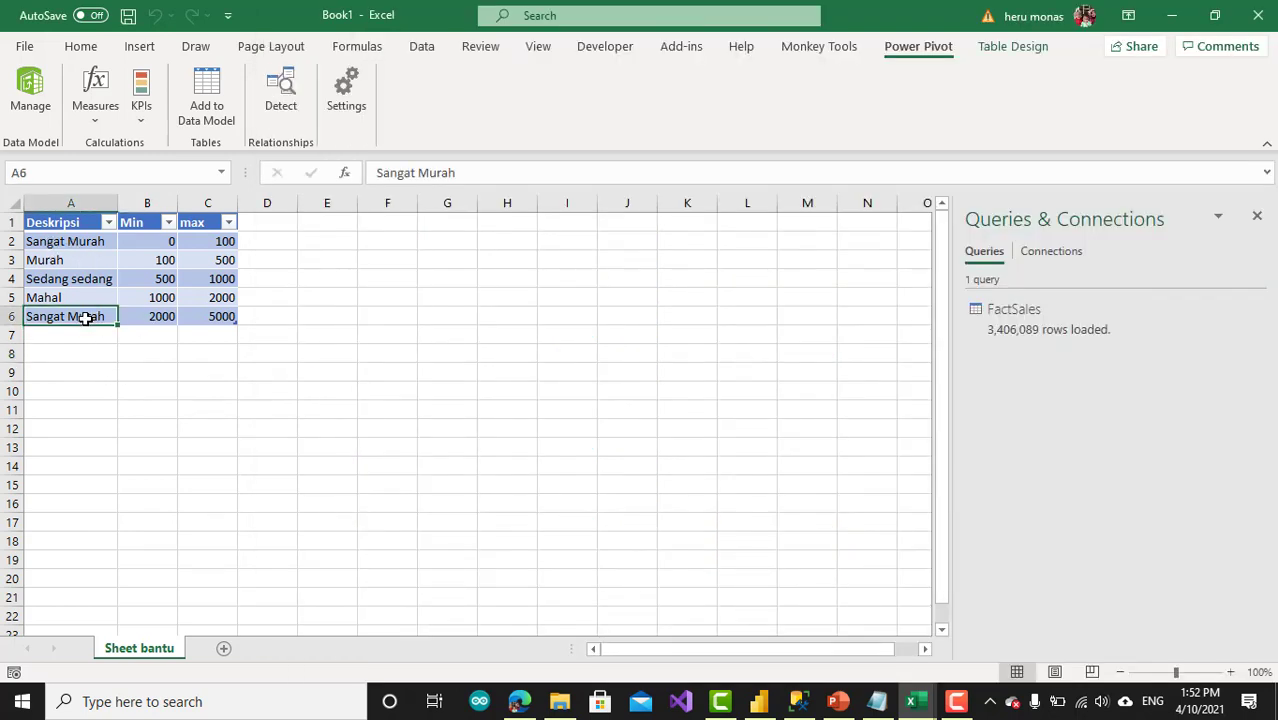
pyautogui.click(92, 244)
pyautogui.click(92, 316)
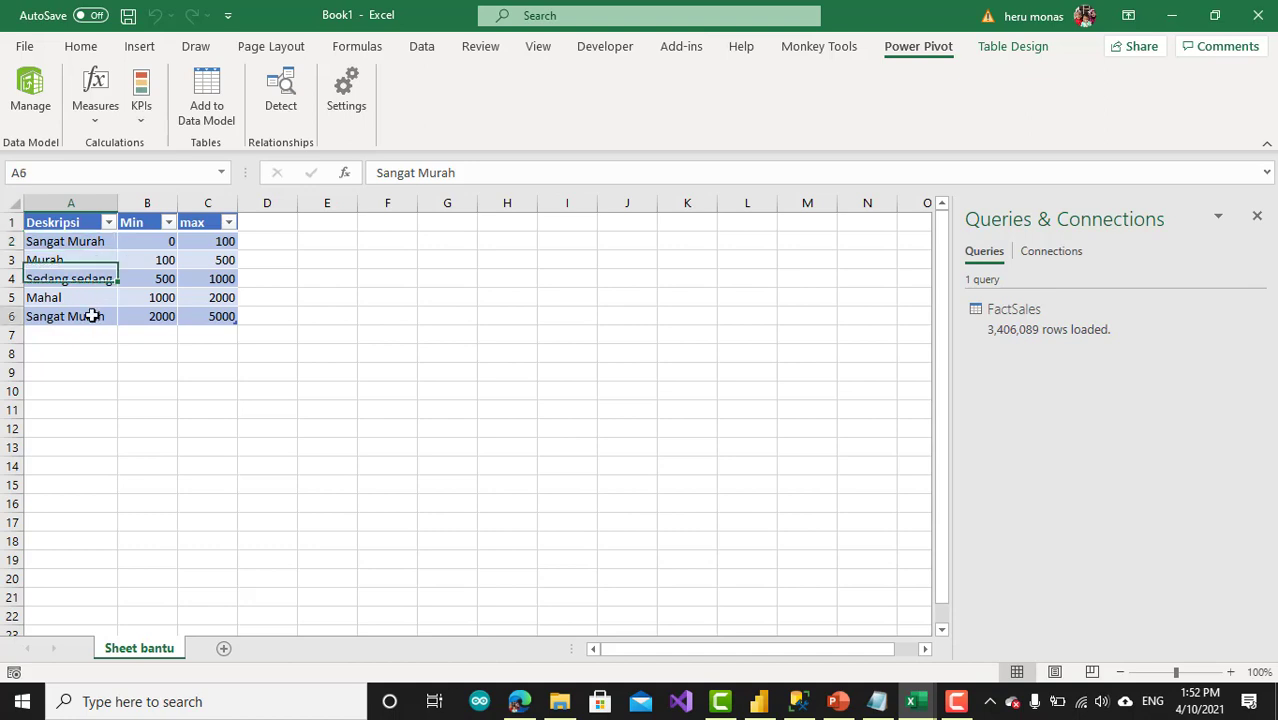
pyautogui.click(97, 241)
pyautogui.click(95, 316)
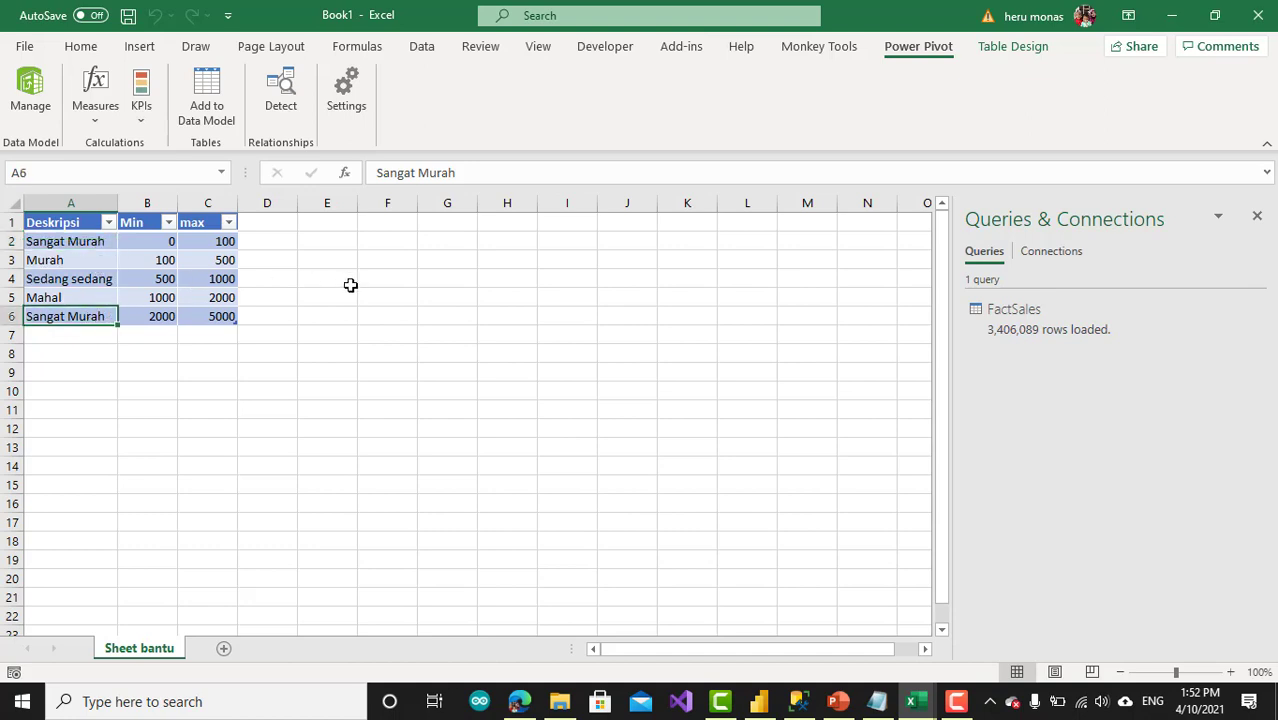
pyautogui.click(956, 701)
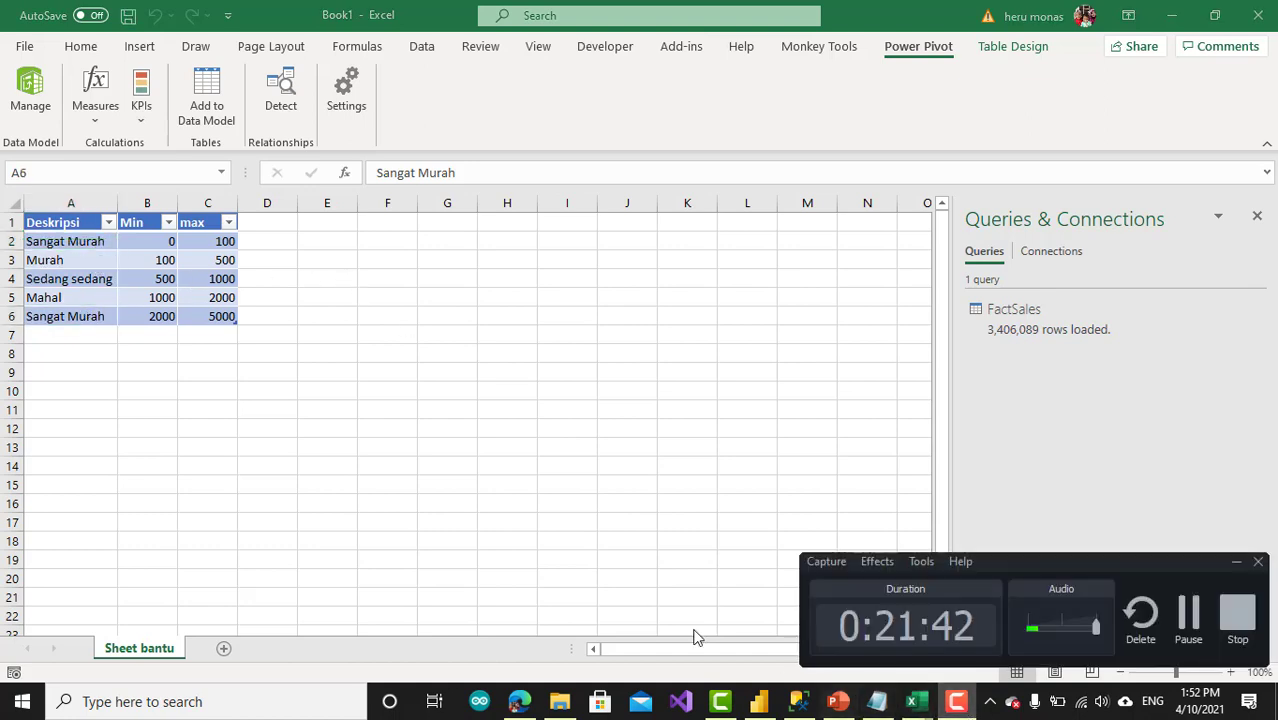
# Step: Change the Deskripsi entry in cell A6 to Sangat Mahal
pyautogui.click(48, 322)
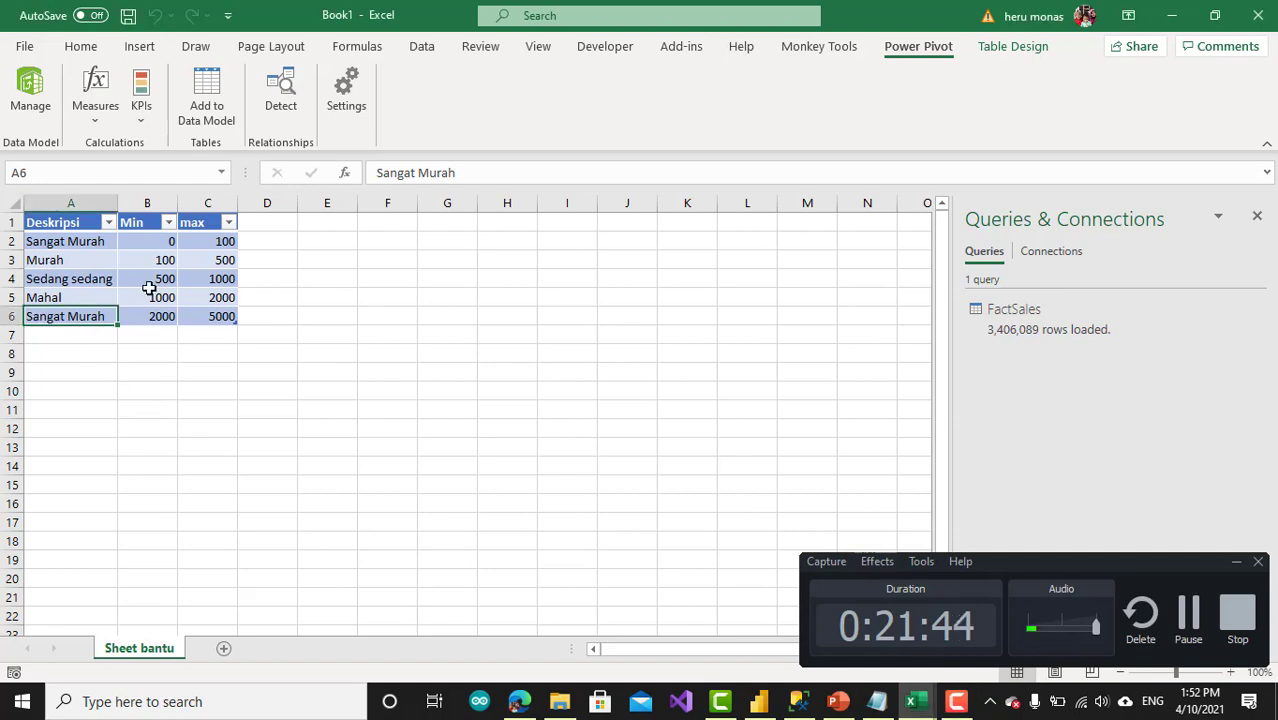
pyautogui.click(469, 172)
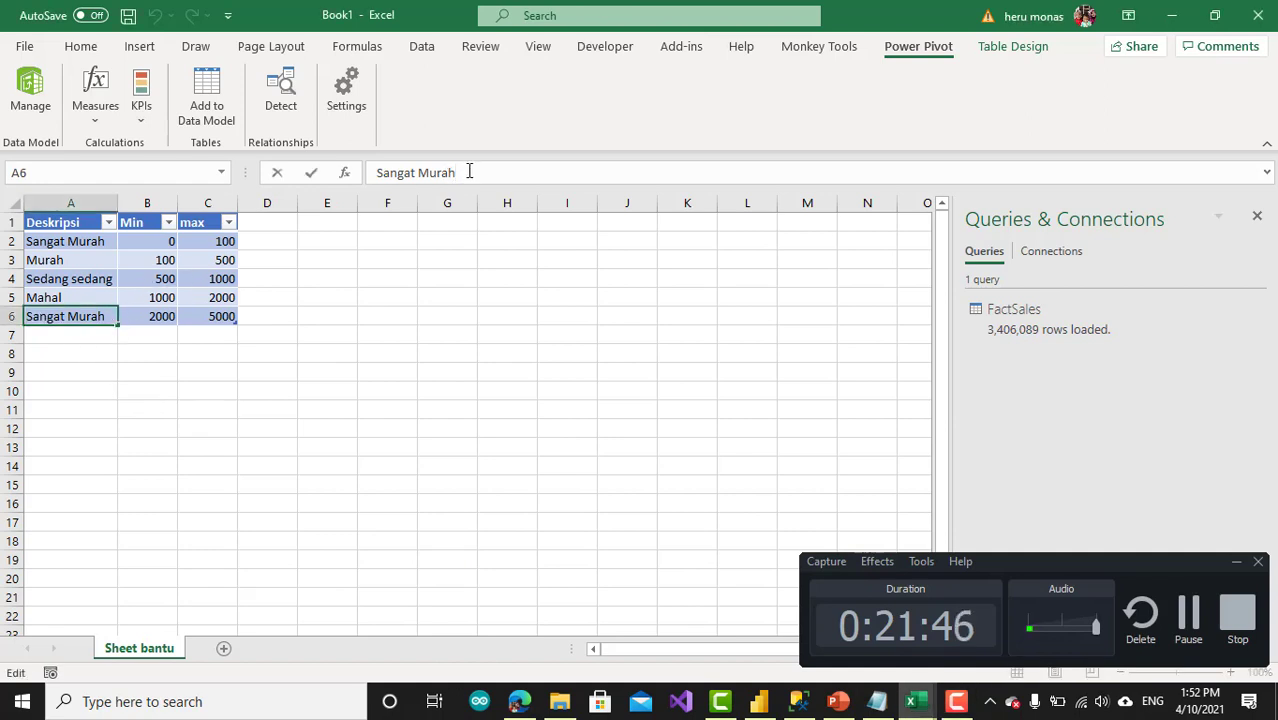
pyautogui.press('BackSpace')
pyautogui.press('BackSpace')
pyautogui.write('ah')
pyautogui.press('Return')
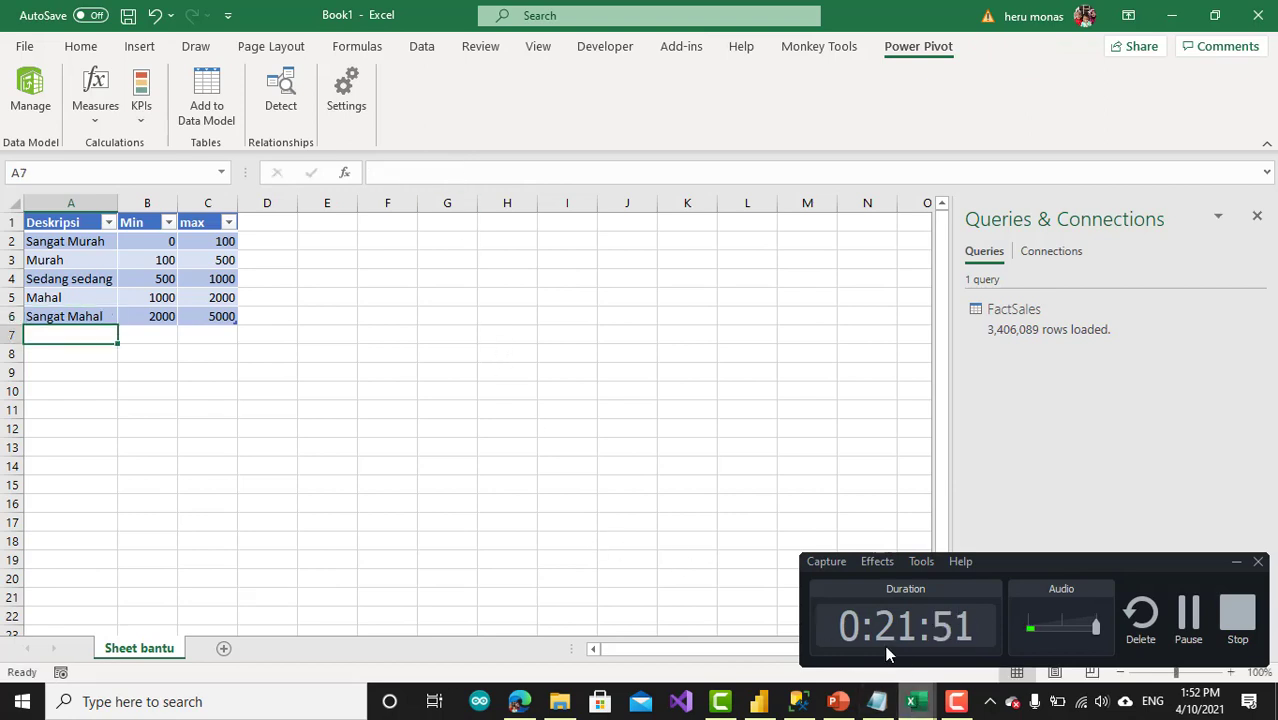
pyautogui.click(1236, 562)
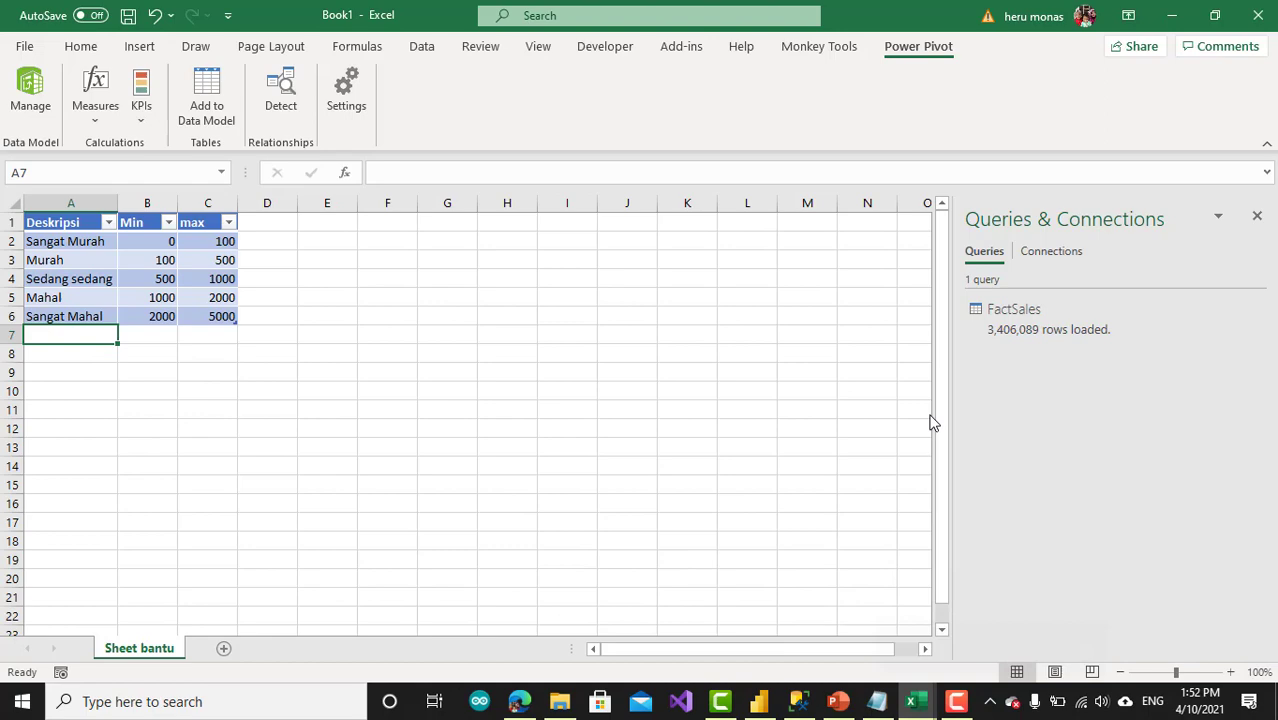
# Step: Return to the Power Pivot data model, refresh the FactSales table and close the refresh report
pyautogui.click(20, 86)
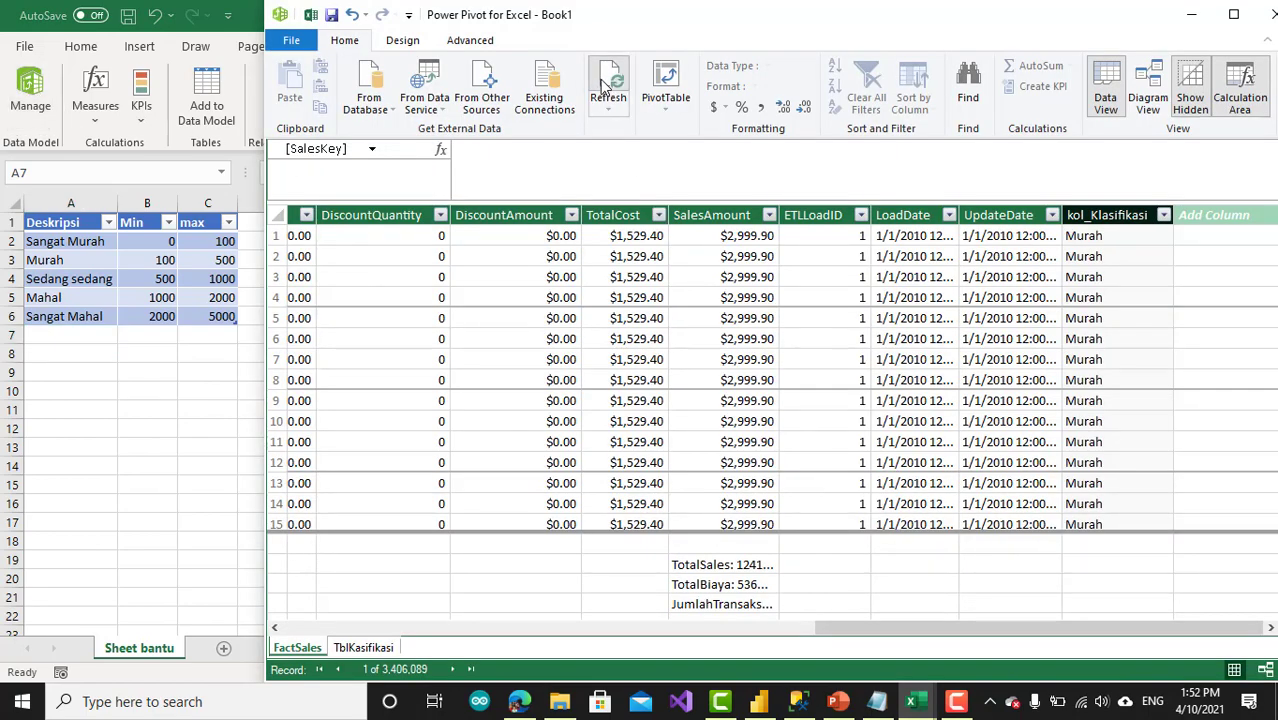
pyautogui.click(608, 85)
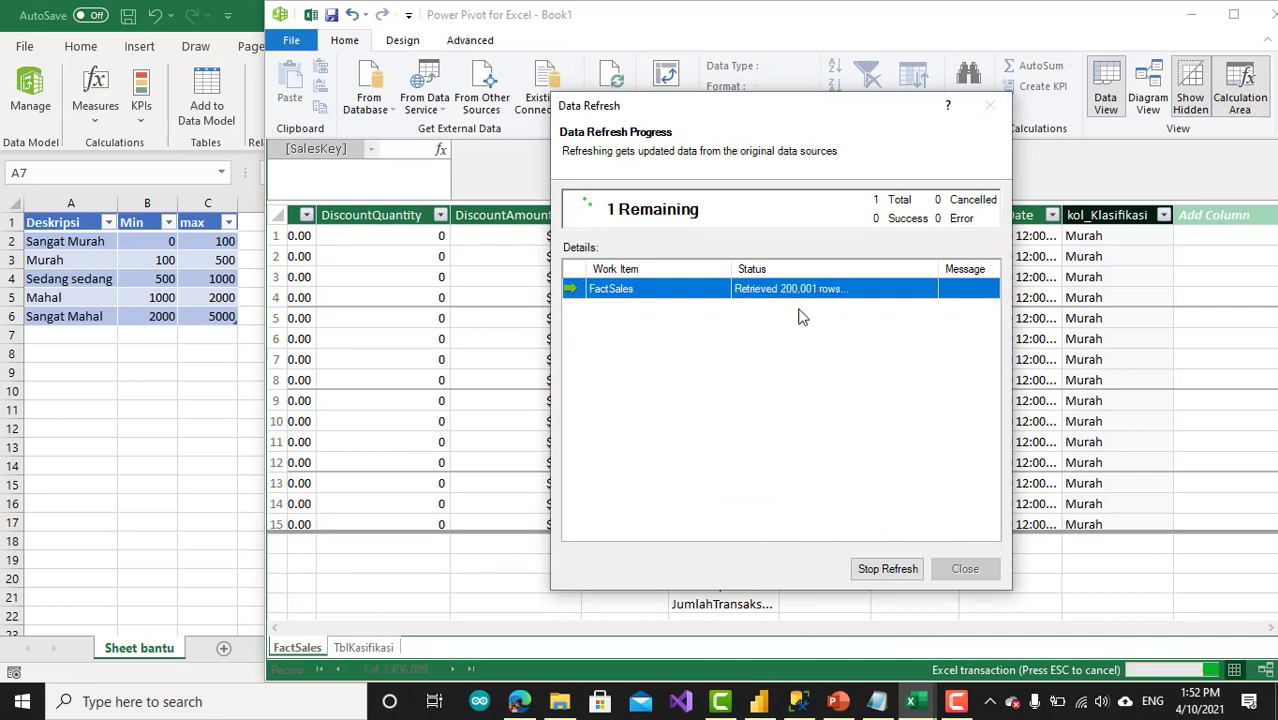
pyautogui.click(956, 701)
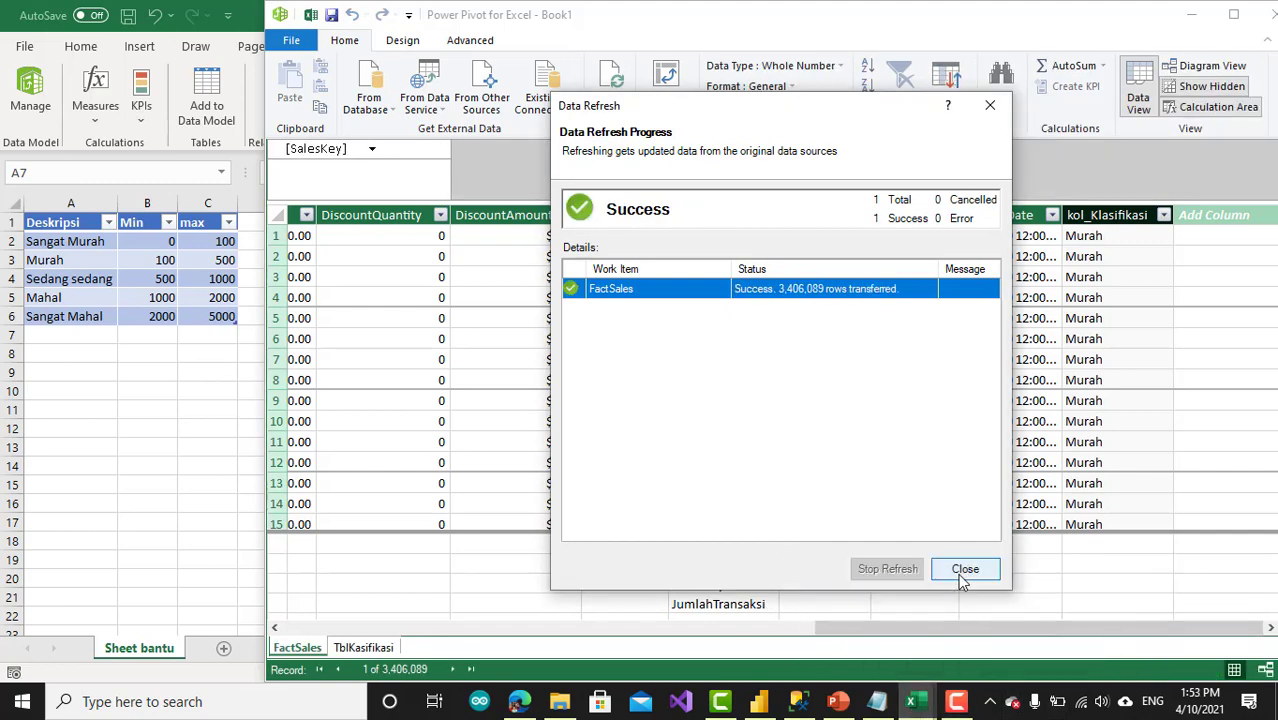
pyautogui.click(965, 570)
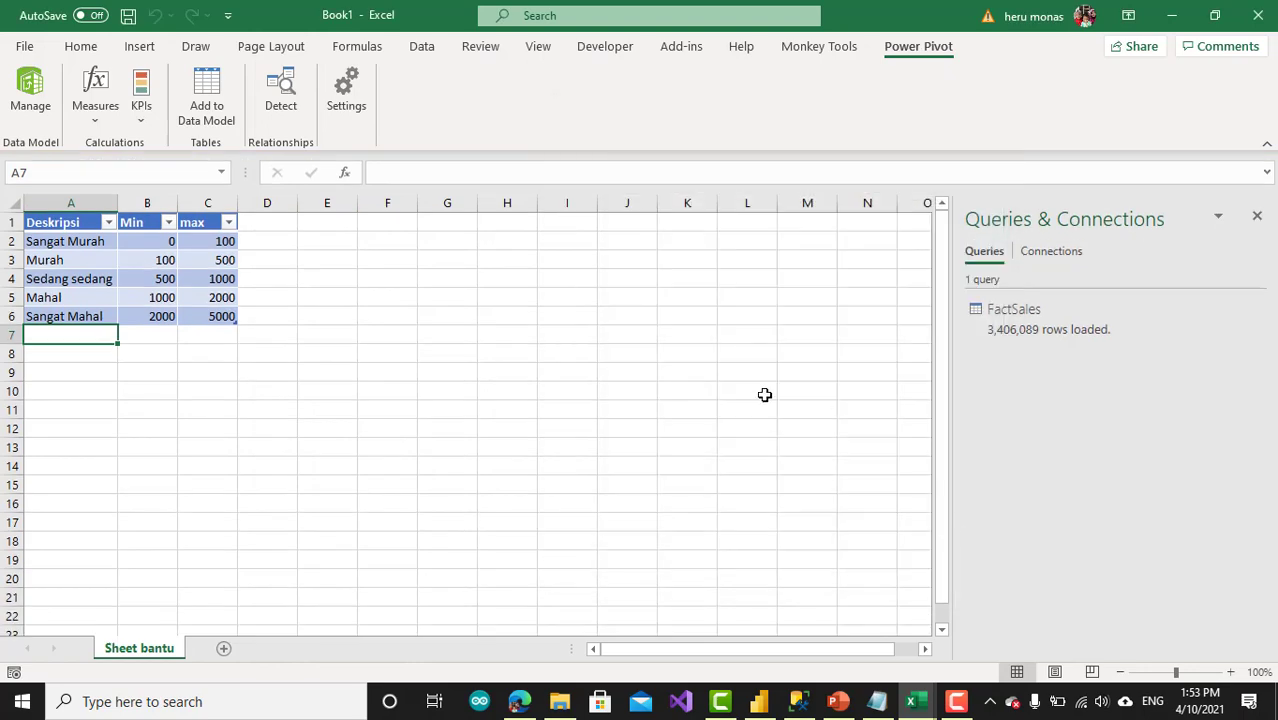
# Step: Try again in the model diagram to relate TblKasifikasi's Deskripsi and FactSales' kol_Klasifikasi, starting from each table in turn
pyautogui.click(35, 100)
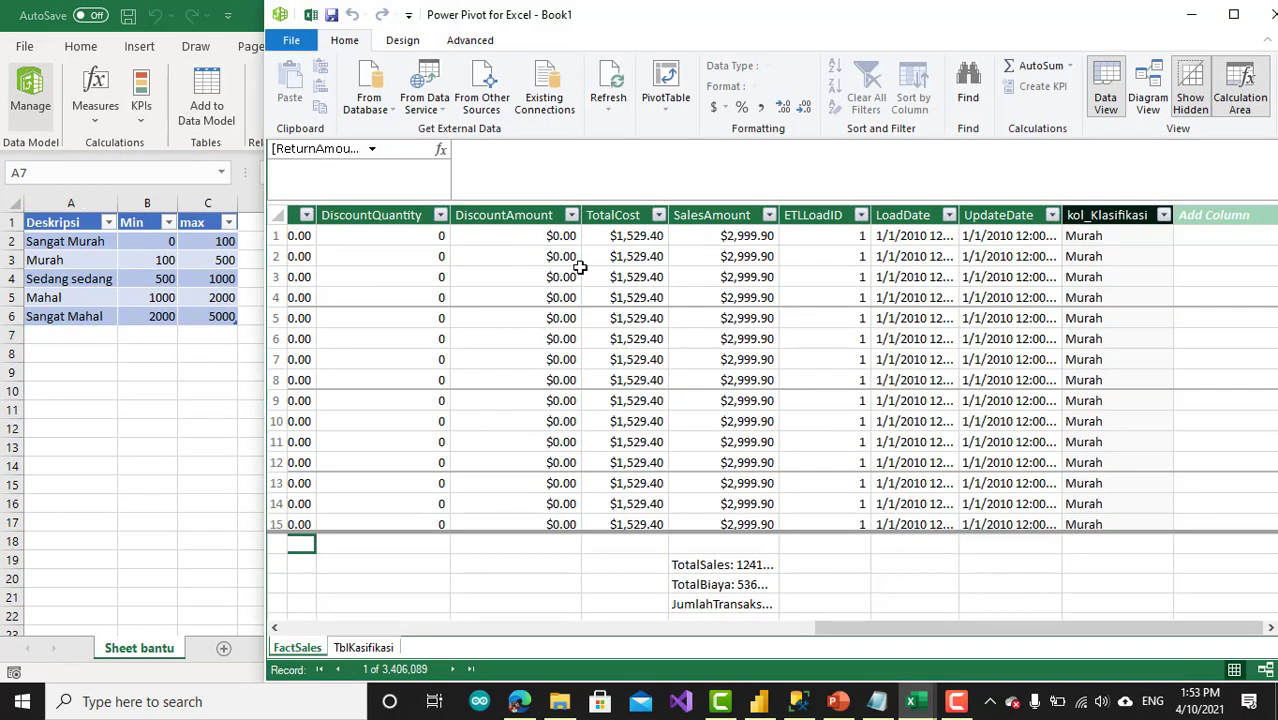
pyautogui.click(1145, 92)
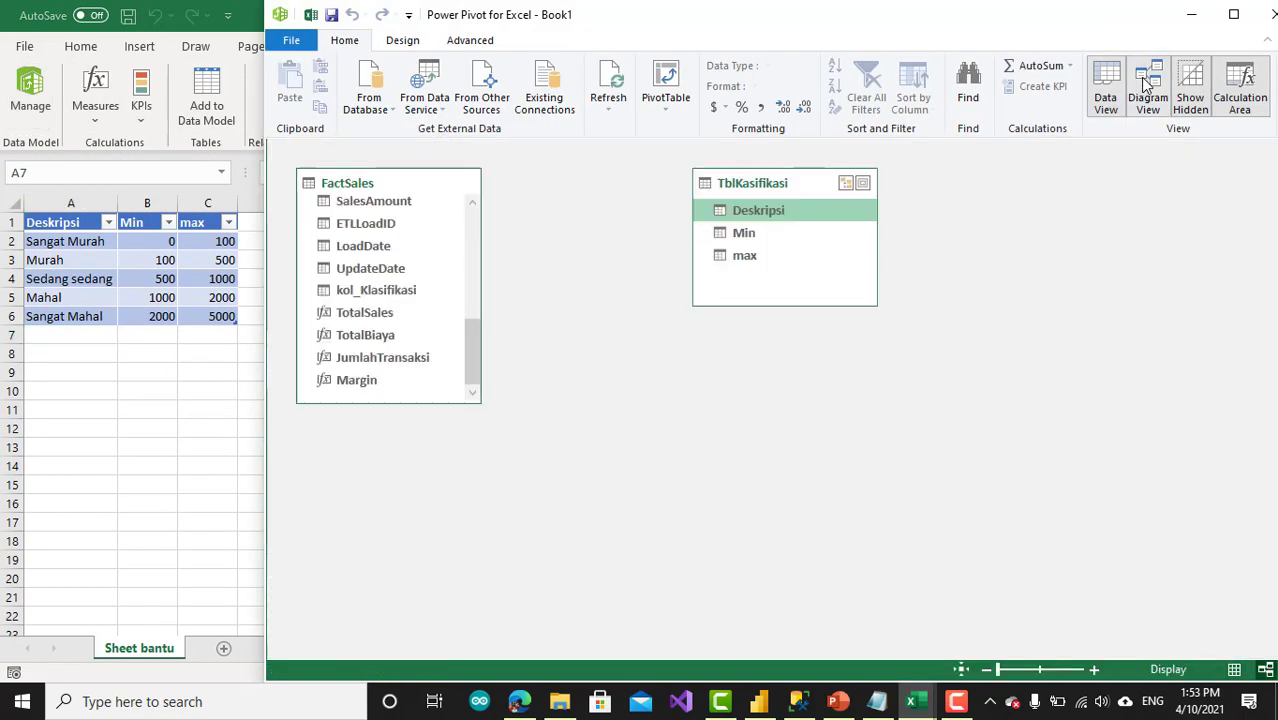
pyautogui.moveTo(727, 216); pyautogui.dragTo(415, 297)
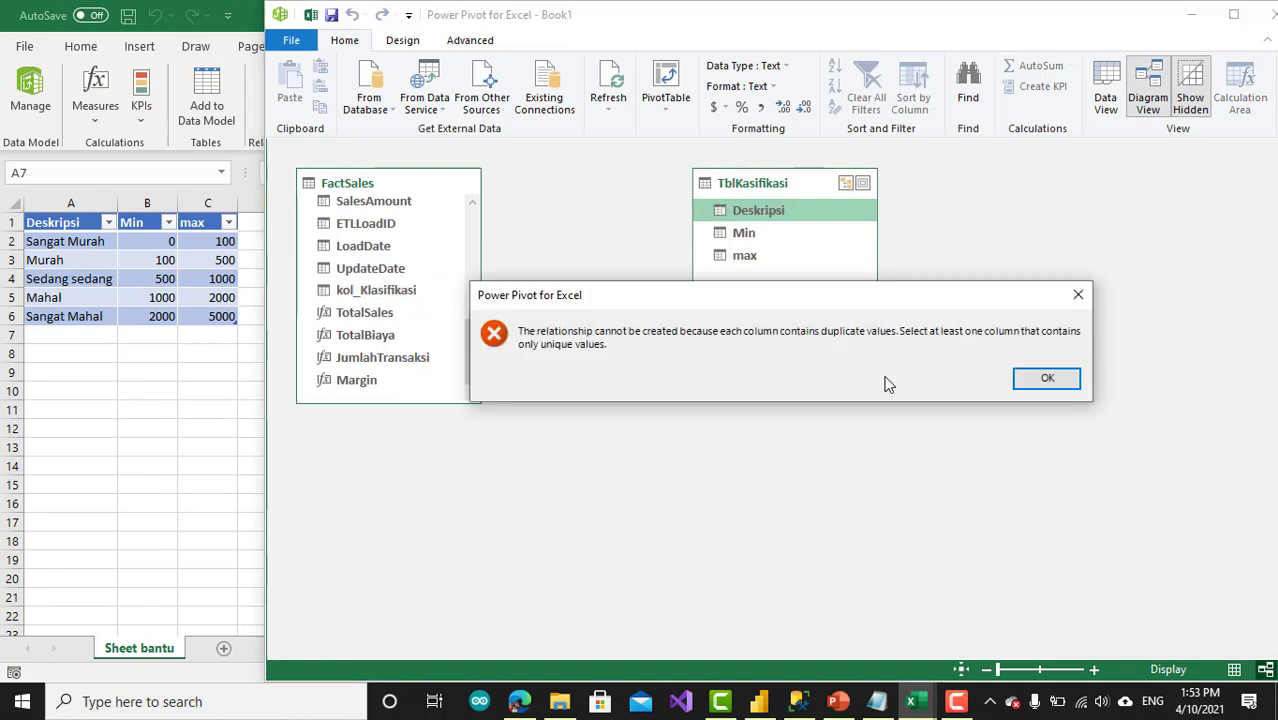
pyautogui.click(1076, 380)
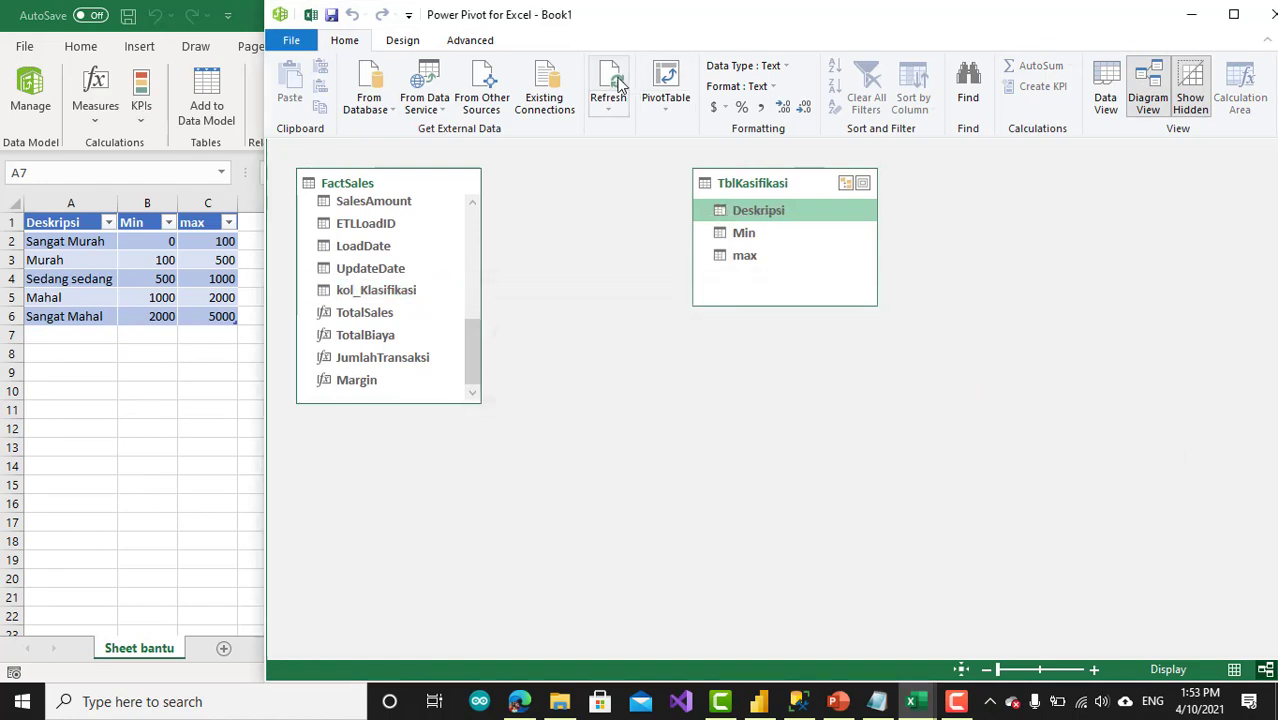
pyautogui.moveTo(396, 290); pyautogui.dragTo(727, 212)
pyautogui.click(1050, 379)
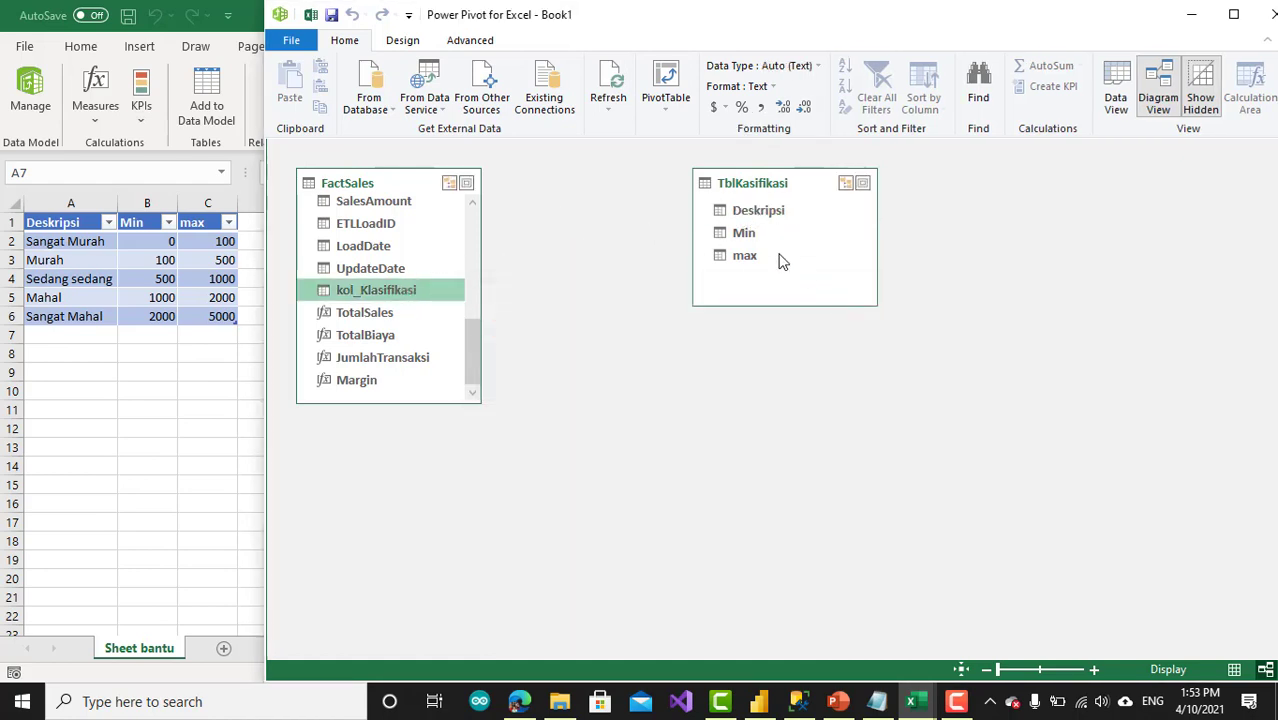
# Step: Refresh the TblKasifikasi table in the data model's data view and close the refresh report
pyautogui.click(1115, 90)
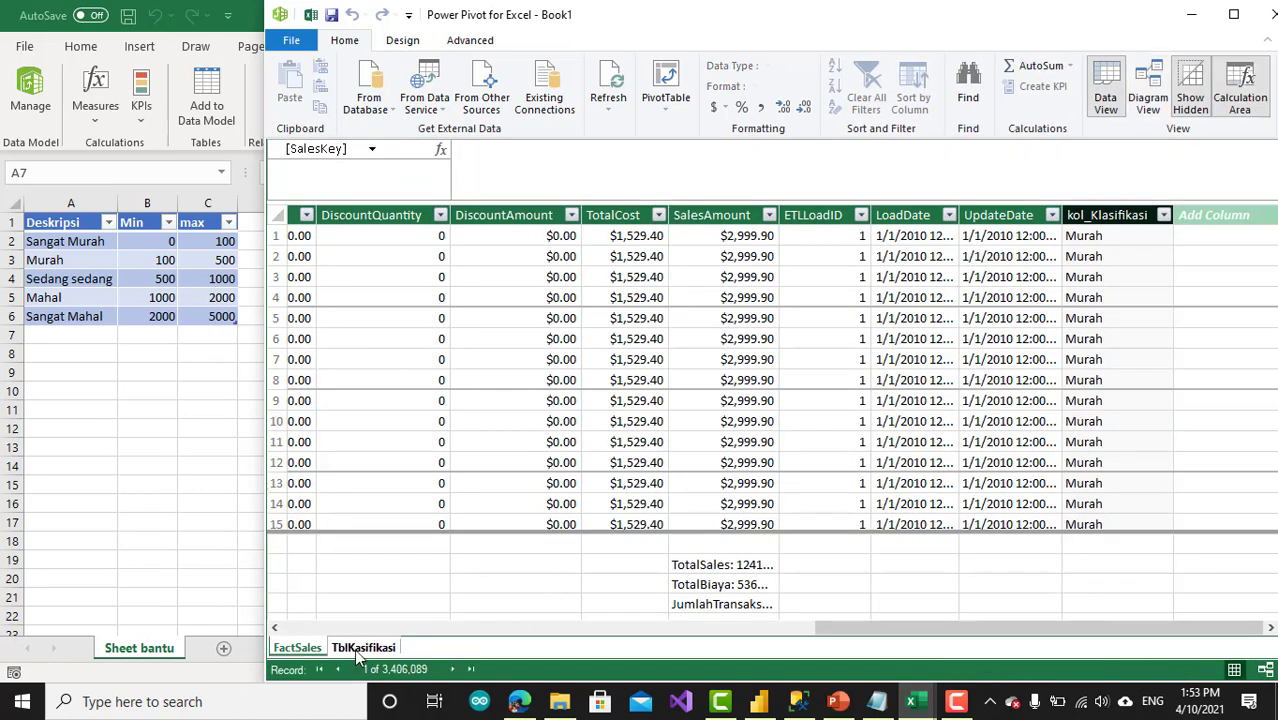
pyautogui.click(360, 648)
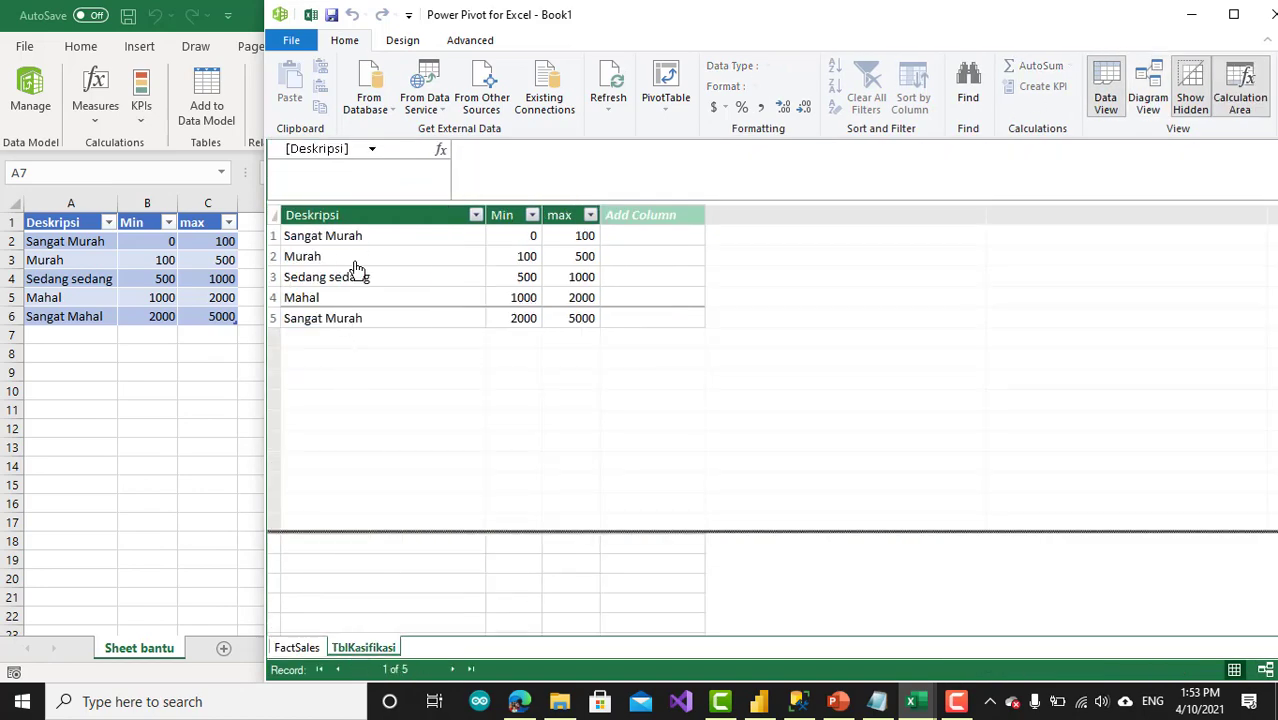
pyautogui.click(476, 256)
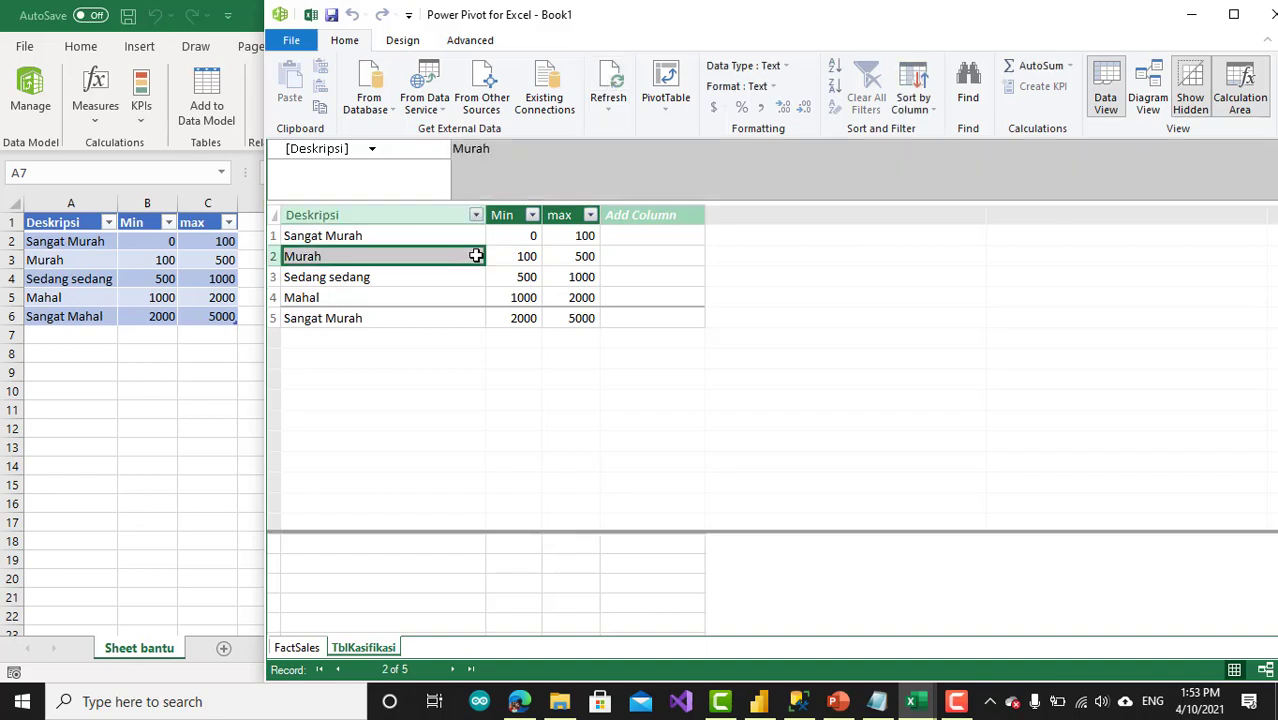
pyautogui.rightClick(476, 256)
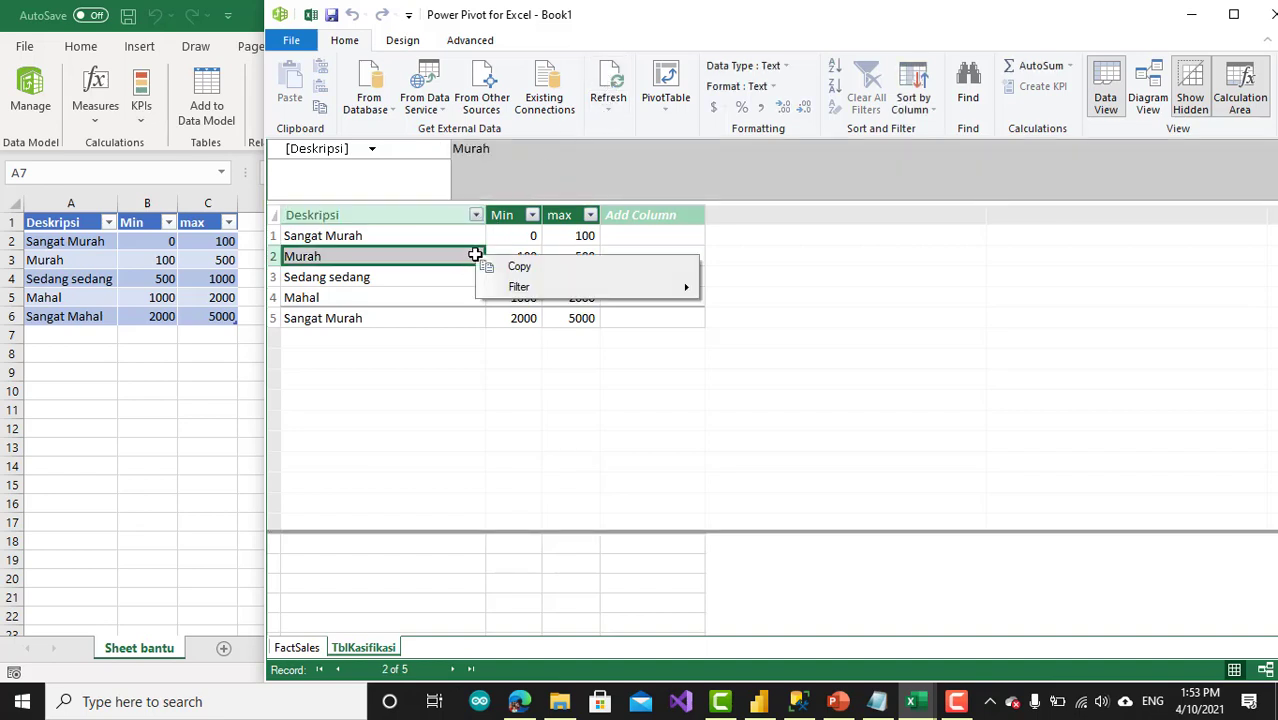
pyautogui.click(611, 104)
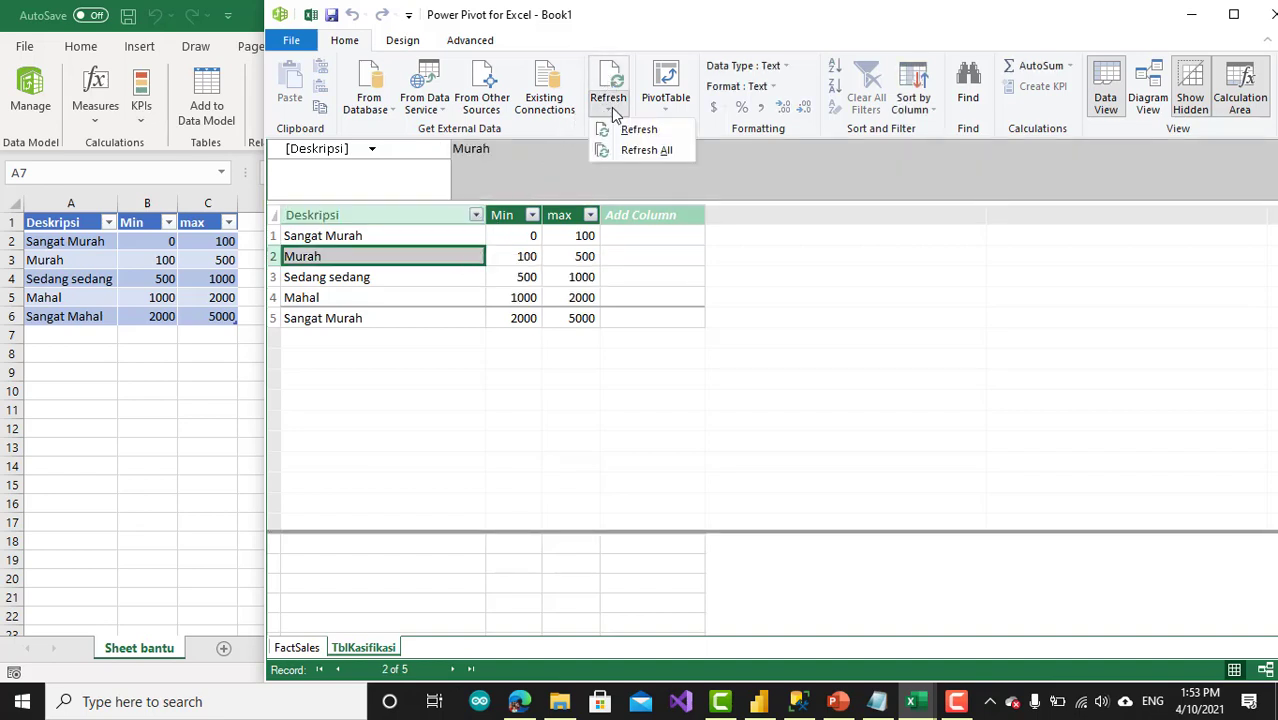
pyautogui.click(637, 130)
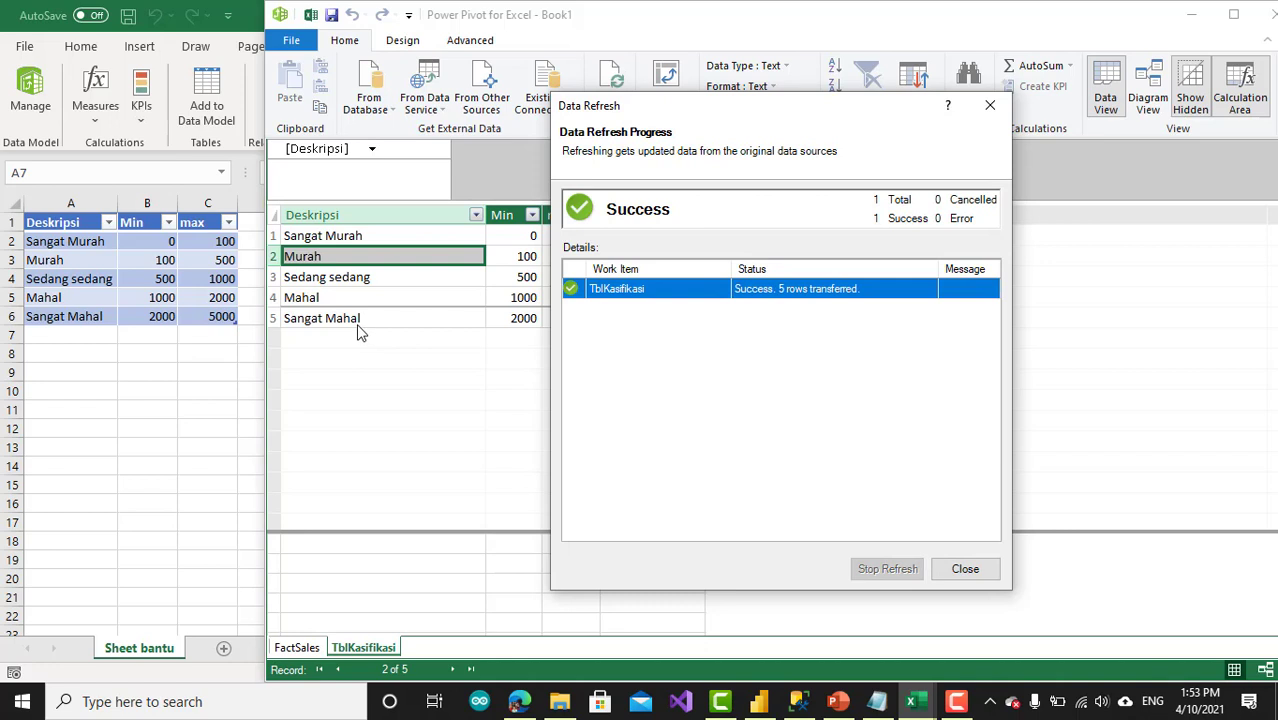
pyautogui.click(962, 568)
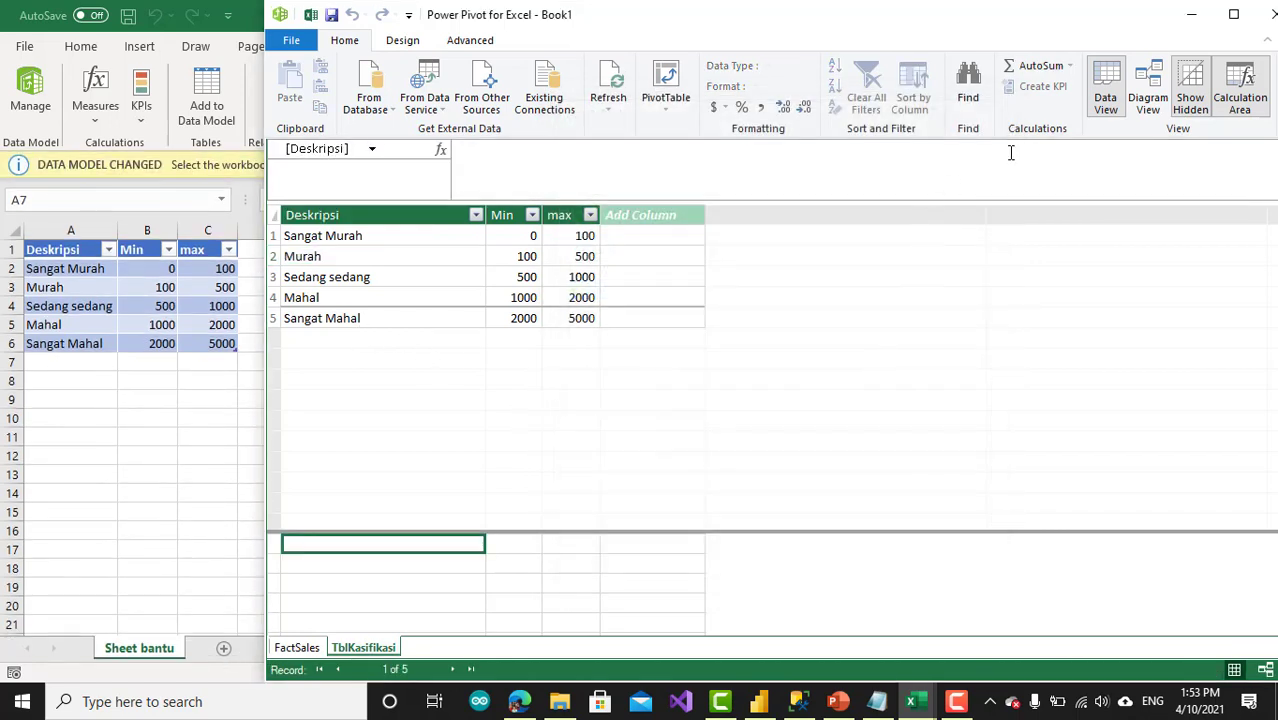
# Step: Relate TblKasifikasi's Deskripsi to FactSales' kol_Klasifikasi in the model diagram
pyautogui.click(1153, 95)
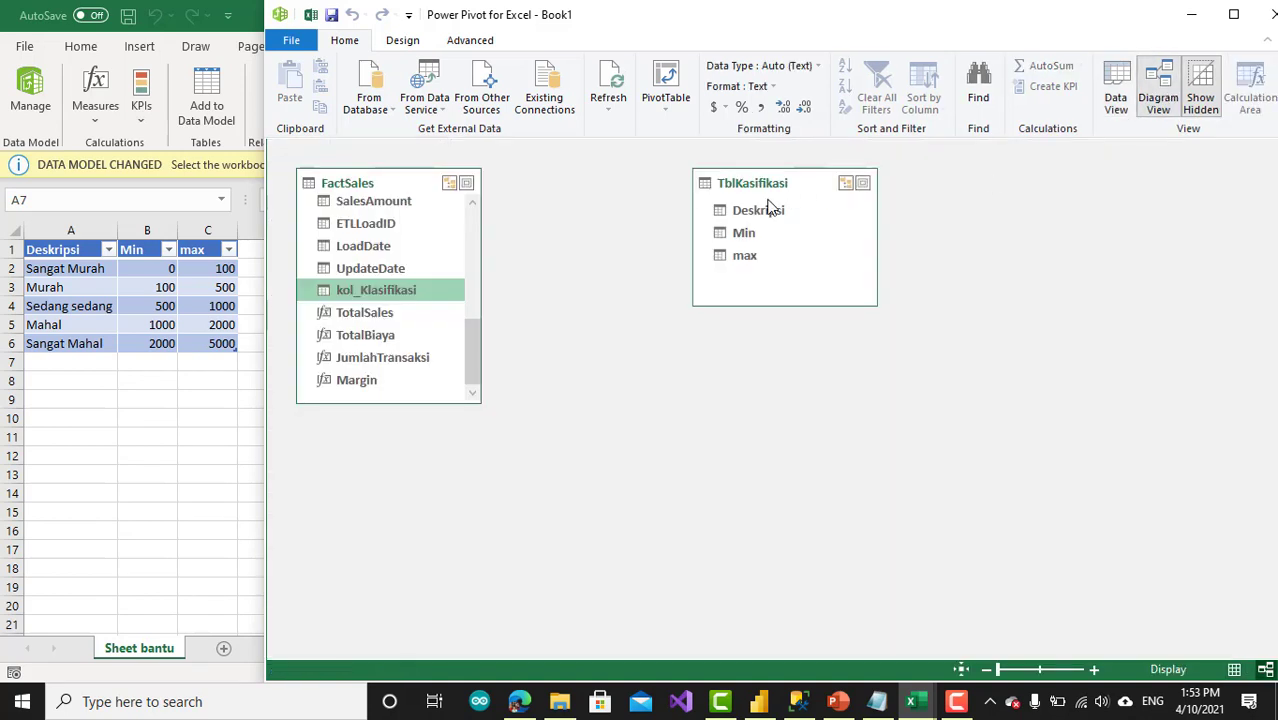
pyautogui.moveTo(767, 218)
pyautogui.mouseDown()
pyautogui.moveTo(565, 246)
pyautogui.moveTo(407, 297)
pyautogui.mouseUp()
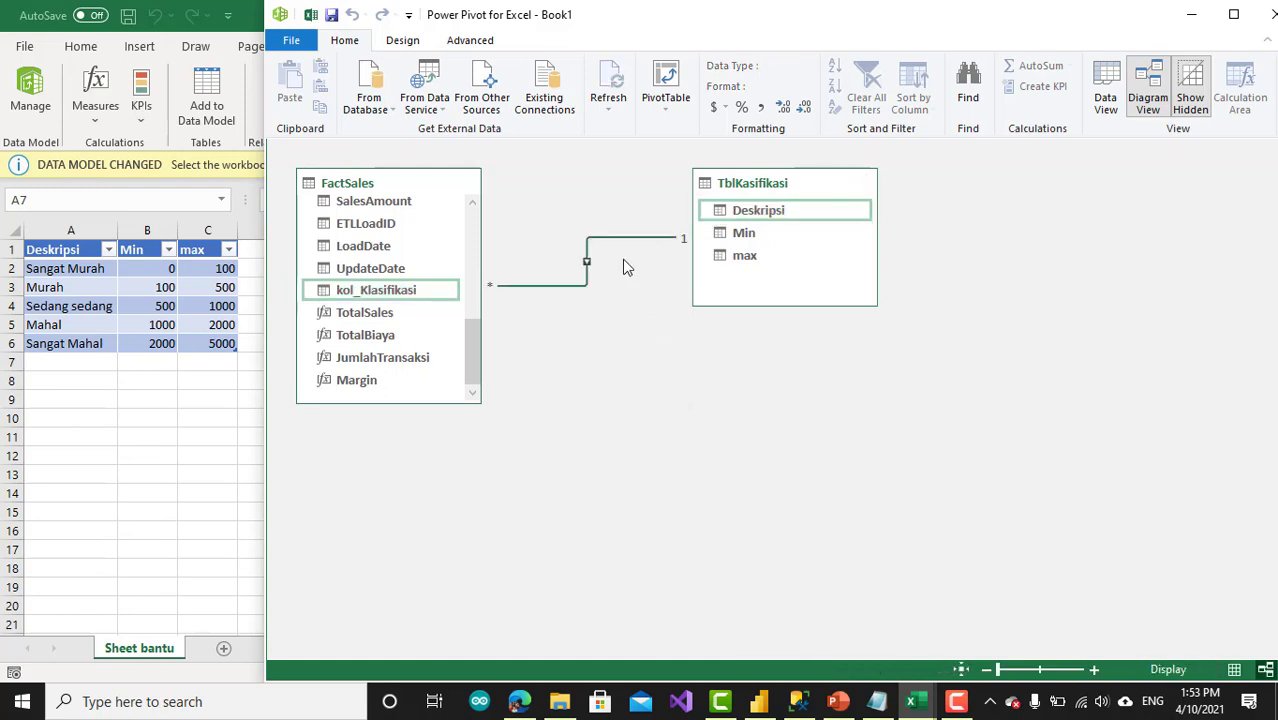
# Step: Create a PivotTable from the data model on a new worksheet, with TblKasifikasi's Deskripsi as the row field
pyautogui.click(667, 112)
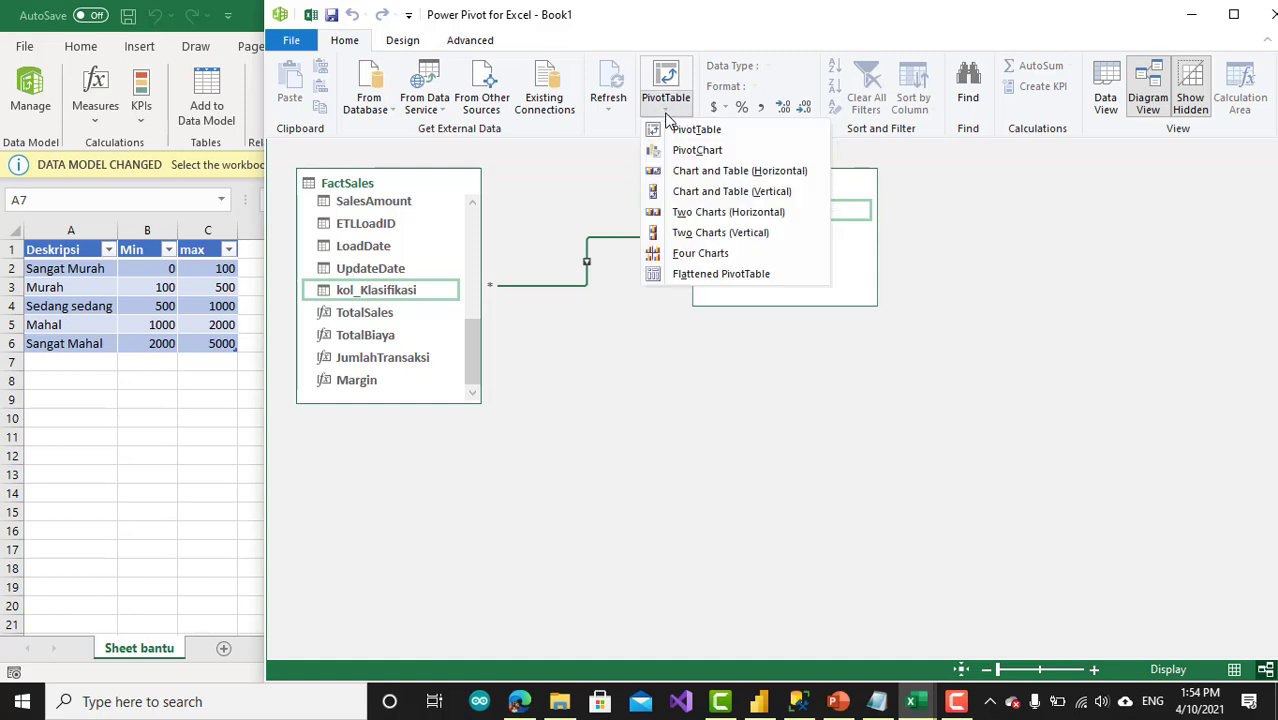
pyautogui.click(672, 133)
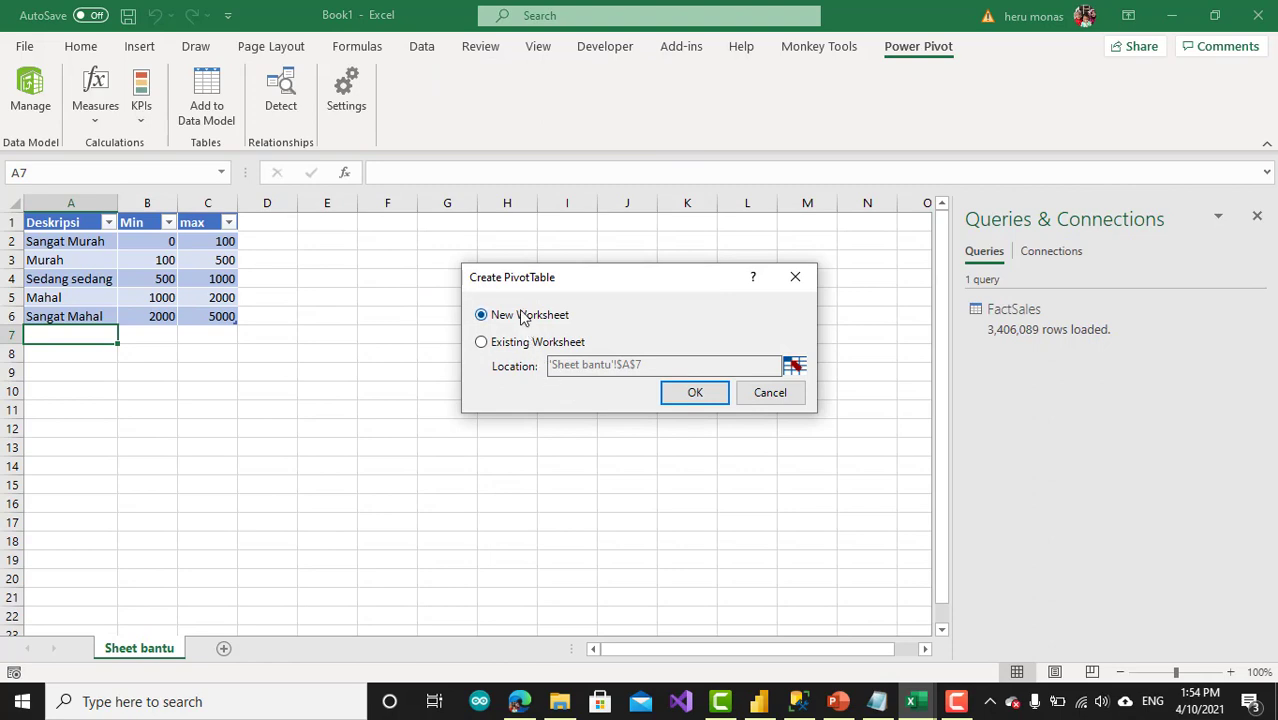
pyautogui.click(685, 391)
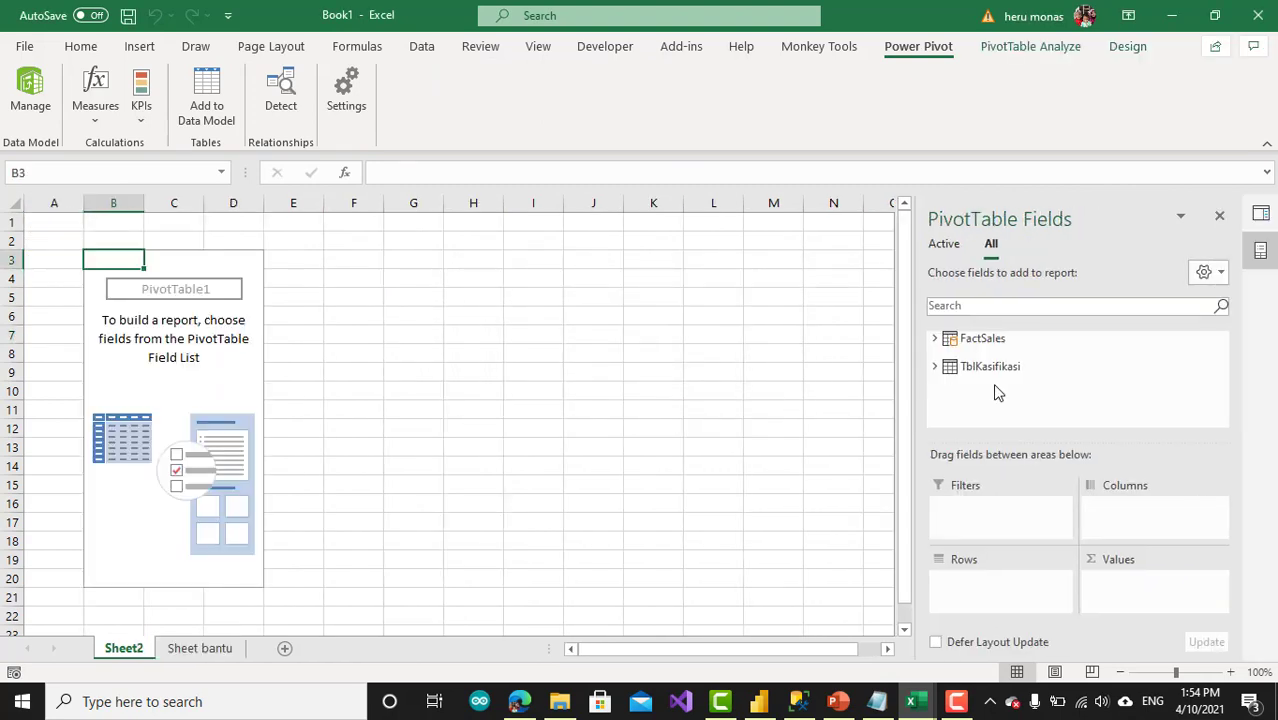
pyautogui.click(938, 368)
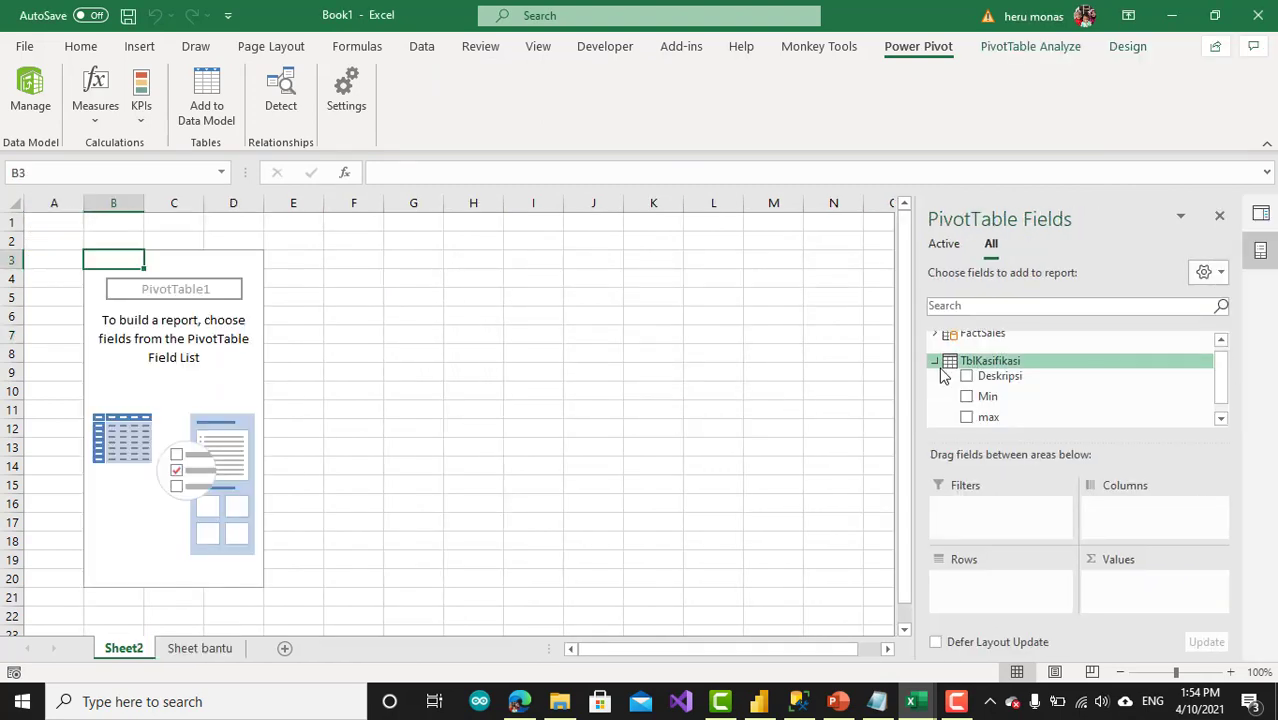
pyautogui.moveTo(995, 386); pyautogui.dragTo(1000, 585)
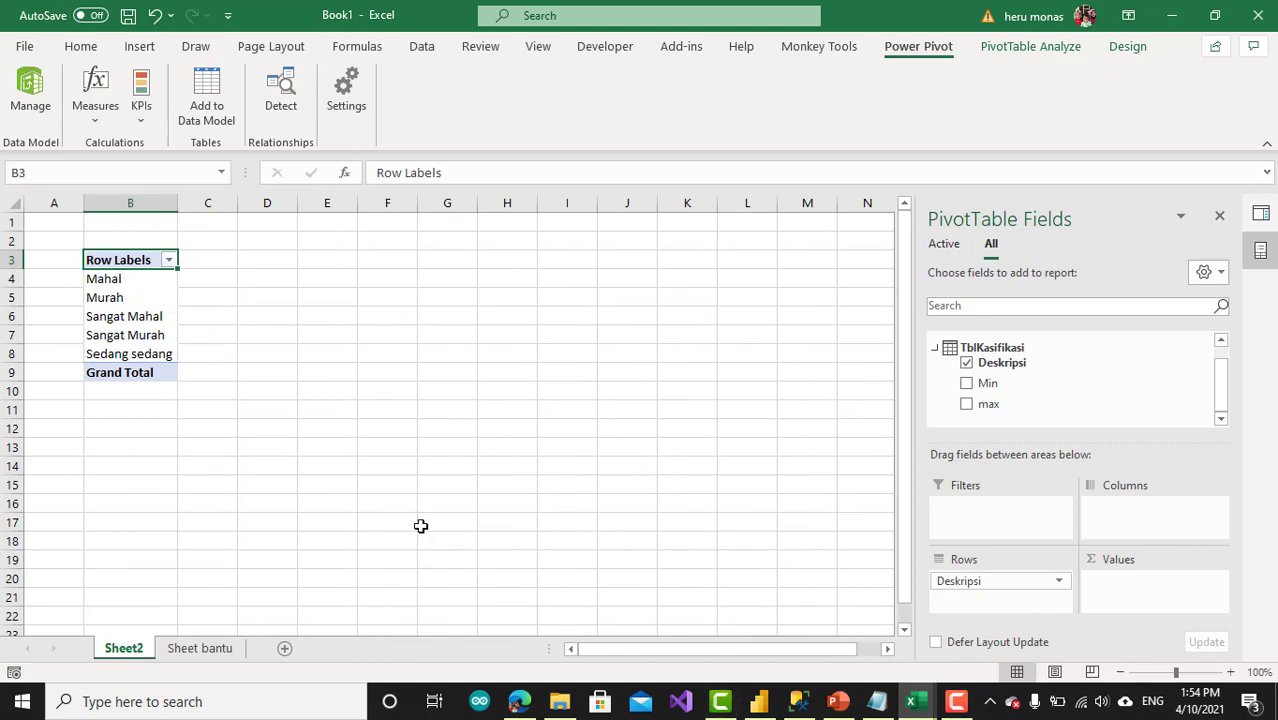
# Step: Return to Power Pivot and set TblKasifikasi's Deskripsi column to sort by the Min column
pyautogui.click(911, 701)
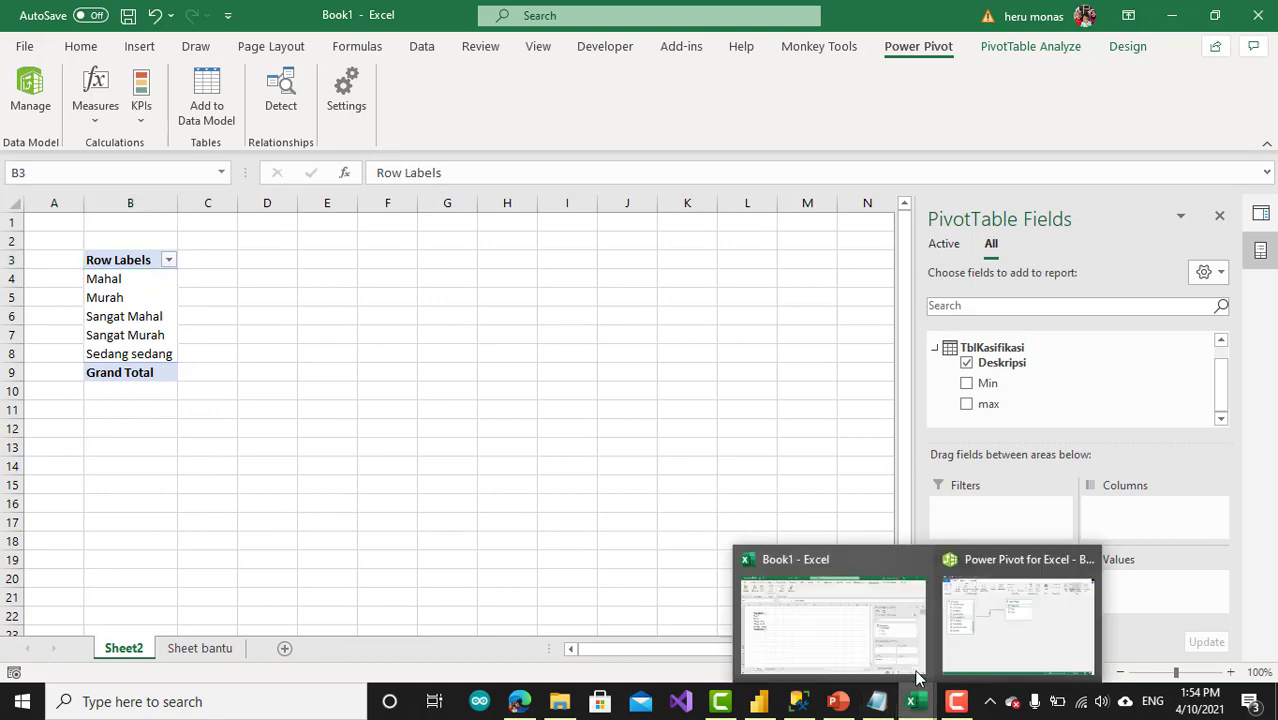
pyautogui.click(965, 632)
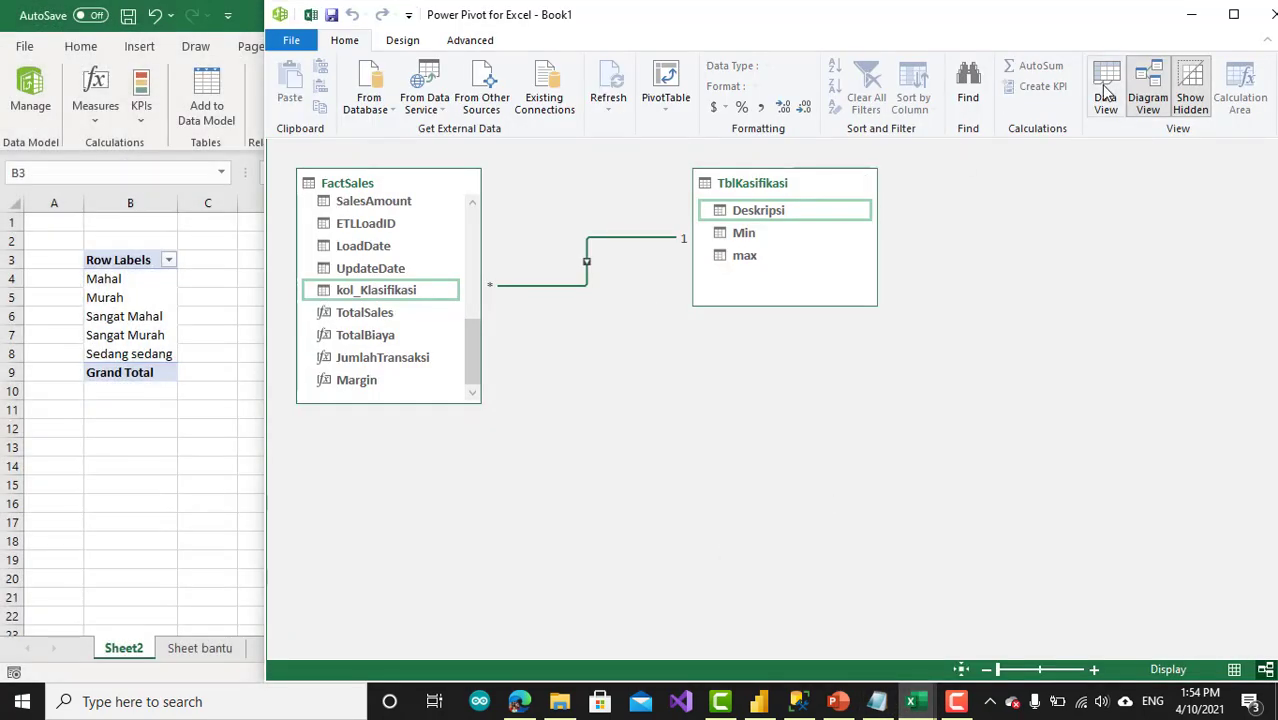
pyautogui.click(1104, 90)
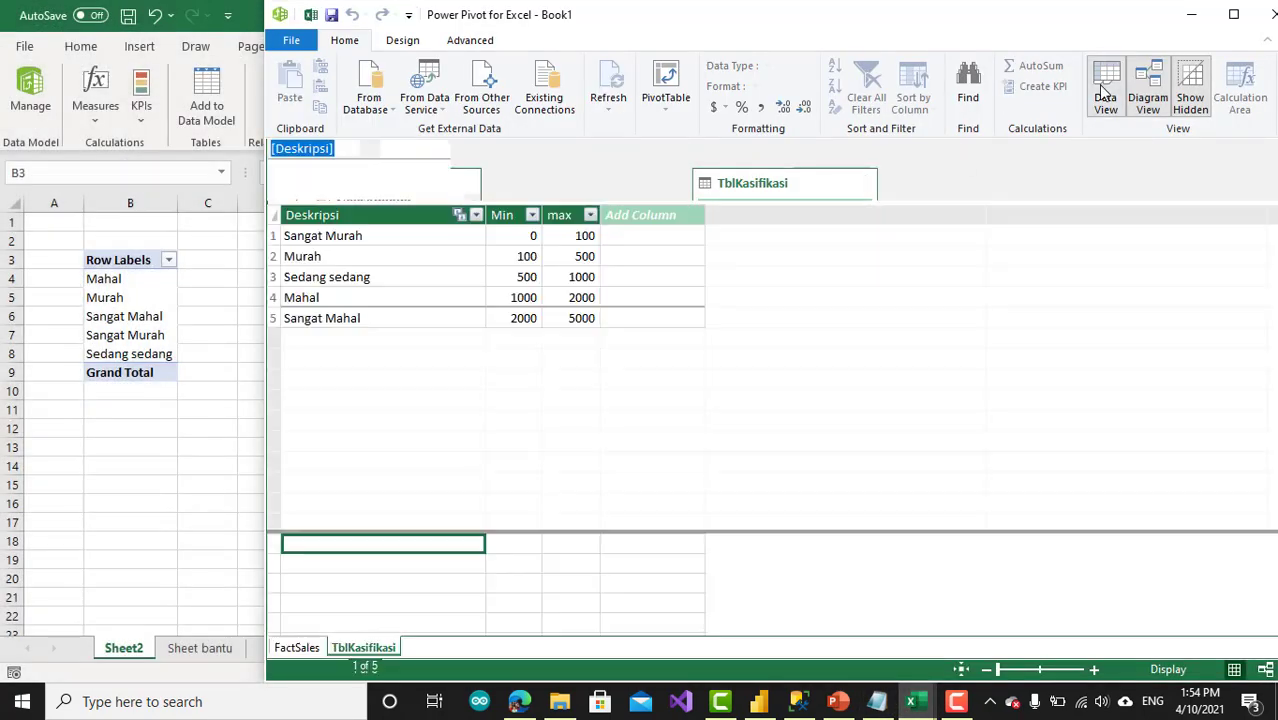
pyautogui.click(390, 214)
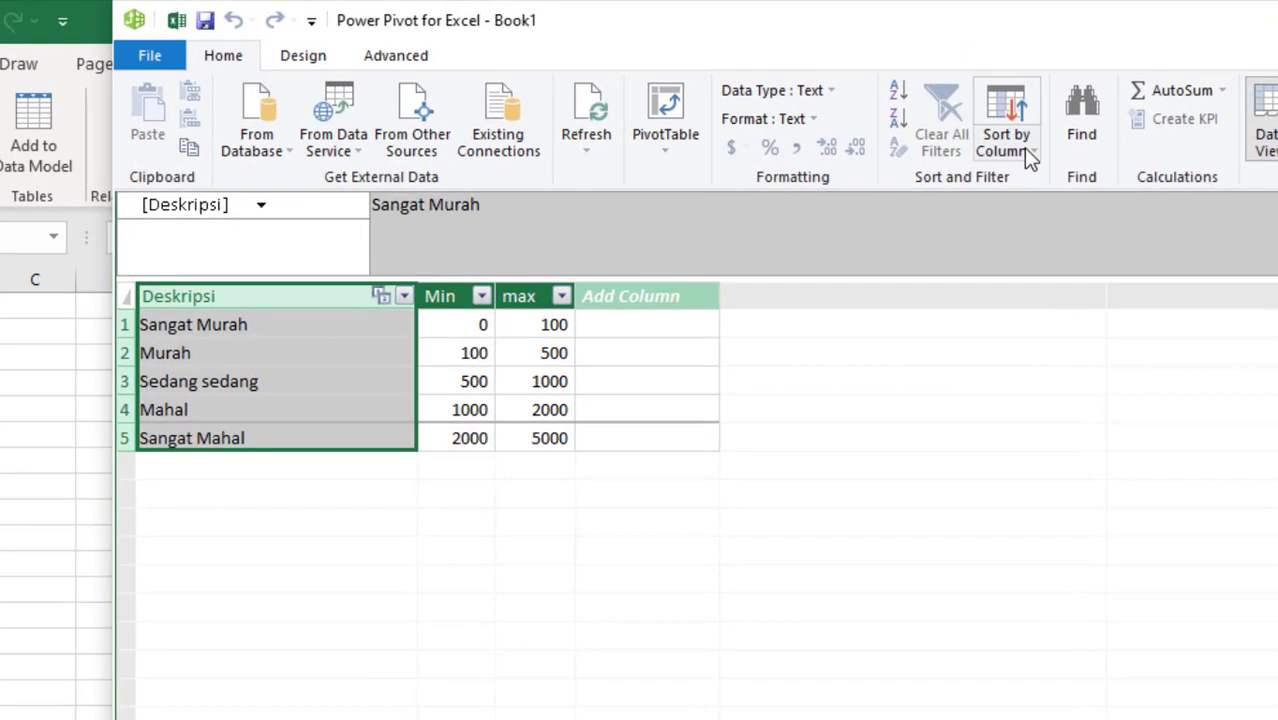
pyautogui.click(1030, 152)
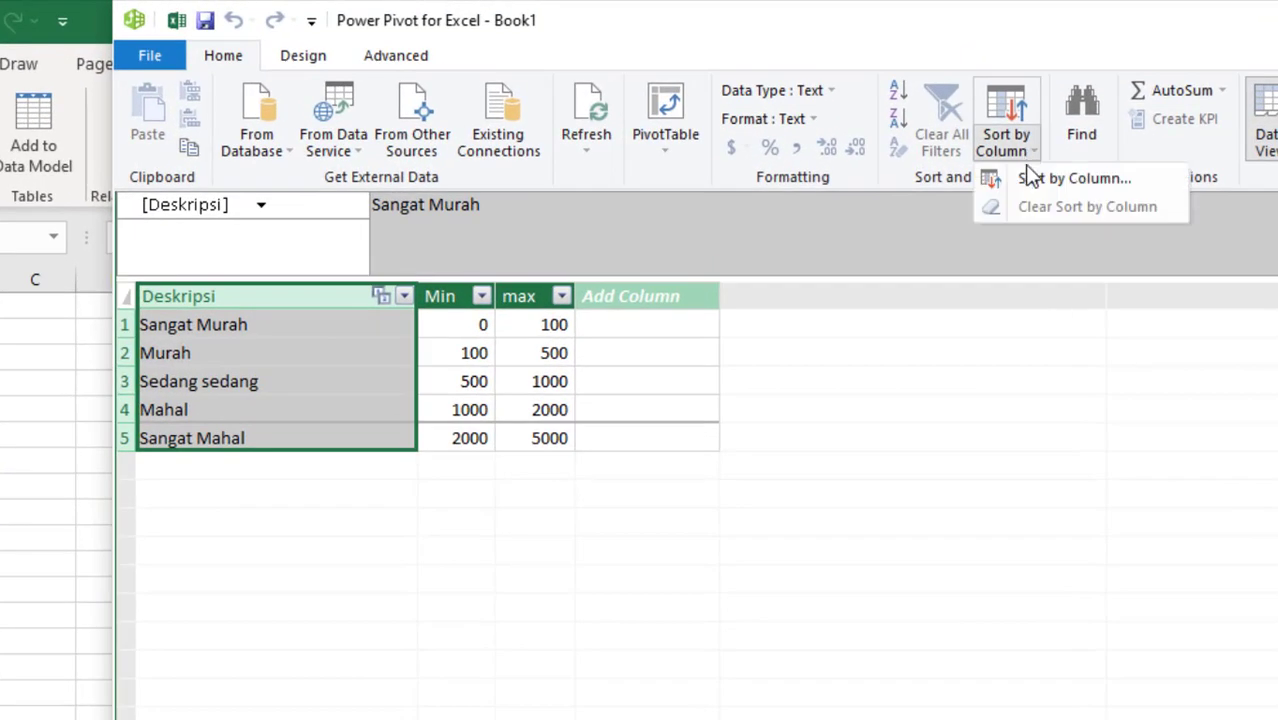
pyautogui.click(1028, 180)
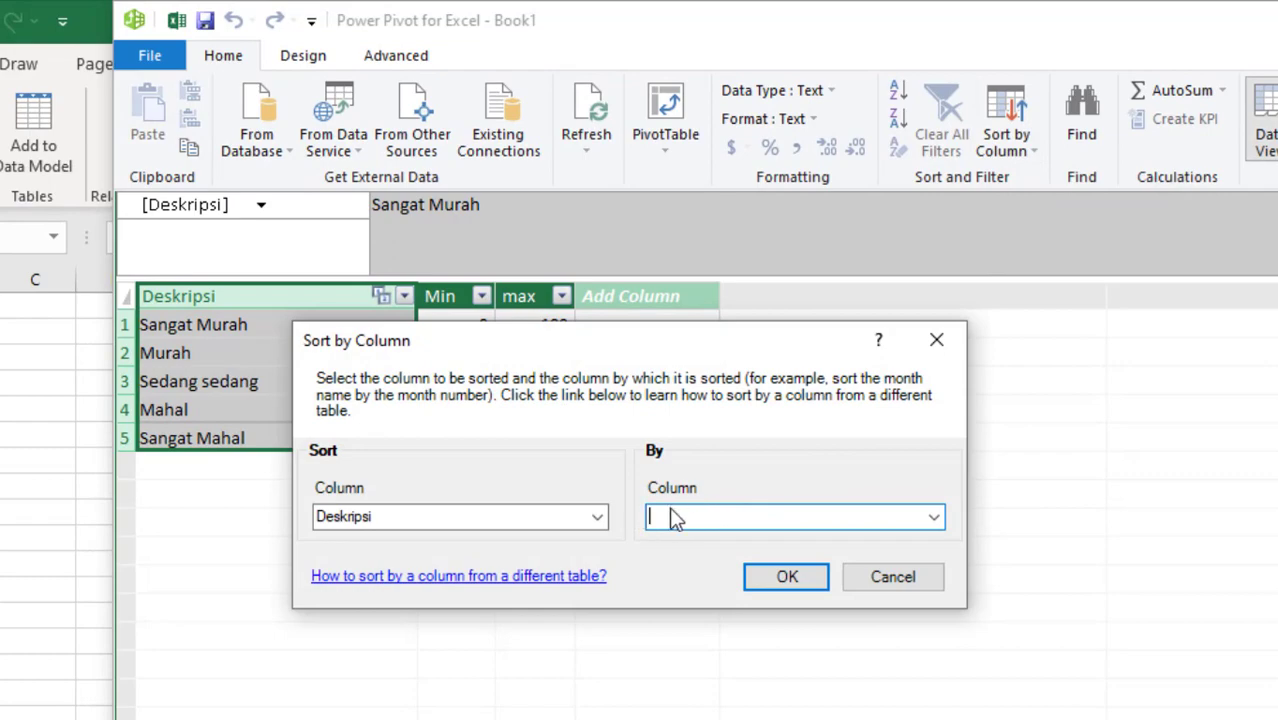
pyautogui.click(936, 517)
pyautogui.click(820, 537)
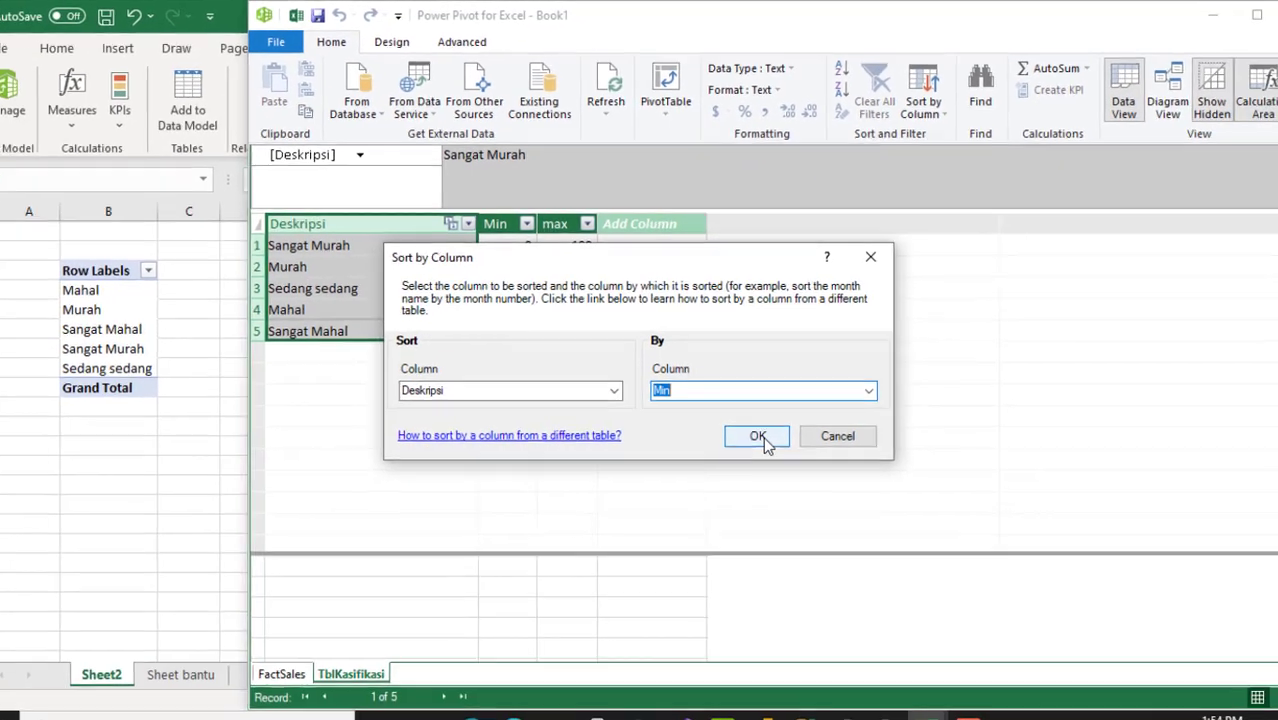
pyautogui.click(758, 437)
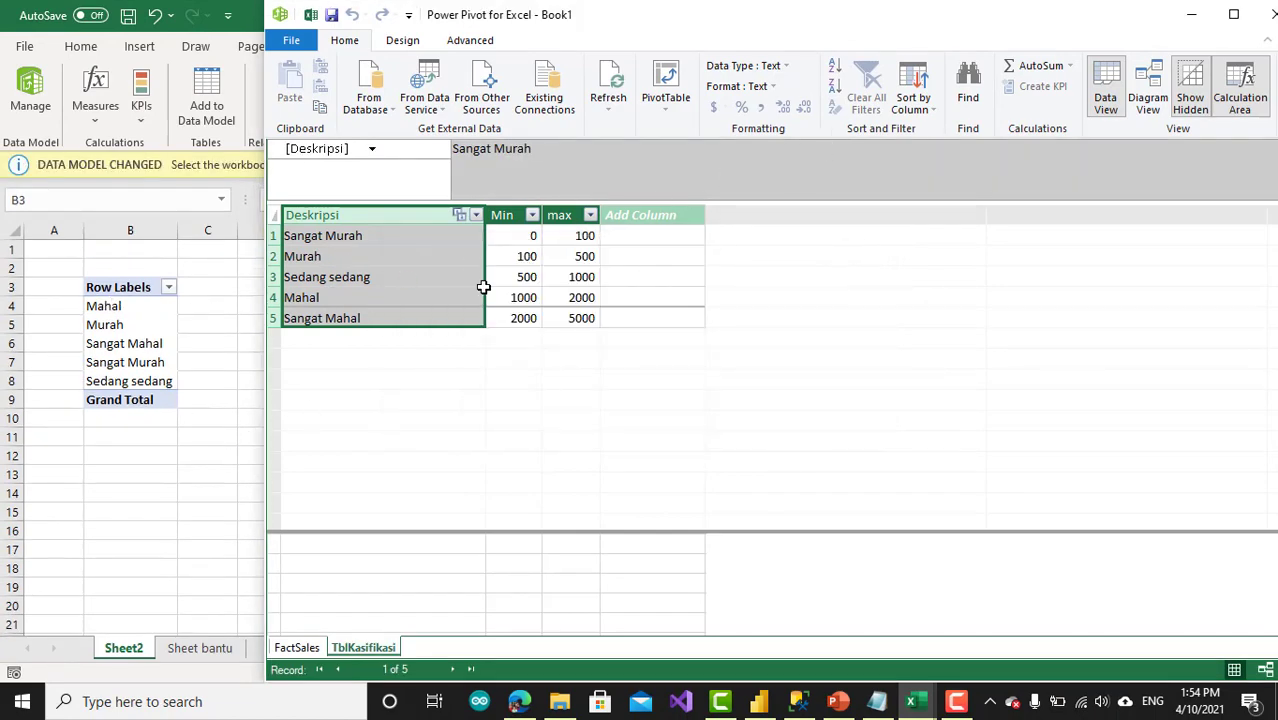
# Step: Refresh TblKasifikasi again to apply the new sort order, and close the refresh report
pyautogui.click(609, 110)
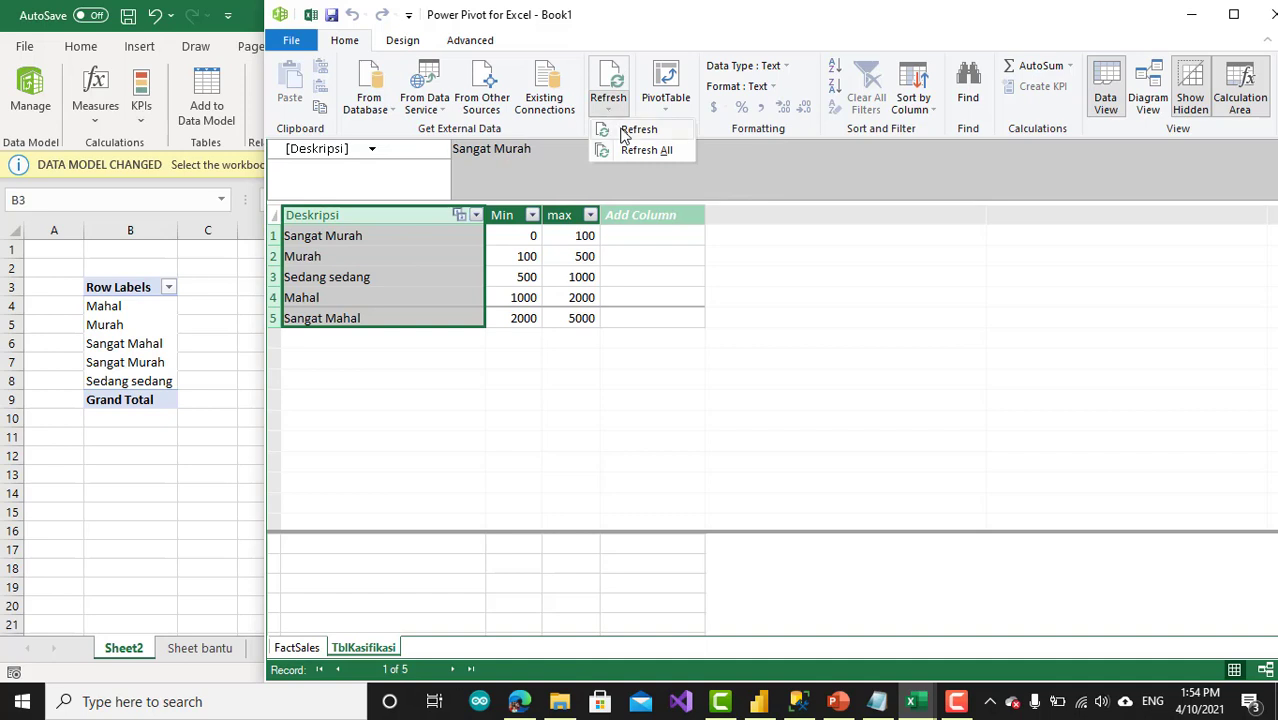
pyautogui.click(625, 133)
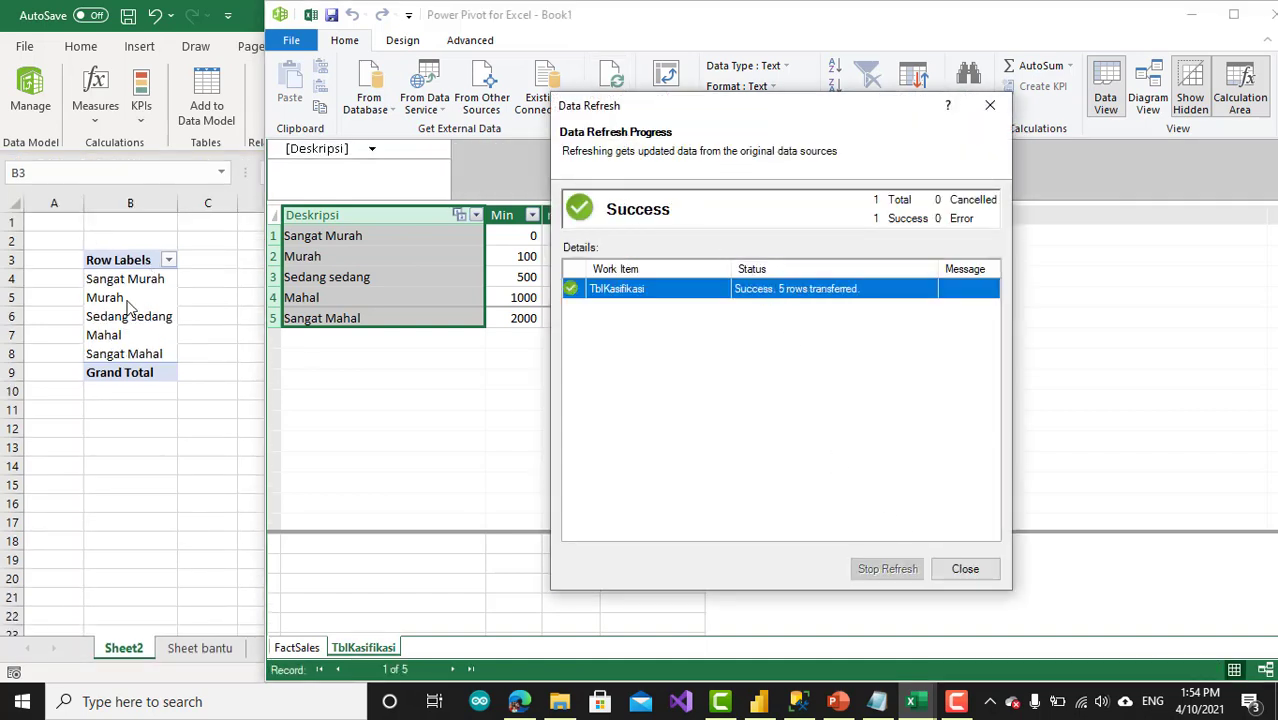
pyautogui.click(965, 568)
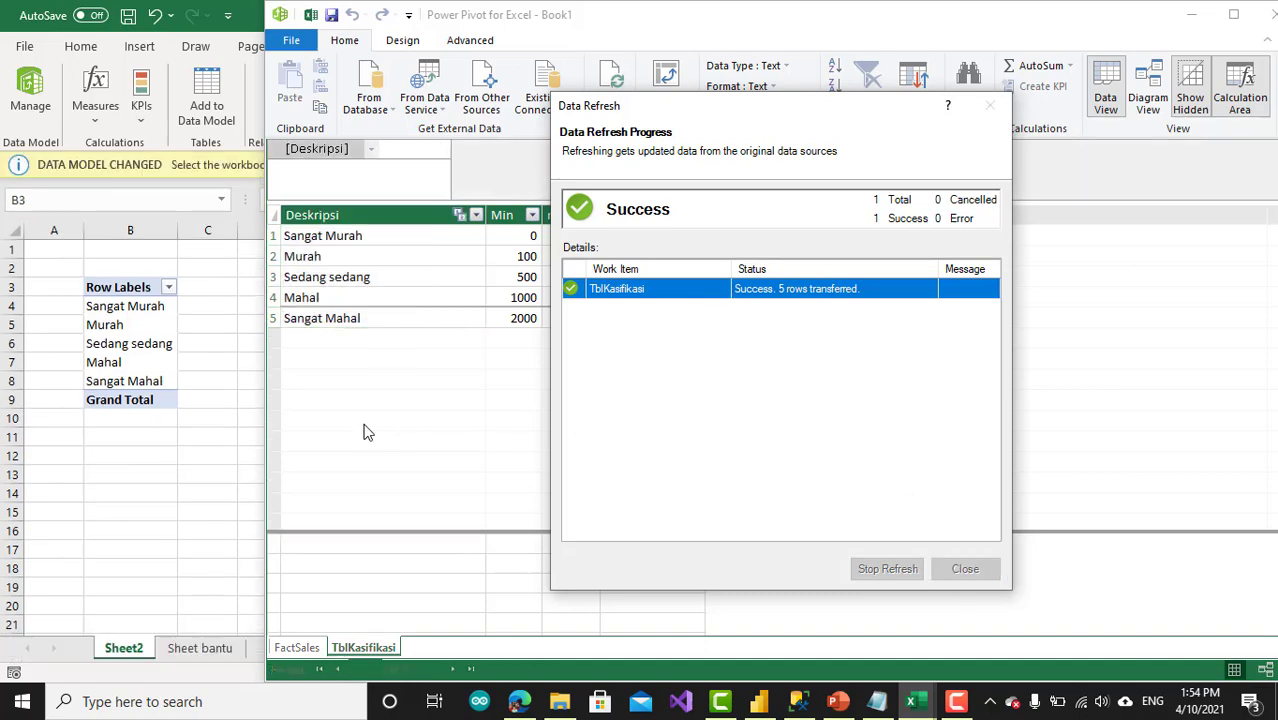
# Step: Arrange the PivotTable's fields and areas sections side by side, and add FactSales' TotalSales measure to the values
pyautogui.click(240, 438)
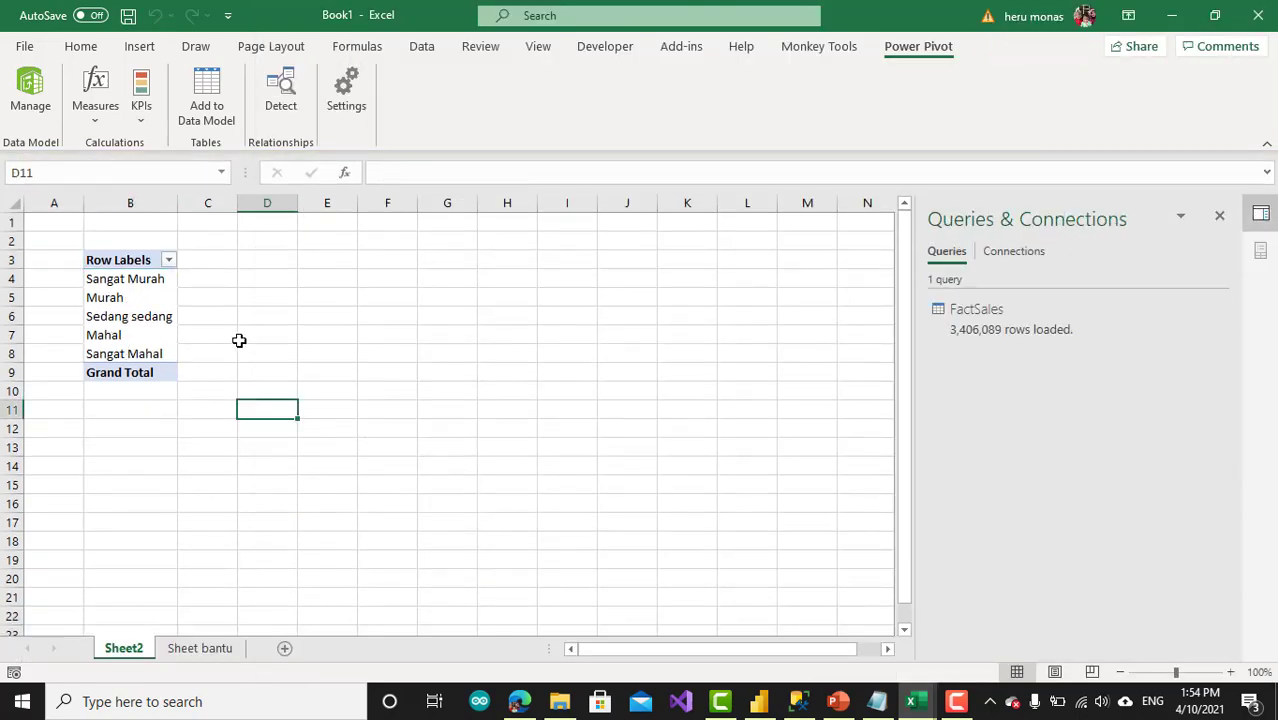
pyautogui.click(167, 343)
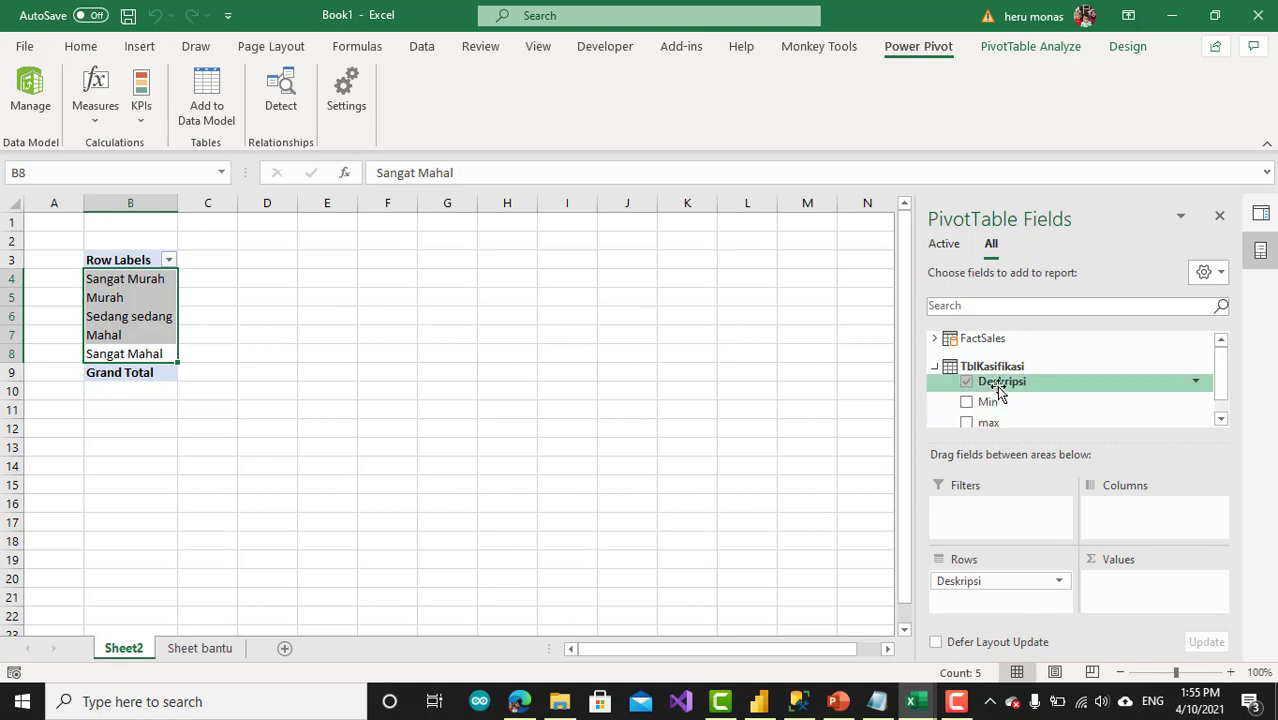
pyautogui.click(935, 338)
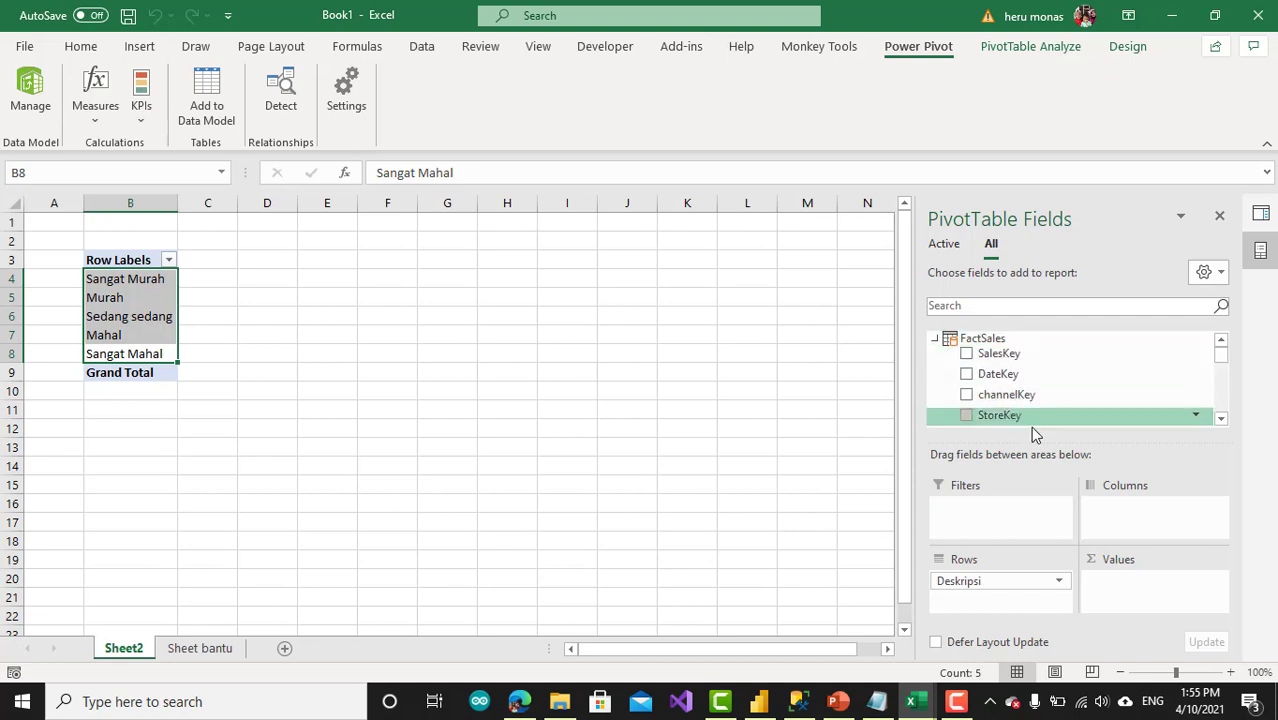
pyautogui.click(1220, 275)
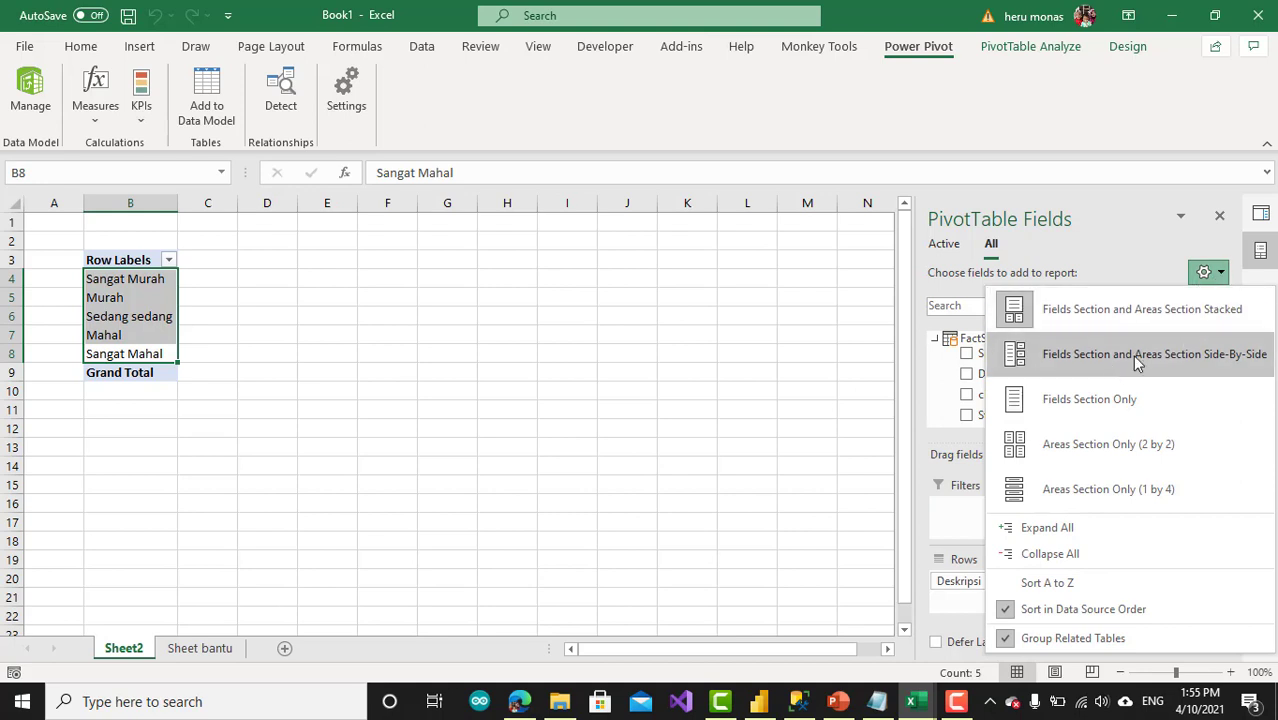
pyautogui.click(1083, 370)
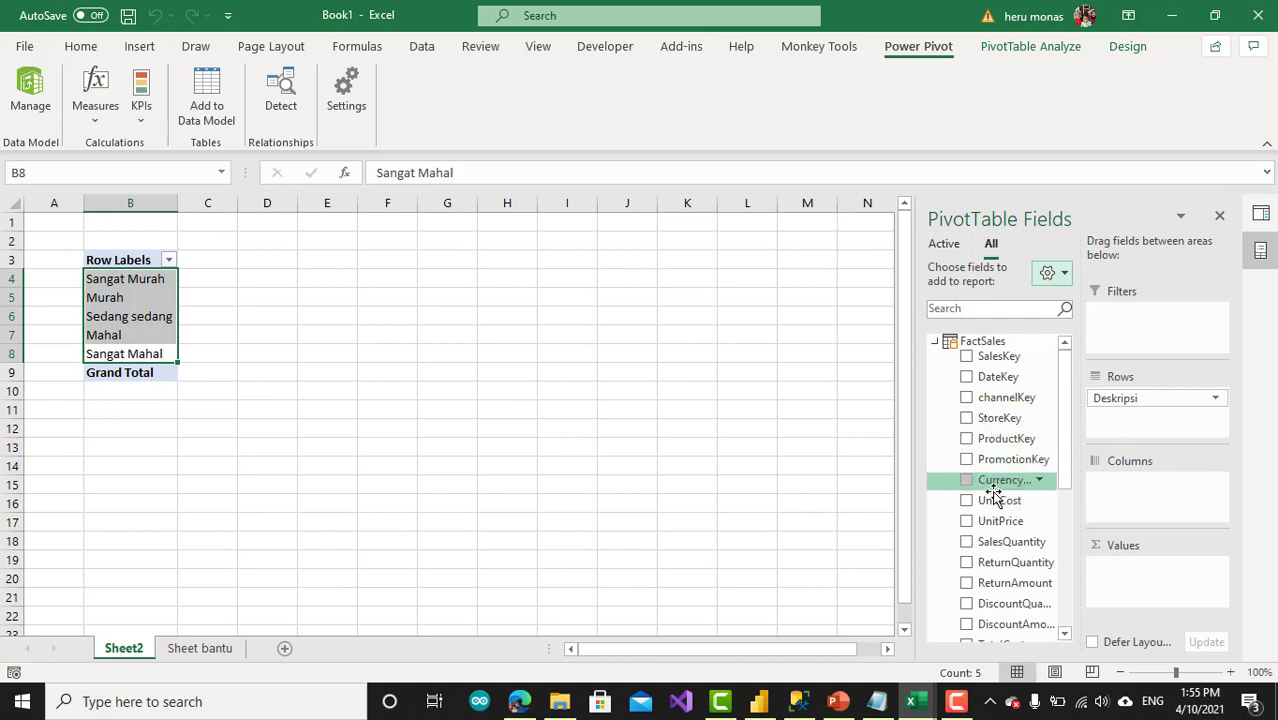
pyautogui.scroll(-4, 1022, 465)
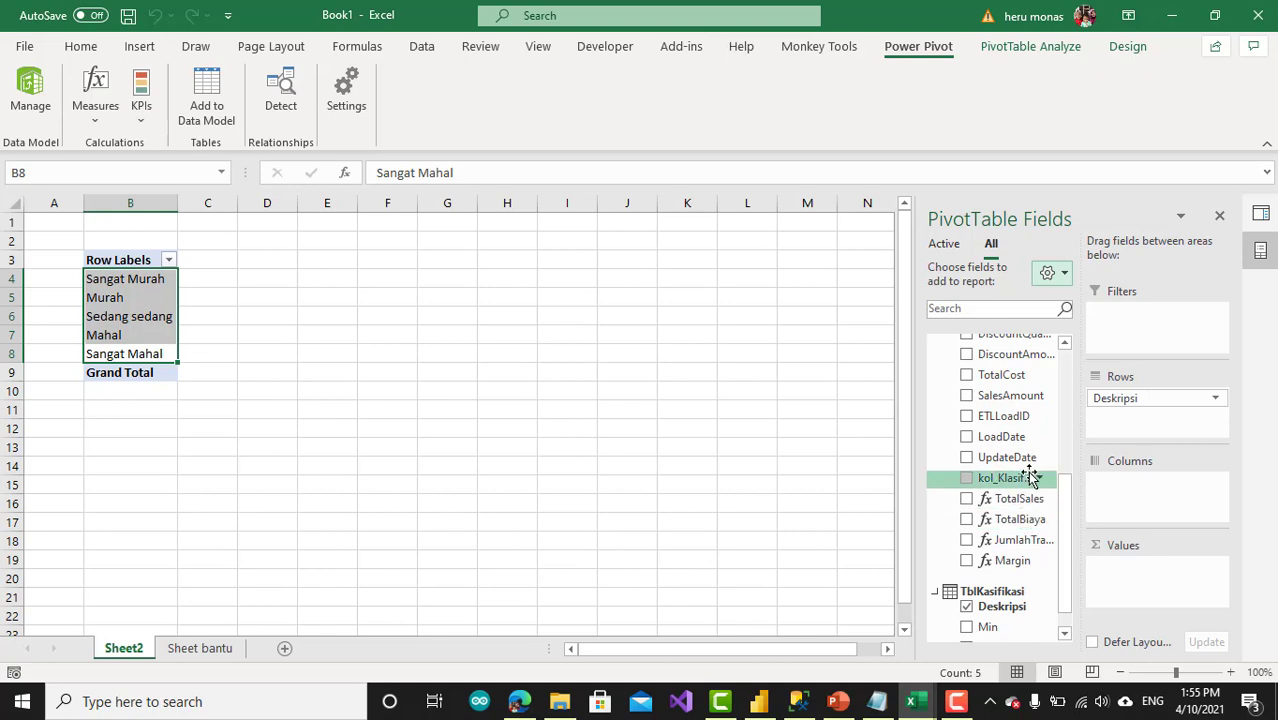
pyautogui.moveTo(1031, 498); pyautogui.dragTo(1153, 572)
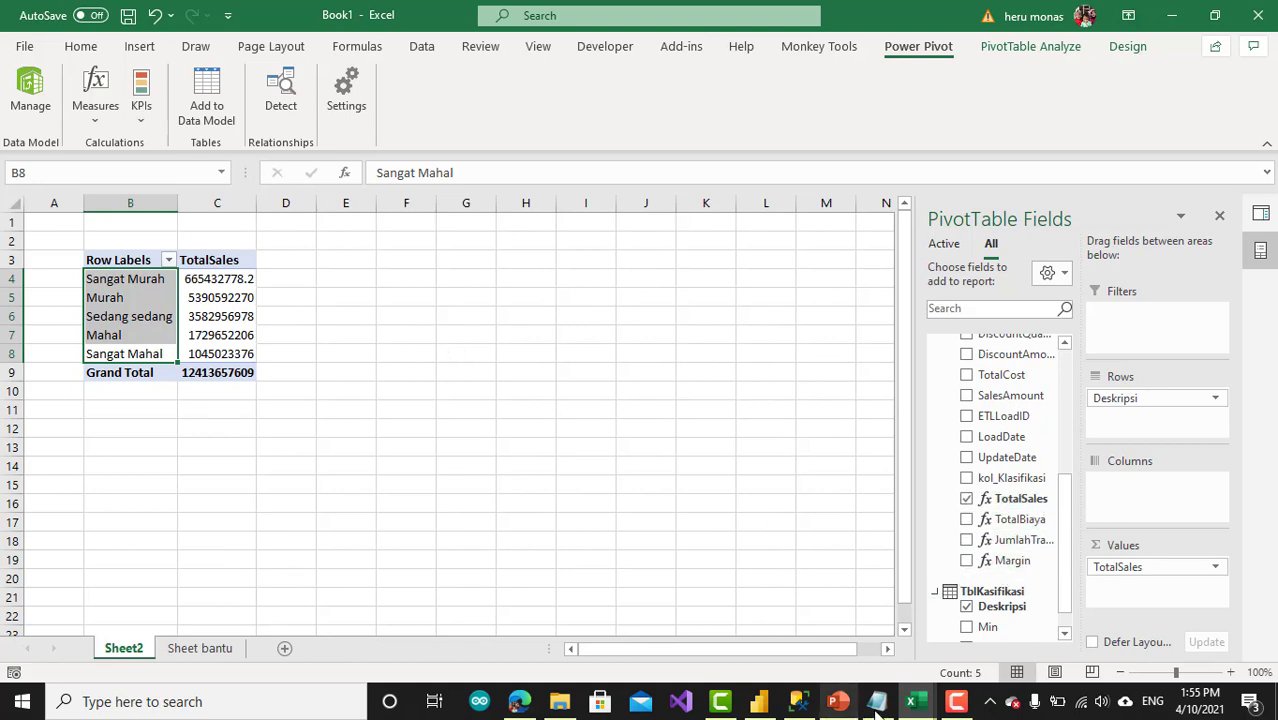
# Step: Return to Power Pivot and format FactSales' TotalSales measure as a decimal number with a thousands separator
pyautogui.click(908, 714)
pyautogui.click(986, 620)
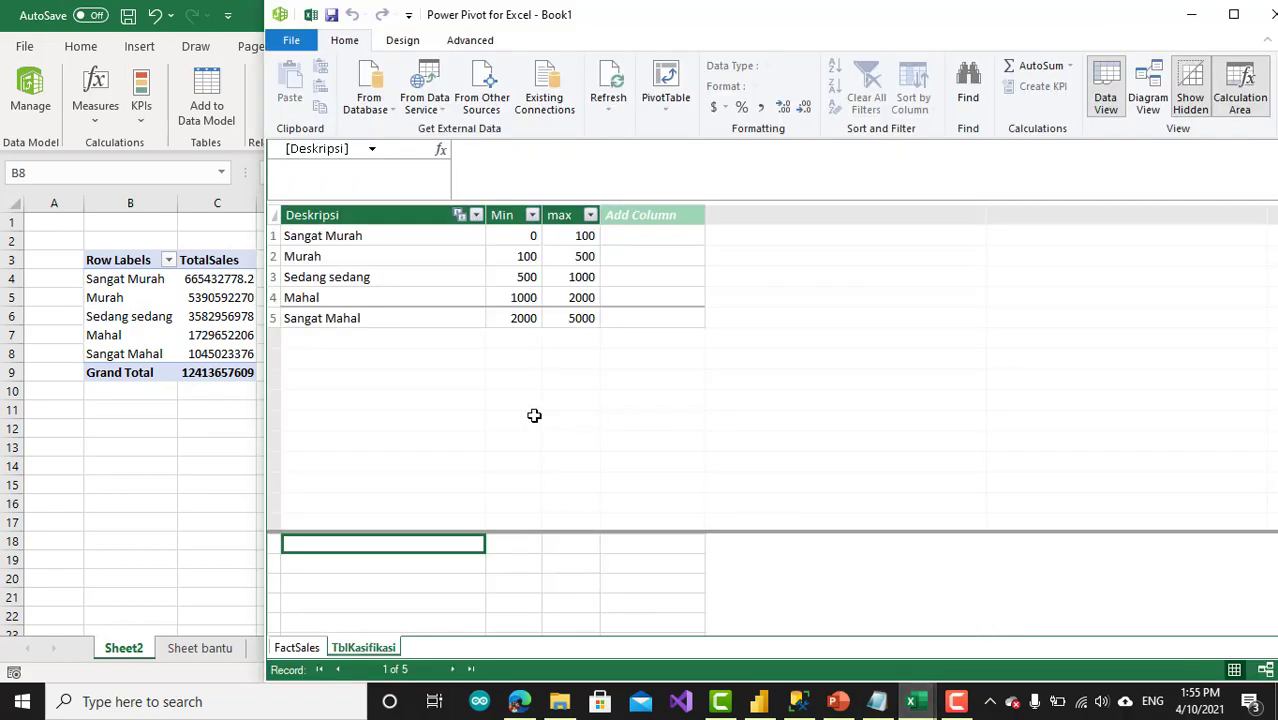
pyautogui.click(300, 648)
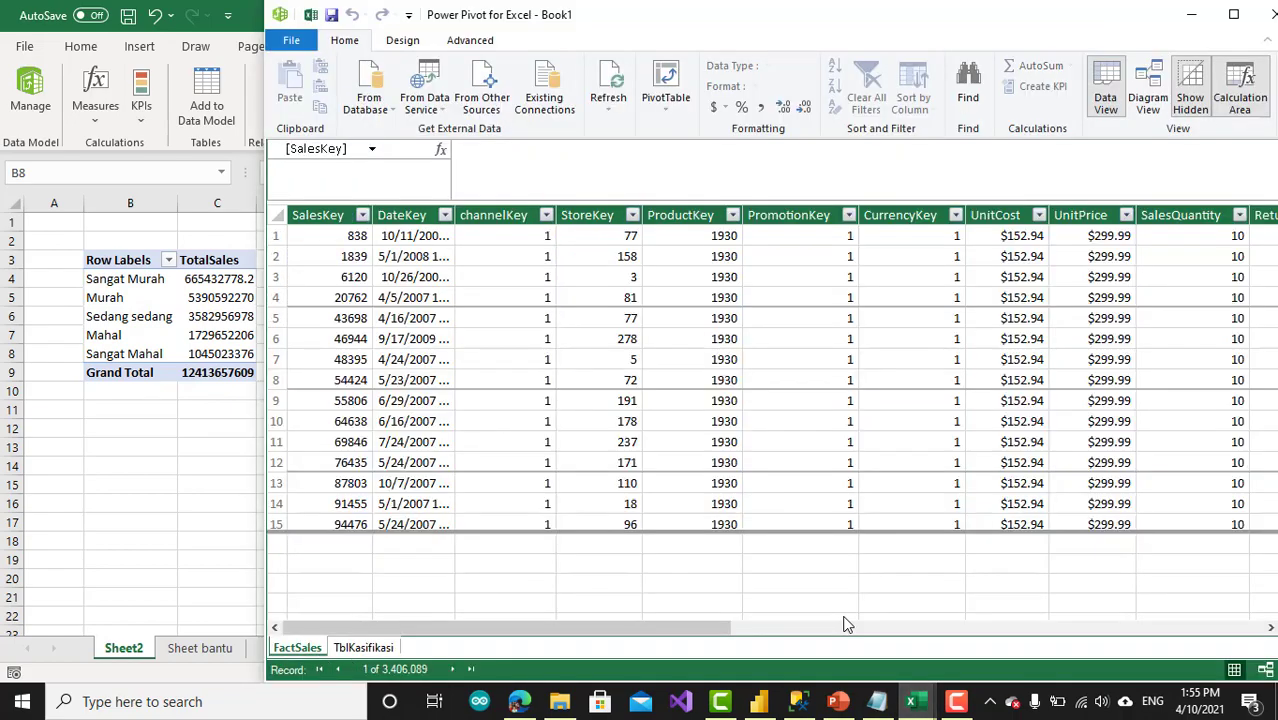
pyautogui.moveTo(700, 630); pyautogui.dragTo(1160, 630)
pyautogui.click(903, 566)
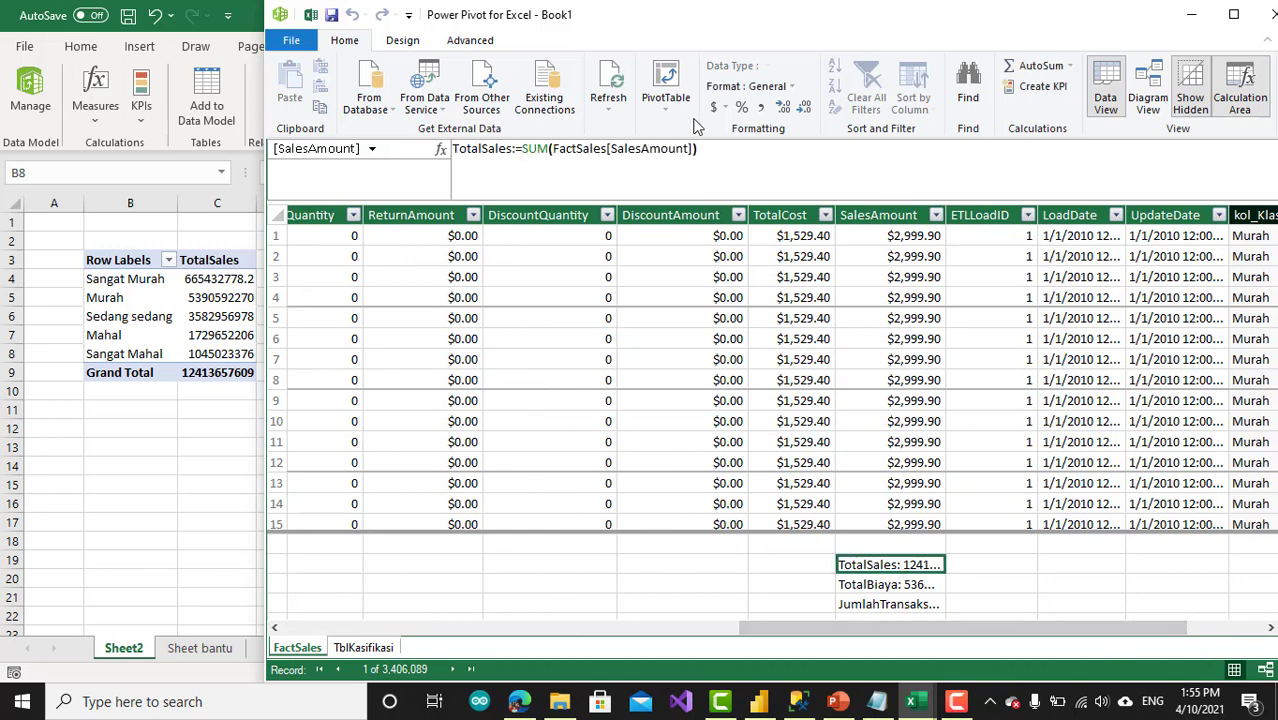
pyautogui.click(760, 107)
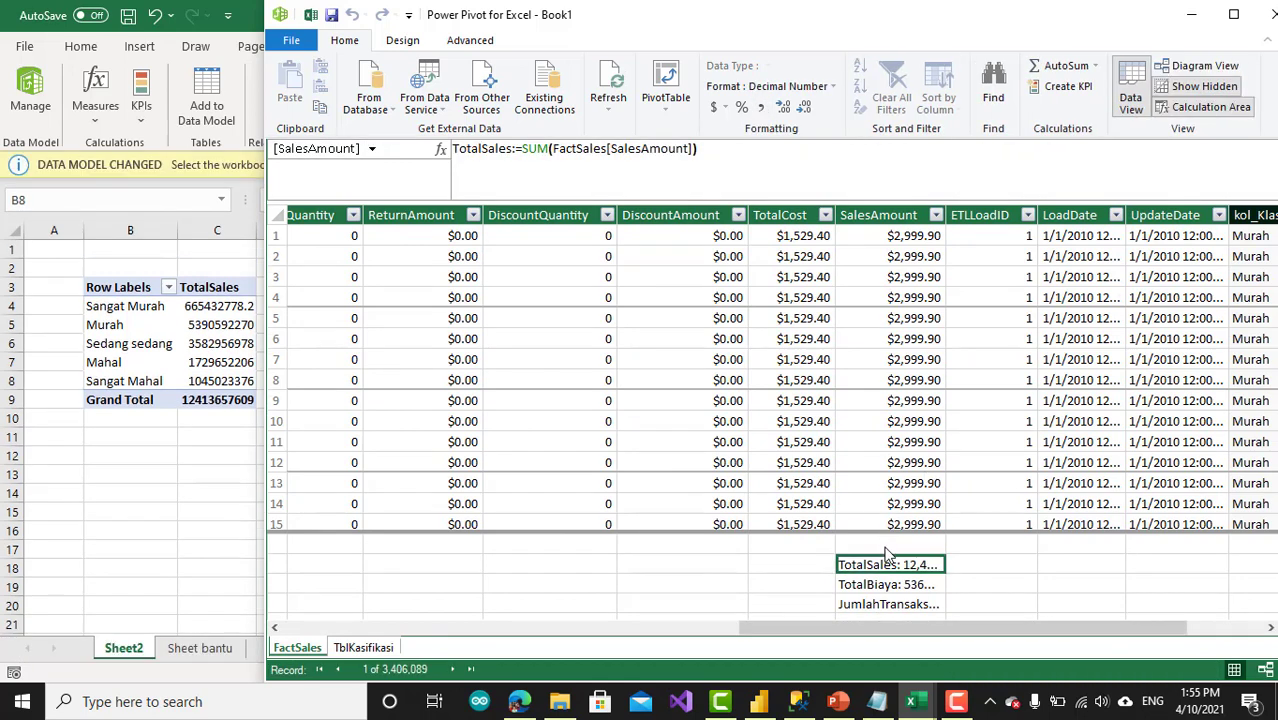
# Step: Apply the same thousands-separator format to the TotalBiaya, JumlahTransaksi and Margin measures
pyautogui.click(885, 586)
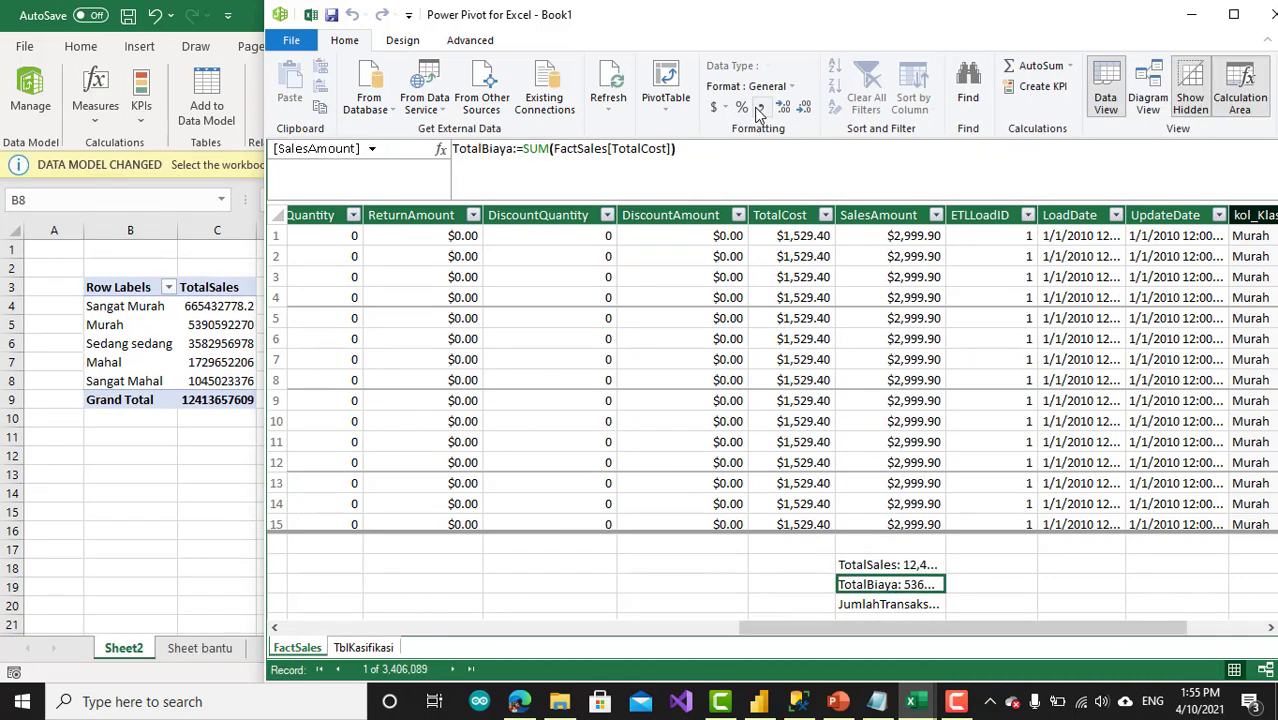
pyautogui.click(918, 606)
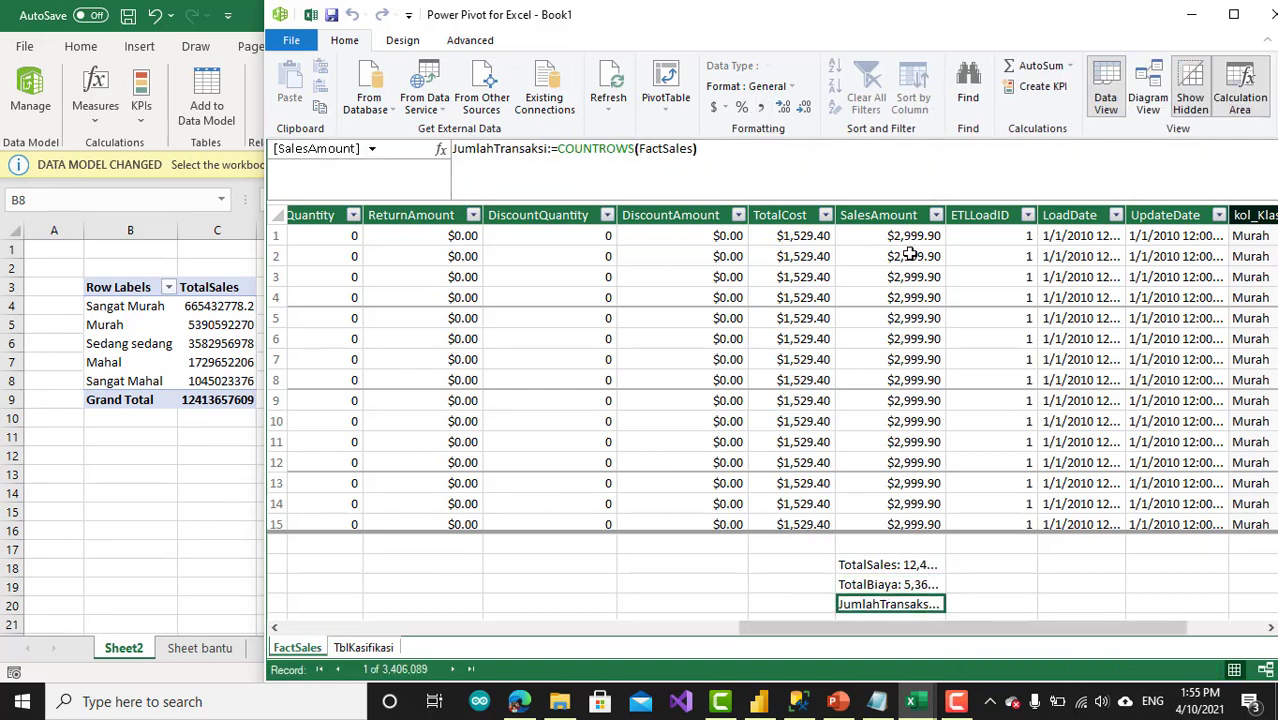
pyautogui.scroll(-1, 943, 370)
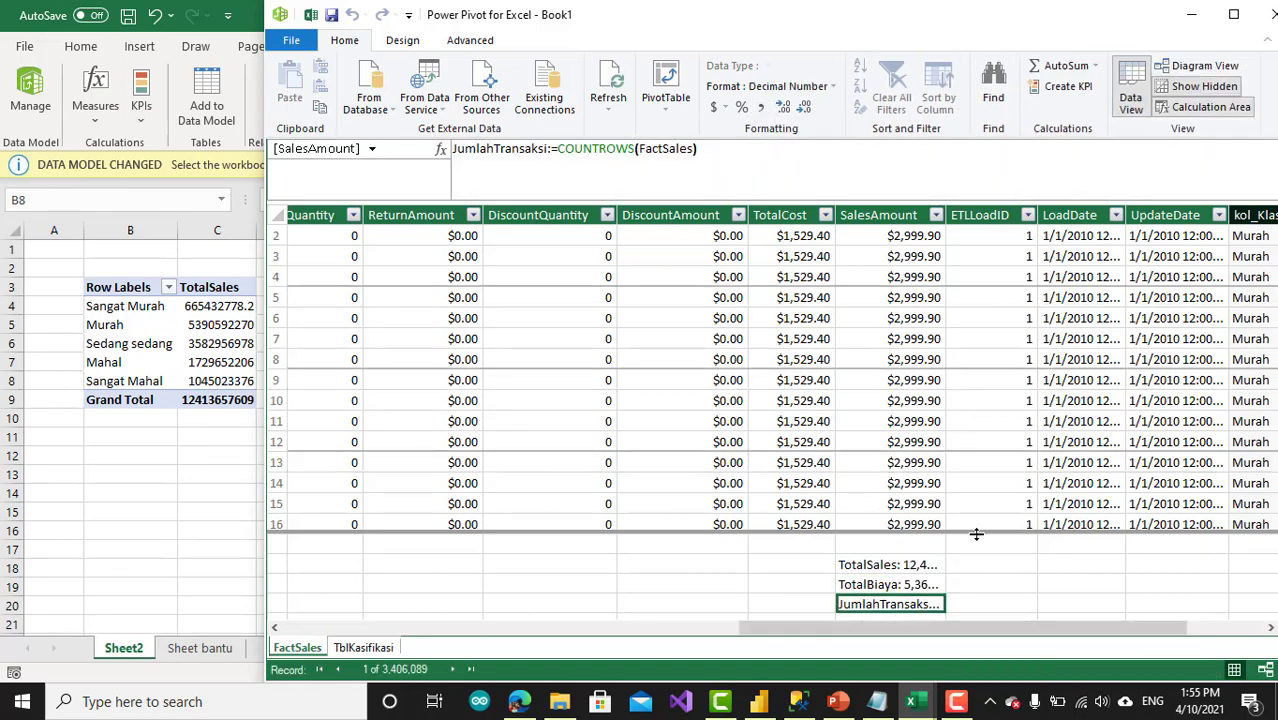
pyautogui.scroll(-1, 982, 571)
pyautogui.click(912, 568)
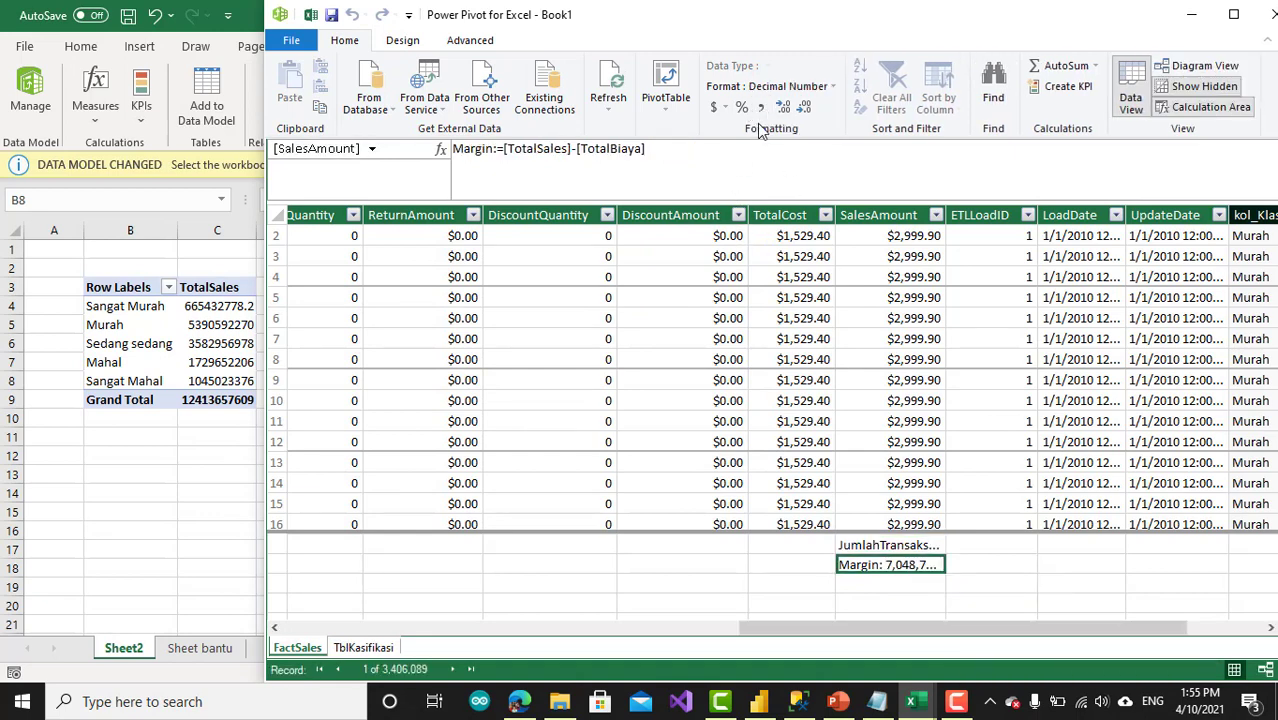
# Step: Refresh the FactSales table to apply the measure formats, and close the refresh report
pyautogui.click(608, 100)
pyautogui.click(625, 132)
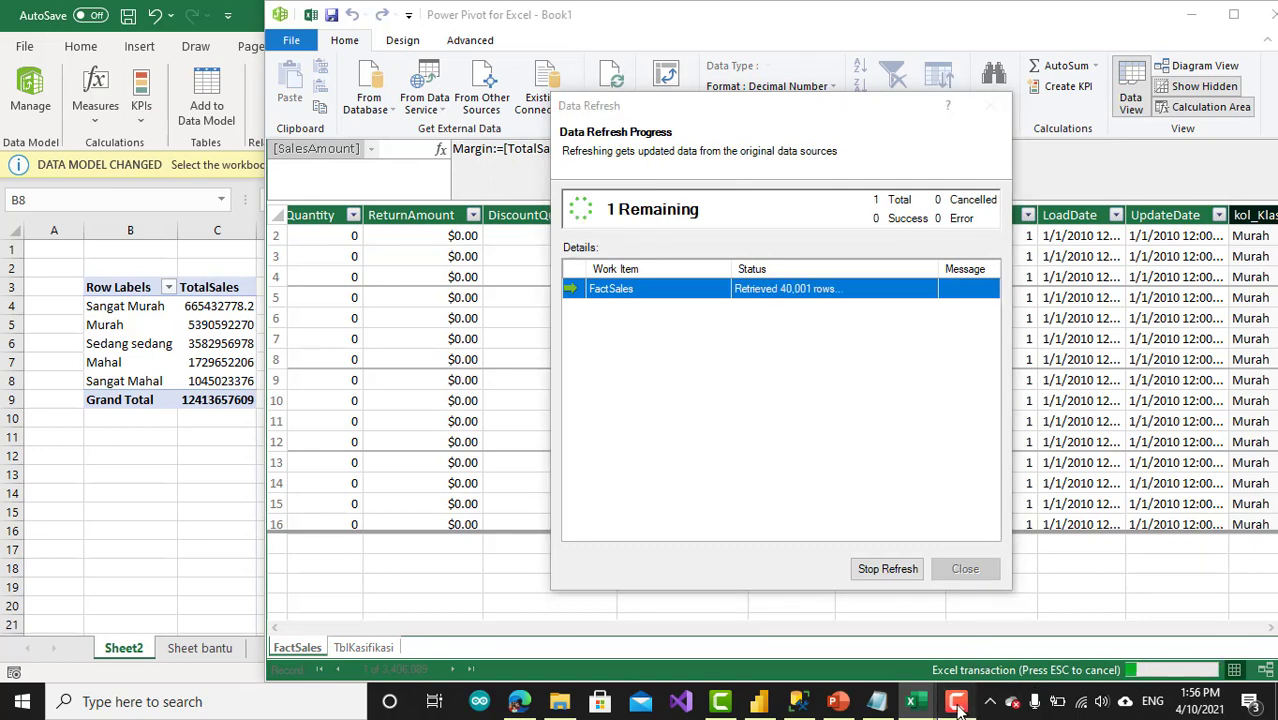
pyautogui.click(1012, 701)
pyautogui.click(1160, 596)
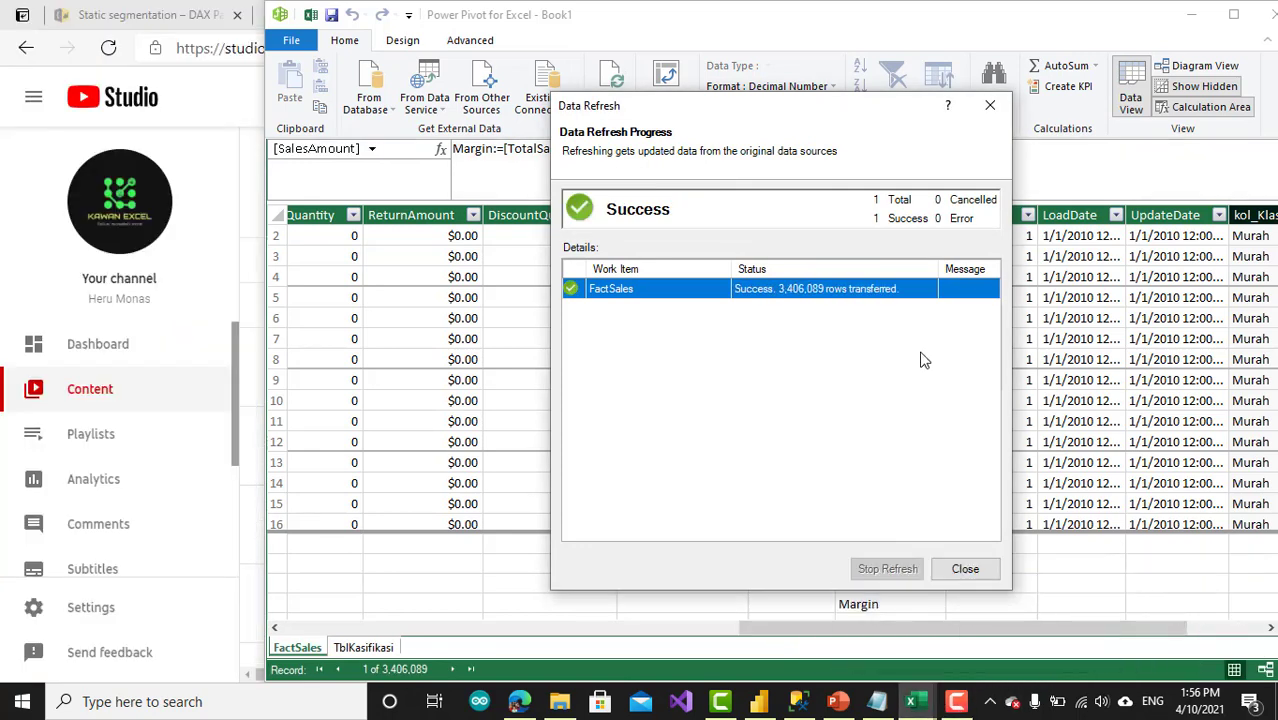
pyautogui.click(966, 569)
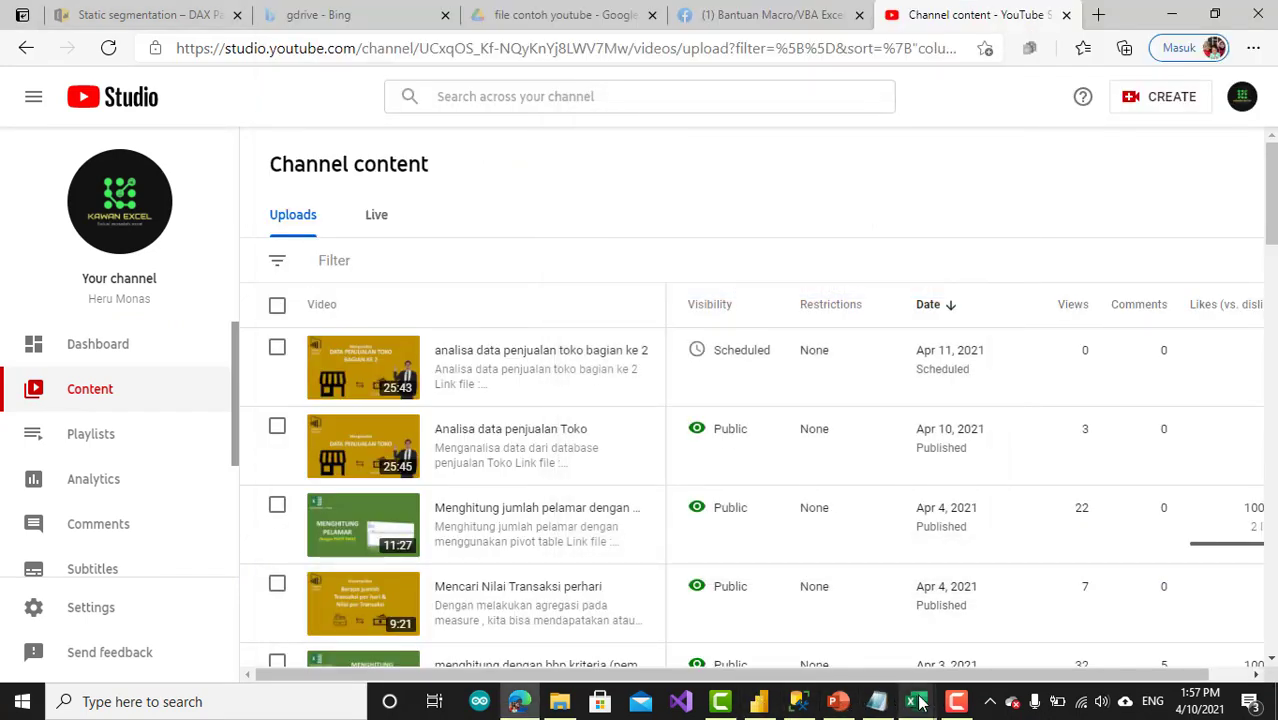
# Step: Switch back to the Excel workbook and rename the PivotTable's Row Labels header as Klasifikasi
pyautogui.moveTo(911, 701)
pyautogui.click(855, 665)
pyautogui.click(575, 383)
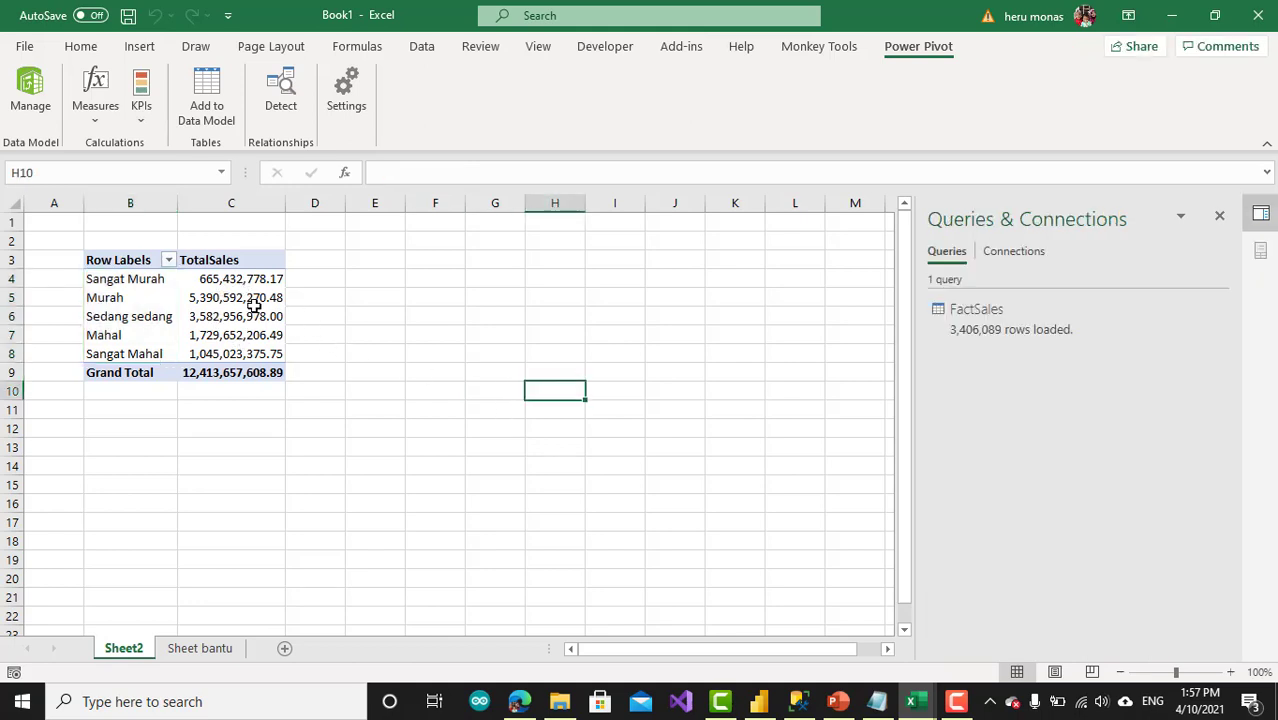
pyautogui.moveTo(254, 306)
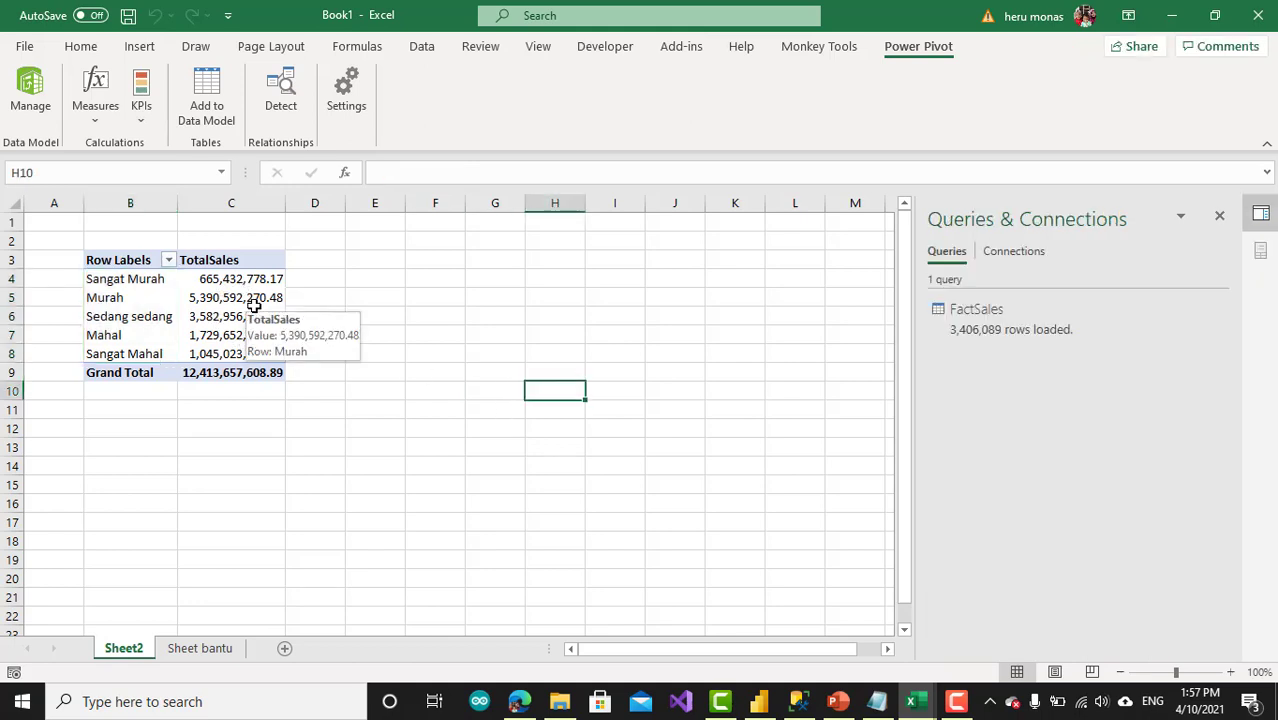
pyautogui.click(128, 260)
pyautogui.write('Kal')
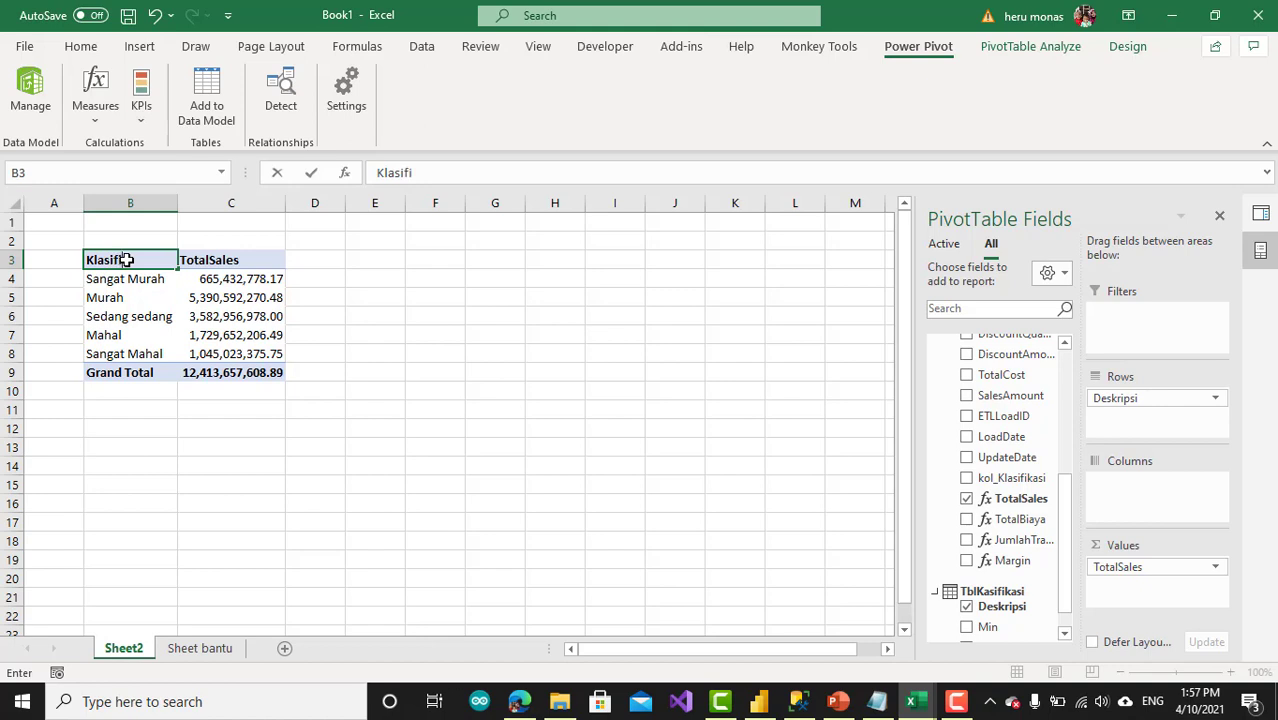
pyautogui.moveTo(454, 445); pyautogui.dragTo(454, 432)
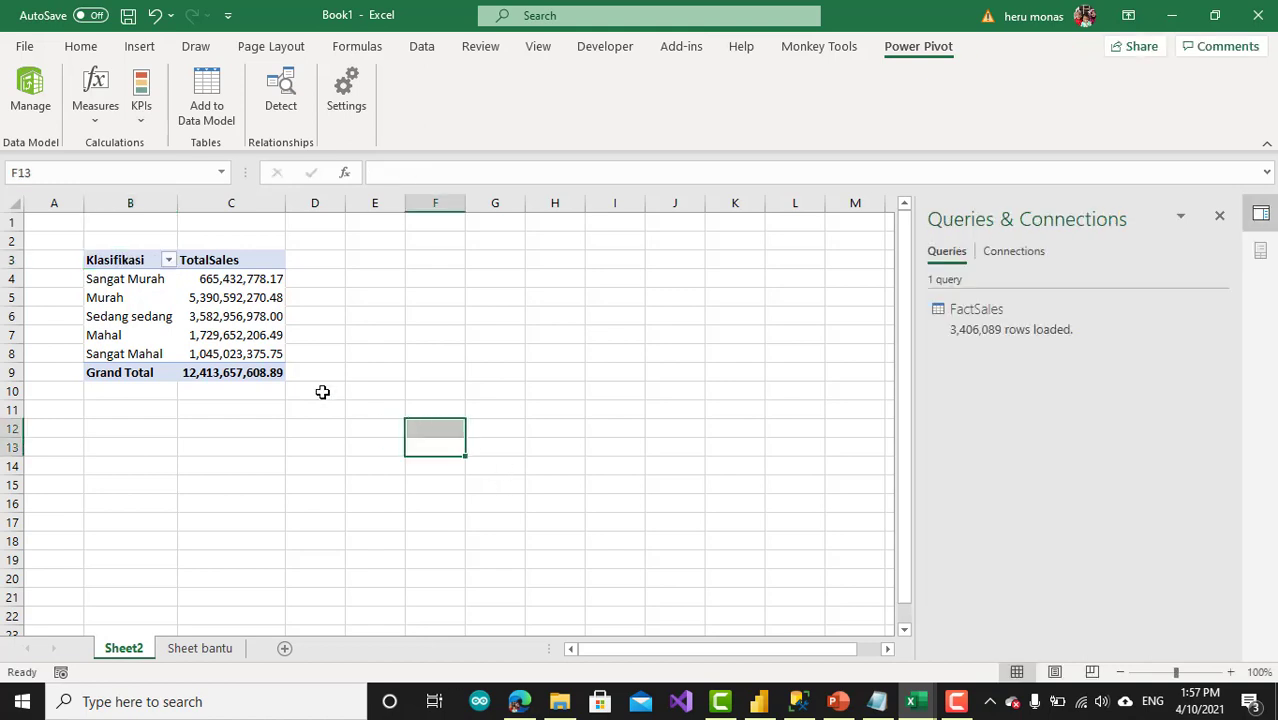
# Step: Compare the TotalSales values of the Sangat Murah, Murah and Sedang sedang classes in the PivotTable
pyautogui.click(143, 280)
pyautogui.click(258, 280)
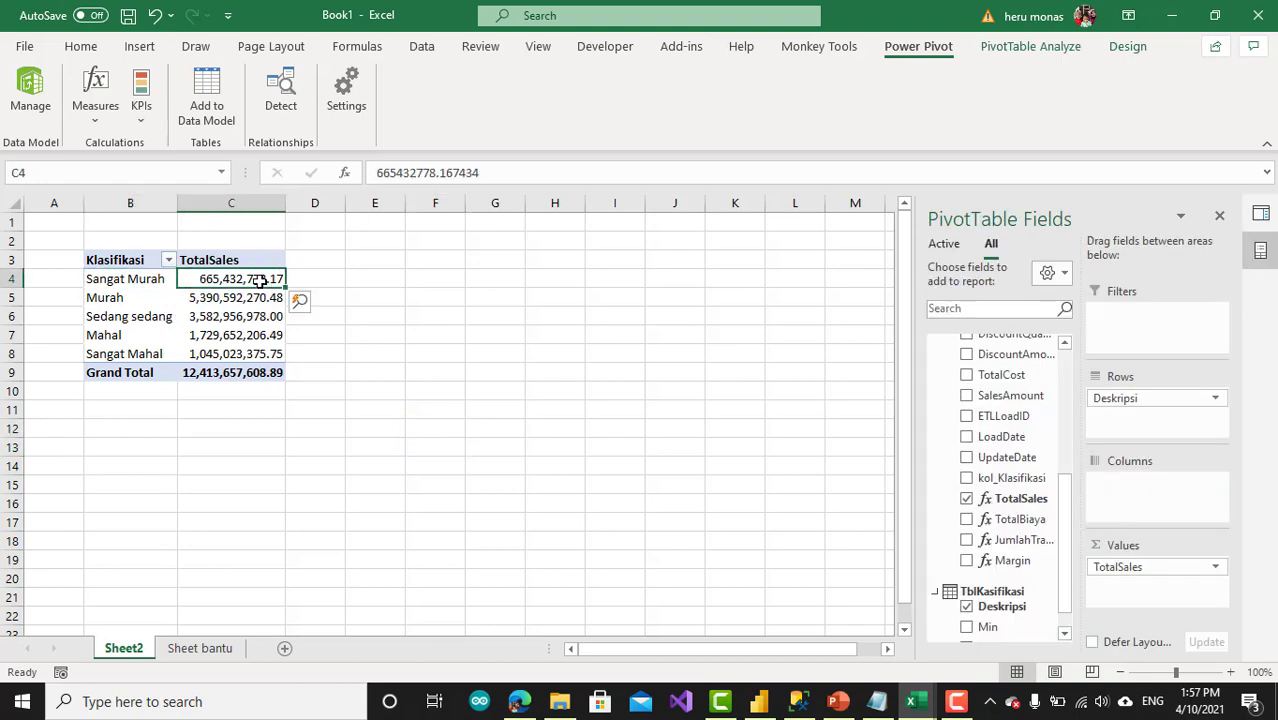
pyautogui.click(128, 301)
pyautogui.click(226, 302)
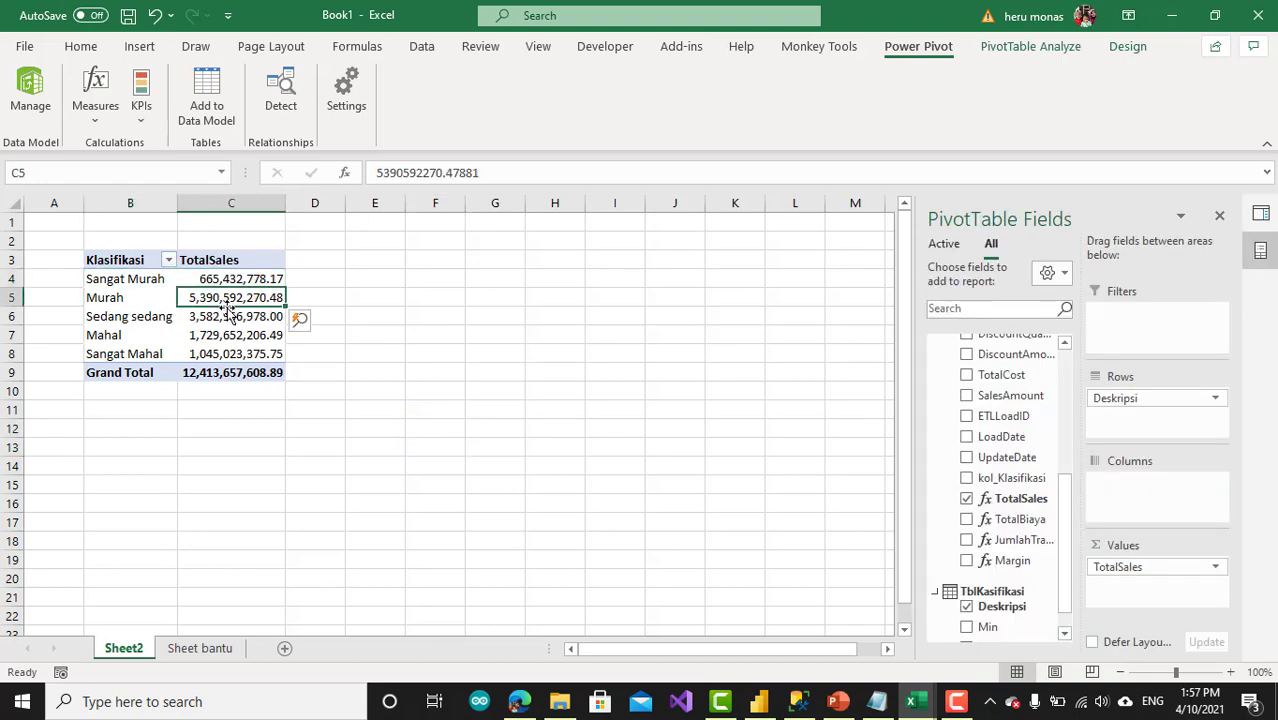
pyautogui.click(136, 316)
pyautogui.click(223, 320)
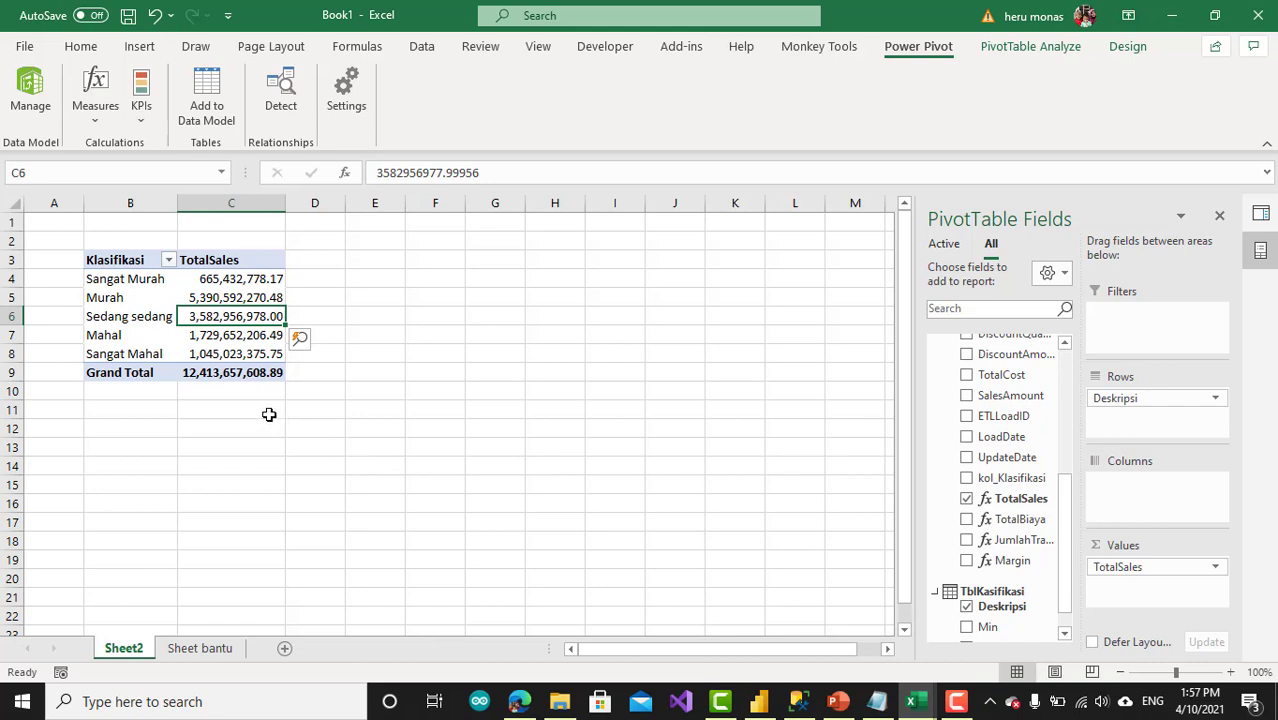
pyautogui.click(214, 297)
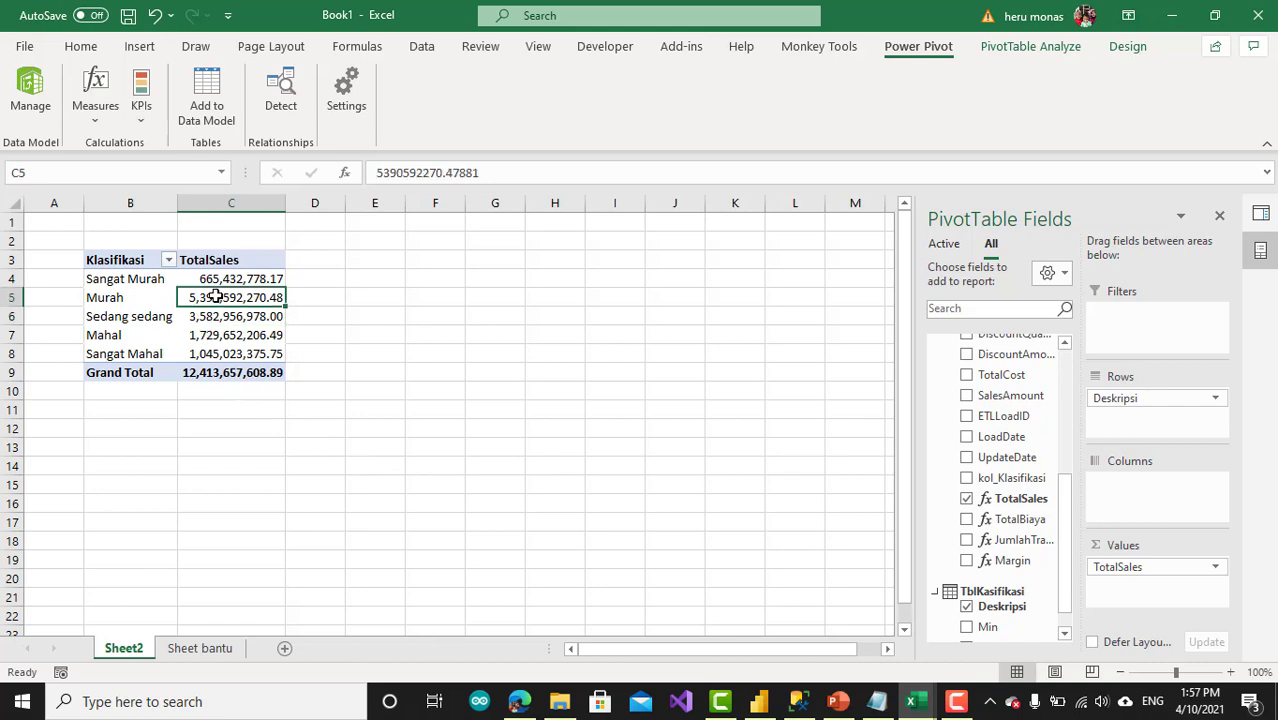
pyautogui.click(221, 278)
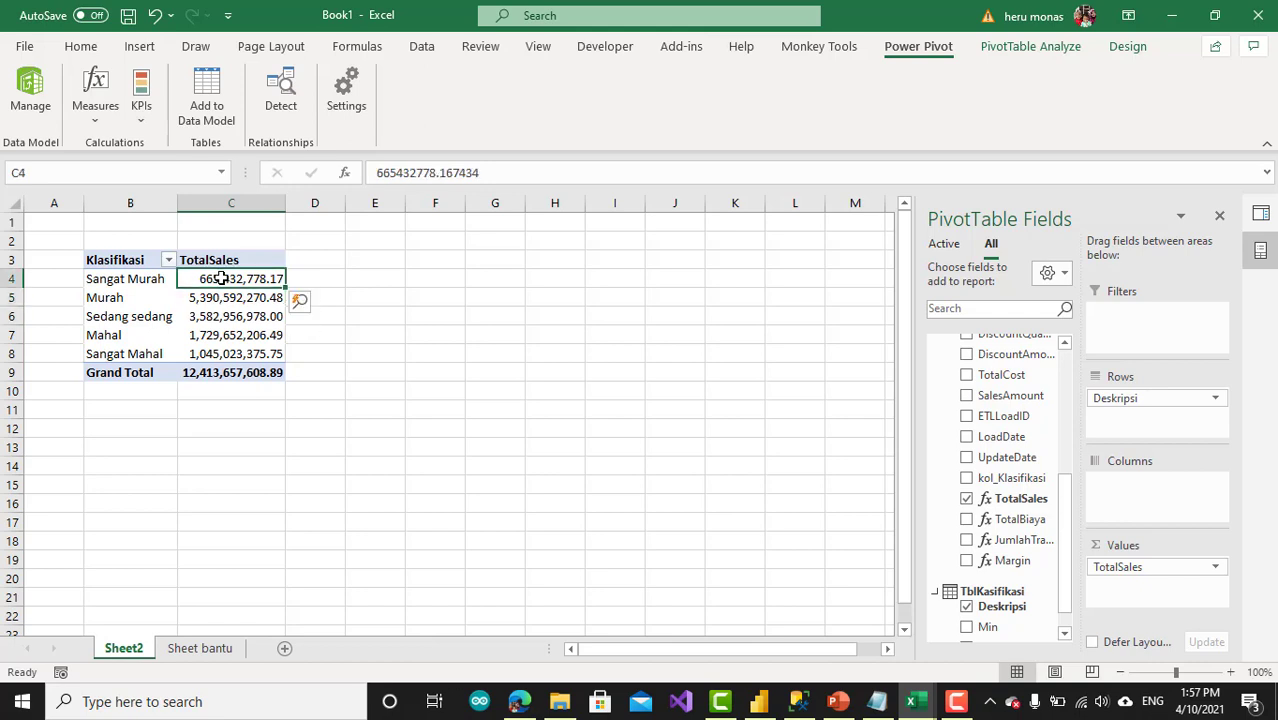
pyautogui.click(216, 299)
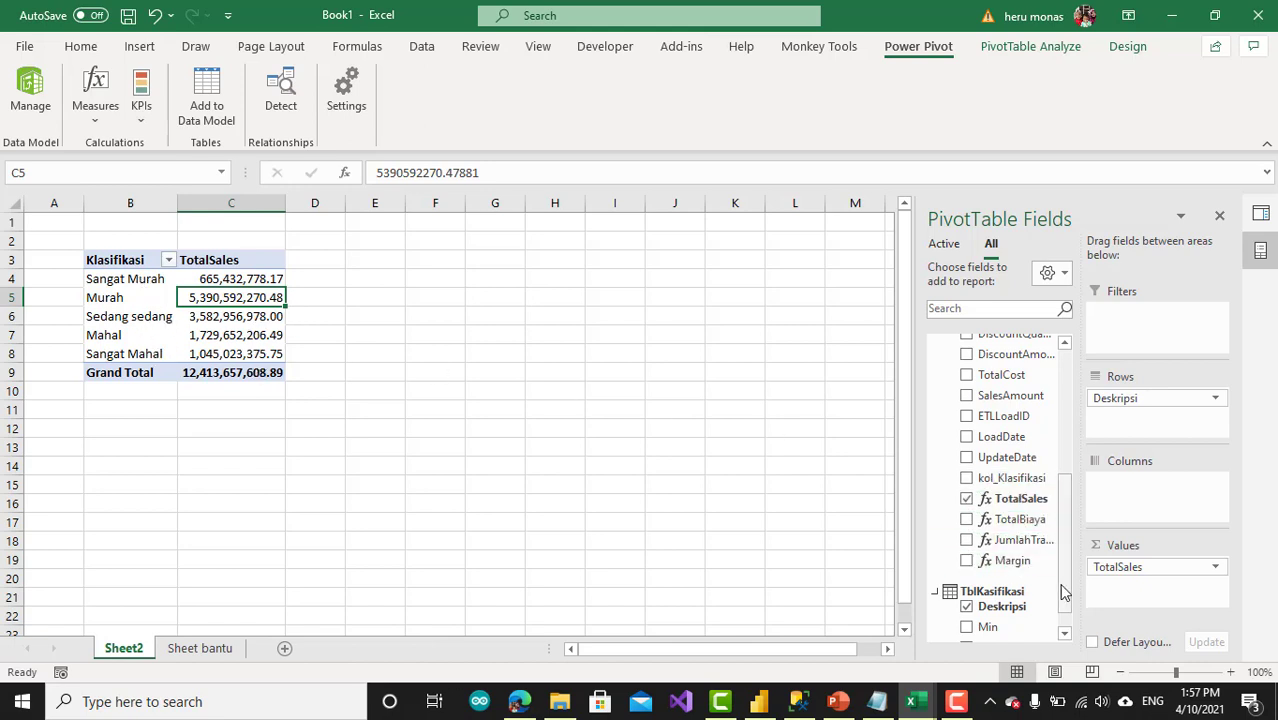
# Step: Add the JumlahTransaksi measure to the PivotTable's values below TotalSales, and compare it with the sales of the Murah class
pyautogui.moveTo(1027, 545); pyautogui.dragTo(1156, 586)
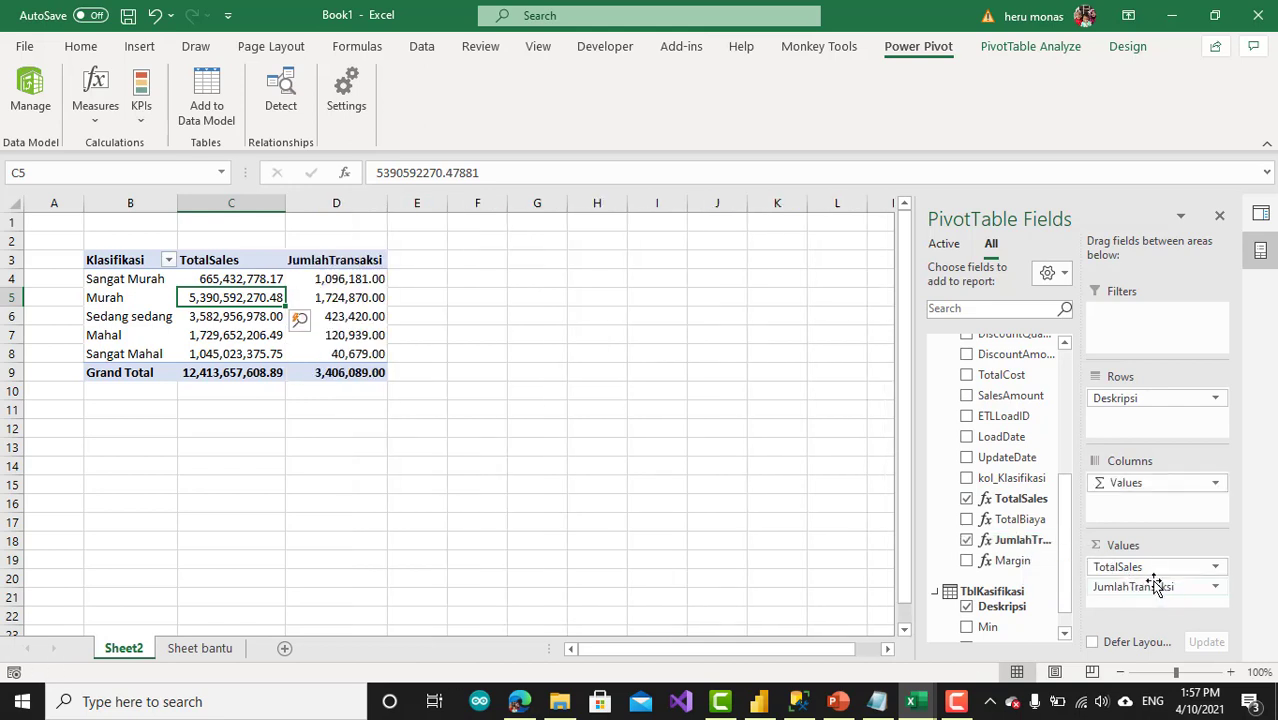
pyautogui.click(336, 262)
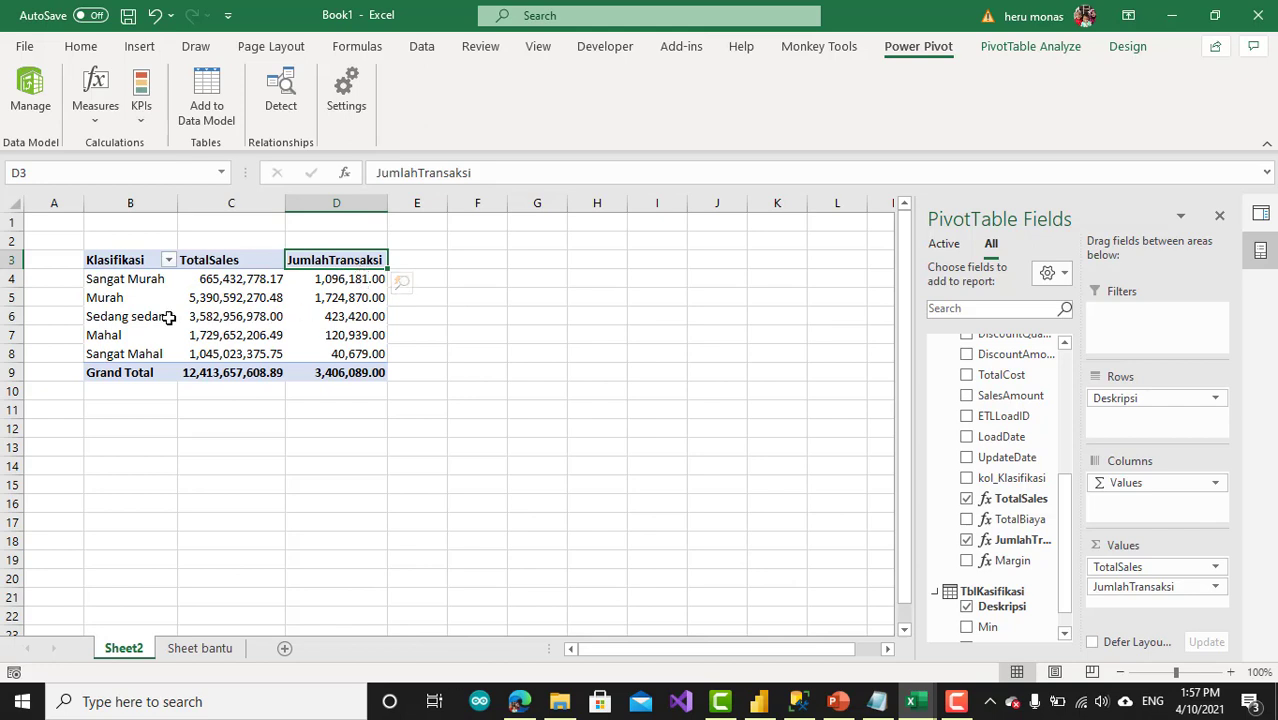
pyautogui.click(252, 300)
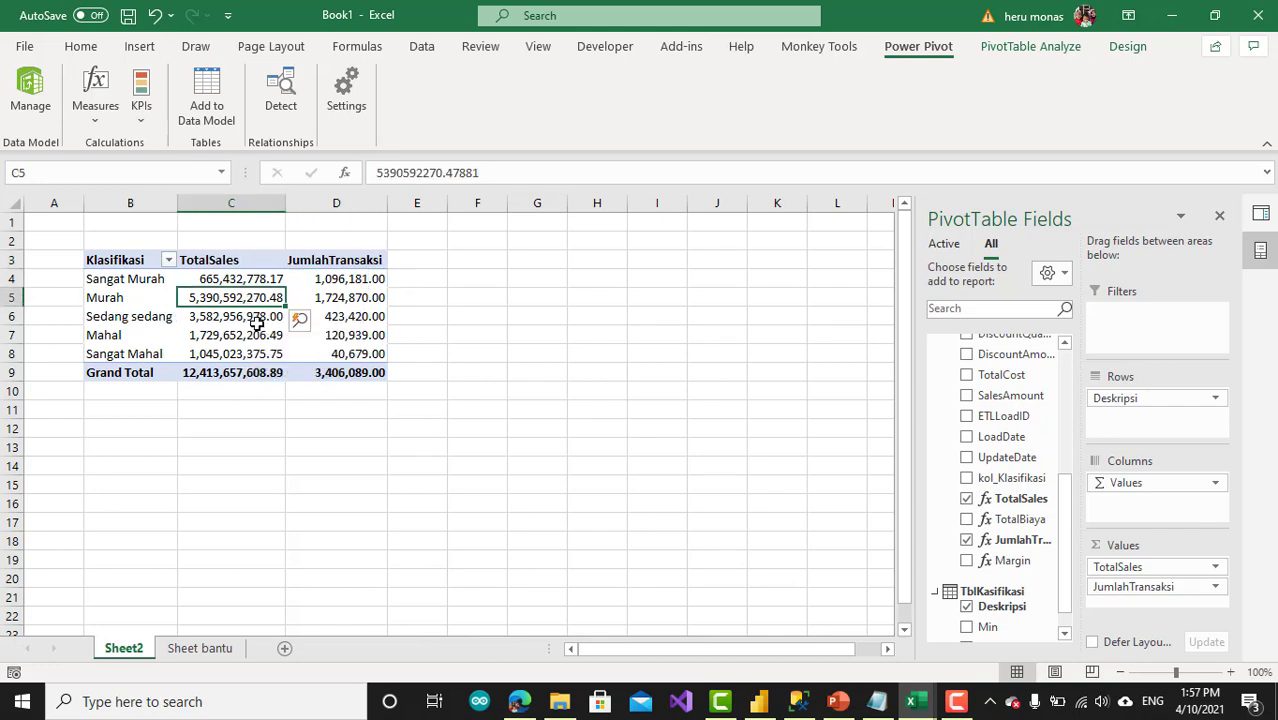
pyautogui.click(344, 299)
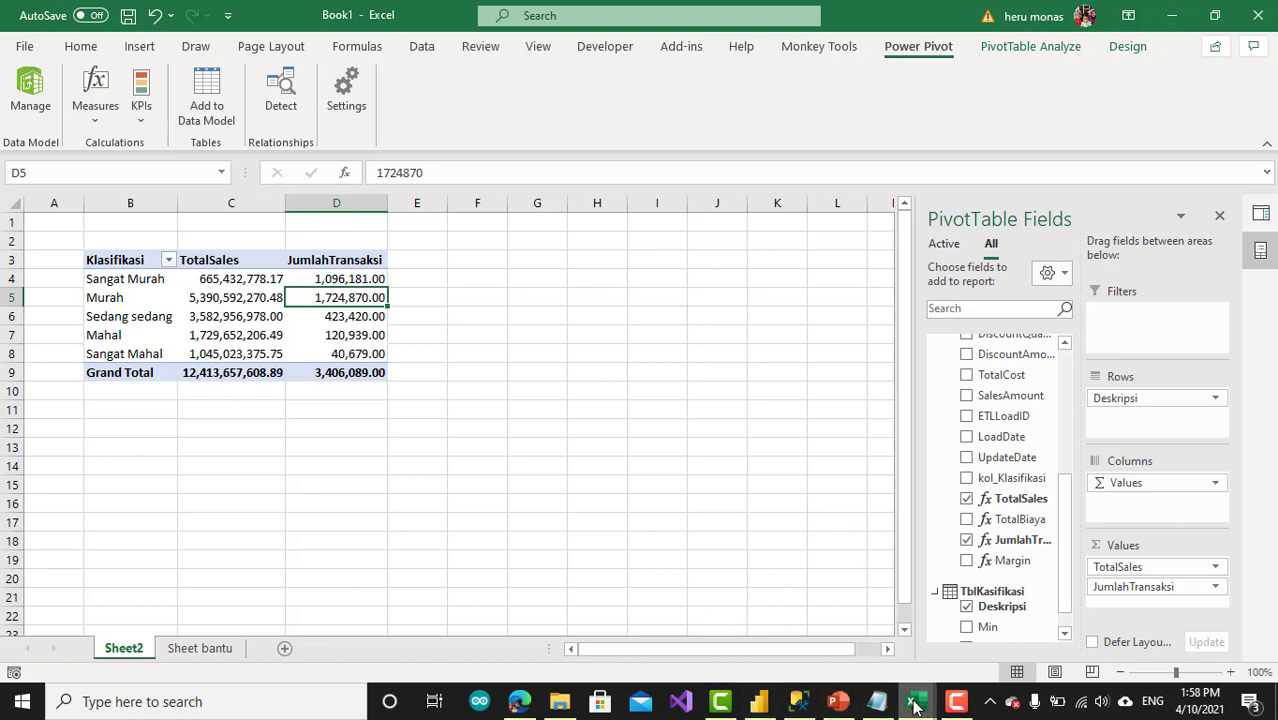
# Step: Return to Power Pivot, enlarge FactSales' calculation area and review the formulas of the TotalSales, TotalBiaya and Margin measures
pyautogui.moveTo(914, 704)
pyautogui.click(1010, 625)
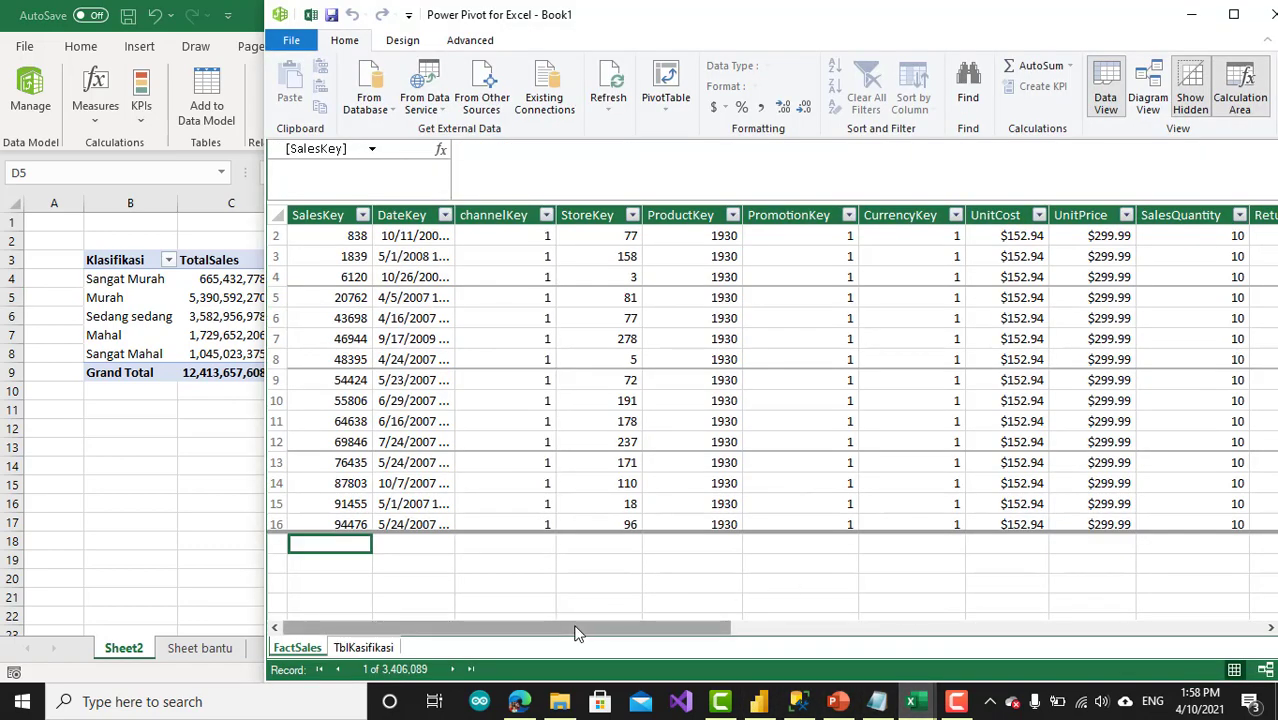
pyautogui.moveTo(575, 632); pyautogui.dragTo(1184, 634)
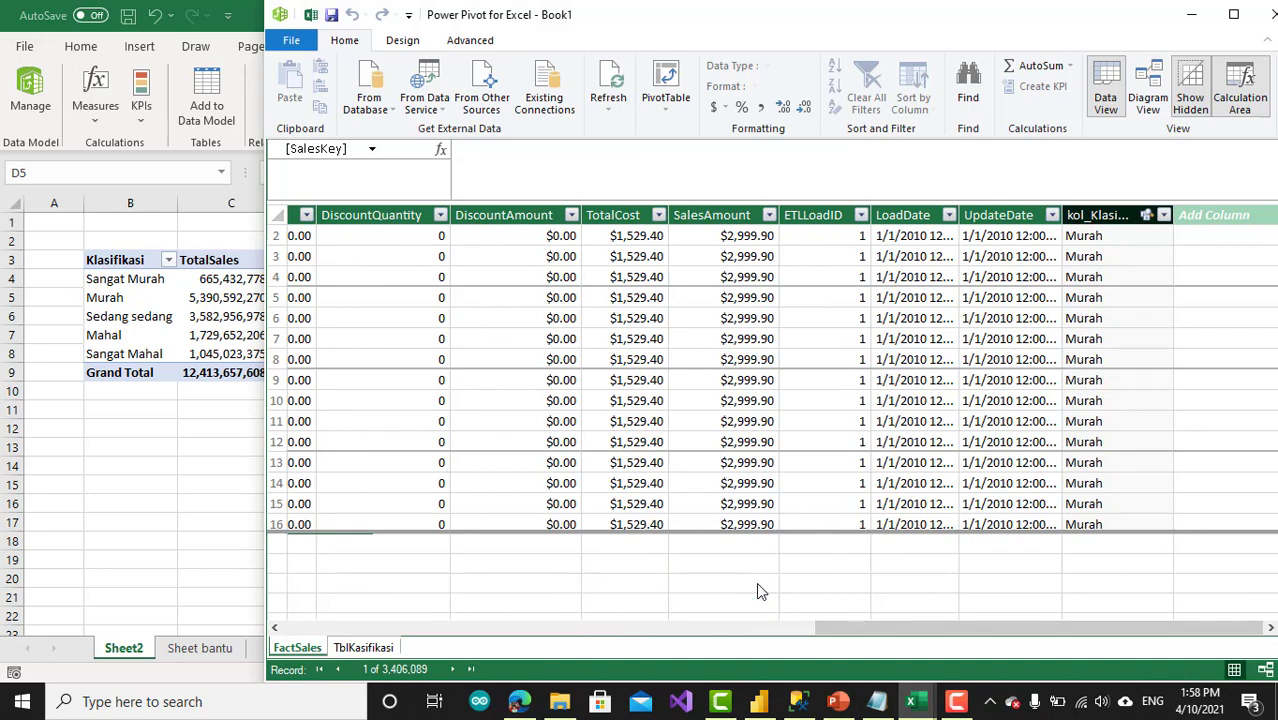
pyautogui.moveTo(777, 531); pyautogui.dragTo(784, 394)
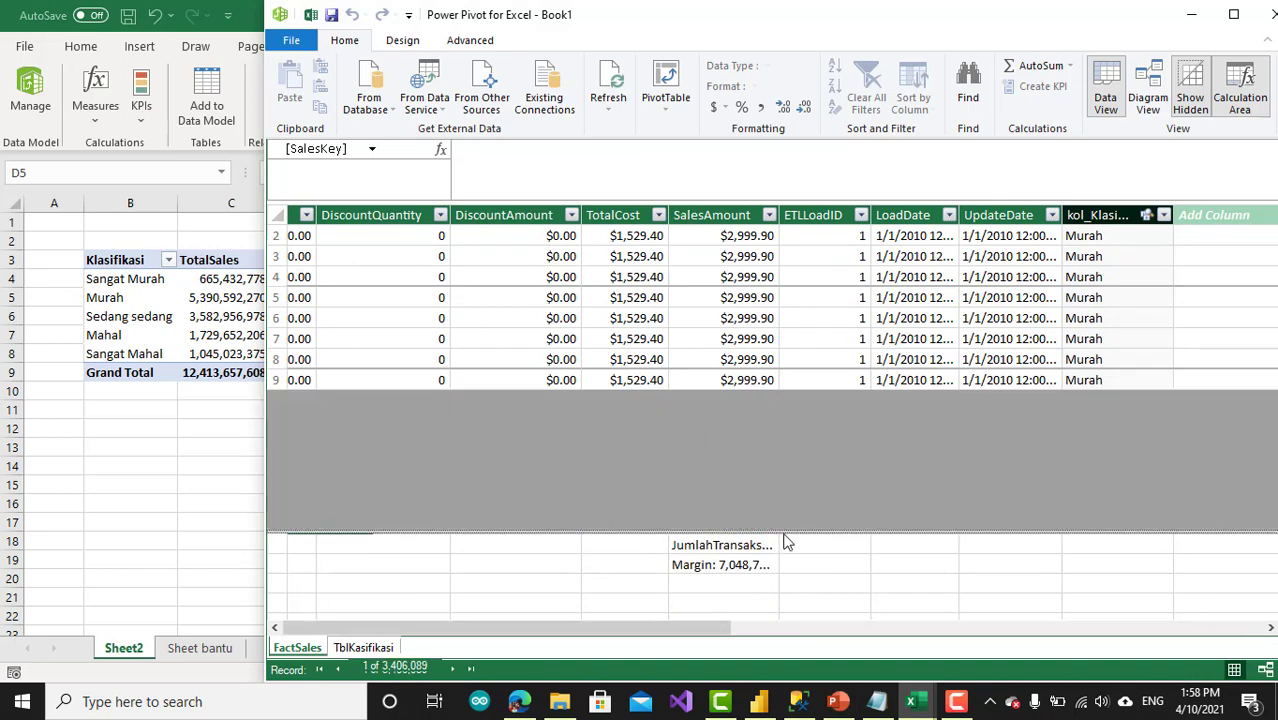
pyautogui.scroll(1, 719, 465)
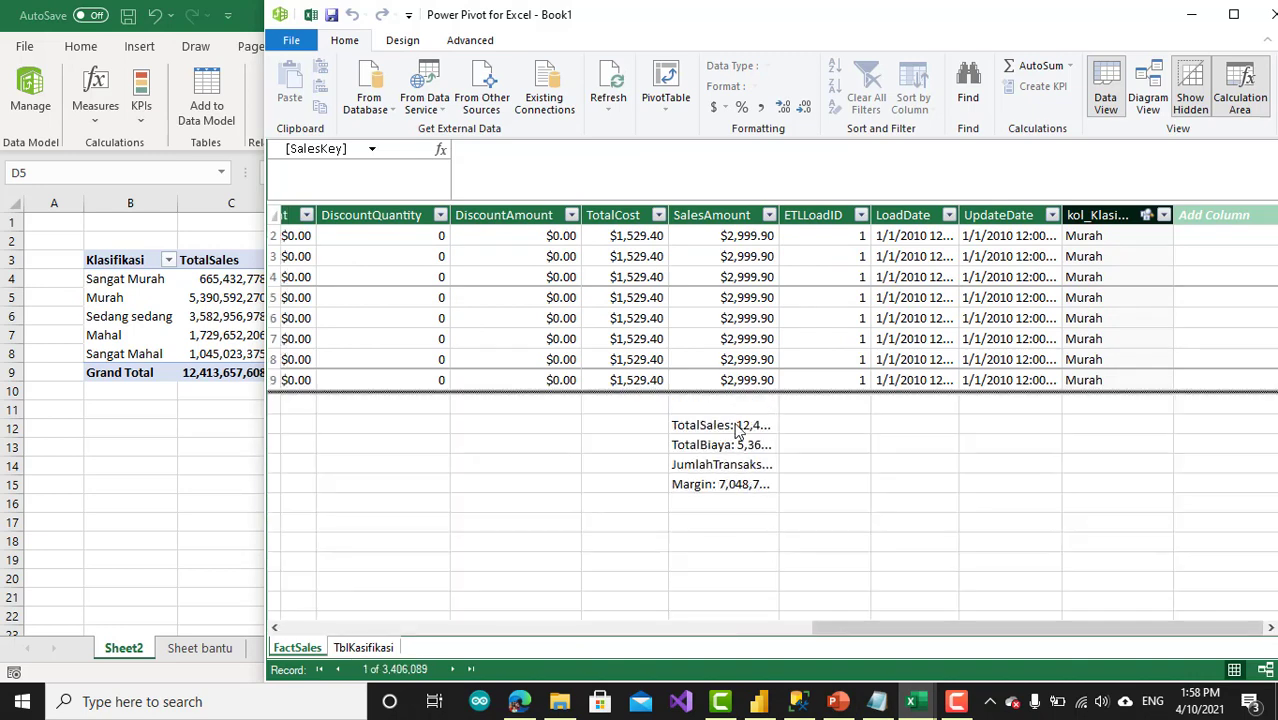
pyautogui.click(737, 427)
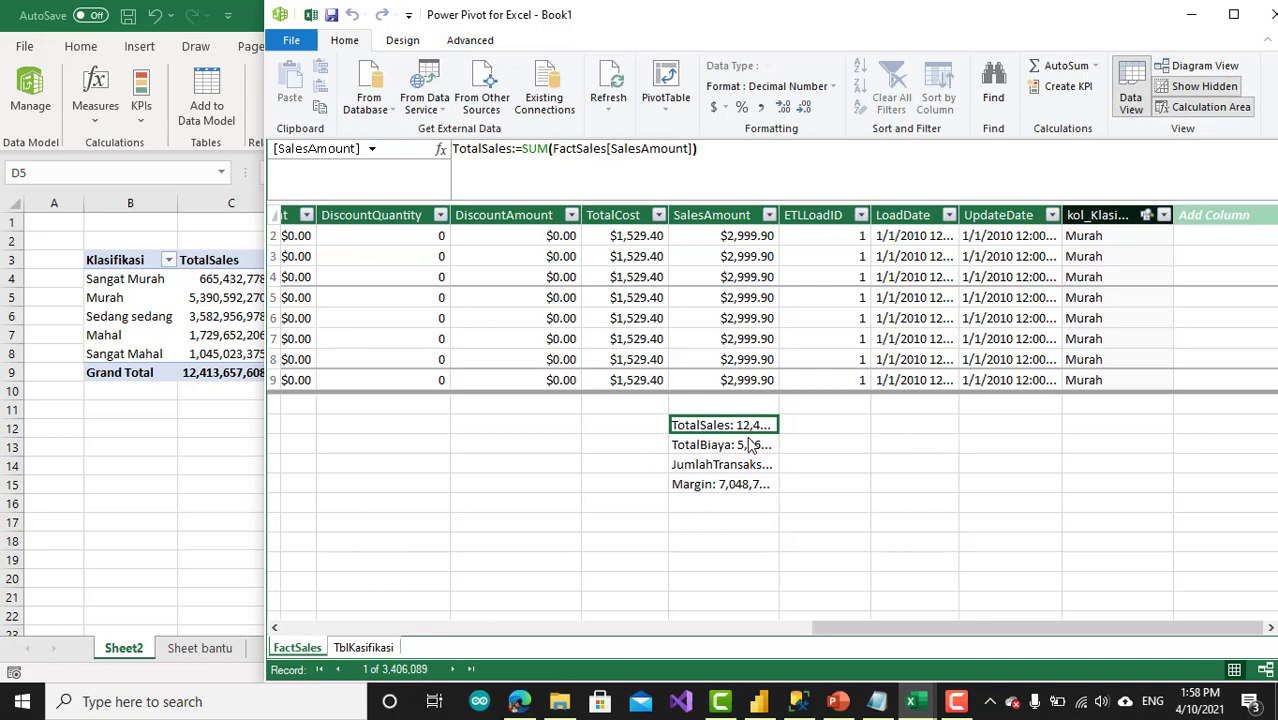
pyautogui.click(705, 450)
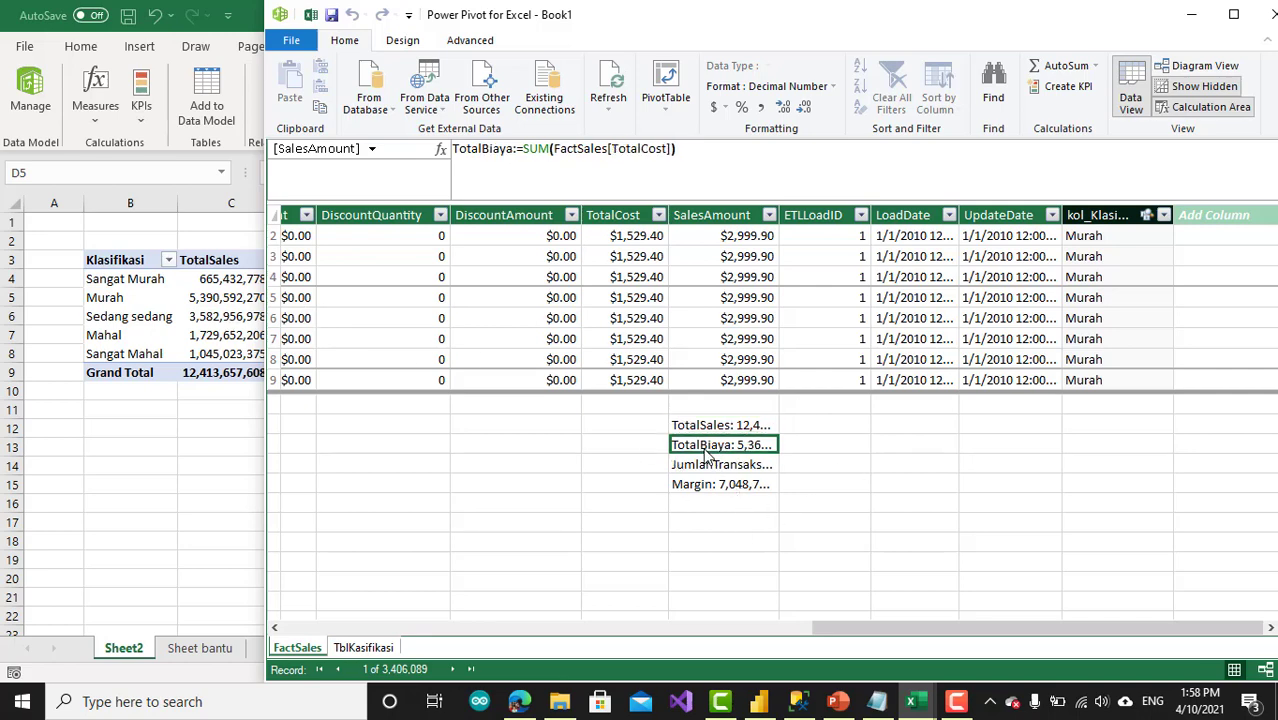
pyautogui.click(722, 490)
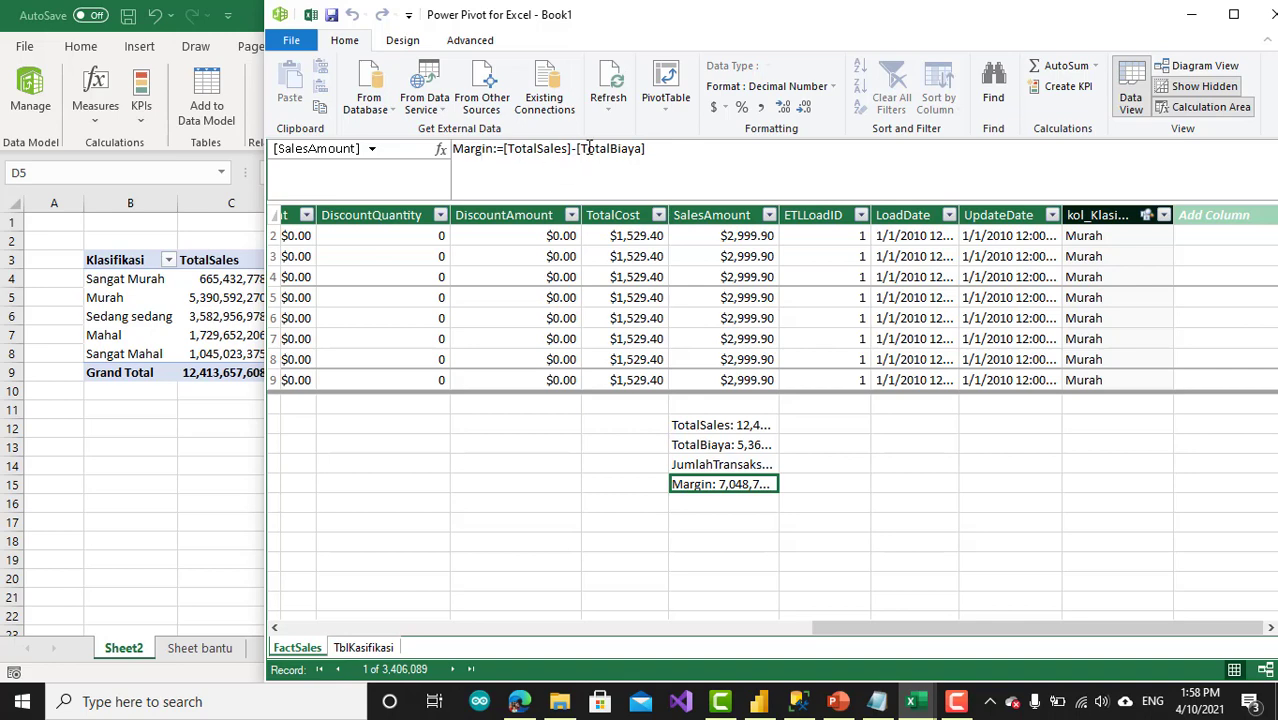
# Step: Go back to the workbook and add the Margin measure to the PivotTable's values after JumlahTransaksi
pyautogui.click(219, 464)
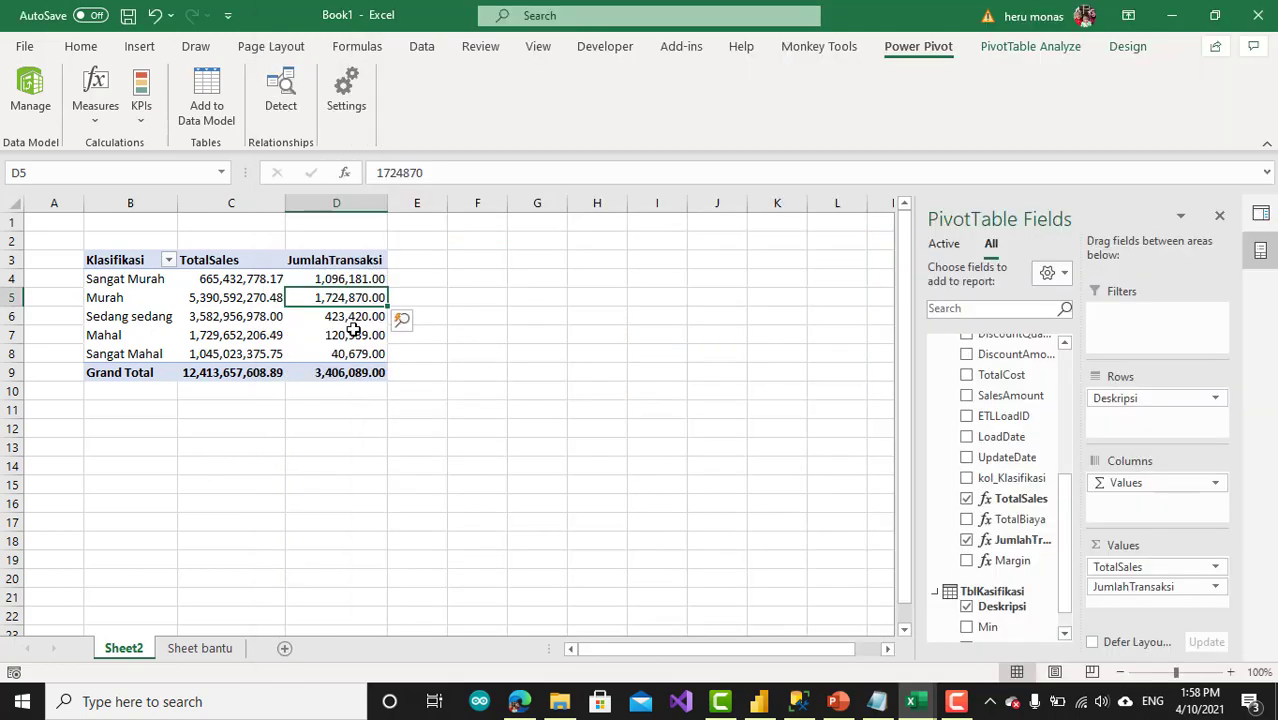
pyautogui.moveTo(1012, 560); pyautogui.dragTo(1150, 603)
pyautogui.click(440, 335)
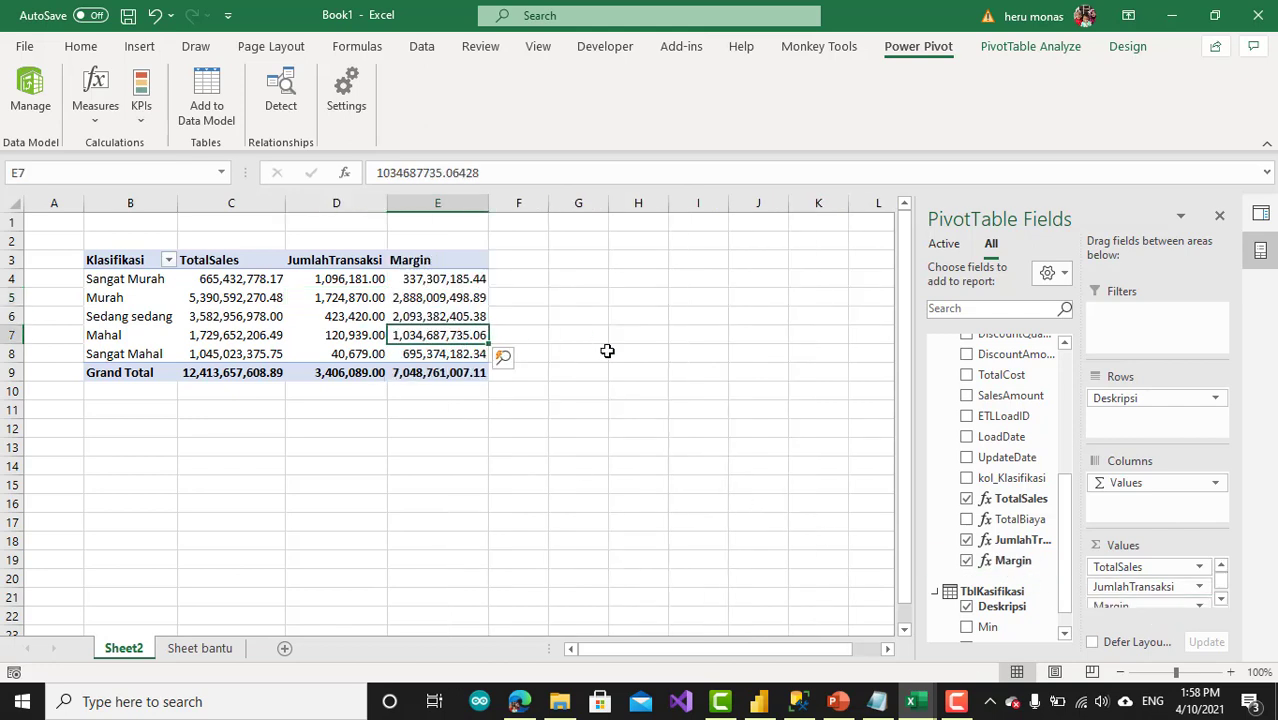
pyautogui.click(449, 304)
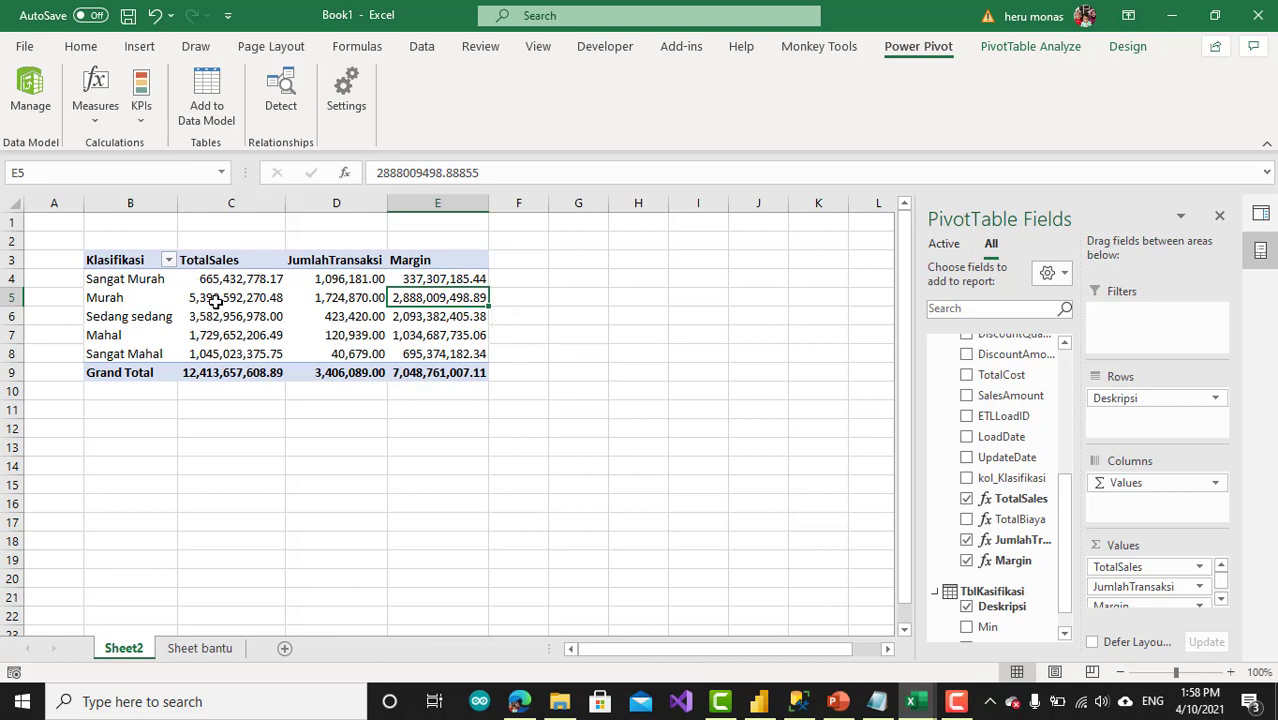
# Step: Widen the PivotTable's Margin column slightly, and compare the Murah class's transactions, sales and margin with the margin of the Mahal class
pyautogui.moveTo(219, 299)
pyautogui.moveTo(491, 203); pyautogui.dragTo(515, 203)
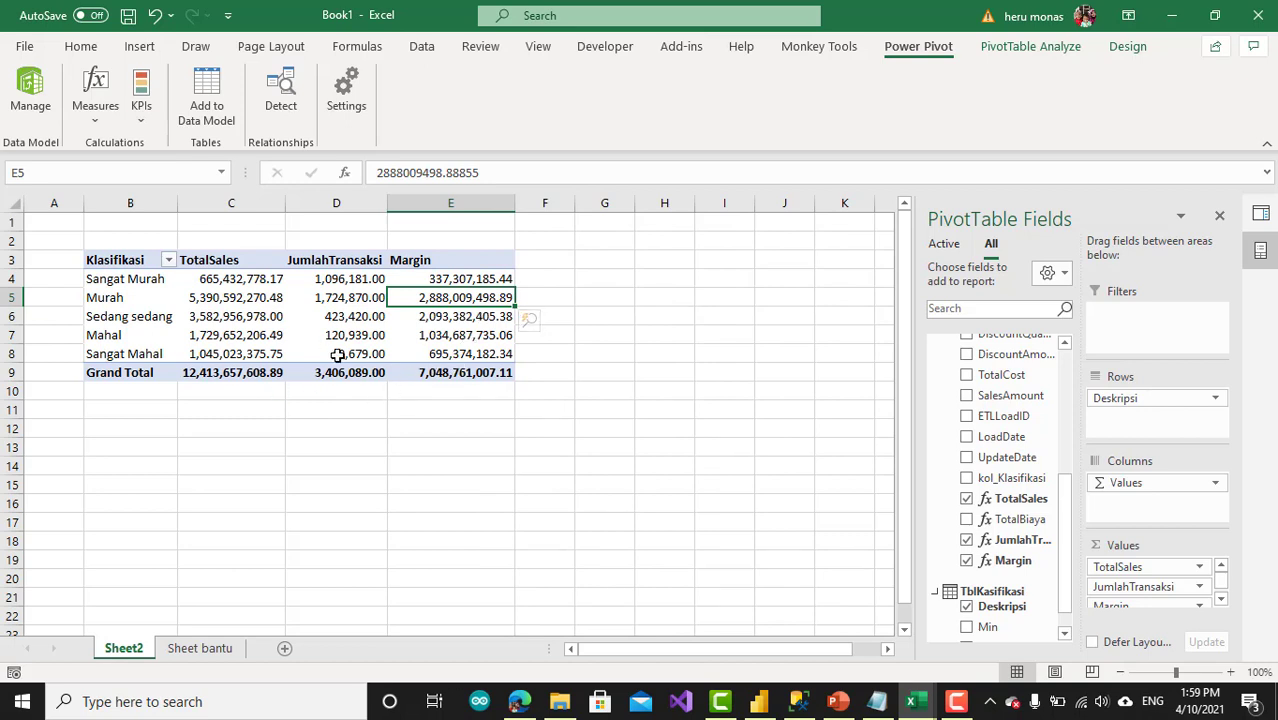
pyautogui.moveTo(338, 356)
pyautogui.click(341, 298)
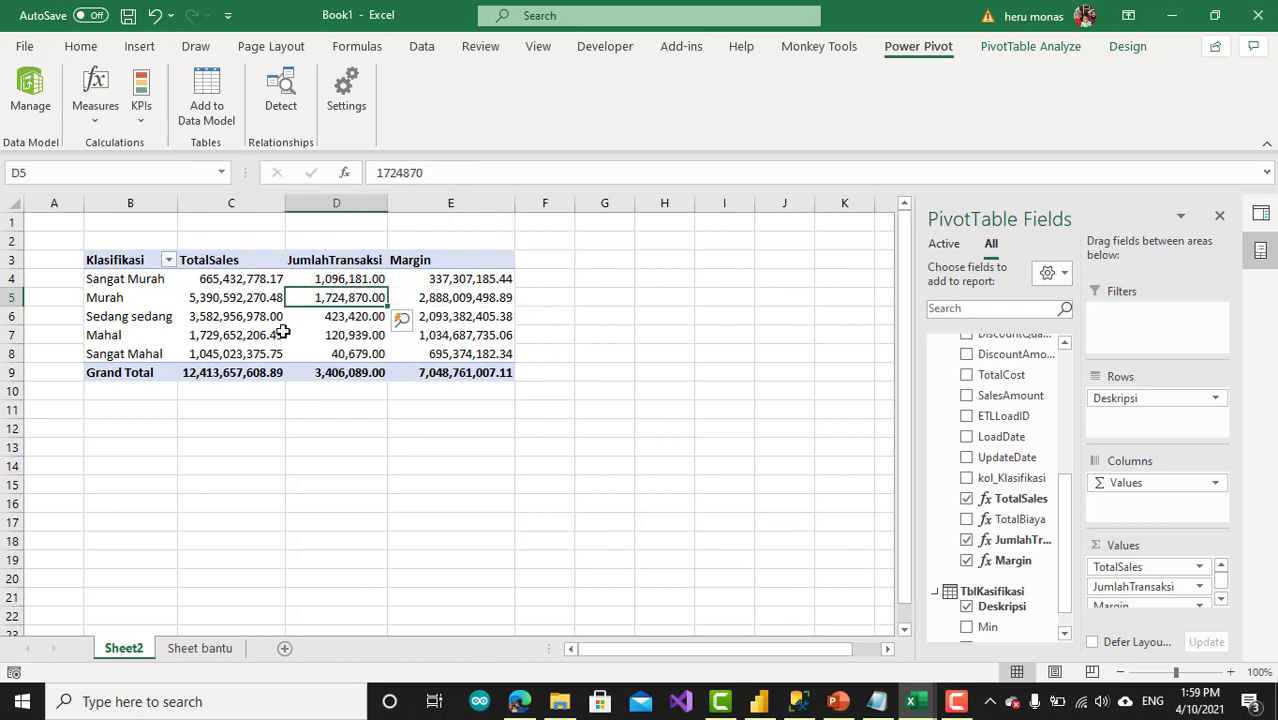
pyautogui.click(226, 302)
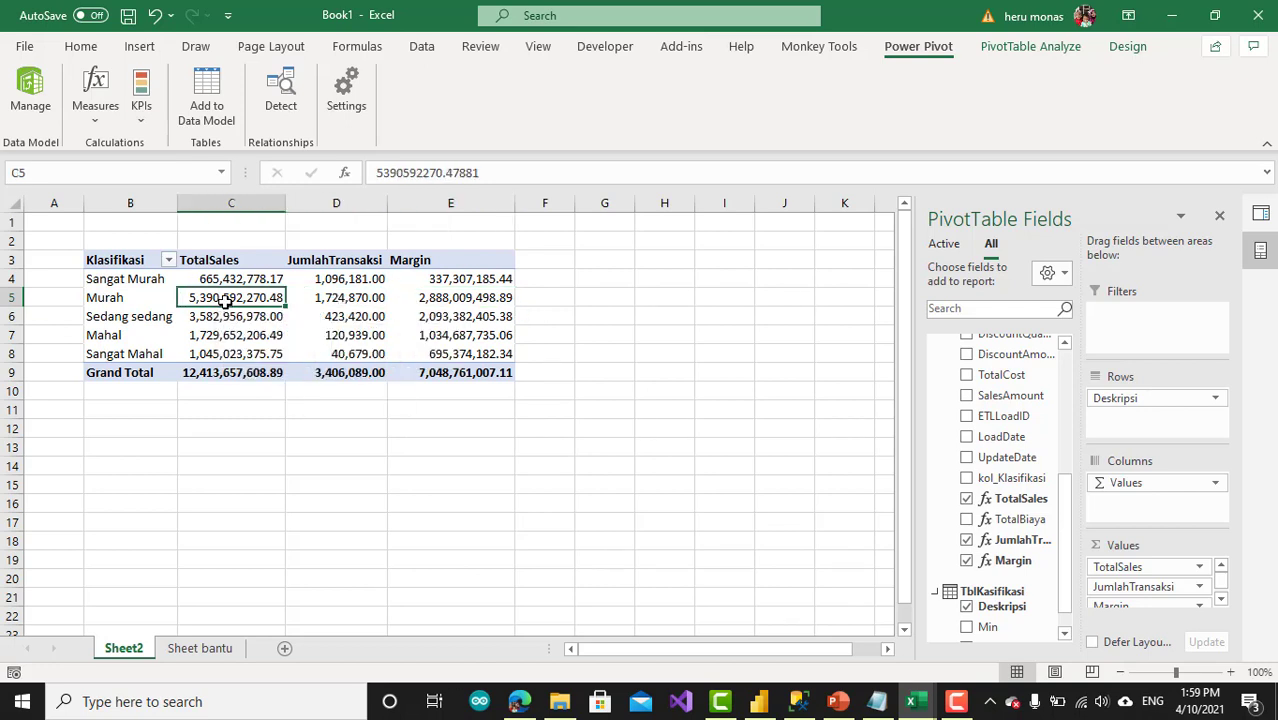
pyautogui.click(494, 302)
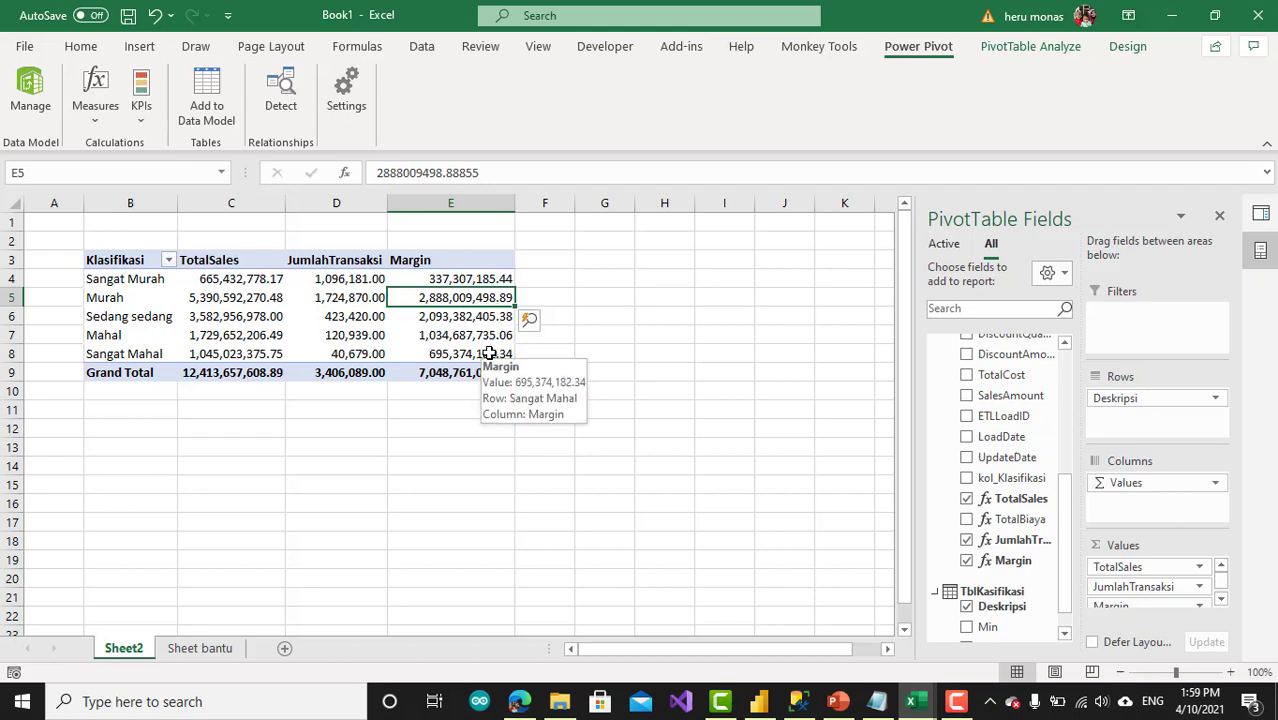
pyautogui.click(467, 338)
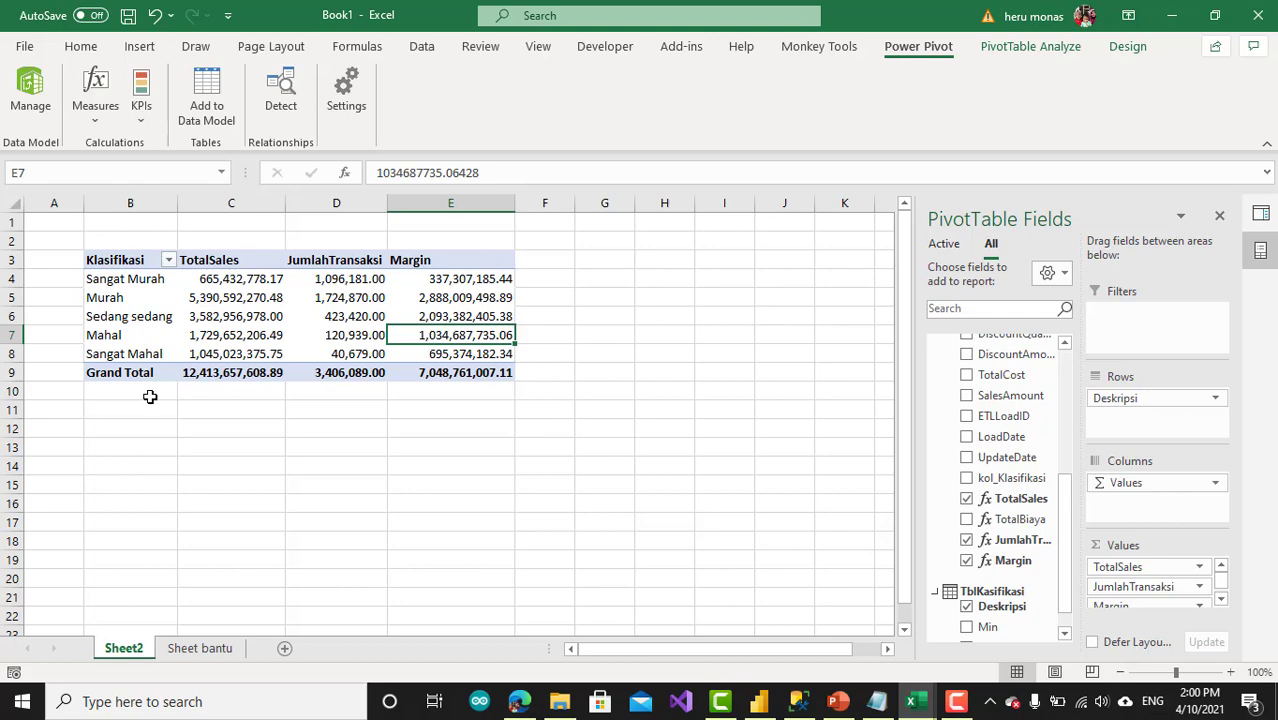
# Step: Look over the FactSales table and its measures in Power Pivot, and return to the workbook
pyautogui.click(911, 701)
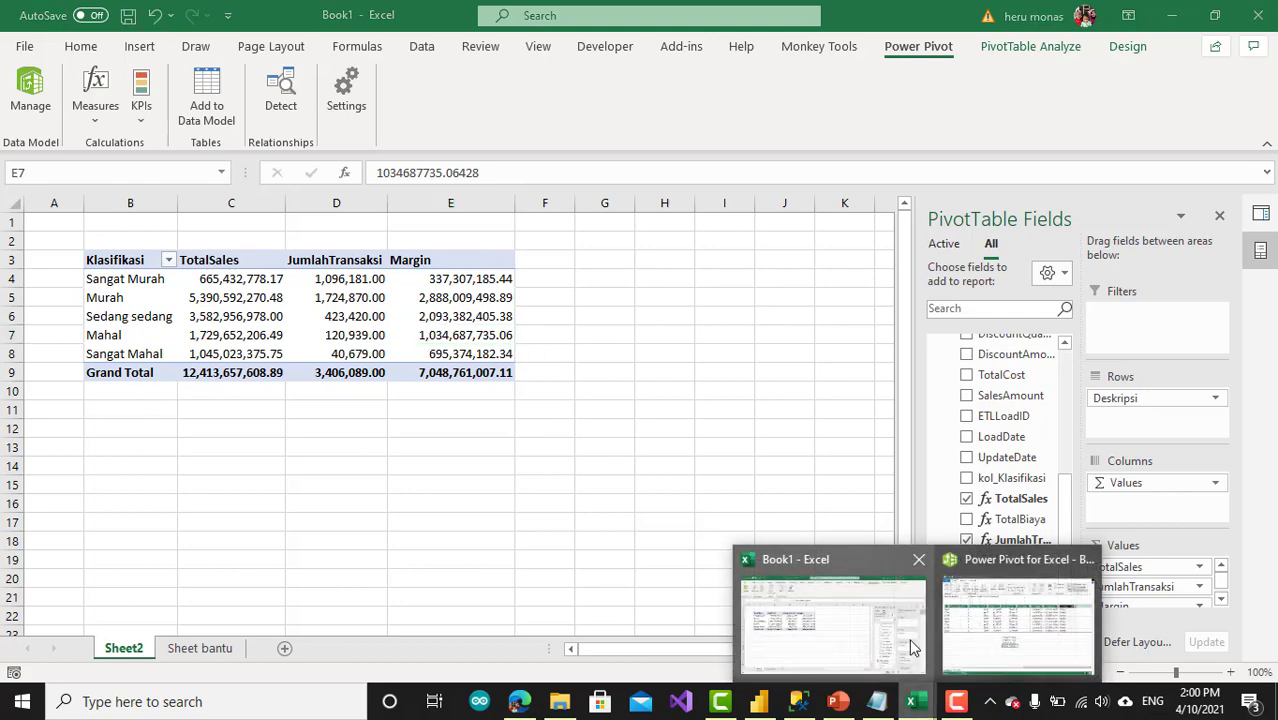
pyautogui.click(1022, 635)
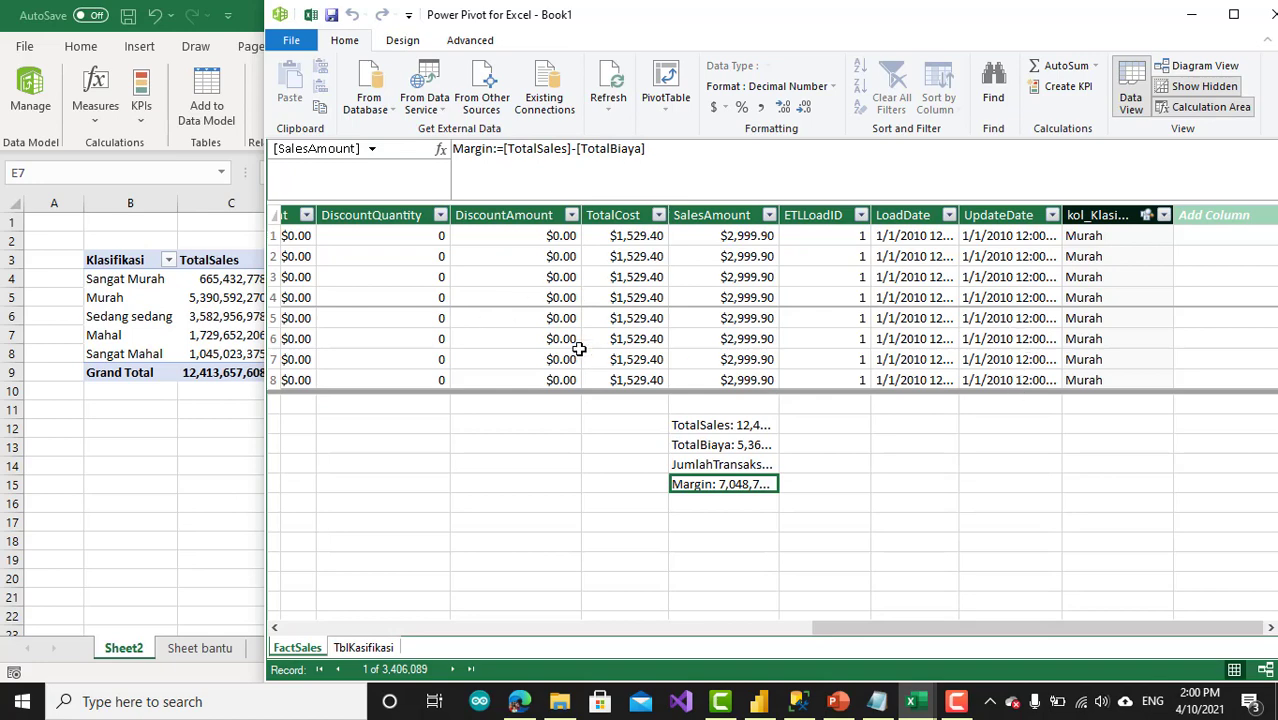
pyautogui.click(207, 288)
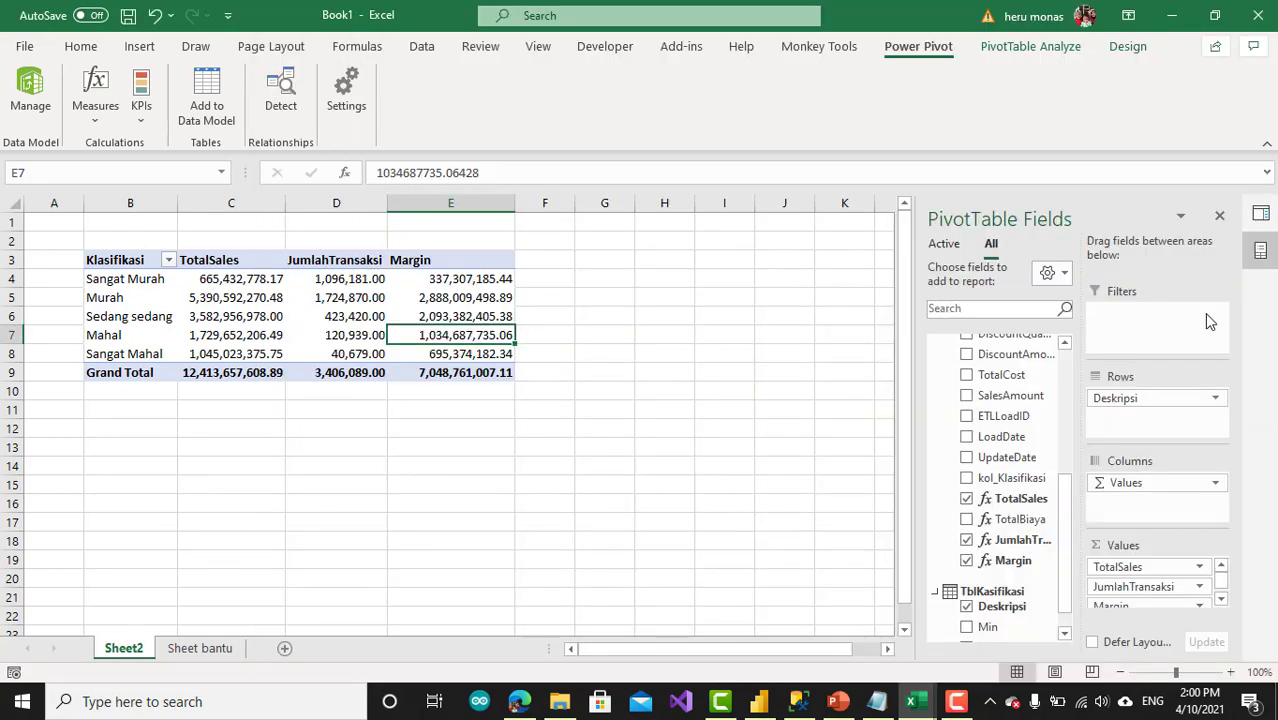
# Step: Close the PivotTable field list, open the FactSales query in Power Query Editor to examine its columns, and close the editor
pyautogui.click(1219, 216)
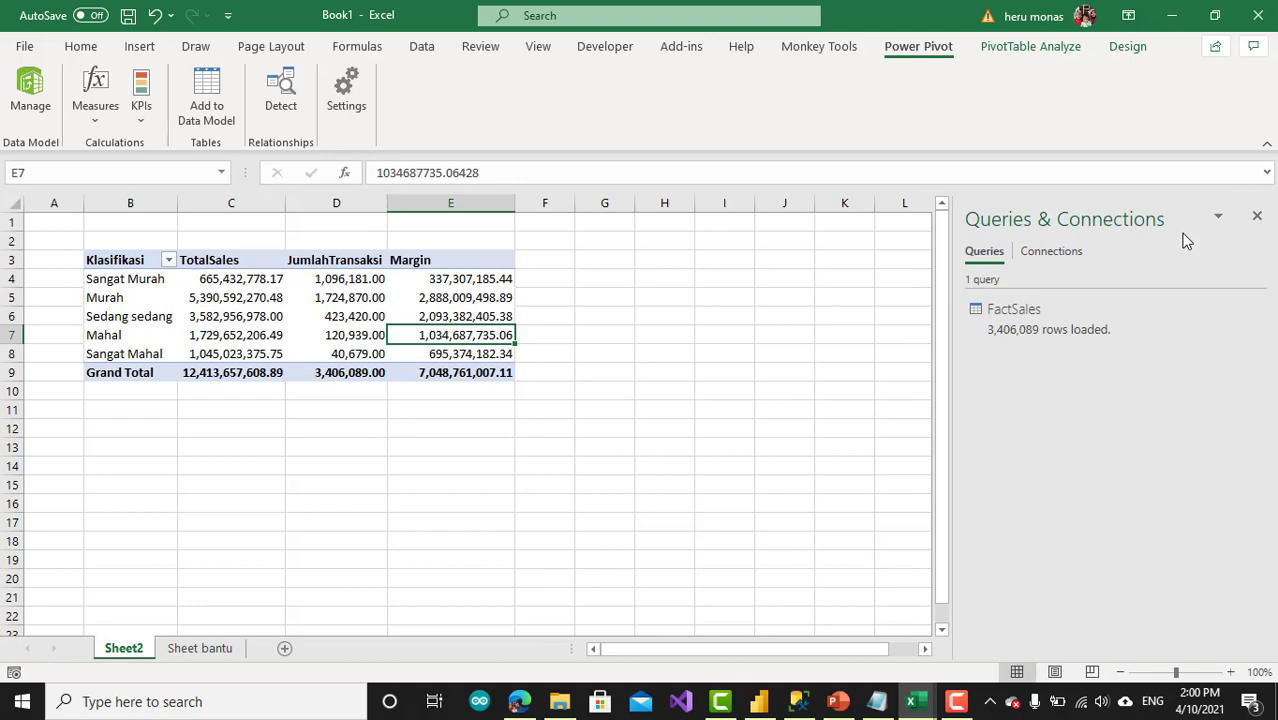
pyautogui.rightClick(1057, 316)
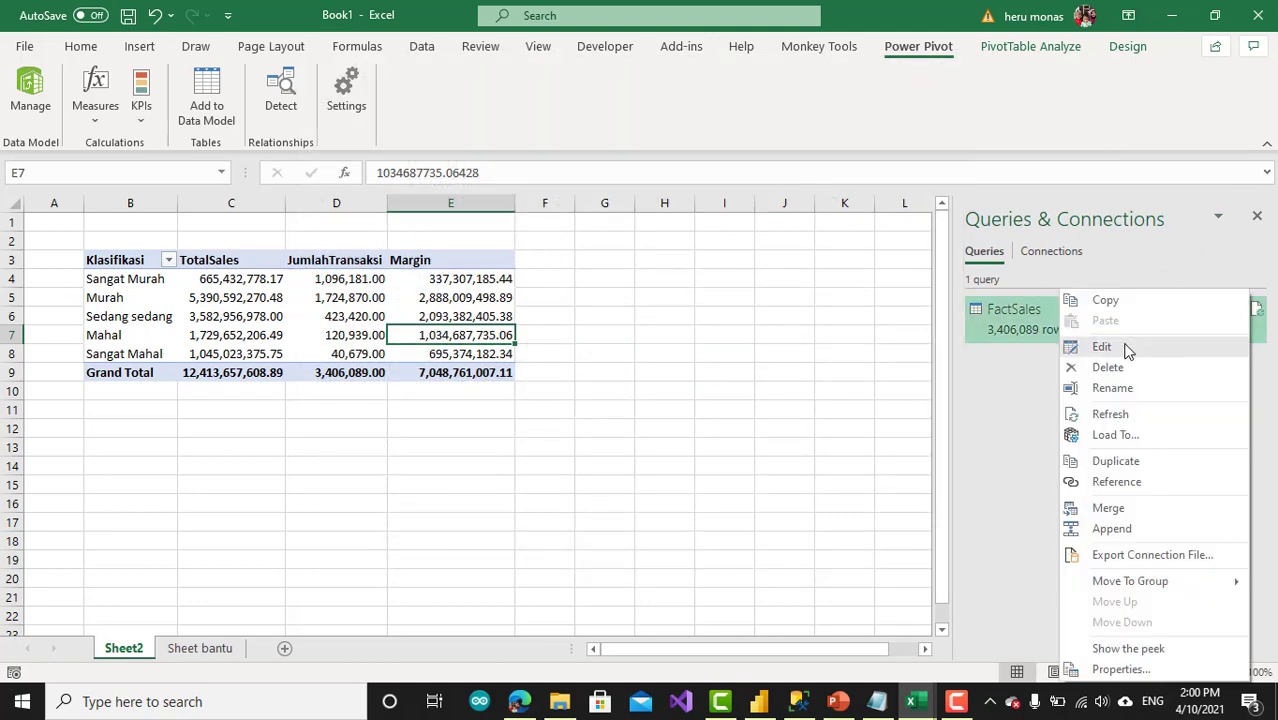
pyautogui.click(1126, 346)
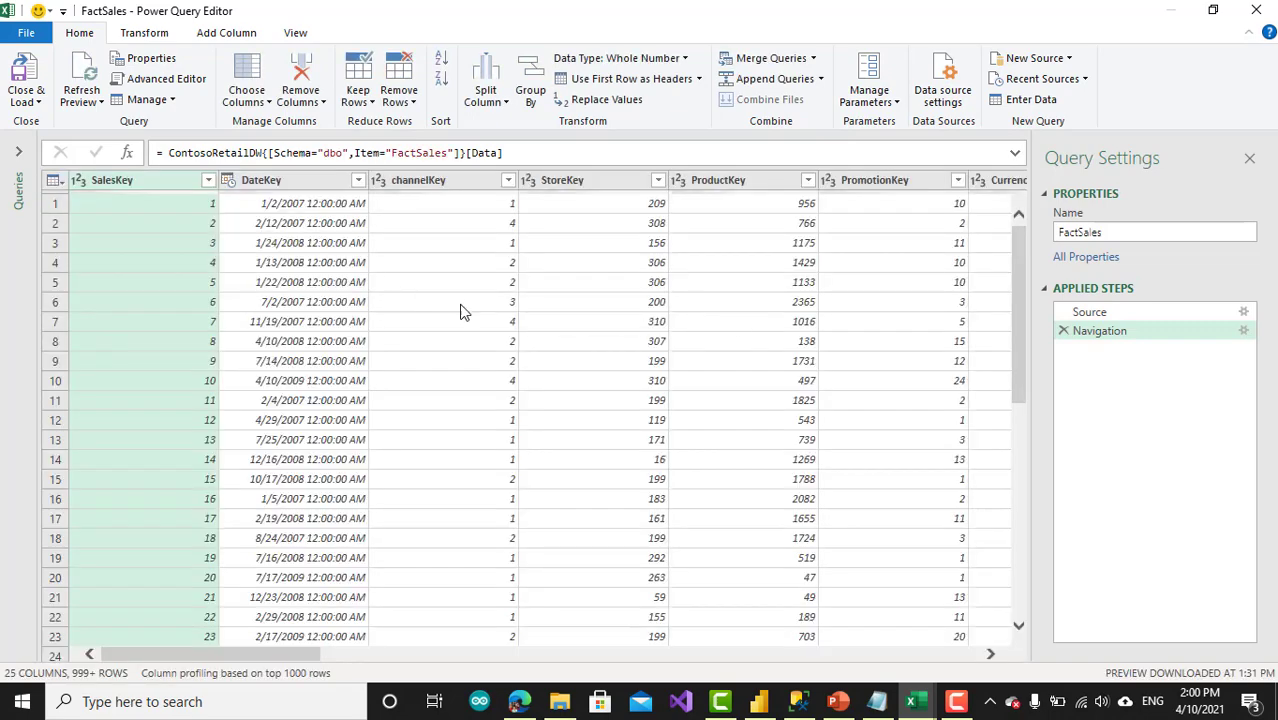
pyautogui.moveTo(300, 653); pyautogui.dragTo(787, 655)
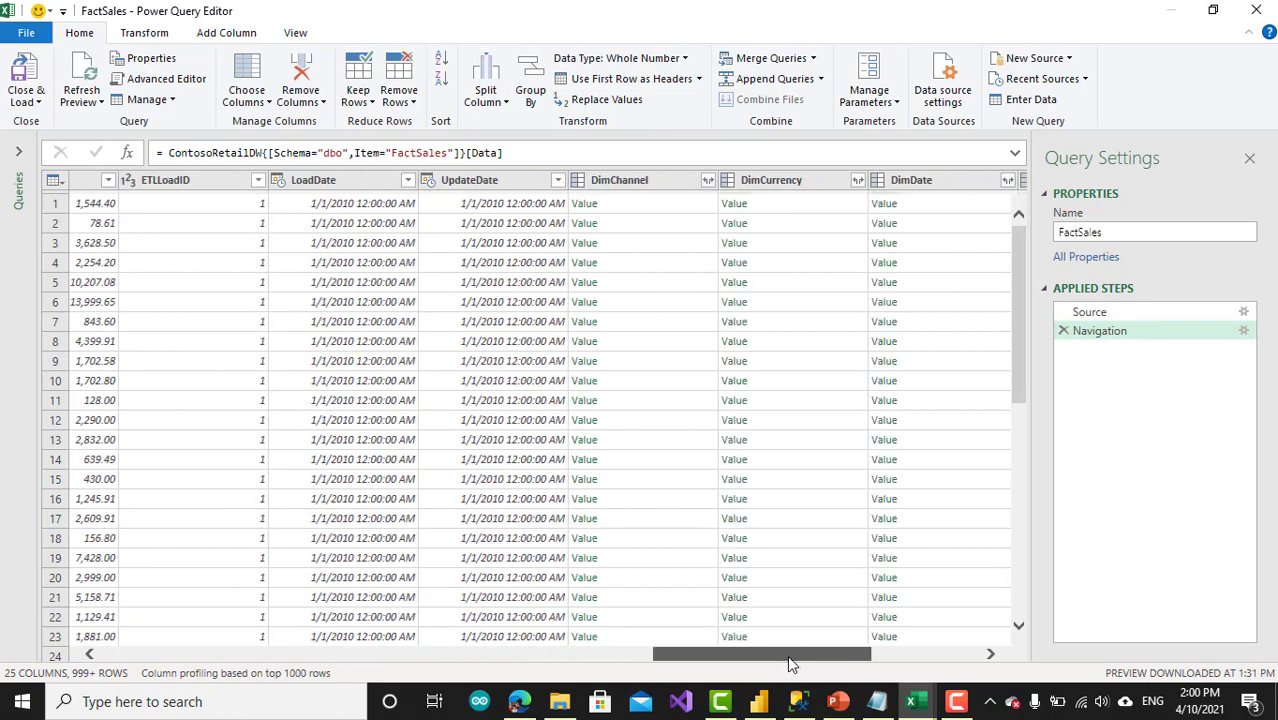
pyautogui.click(1256, 12)
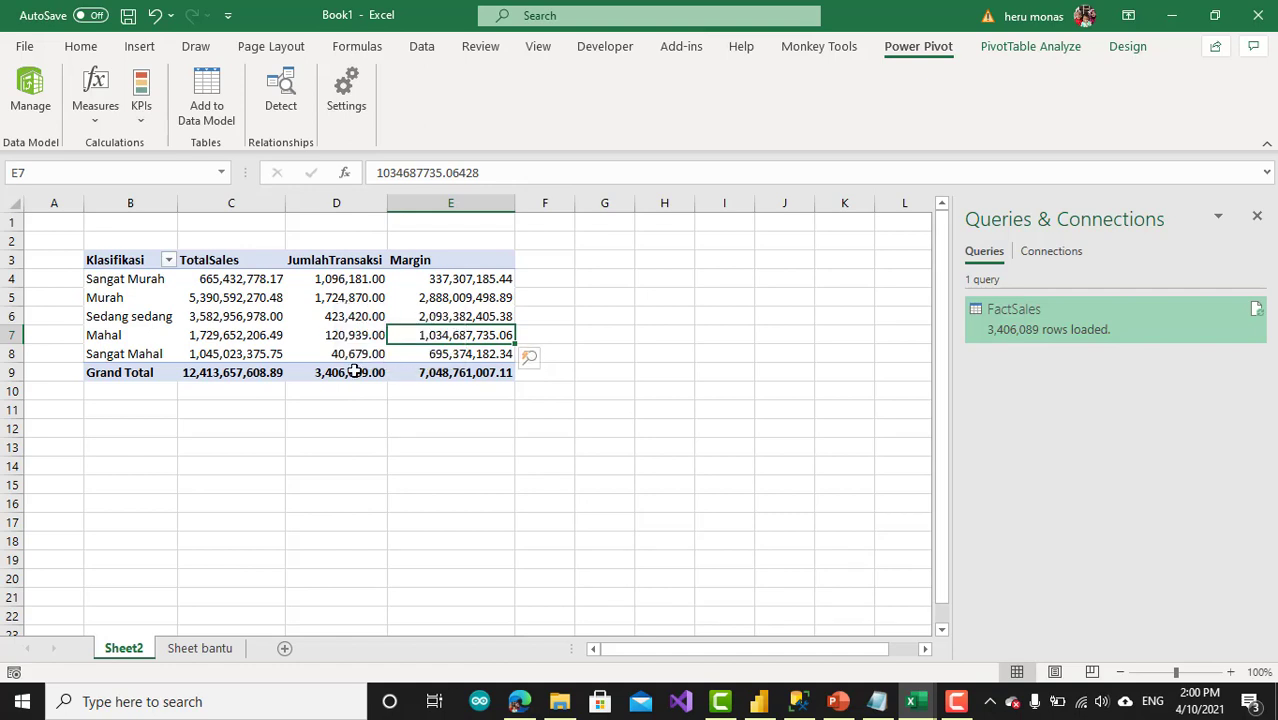
# Step: In the classification table on Sheet bantu, set the max of Mahal to 1500 and the Min of Sangat Mahal to 1500
pyautogui.click(199, 649)
pyautogui.click(225, 432)
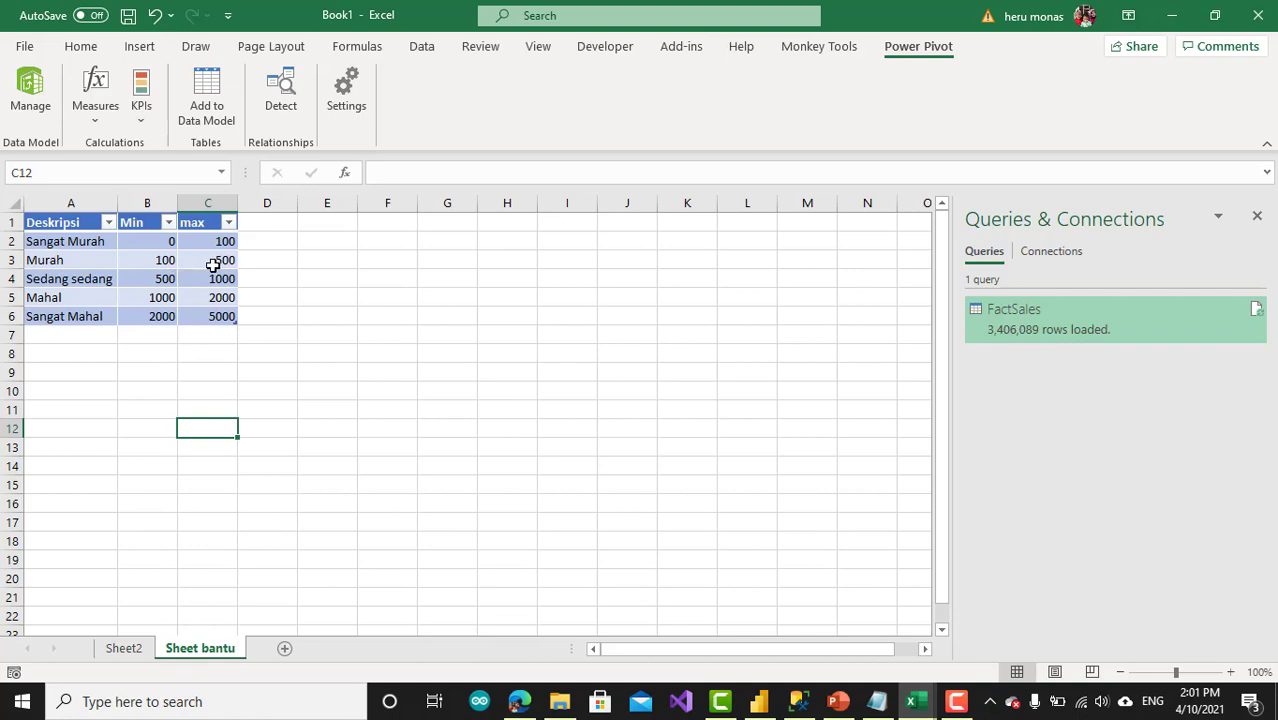
pyautogui.click(163, 297)
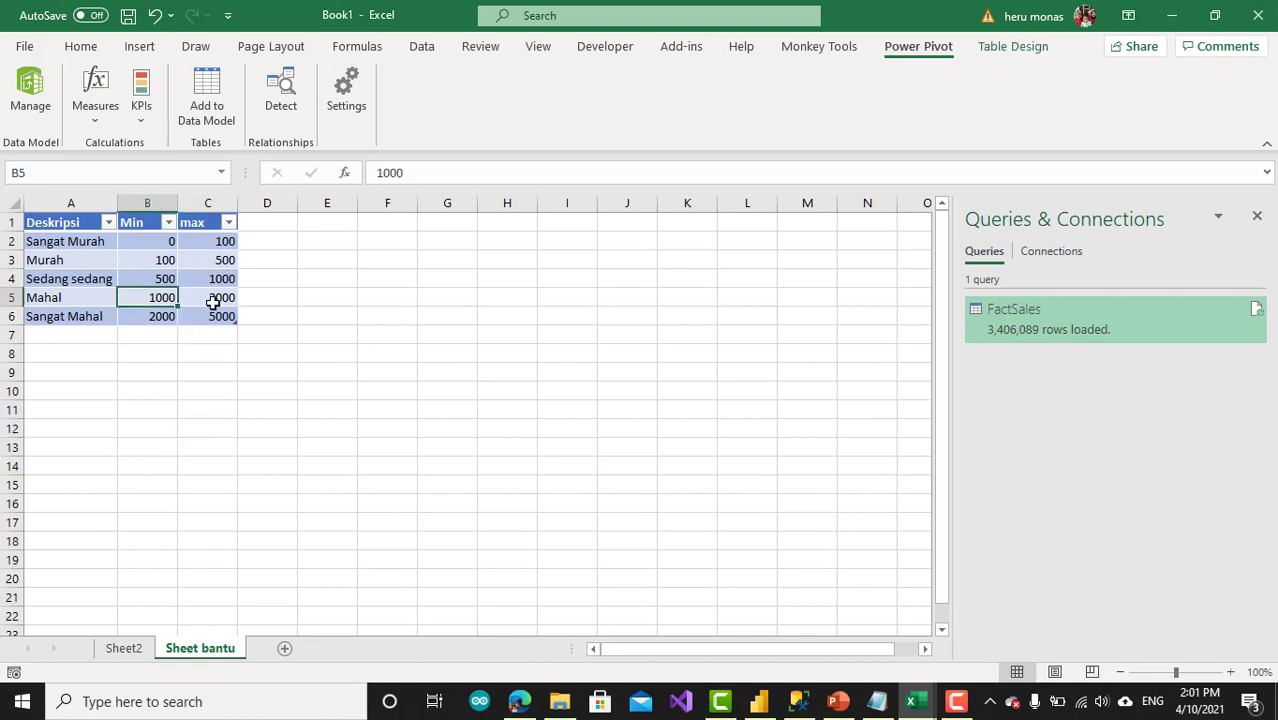
pyautogui.click(219, 297)
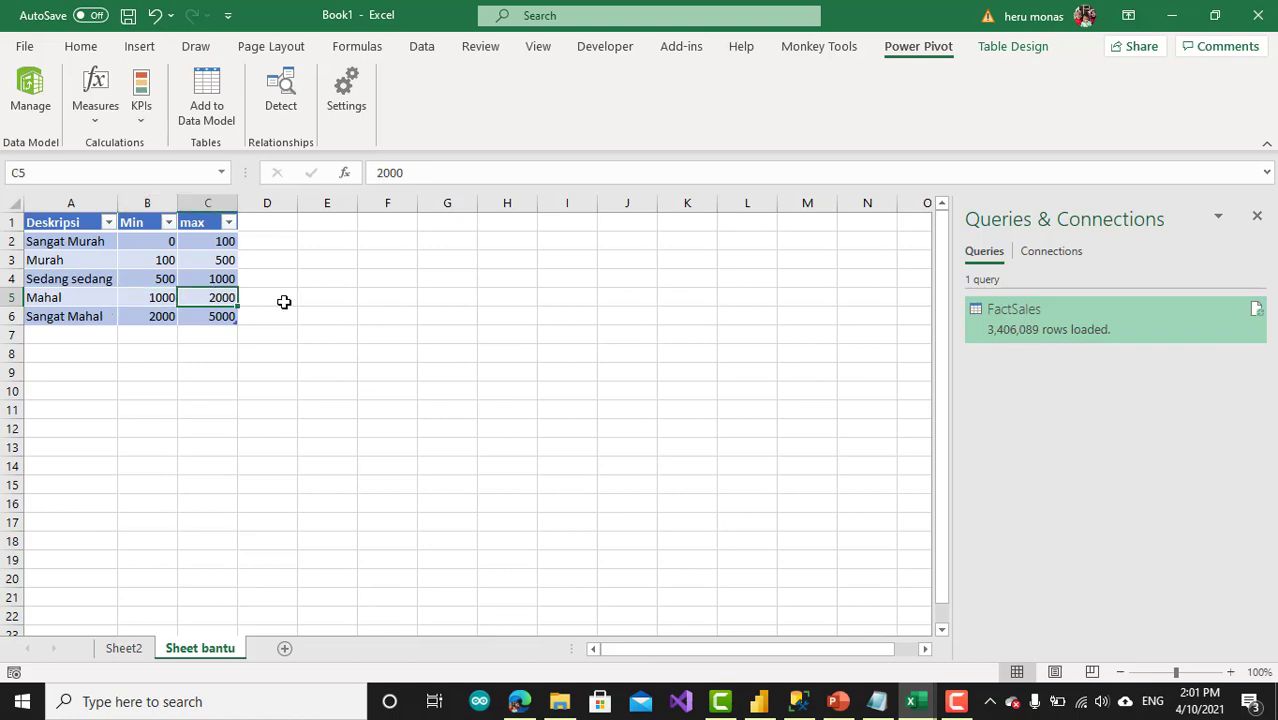
pyautogui.write('1500')
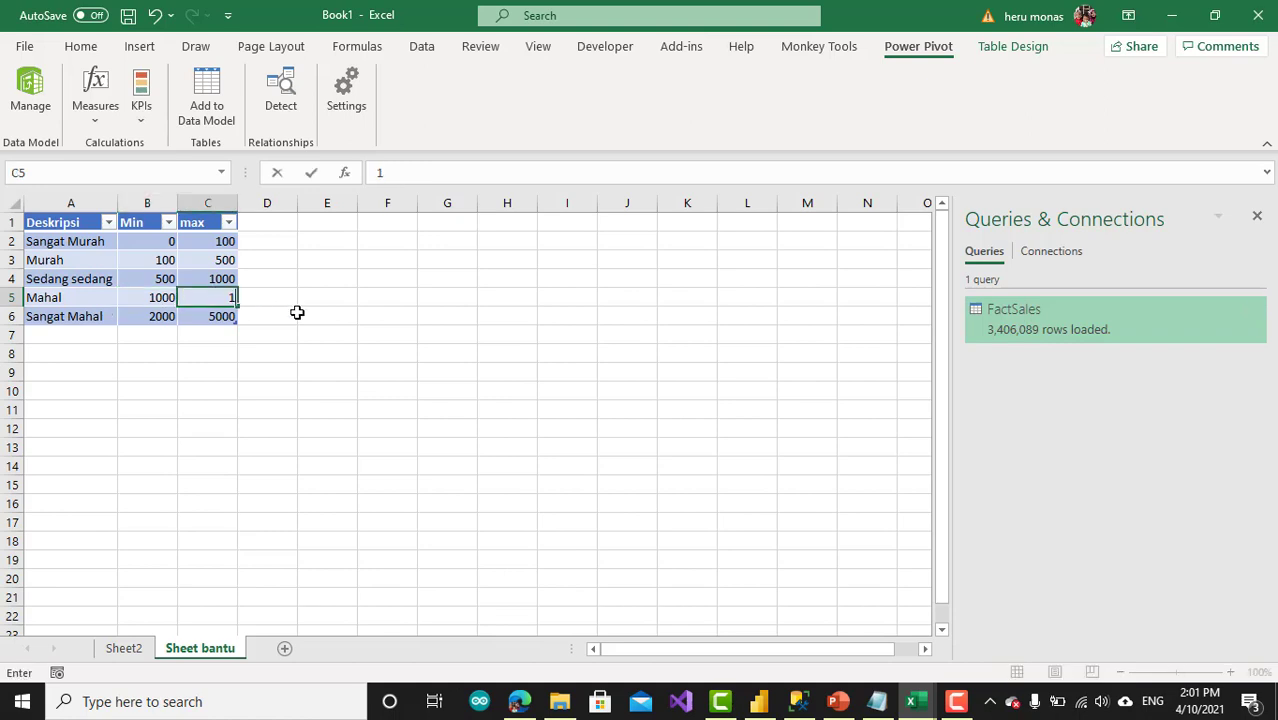
pyautogui.click(151, 317)
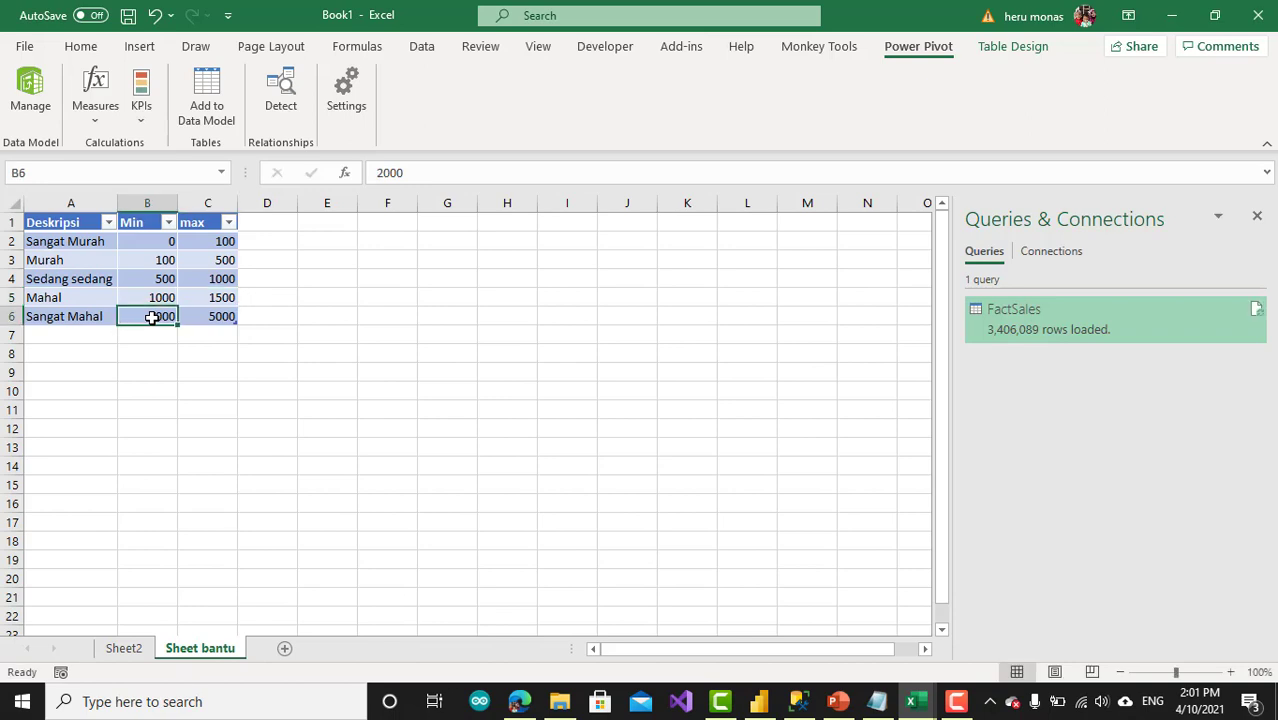
pyautogui.write('15')
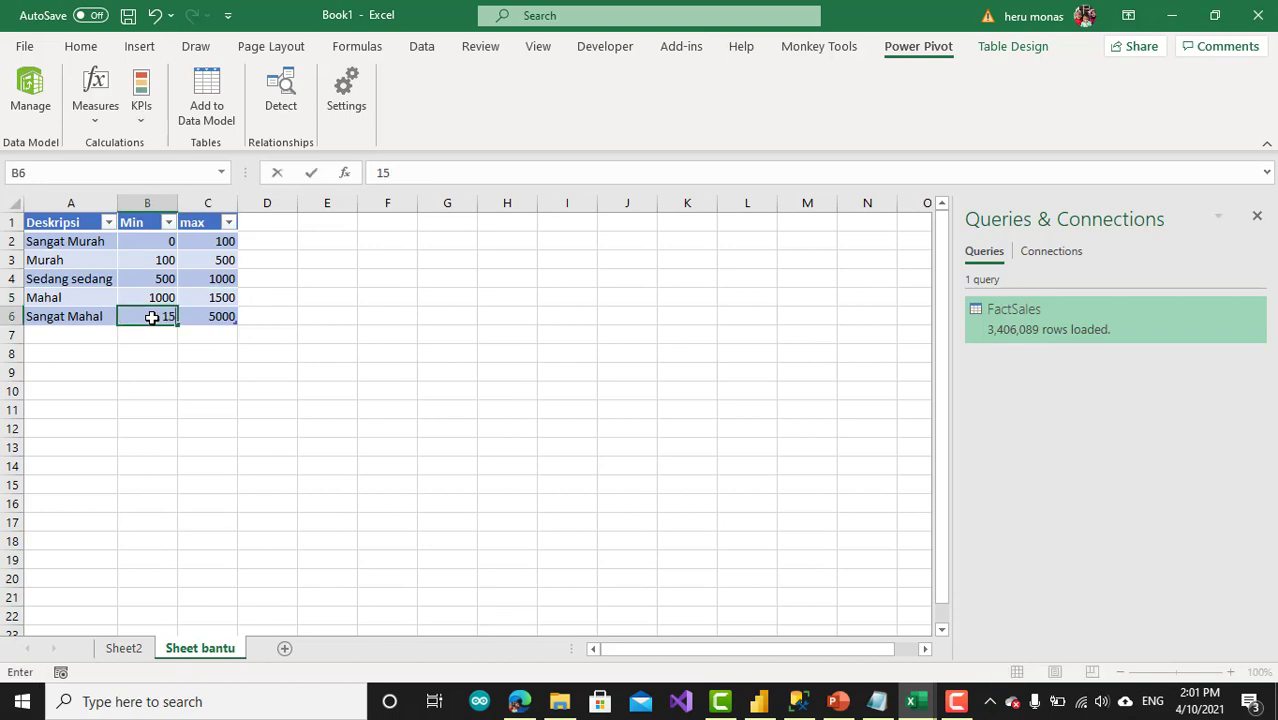
pyautogui.write('00')
pyautogui.click(225, 391)
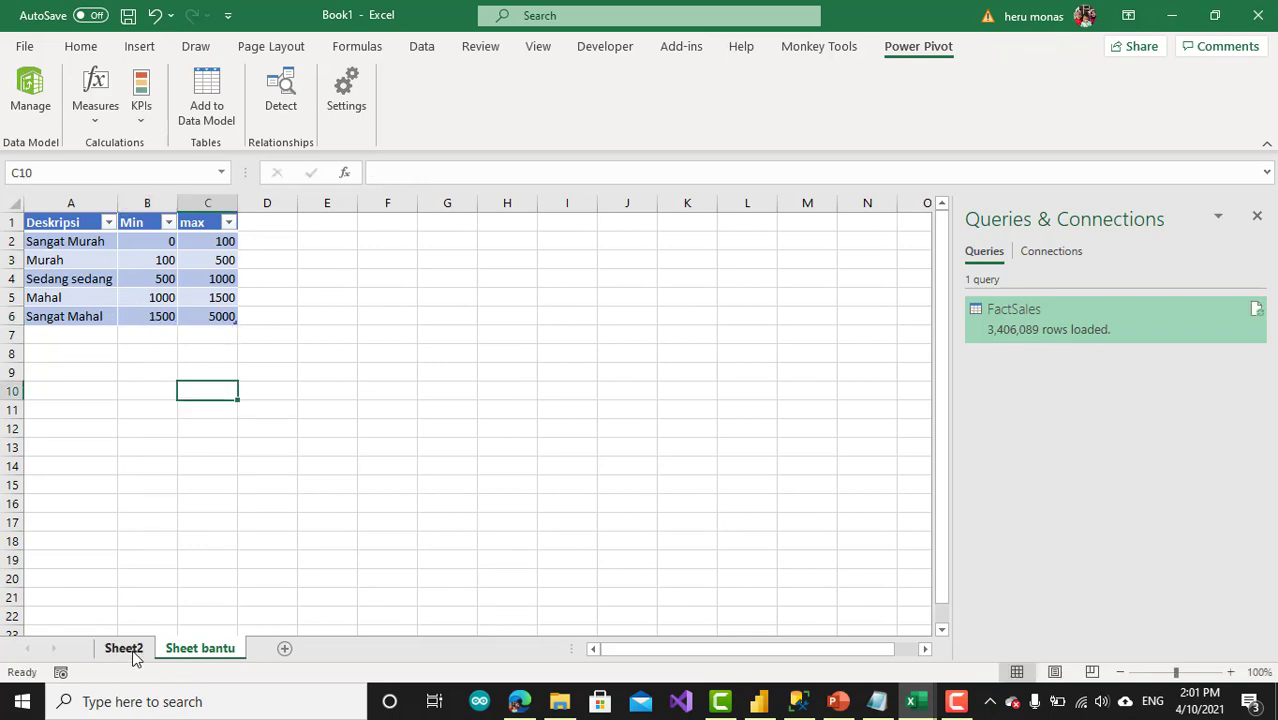
# Step: Refresh all data for the PivotTable on Sheet2, and check the Mahal and Sangat Mahal rows against the class limits on Sheet bantu
pyautogui.click(126, 649)
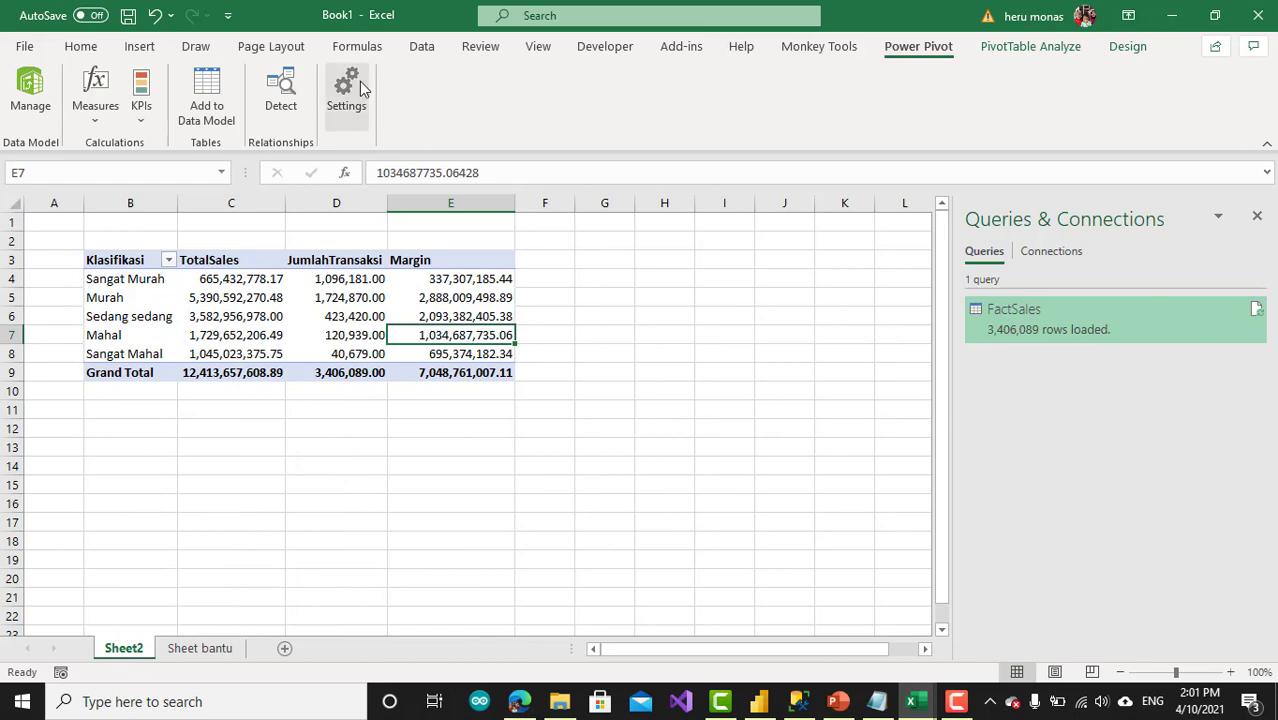
pyautogui.click(422, 46)
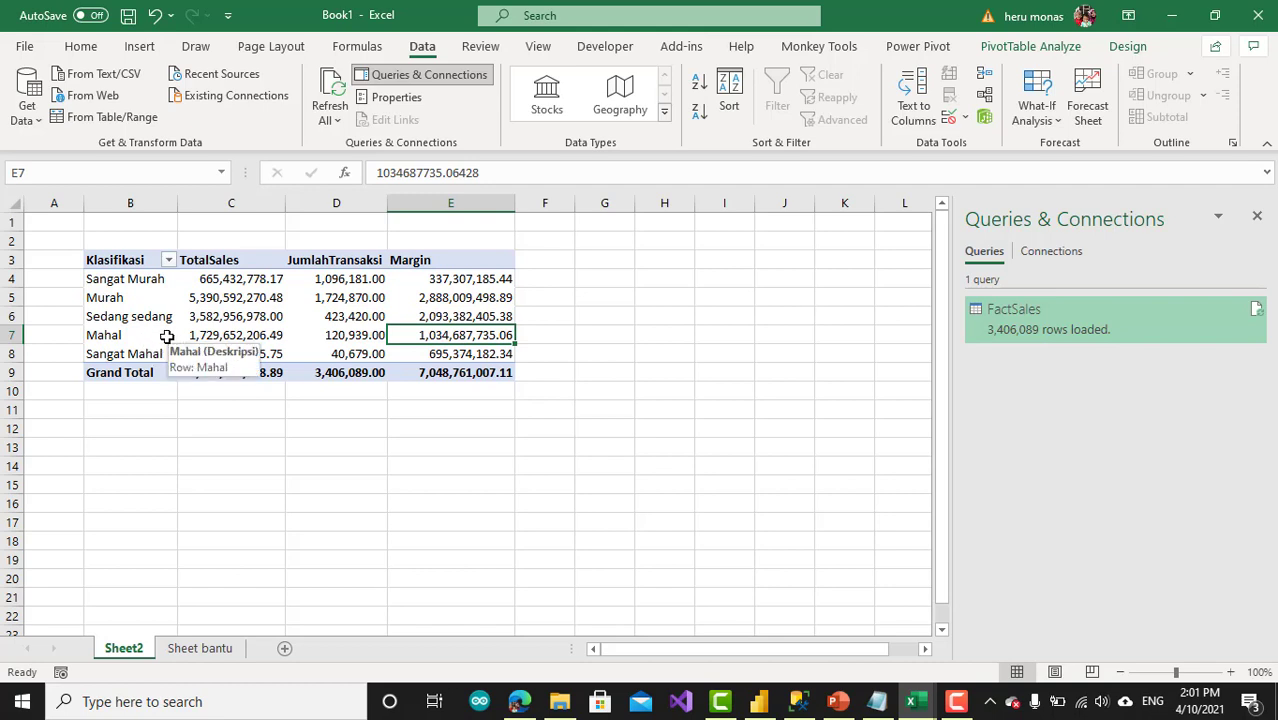
pyautogui.click(330, 90)
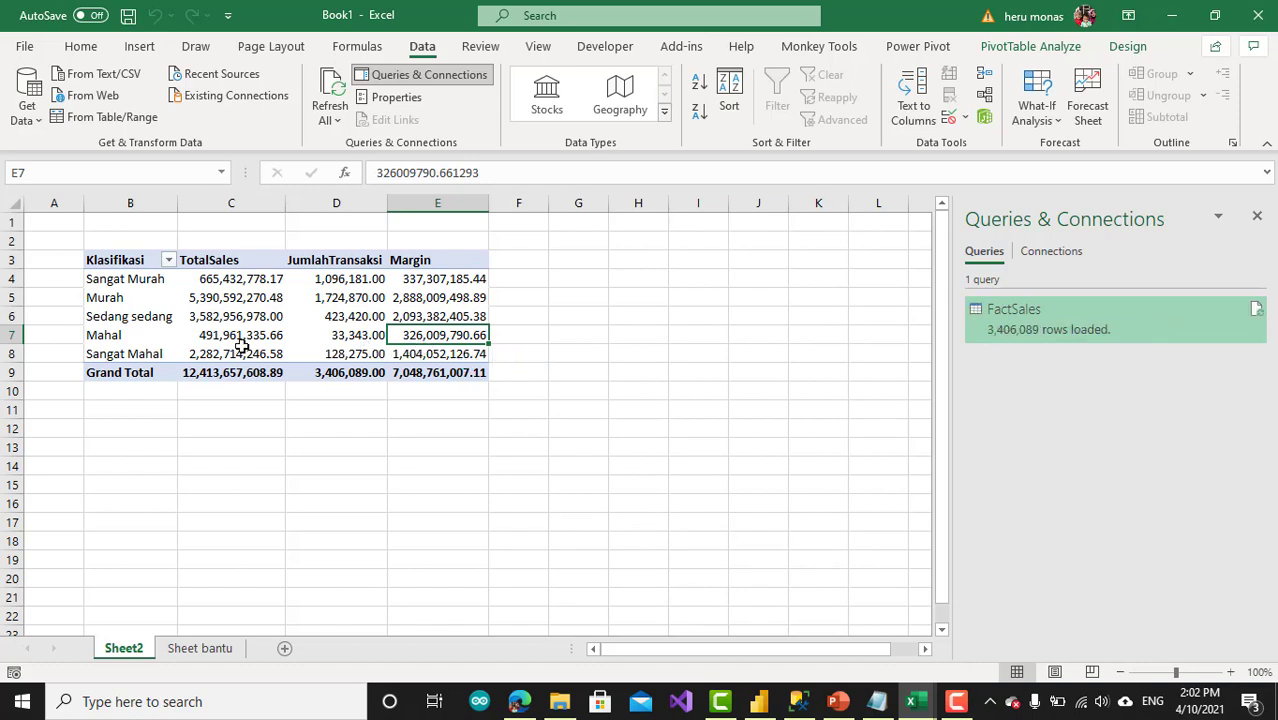
pyautogui.moveTo(287, 354)
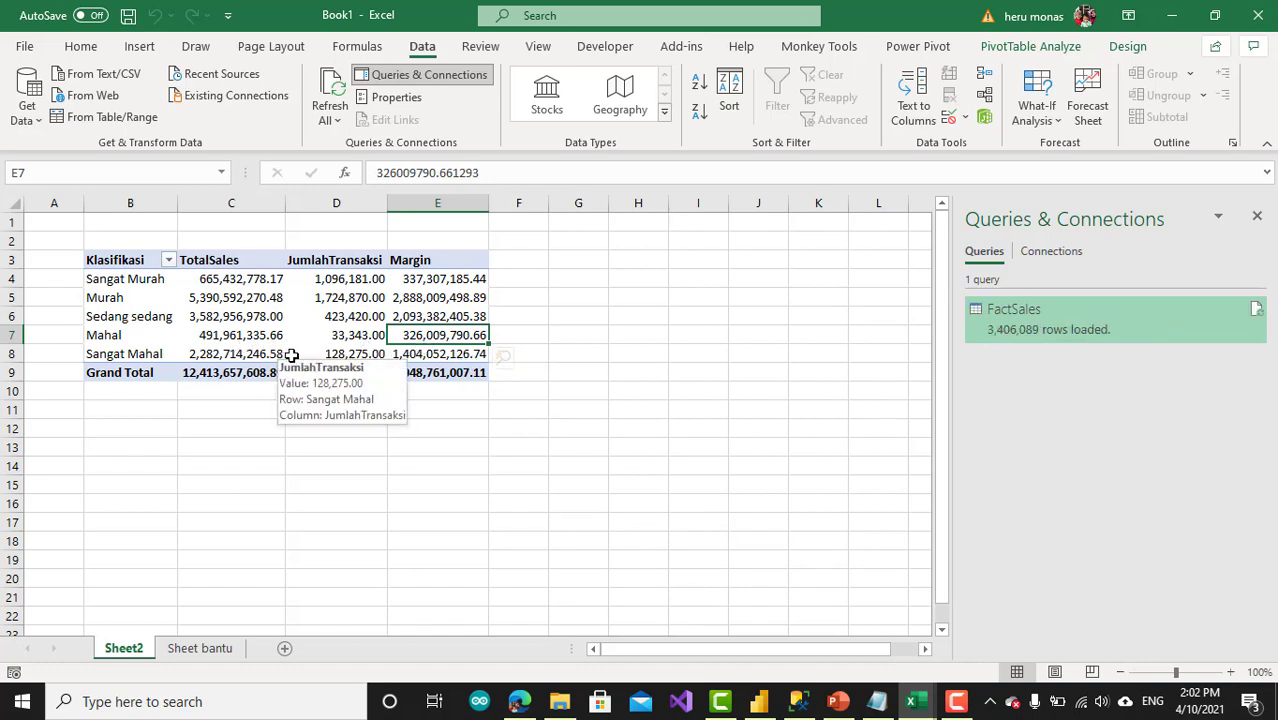
pyautogui.click(200, 649)
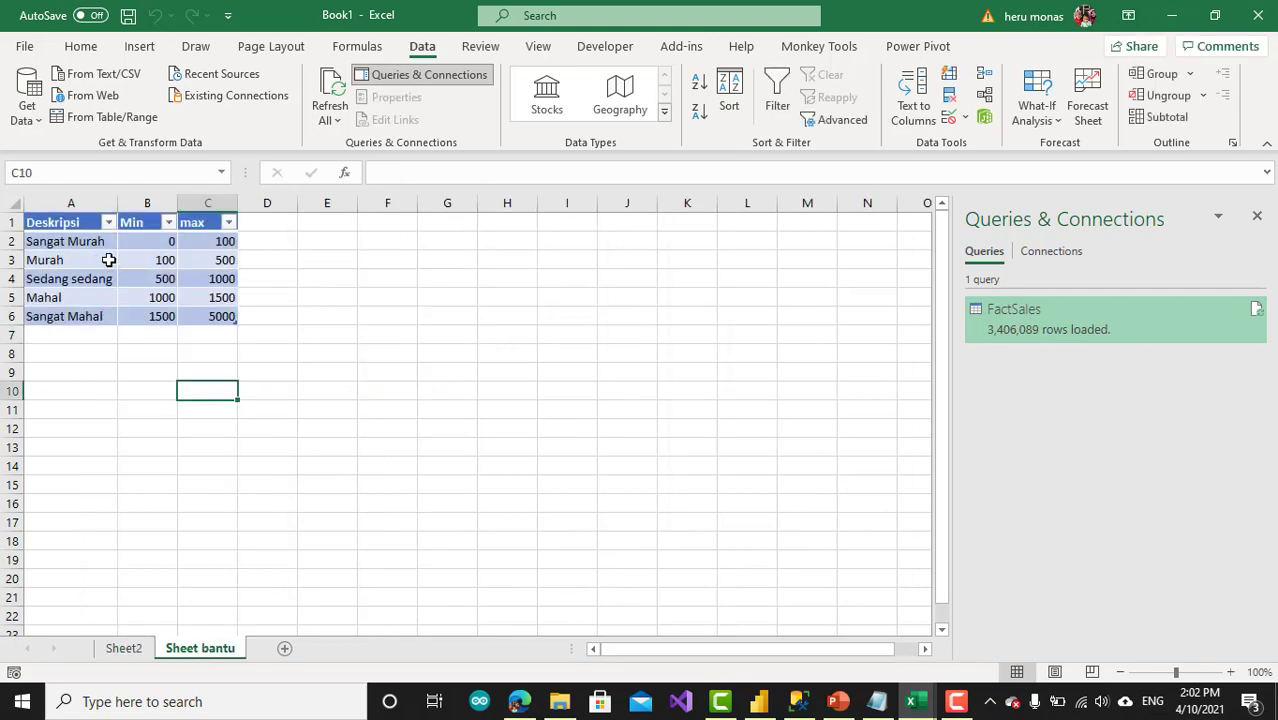
pyautogui.click(138, 650)
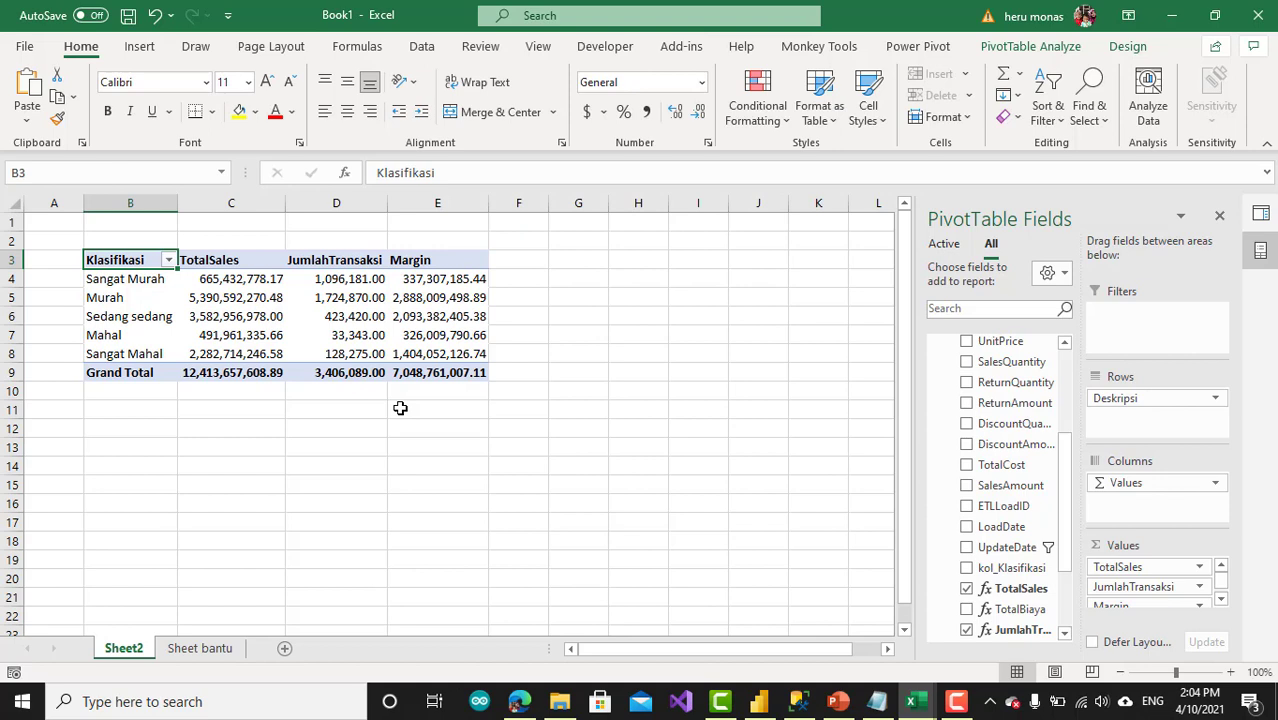
# Step: Switch to Power BI Desktop to review the price class matrix, and return to the Excel workbook's PivotTable
pyautogui.click(760, 702)
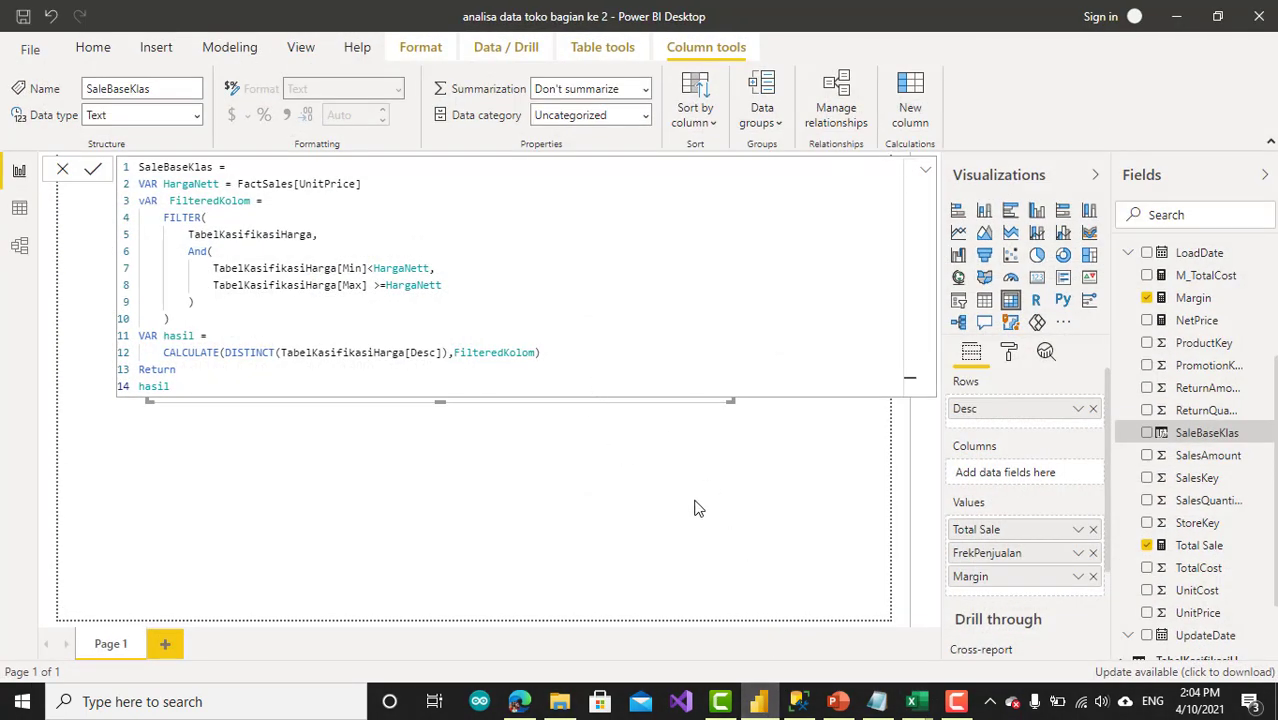
pyautogui.click(680, 476)
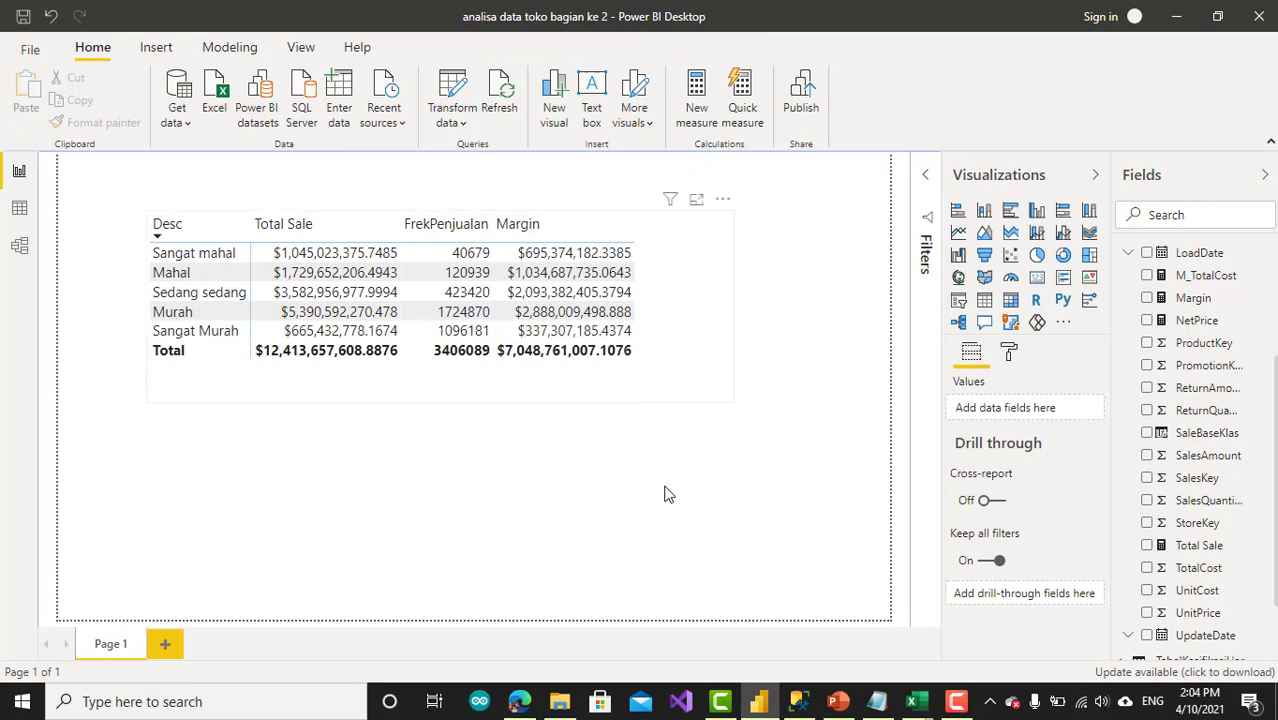
pyautogui.moveTo(911, 701)
pyautogui.click(1005, 650)
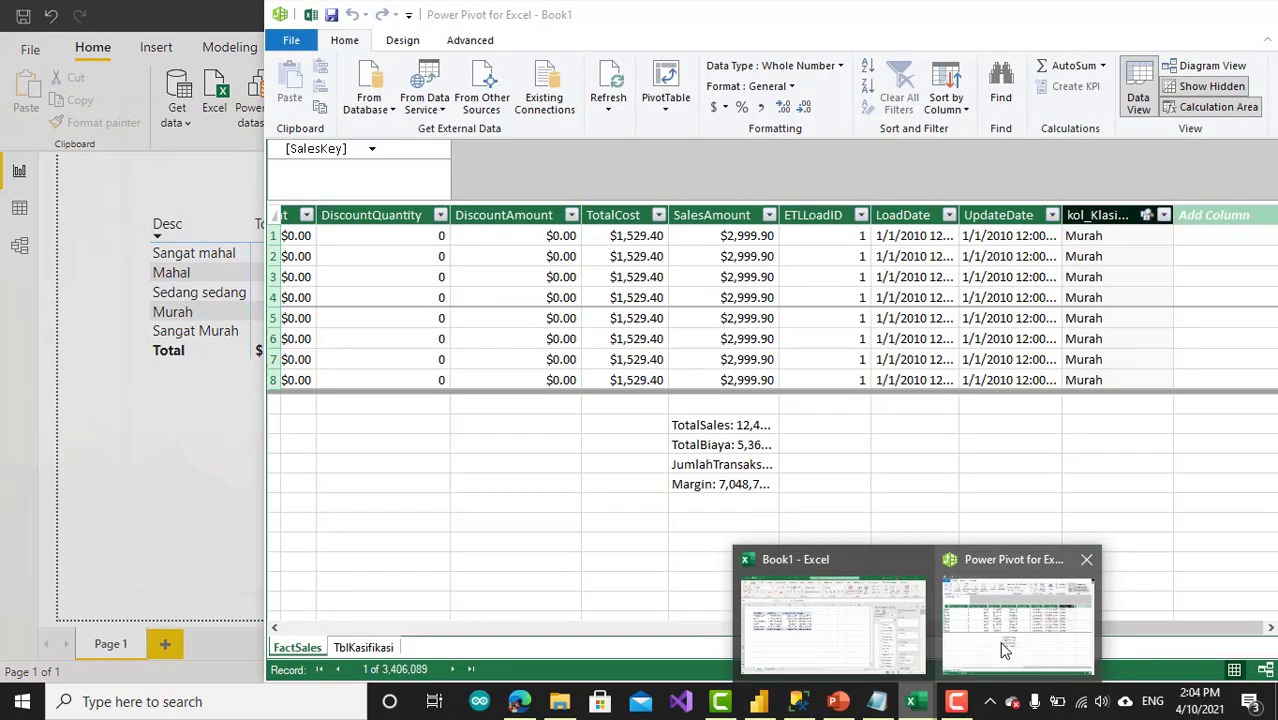
pyautogui.click(833, 625)
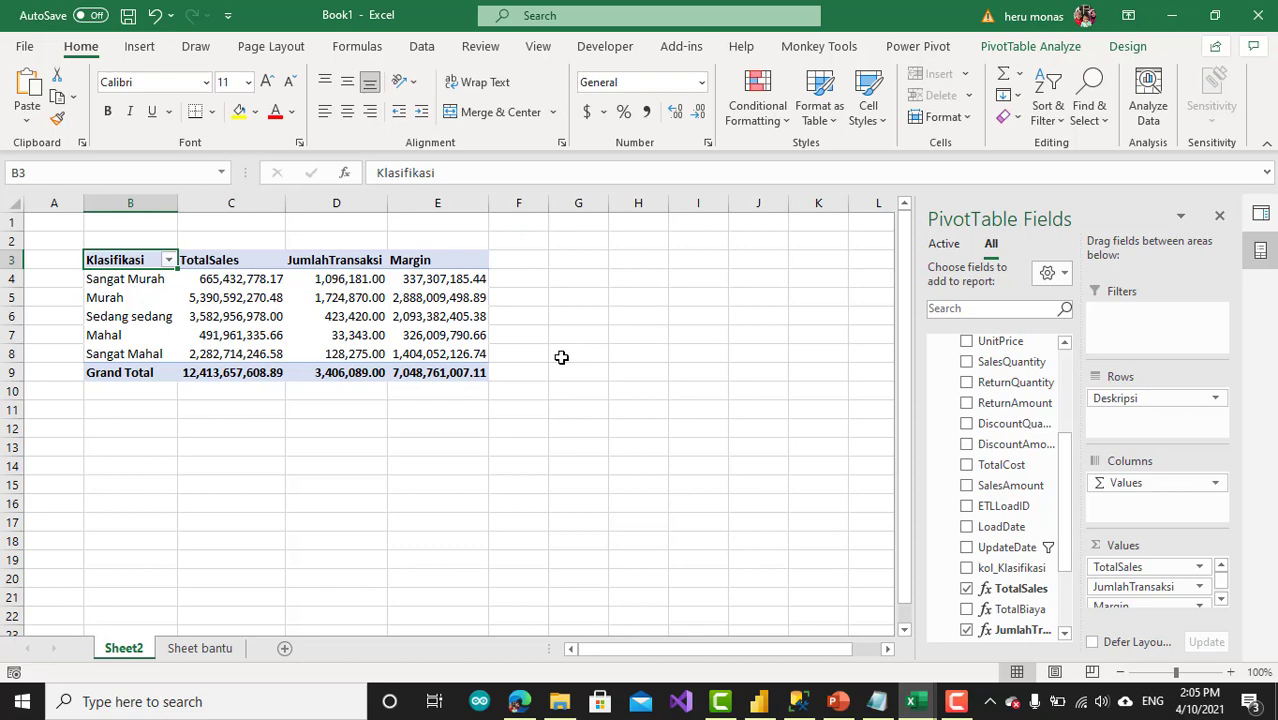
pyautogui.click(956, 701)
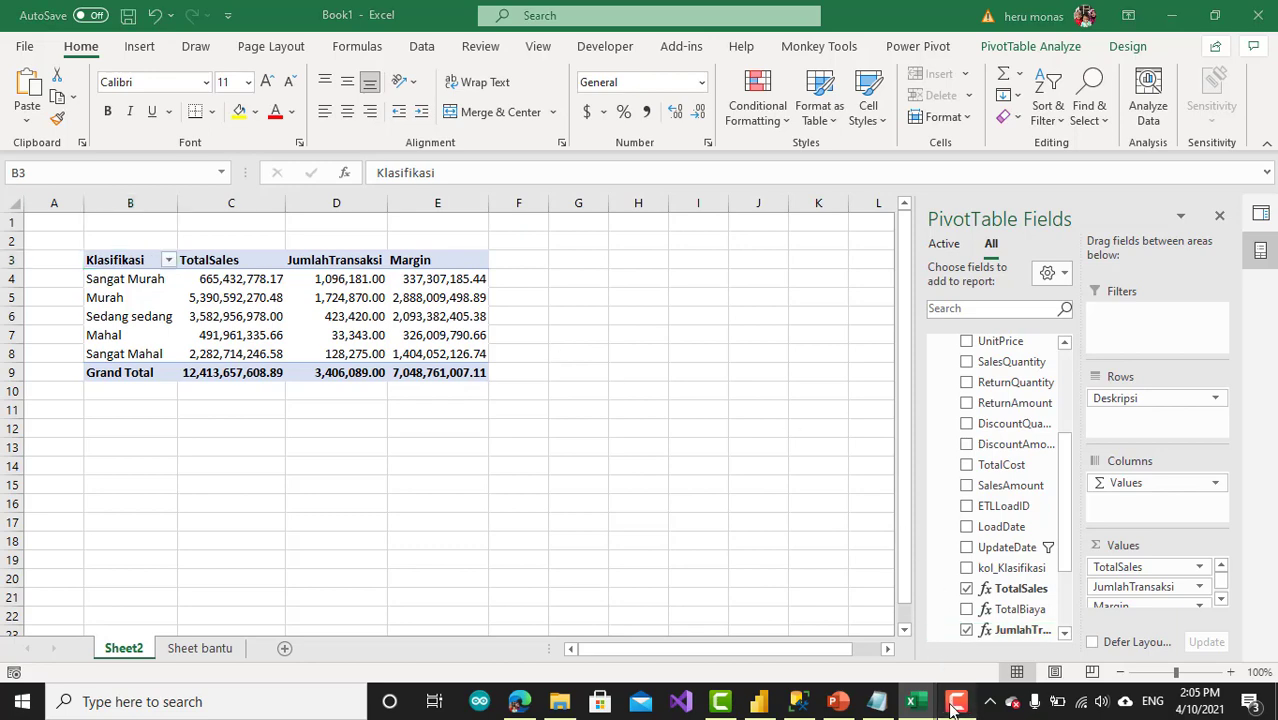
pyautogui.click(1240, 625)
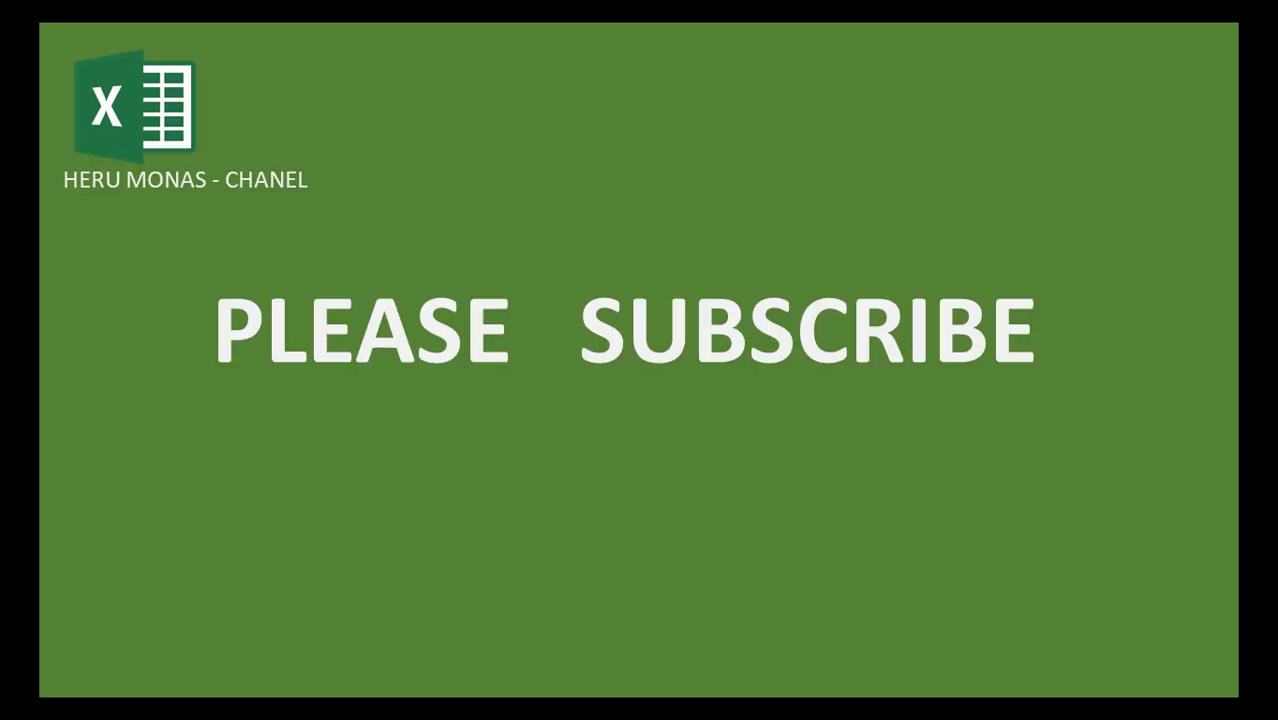